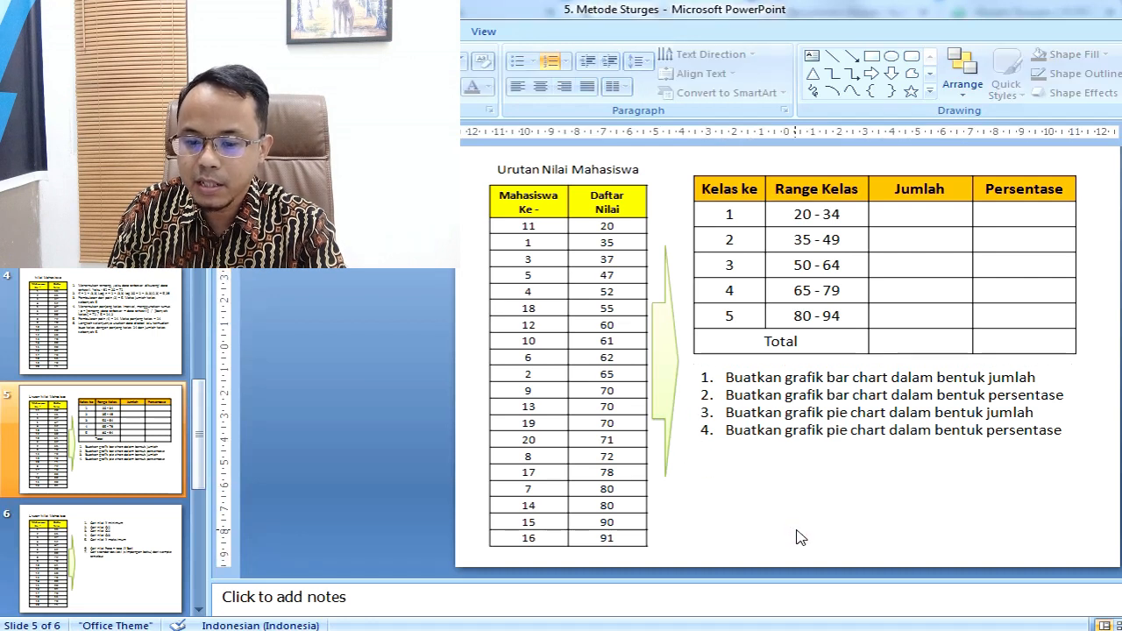
Step: Highlight the lower limit of the class 1 range in the Range Kelas column
click(795, 215)
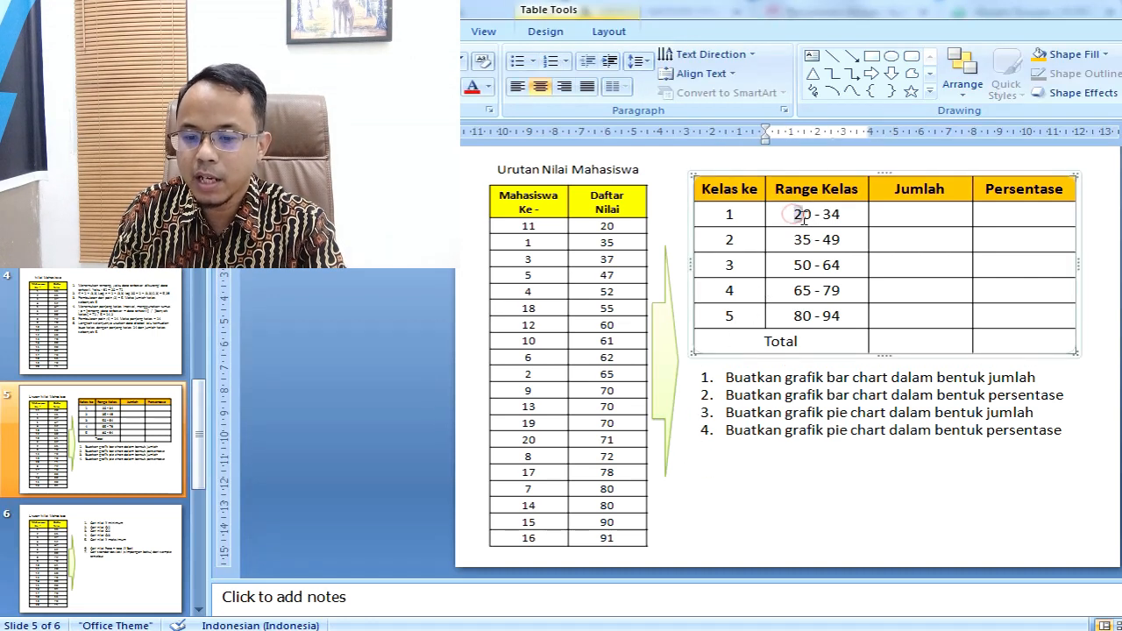
drag(803, 219, 810, 219)
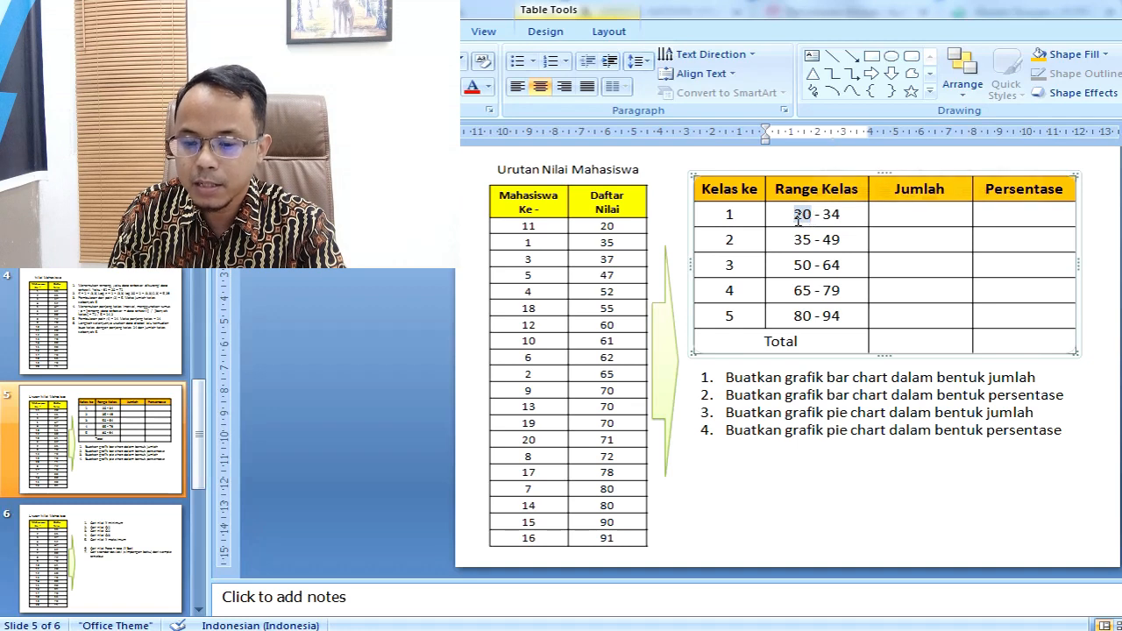
click(795, 223)
drag(793, 216, 807, 217)
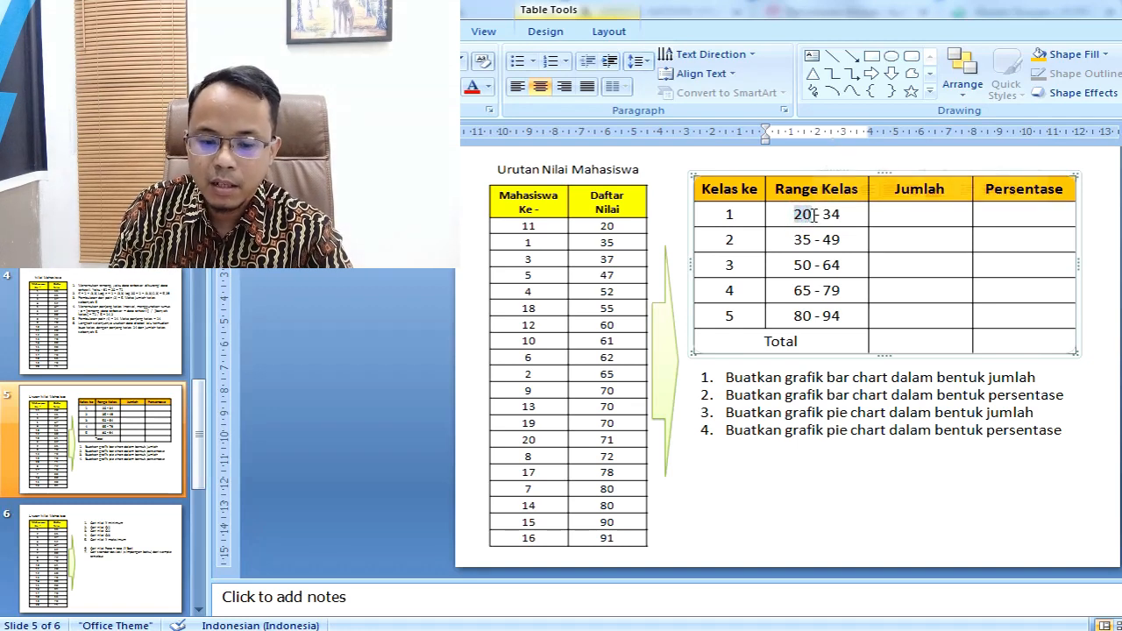
Step: Highlight "jumlah kelas sebanyak 5" in point 6 on slide 4 and compare it with the Kelas ke numbers on slide 5
click(144, 360)
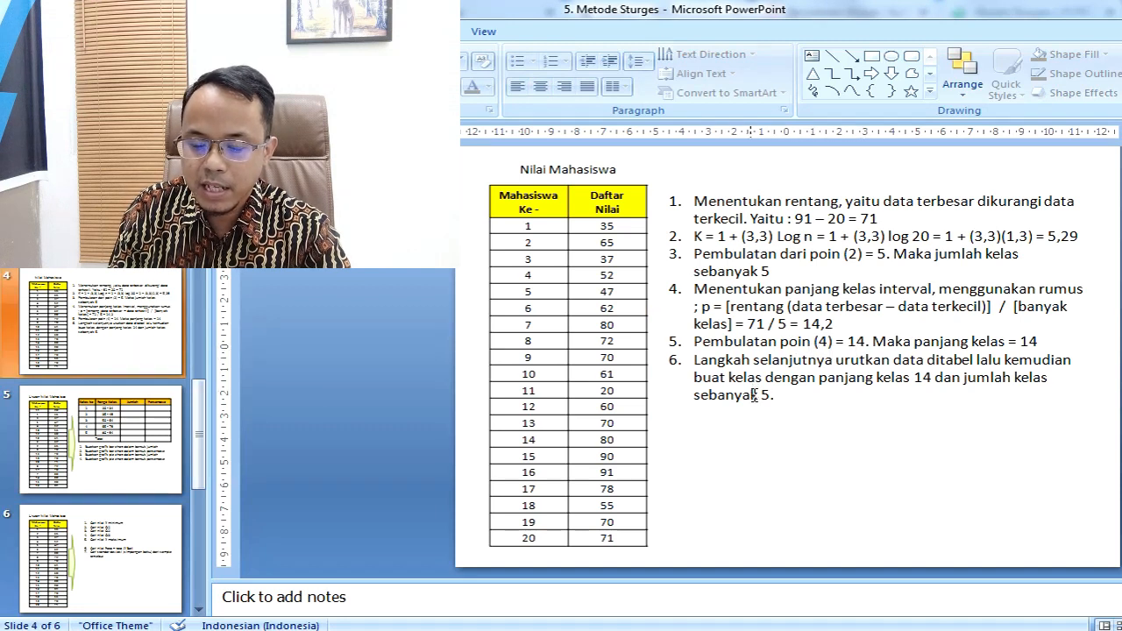
drag(968, 377, 958, 396)
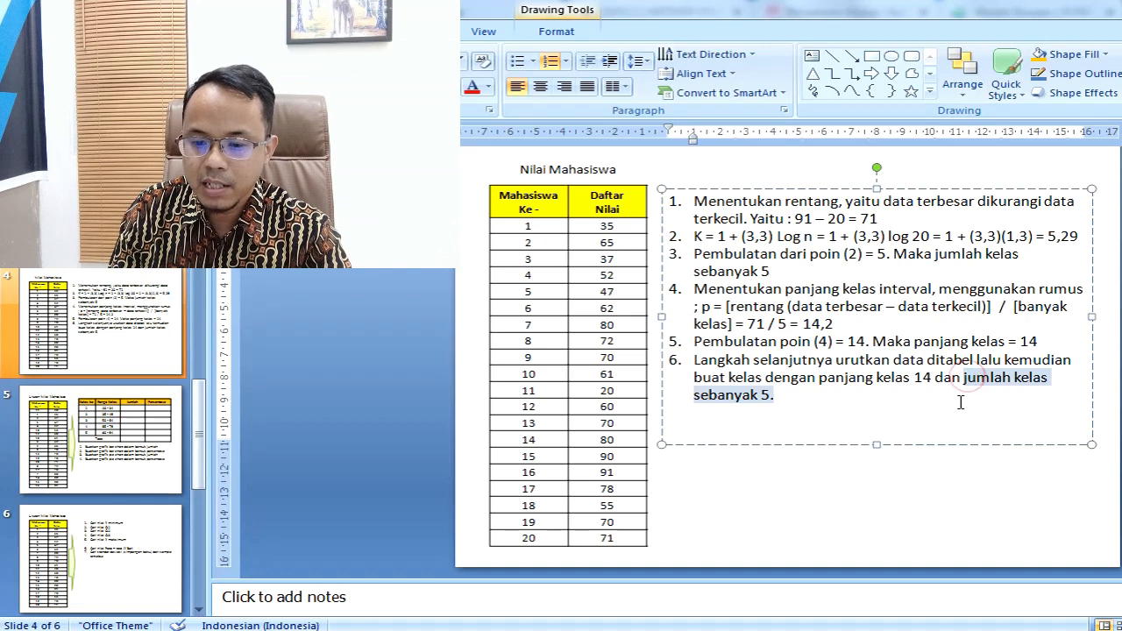
click(136, 442)
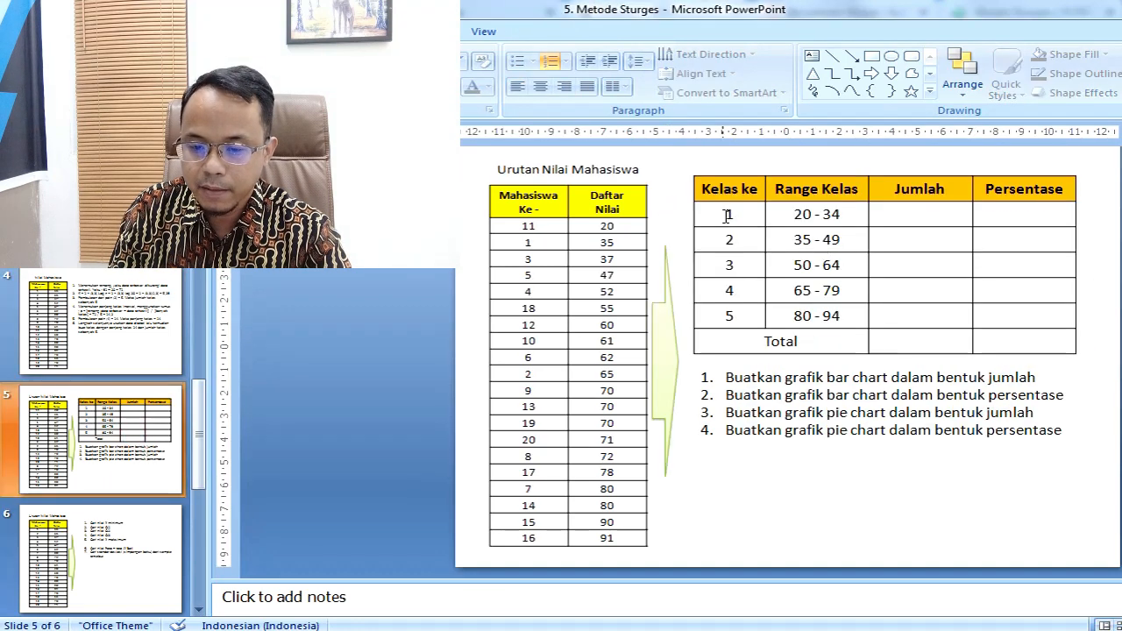
drag(728, 214, 736, 324)
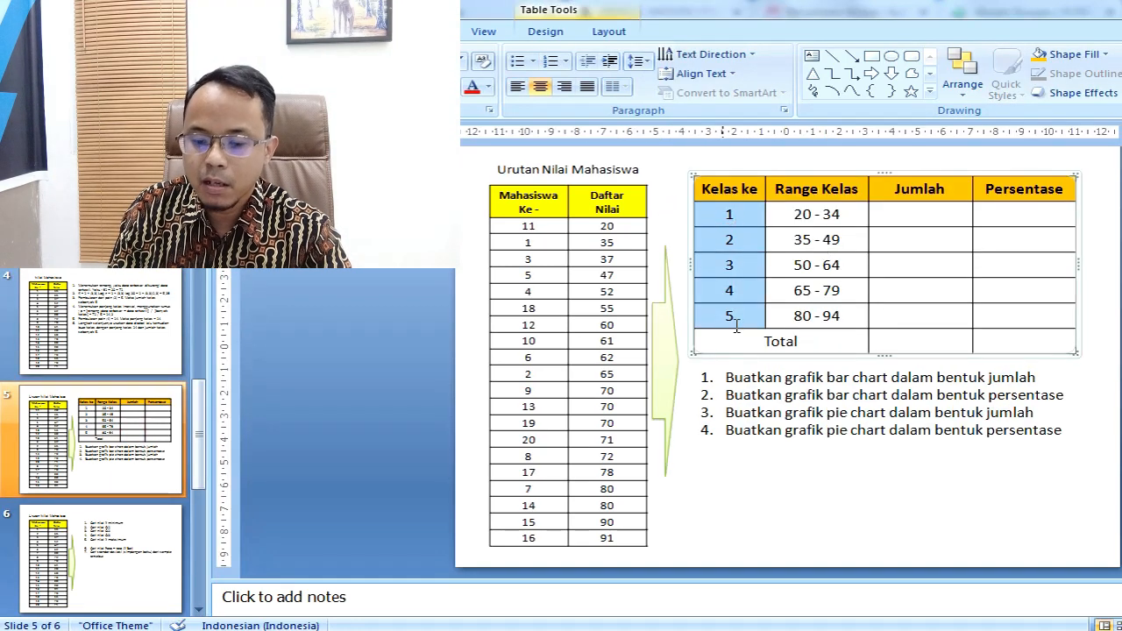
Step: Highlight "panjang kelas 14" in point 6 on slide 4 and check it against the class 1 range on slide 5
click(145, 316)
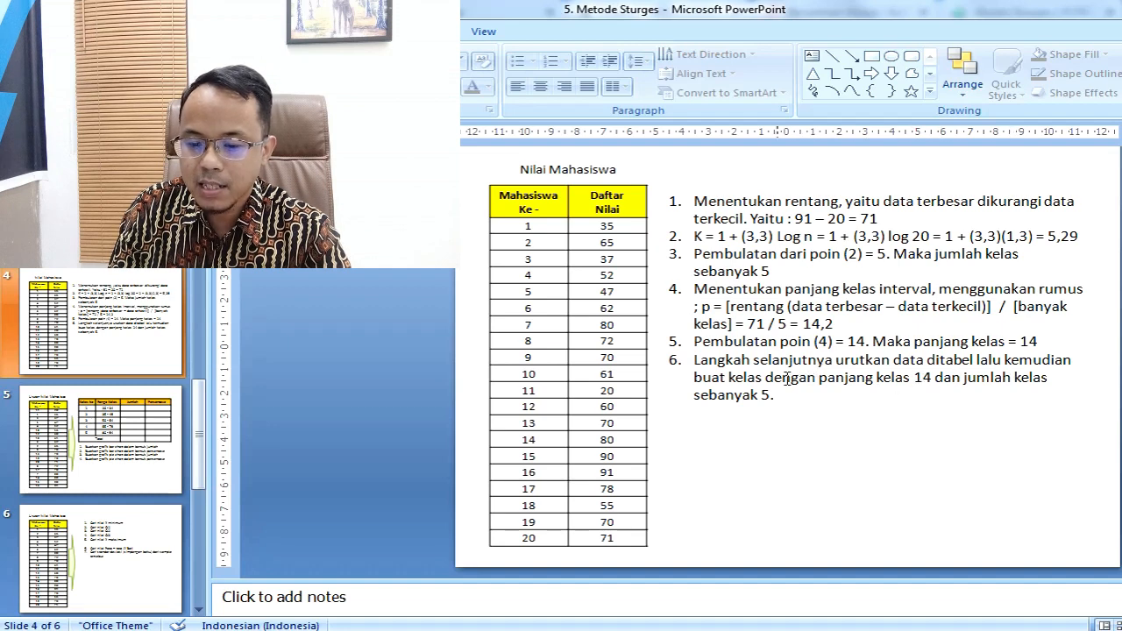
mouse_move(820, 377)
mouse_down()
mouse_move(912, 379)
mouse_move(928, 394)
mouse_move(938, 378)
mouse_up()
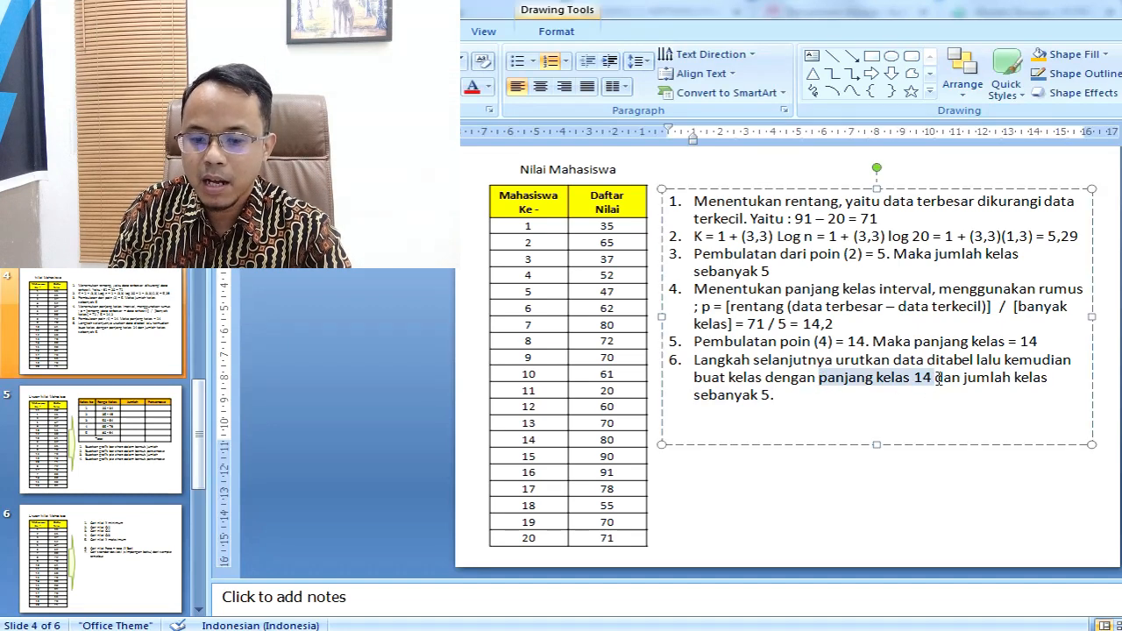
click(133, 424)
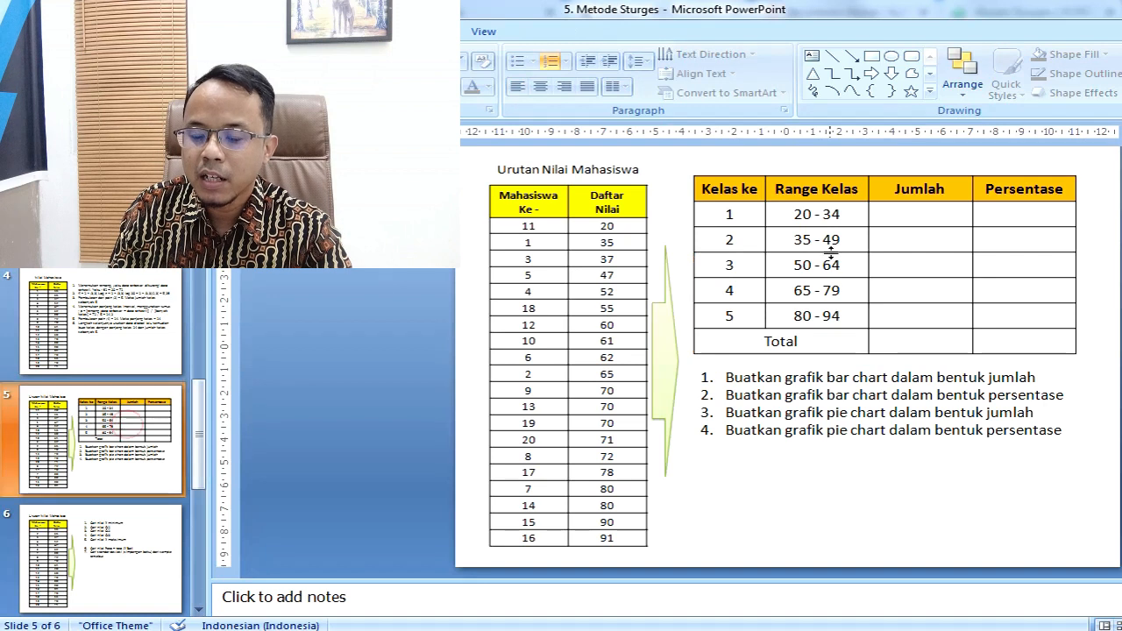
click(794, 214)
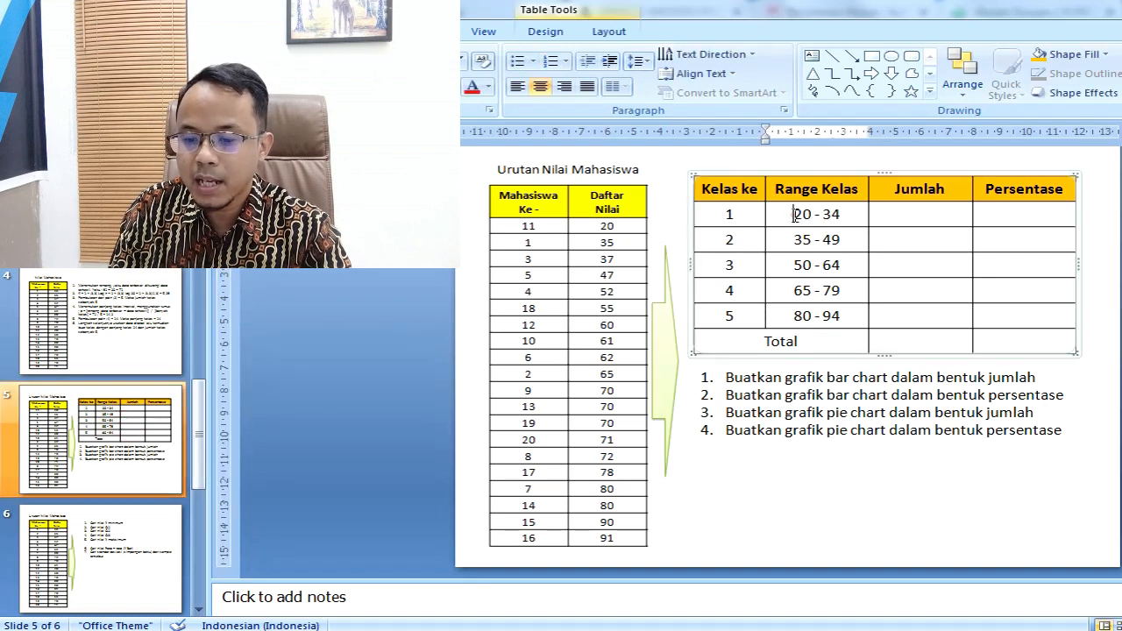
click(848, 213)
drag(847, 213, 797, 215)
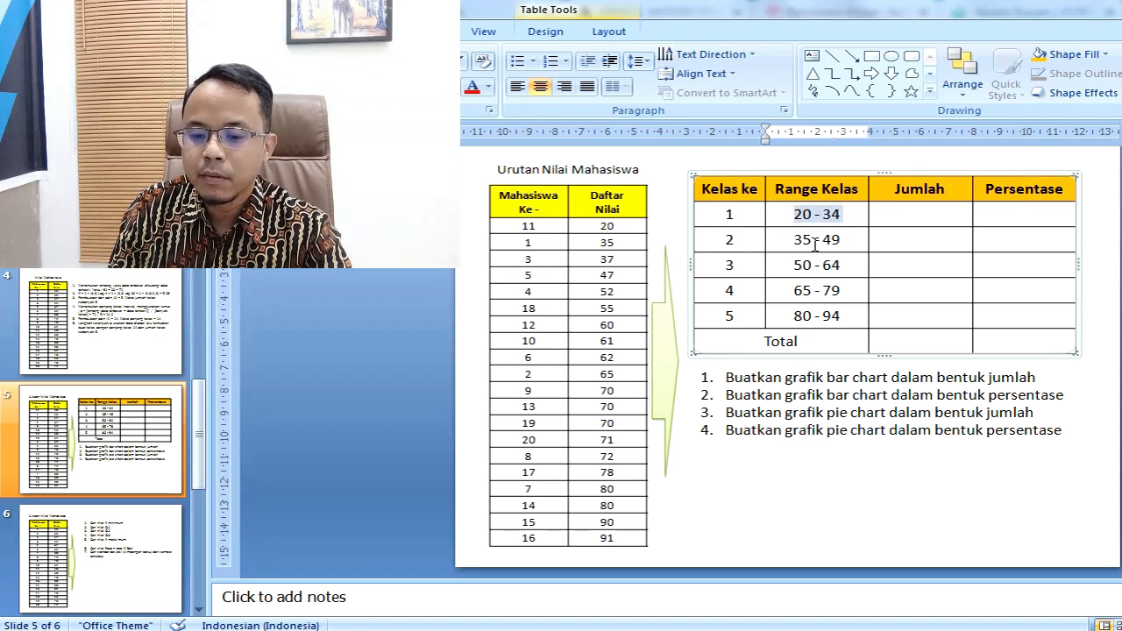
Step: Examine how the class 2 and class 3 ranges continue from the preceding class, highlighting their lower and upper limits
click(724, 240)
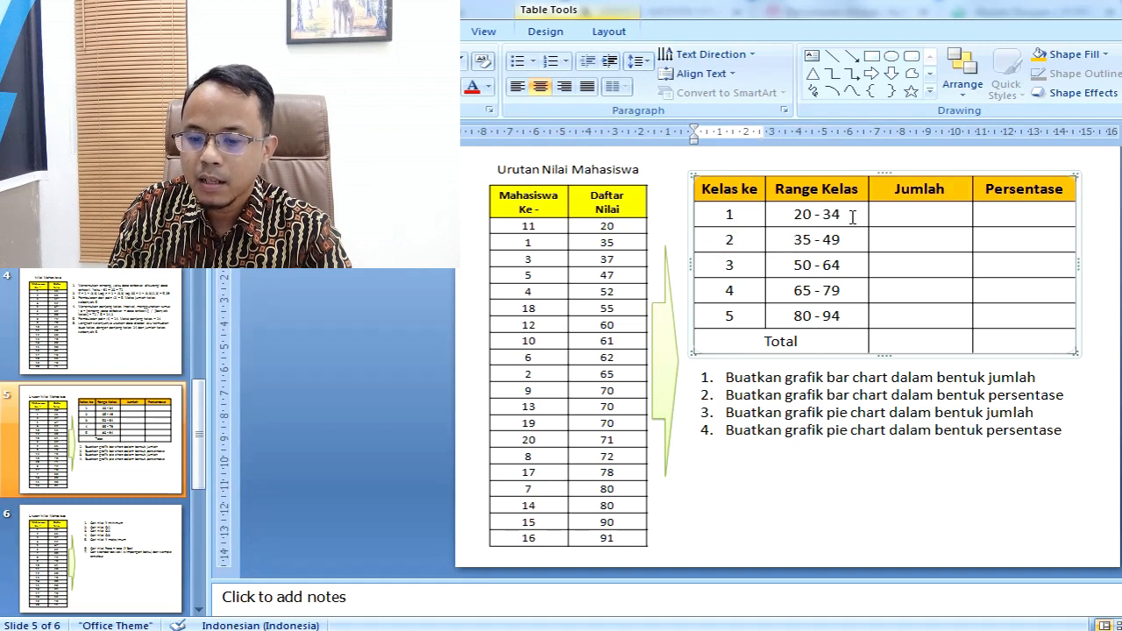
drag(851, 218, 809, 244)
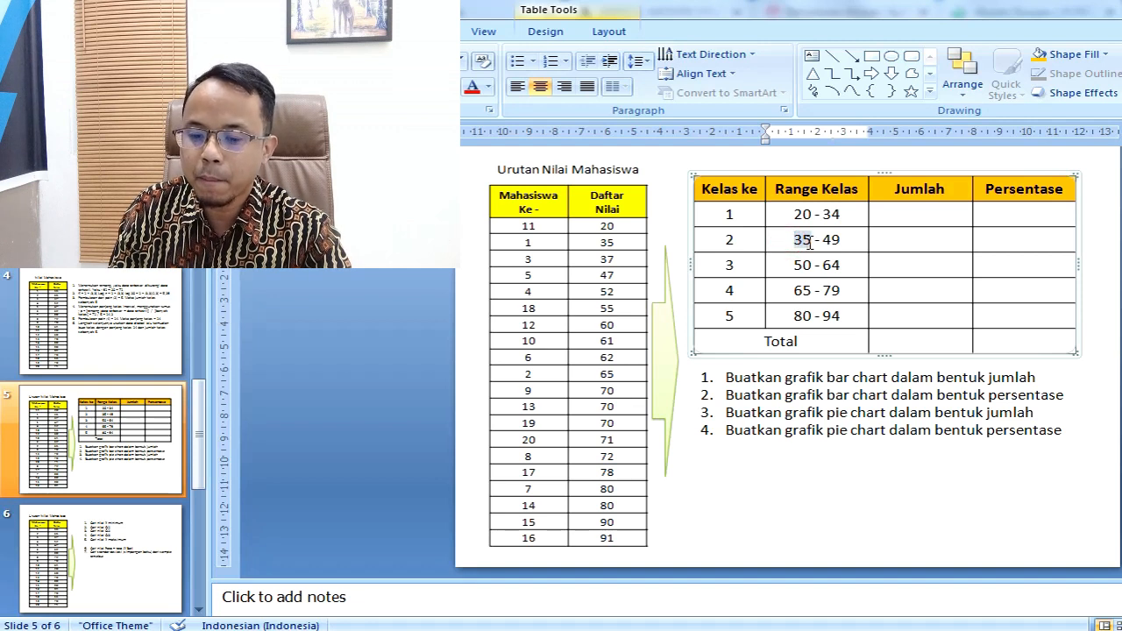
click(815, 243)
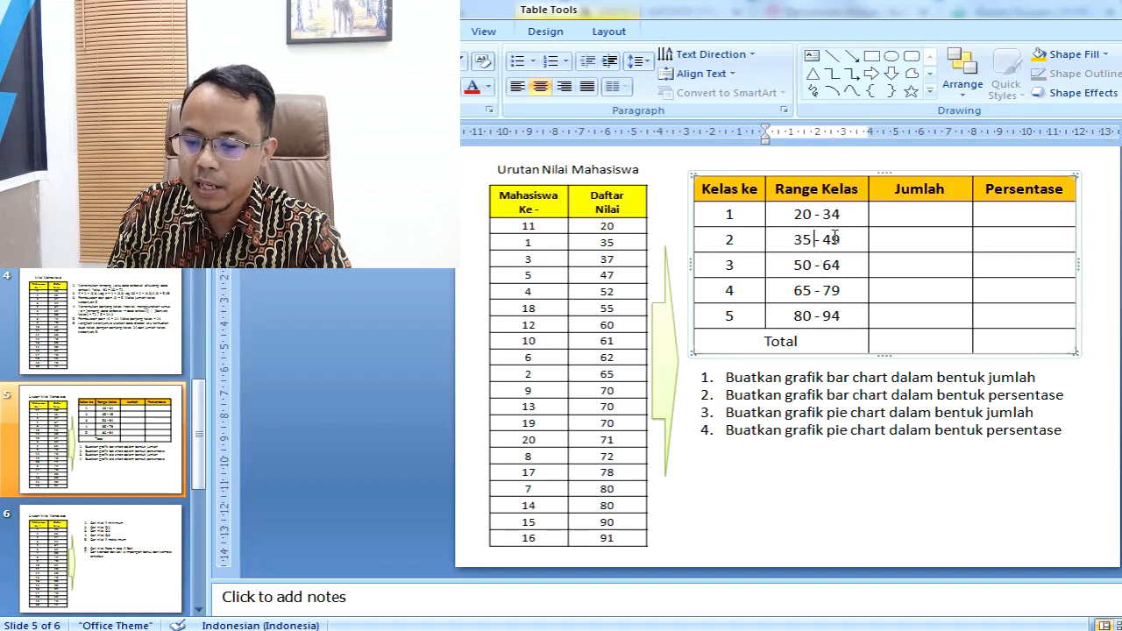
double_click(825, 237)
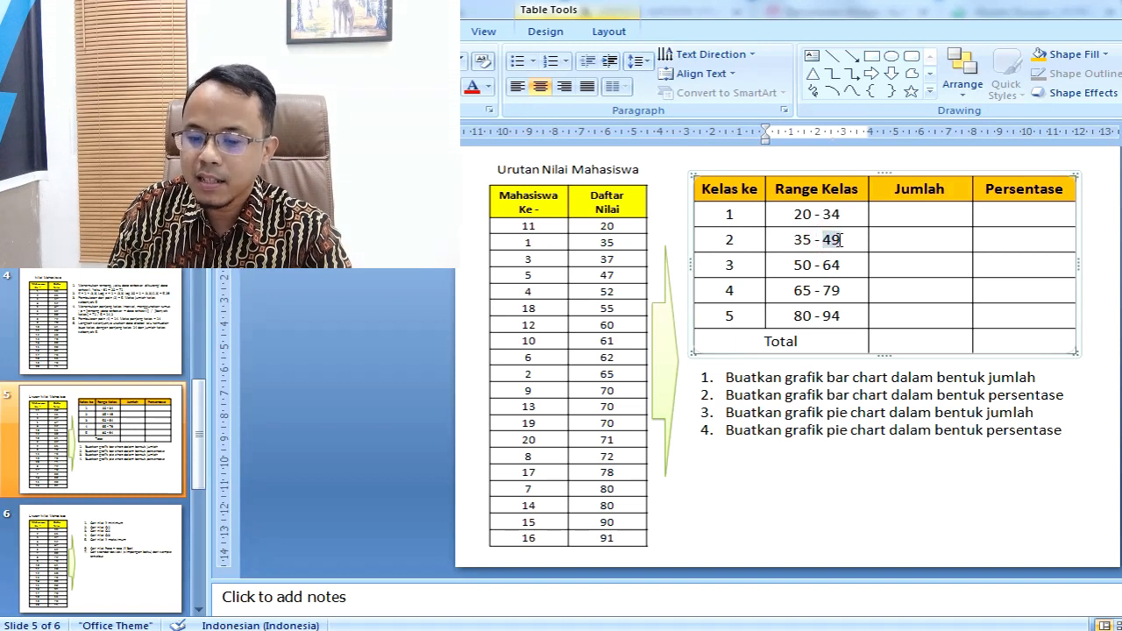
click(724, 263)
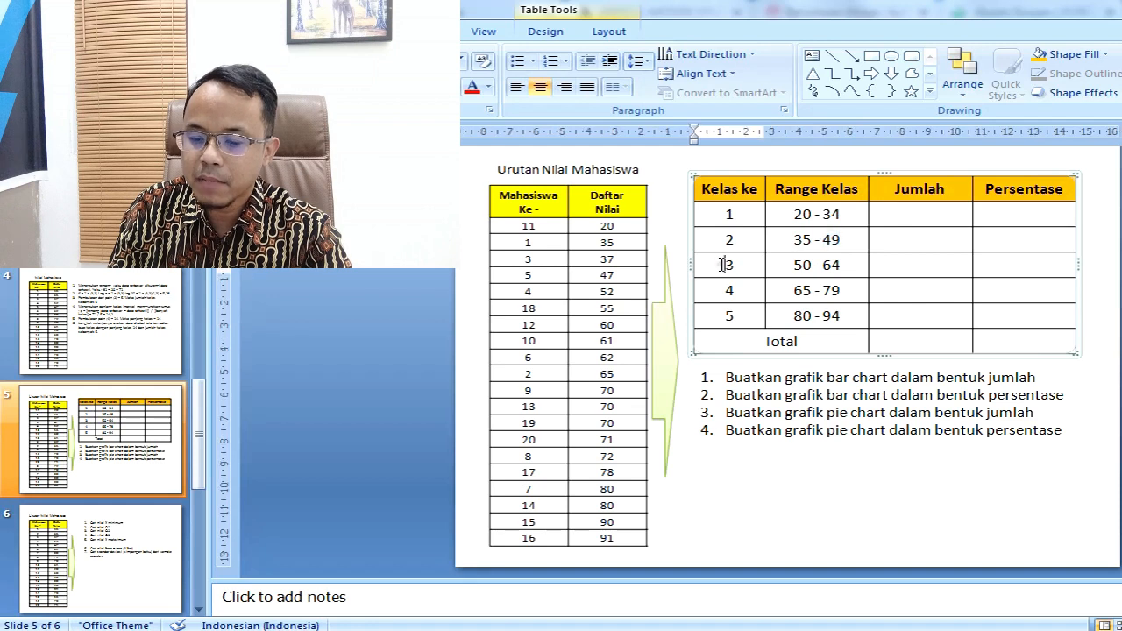
click(841, 240)
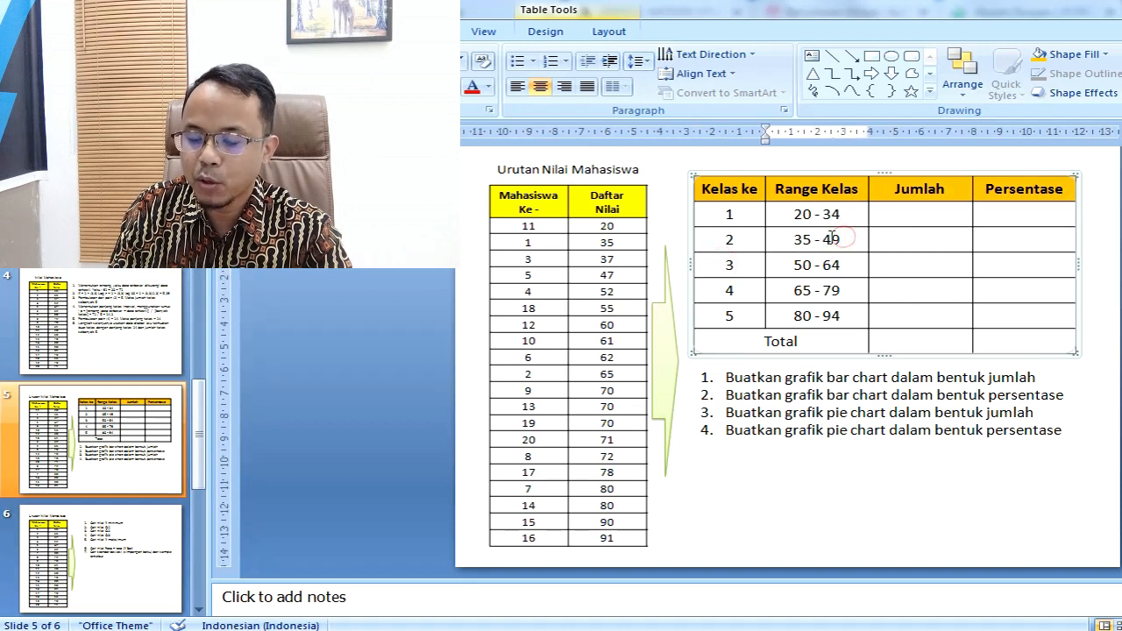
drag(791, 265, 808, 264)
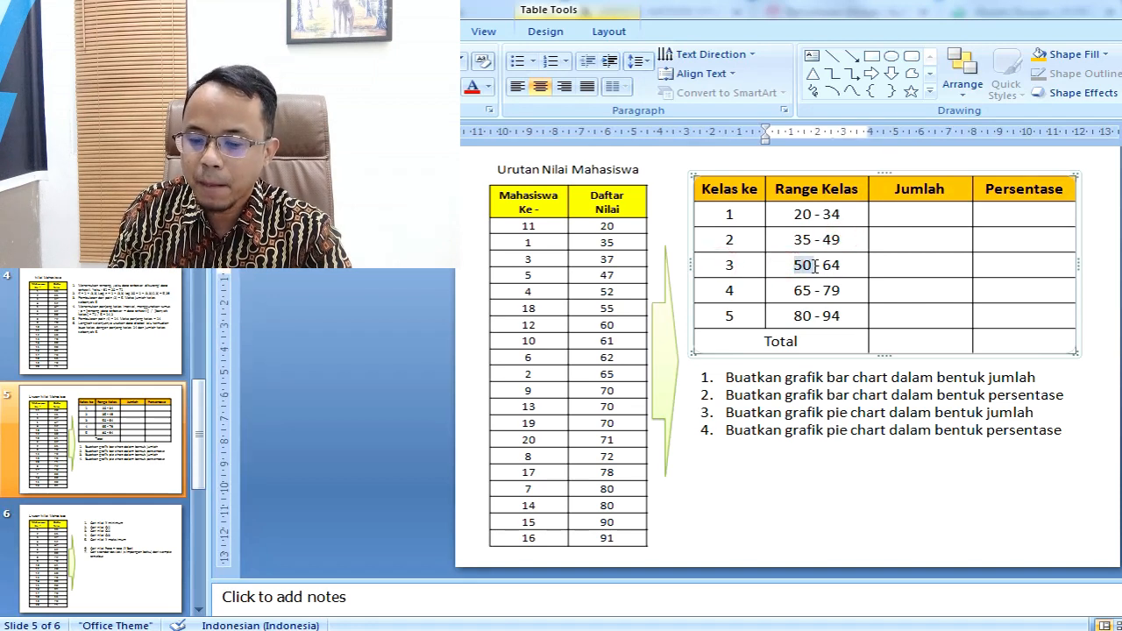
click(841, 265)
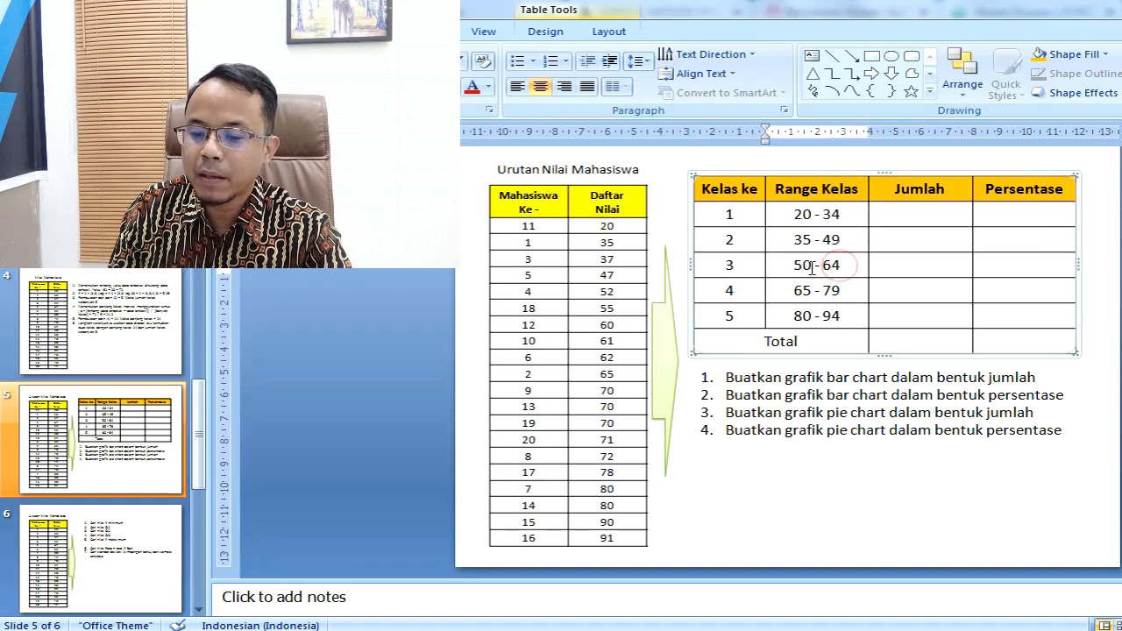
mouse_move(793, 265)
mouse_down()
mouse_move(810, 265)
mouse_move(795, 266)
mouse_up()
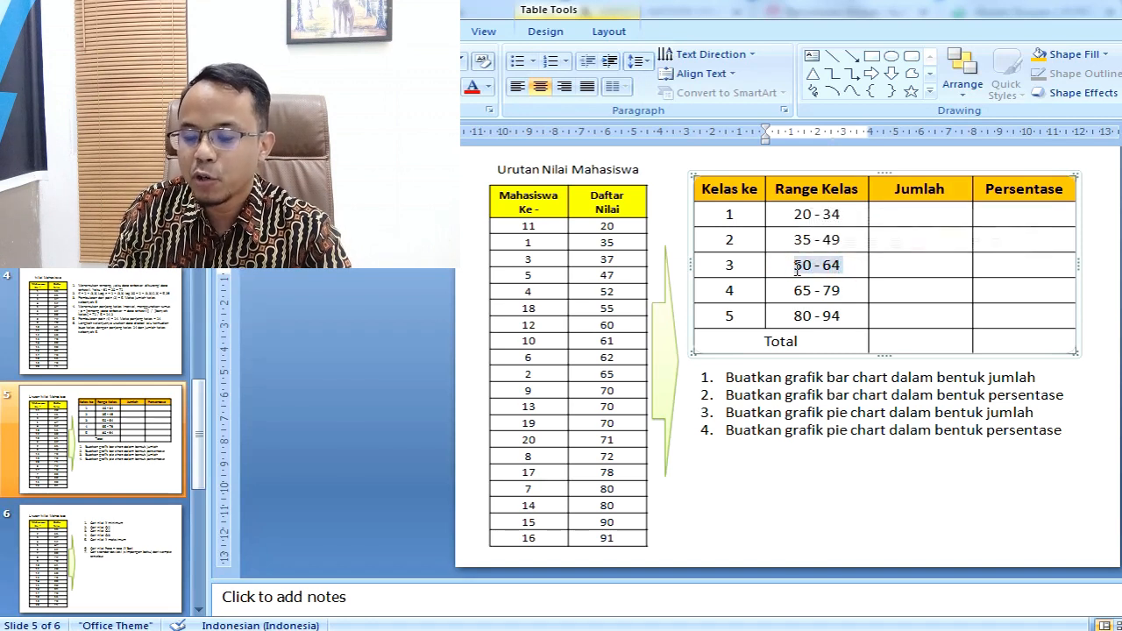
Step: Examine the class 4 and class 5 limits in the Range Kelas column, highlighting their class numbers and ranges
click(729, 291)
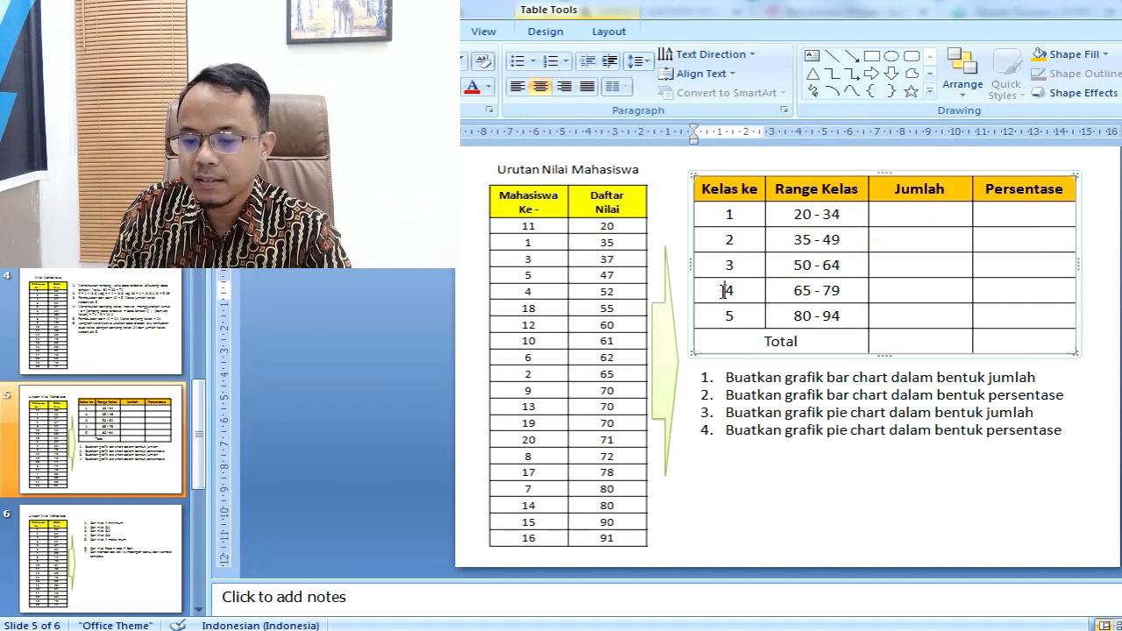
double_click(736, 292)
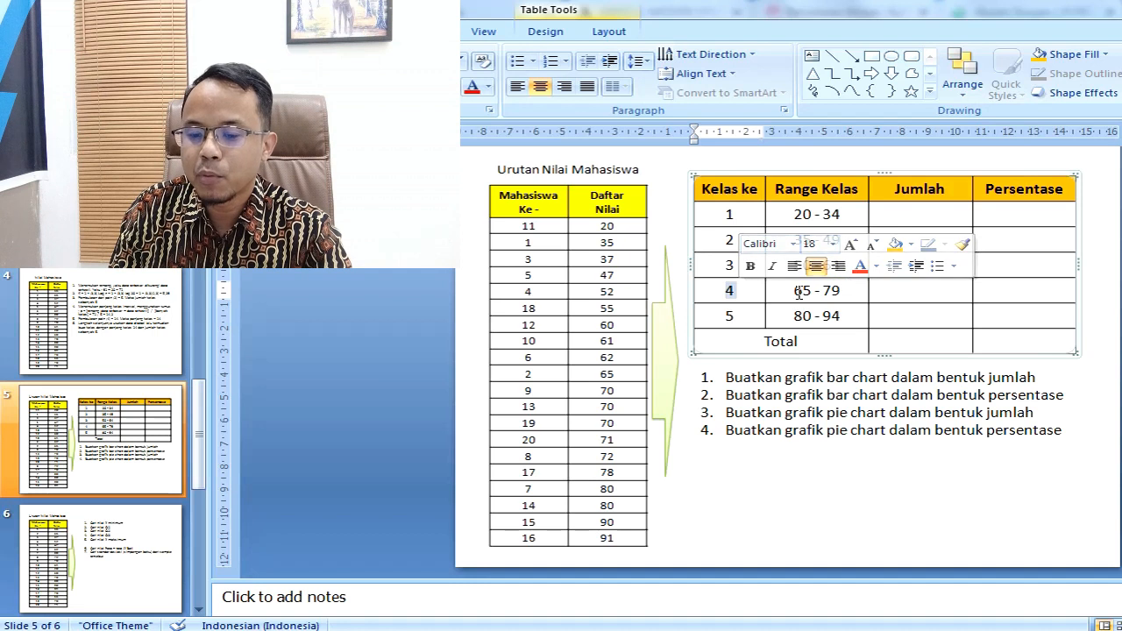
click(796, 292)
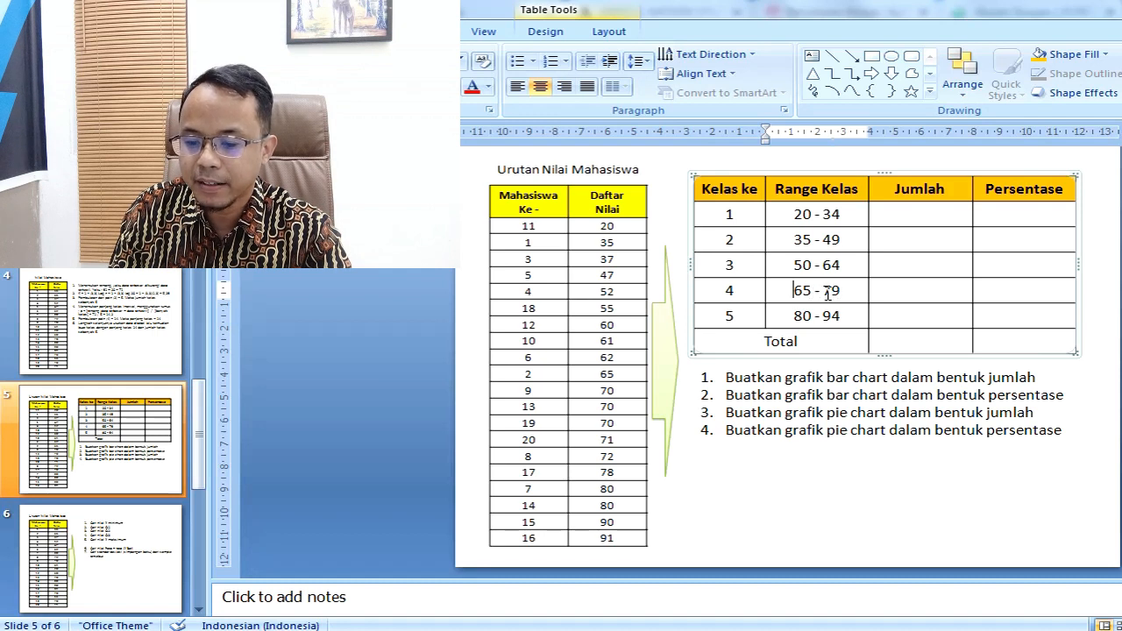
double_click(826, 292)
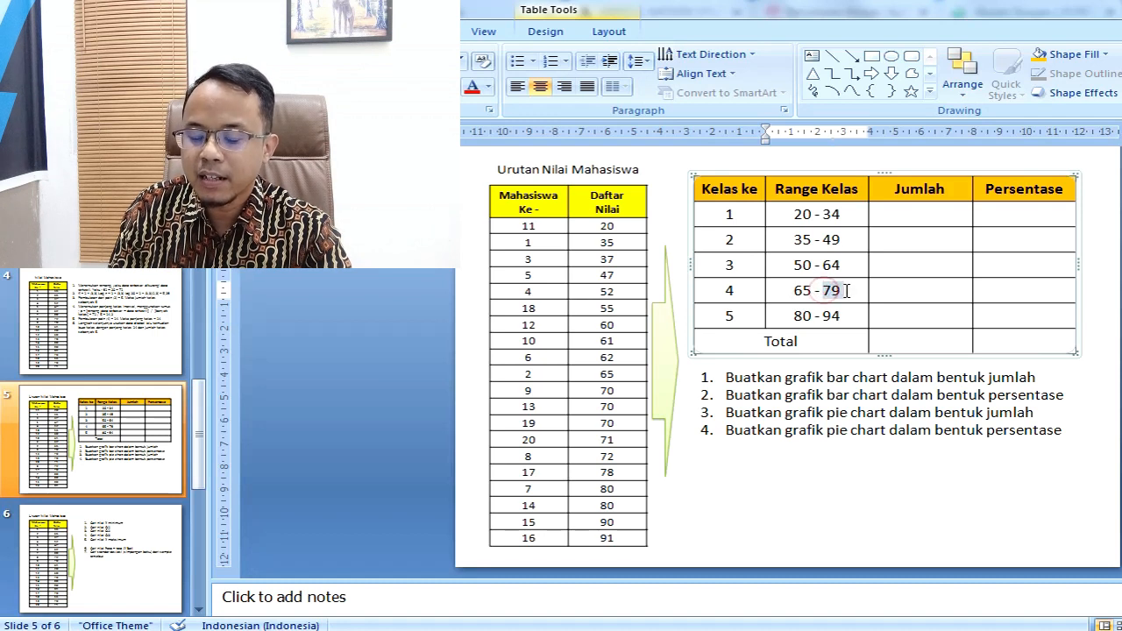
double_click(728, 315)
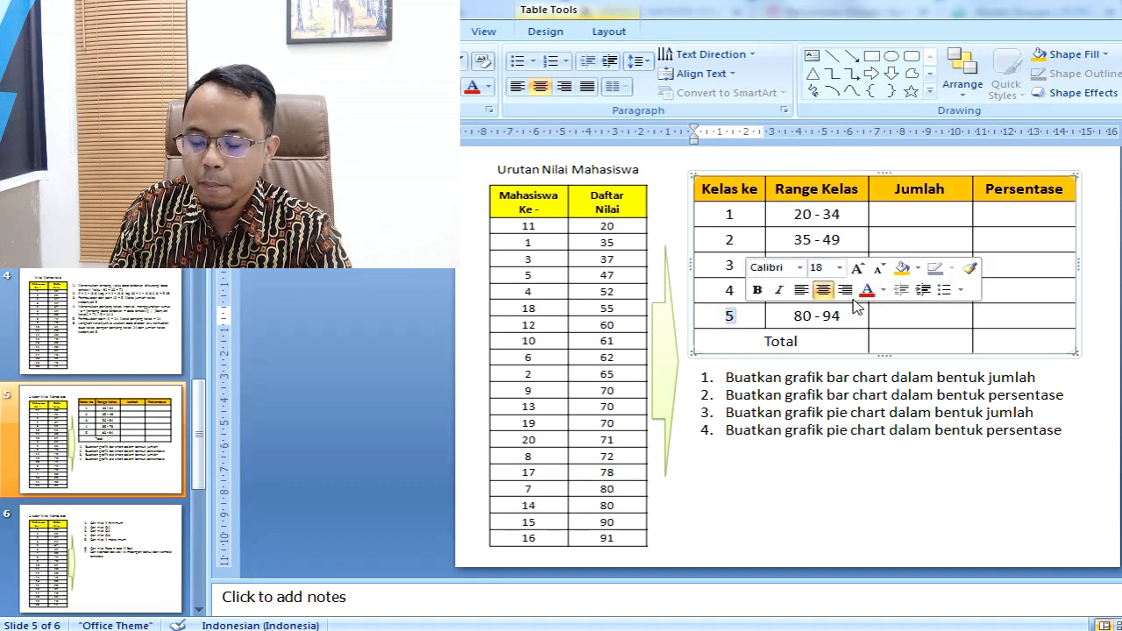
click(798, 318)
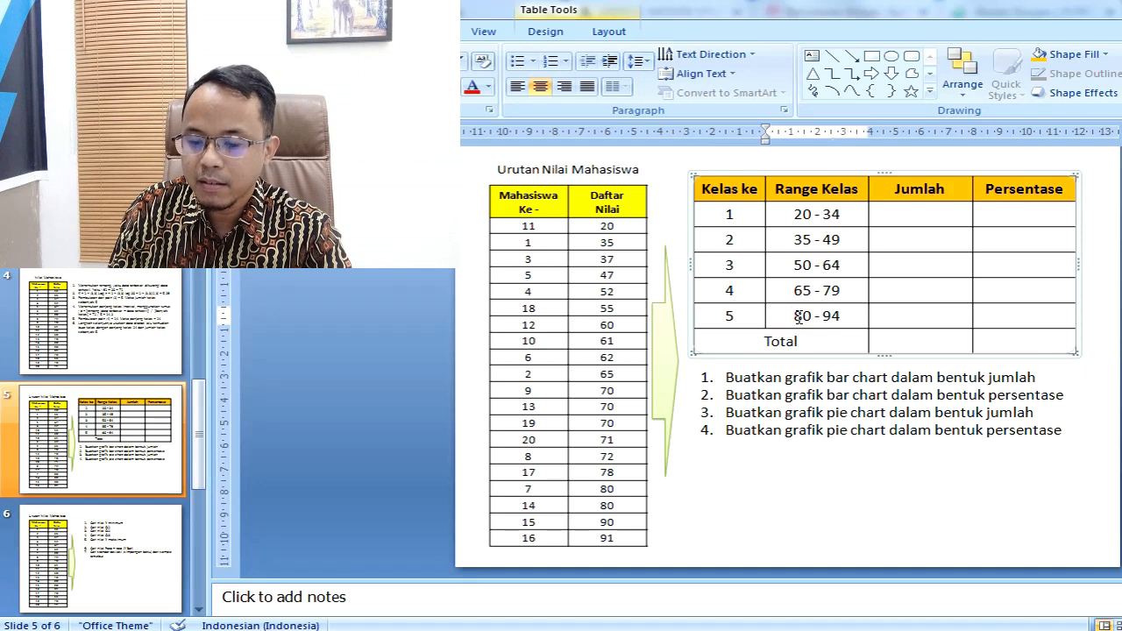
drag(798, 317, 850, 317)
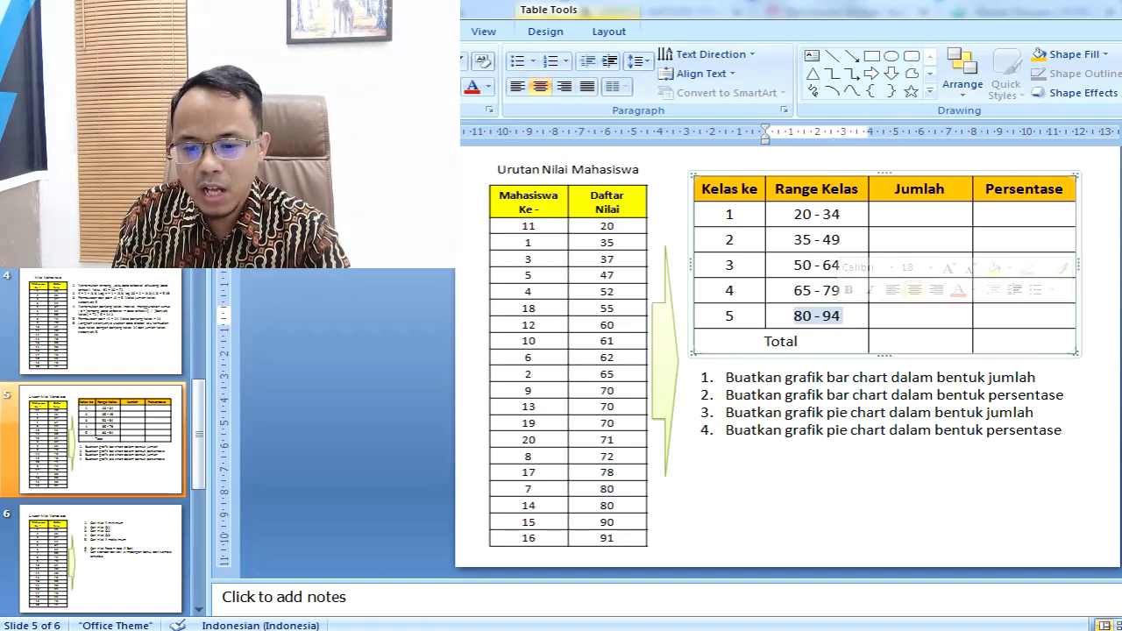
click(843, 481)
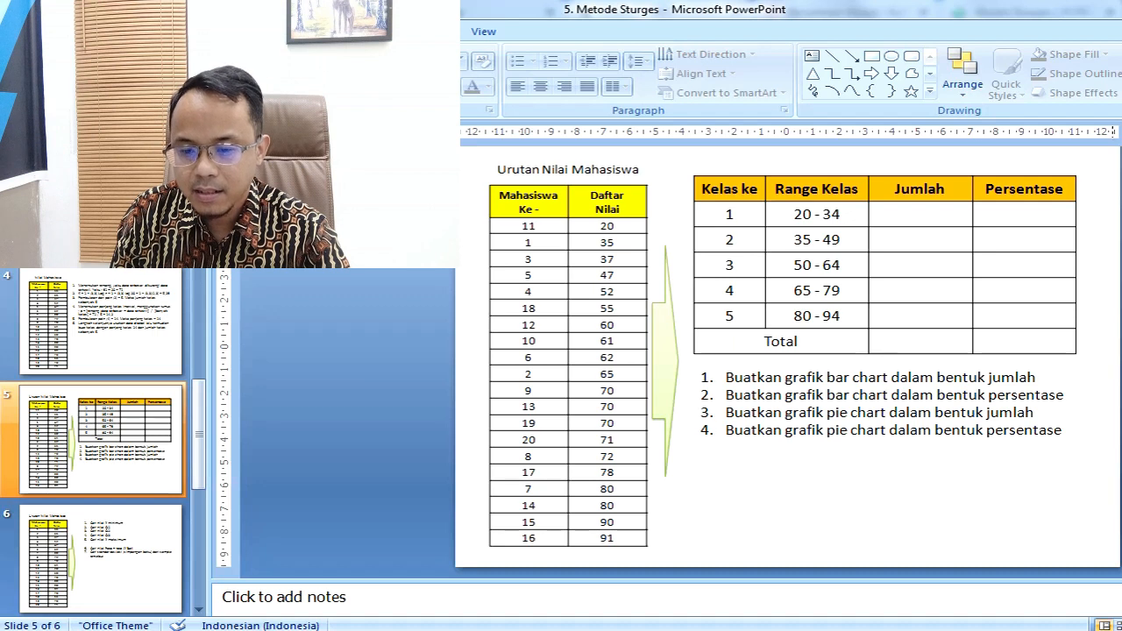
Step: Review all five class numbers and highlight each Range Kelas entry in order from class 1 to class 5
drag(726, 211, 731, 313)
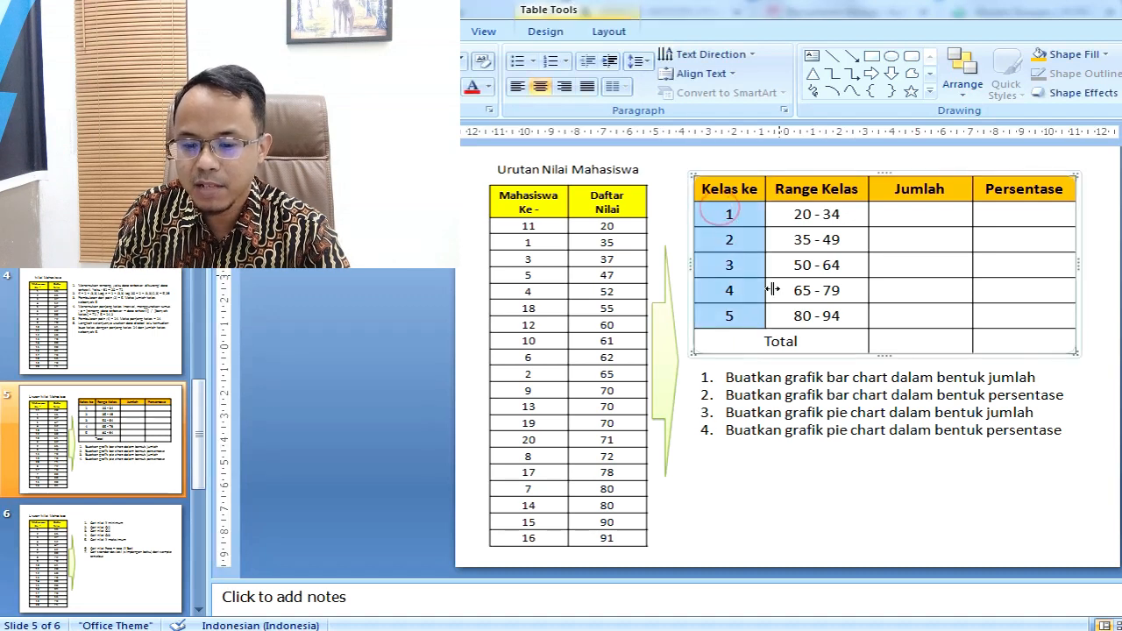
drag(793, 213, 864, 216)
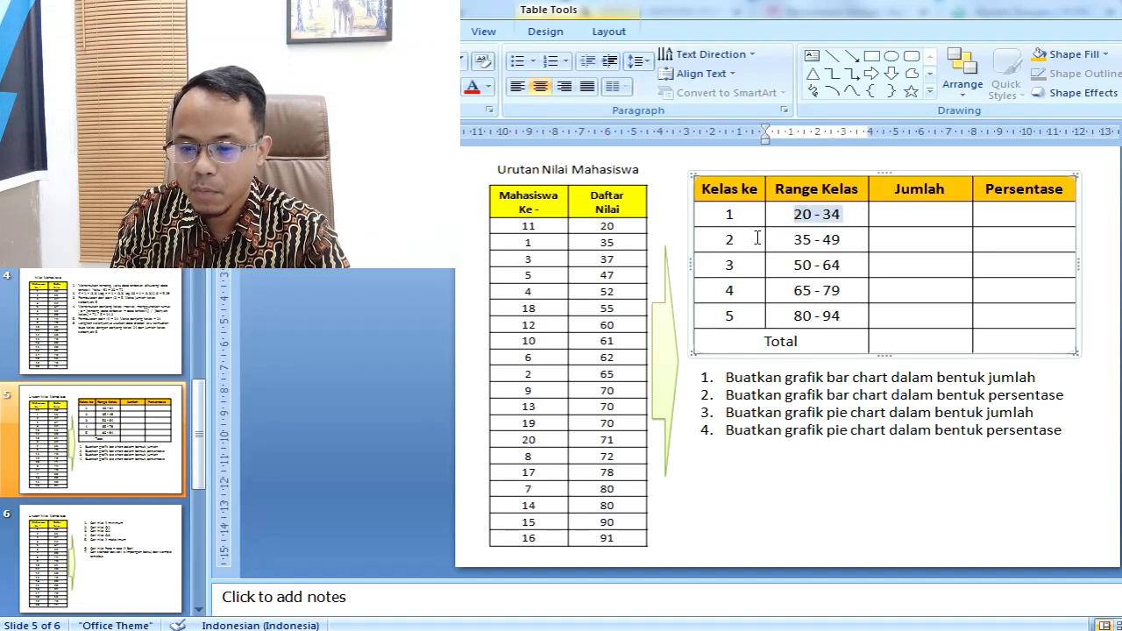
drag(791, 242, 858, 243)
drag(790, 265, 849, 270)
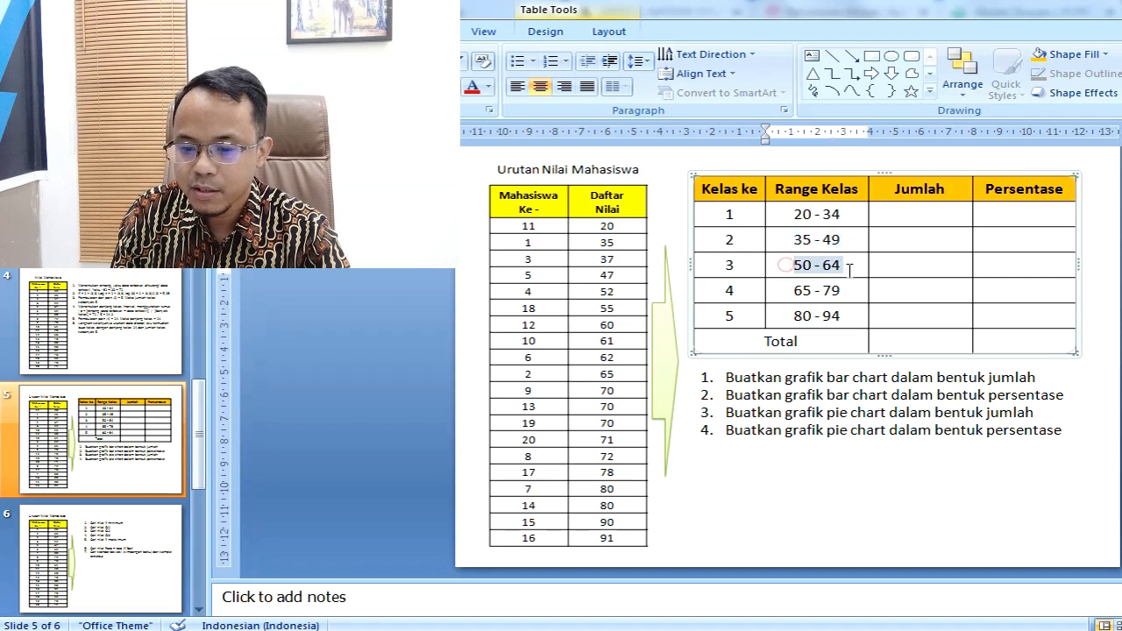
drag(791, 290, 851, 290)
click(785, 315)
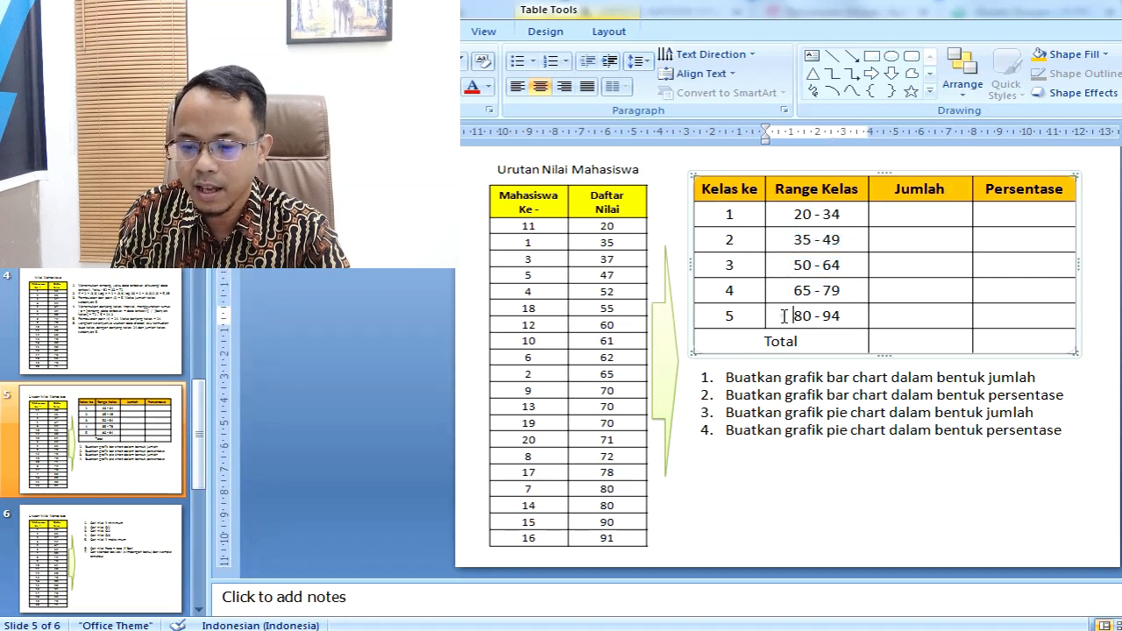
drag(784, 315, 852, 316)
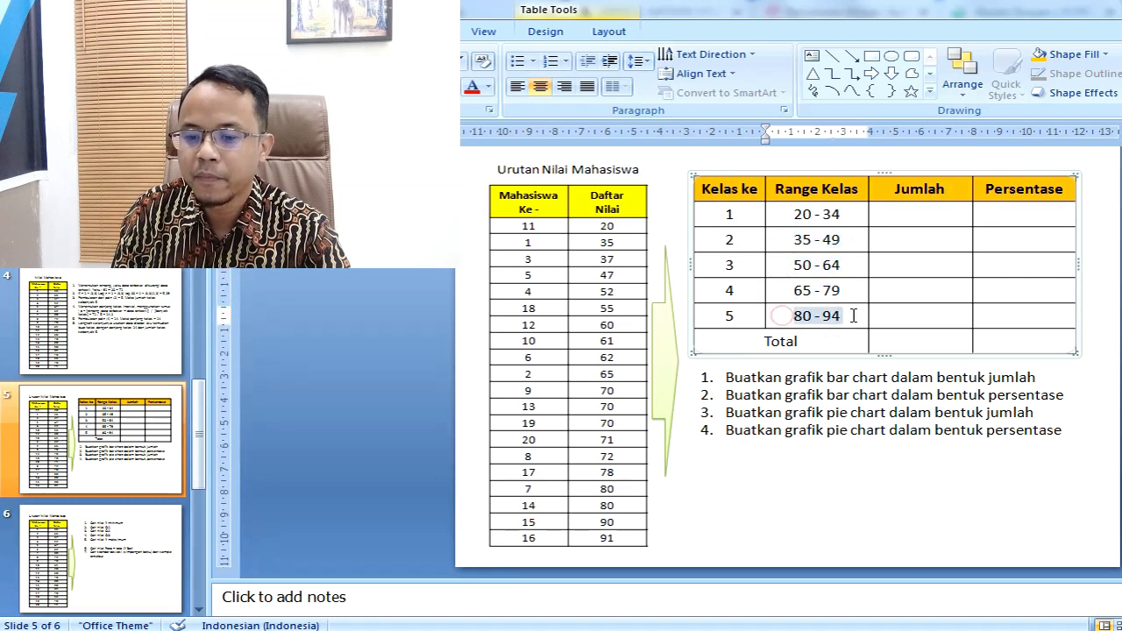
Step: Highlight the score in Daftar Nilai belonging to range 20 - 34 and enter 1 as the Jumlah for class 1
click(907, 215)
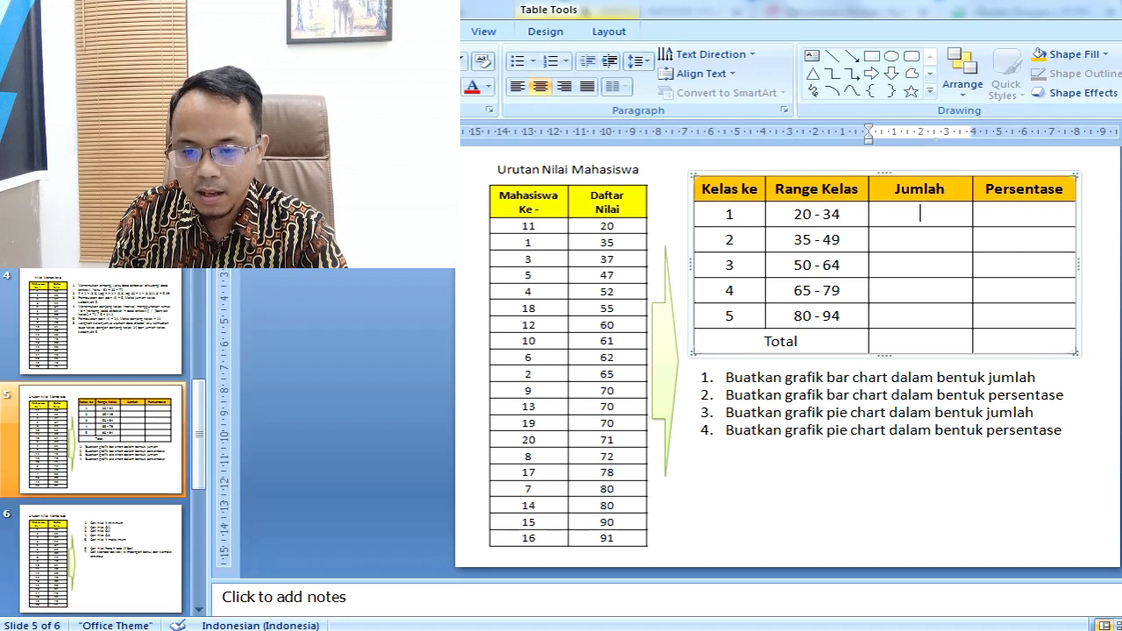
click(607, 229)
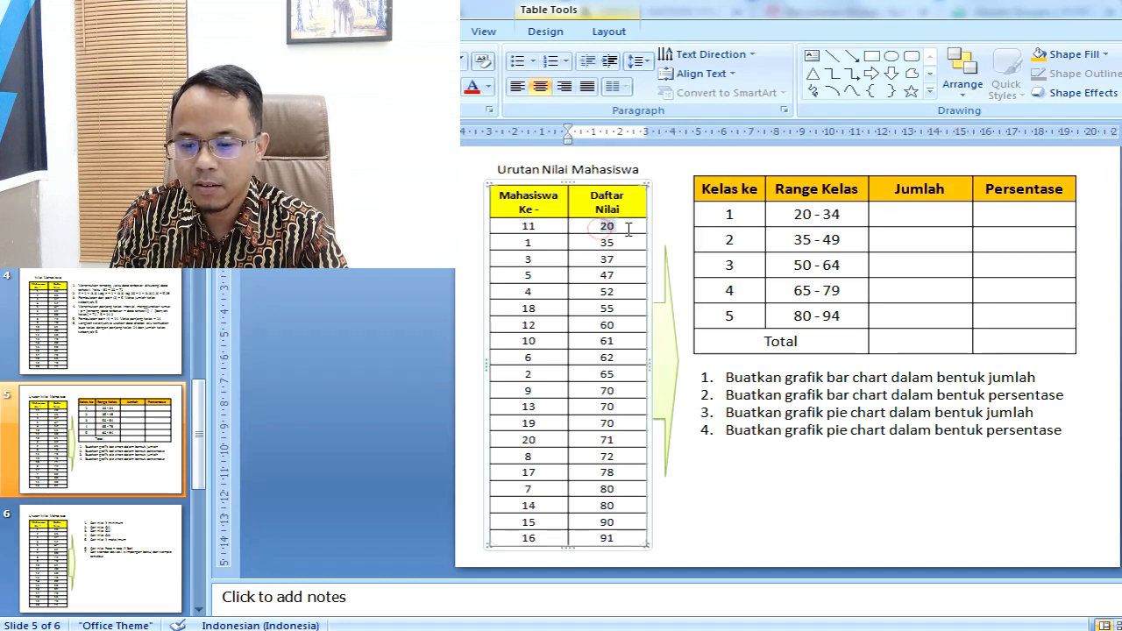
click(946, 220)
text(1)
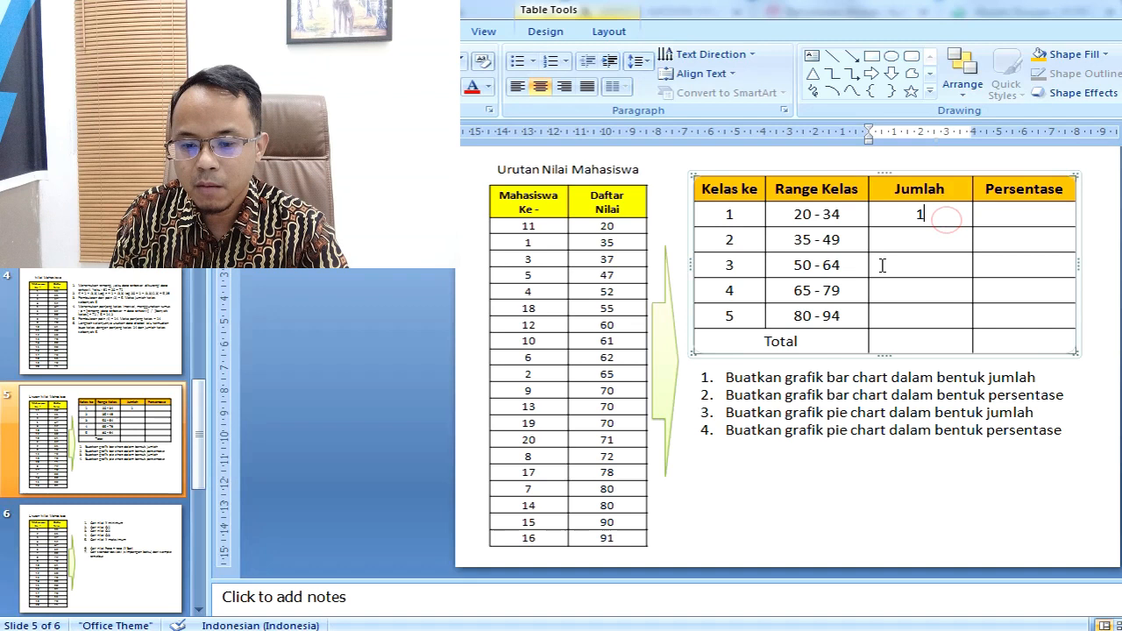
Step: Highlight the scores 35 to 47 in Daftar Nilai and enter 3 as the Jumlah for class 2
click(940, 243)
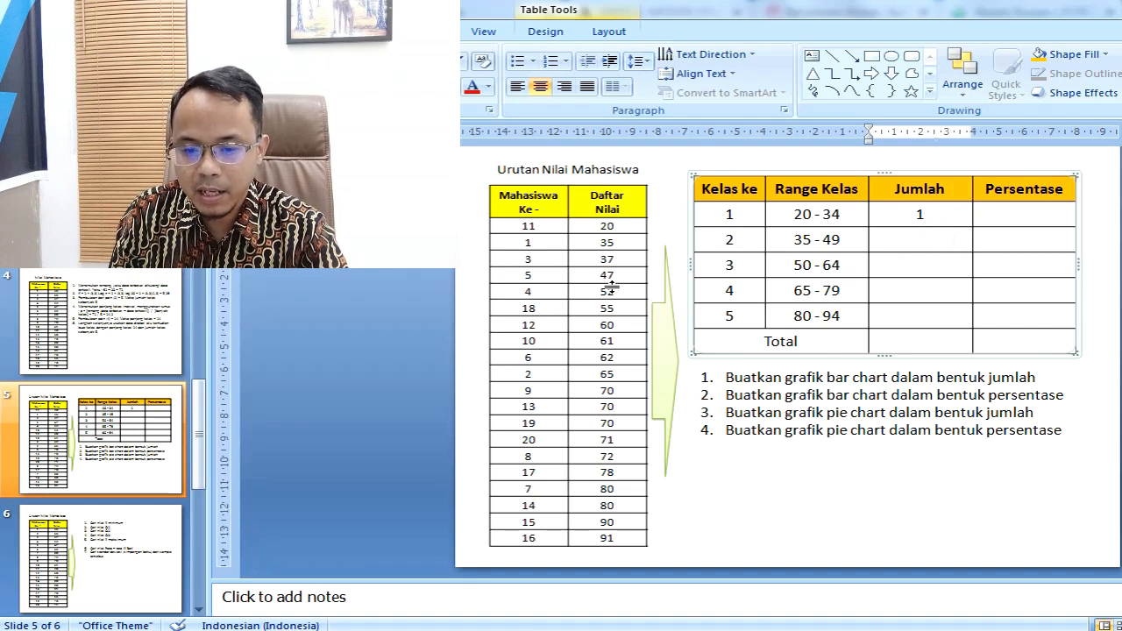
drag(596, 243, 634, 276)
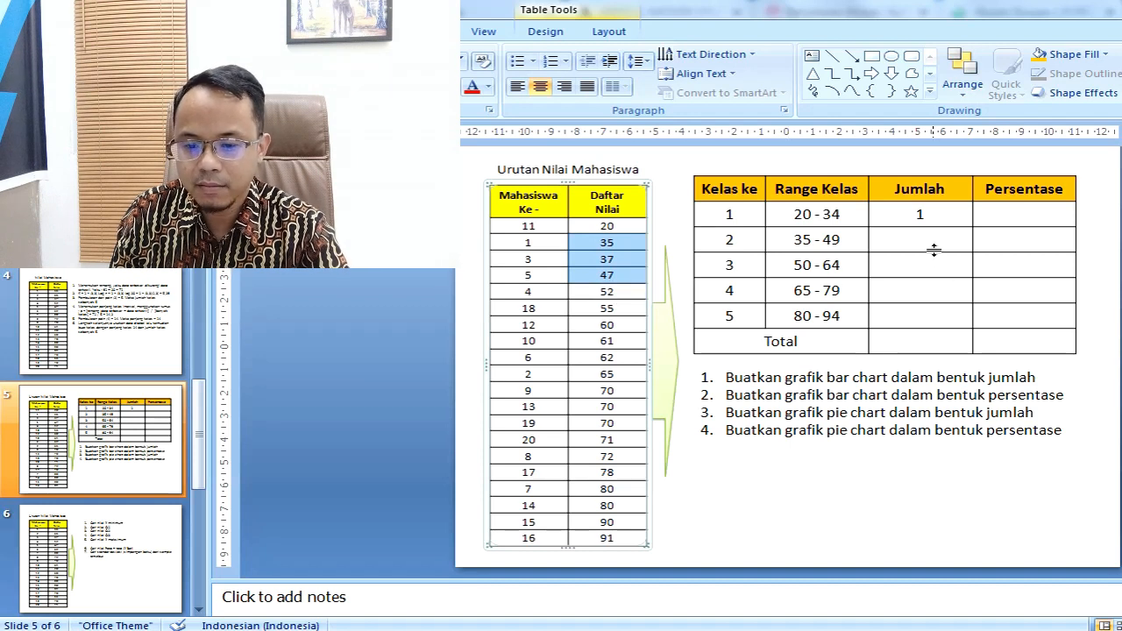
click(936, 233)
text(3)
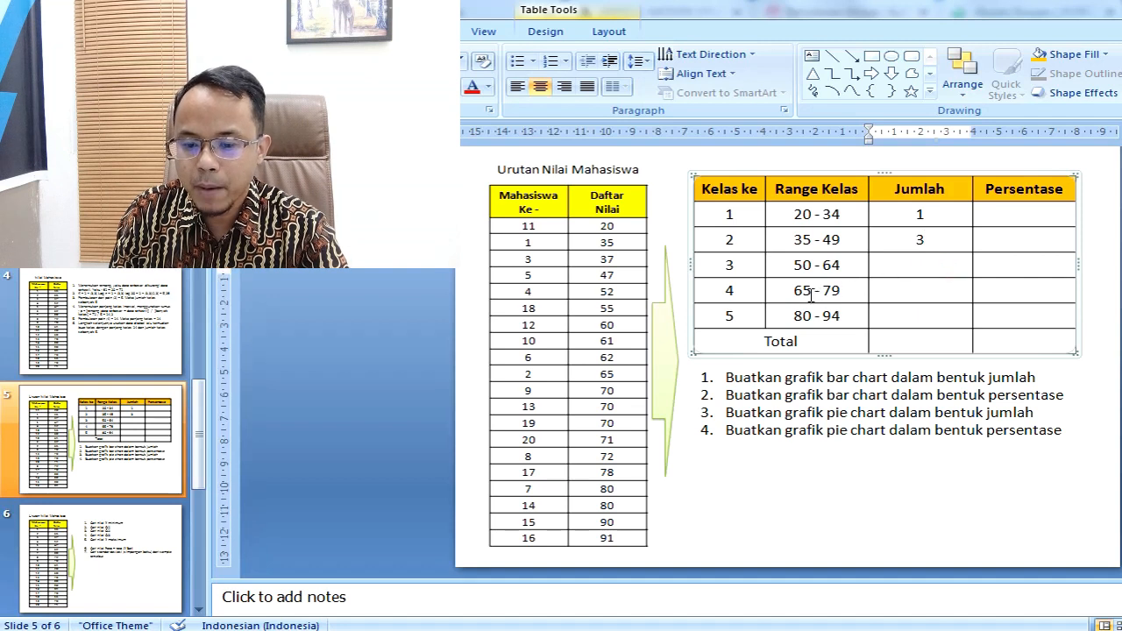
Step: Highlight the range 50 - 64 and its scores 52 to 62, and enter 5 as the Jumlah for class 3
drag(798, 265, 837, 265)
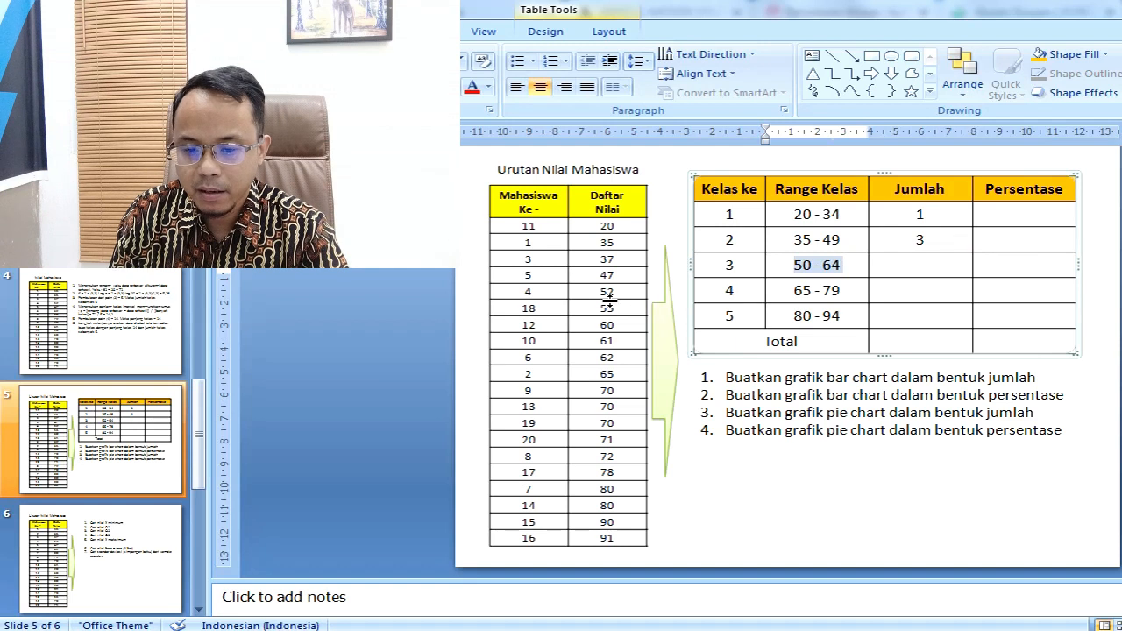
drag(601, 291, 620, 357)
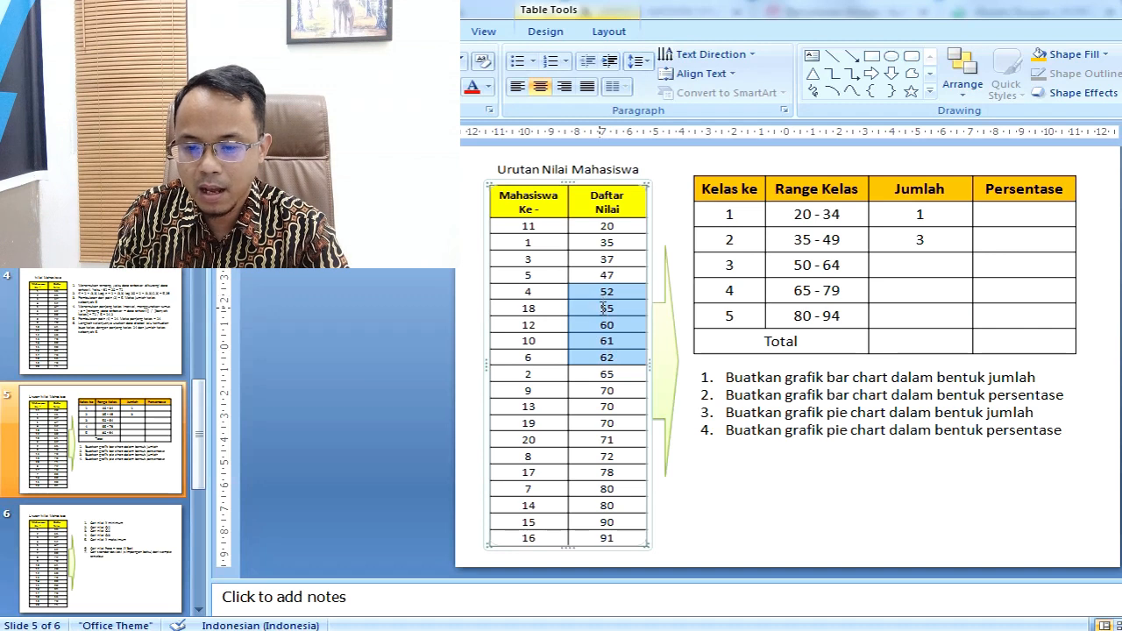
click(919, 267)
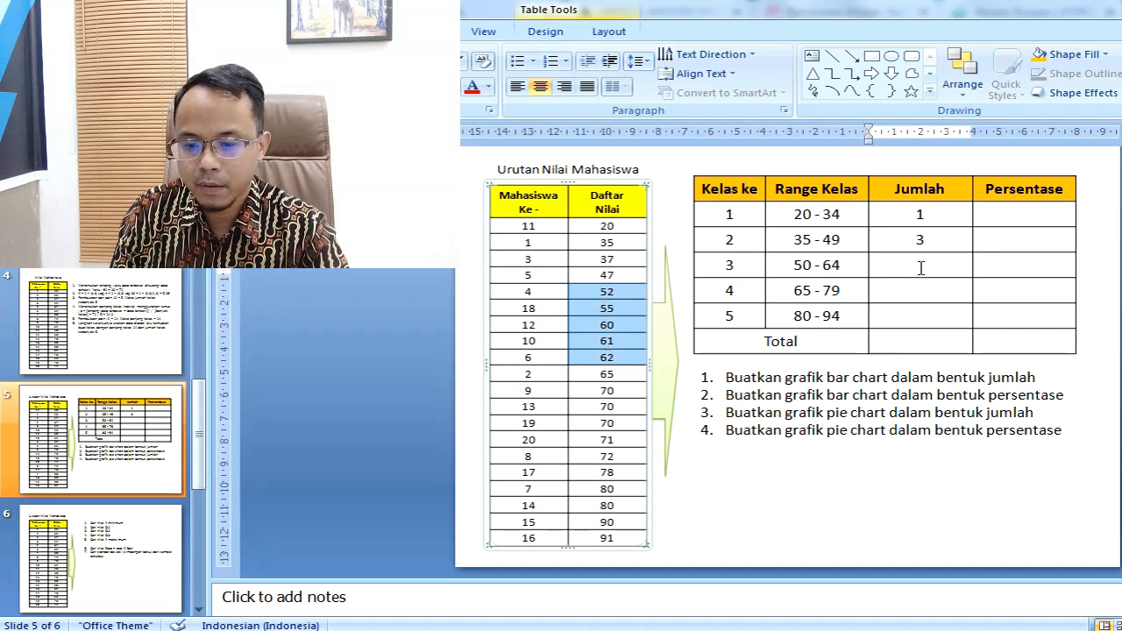
text(5)
Step: Highlight the scores 65 to 78 in Daftar Nilai and enter 7 as the Jumlah for class 4
click(921, 287)
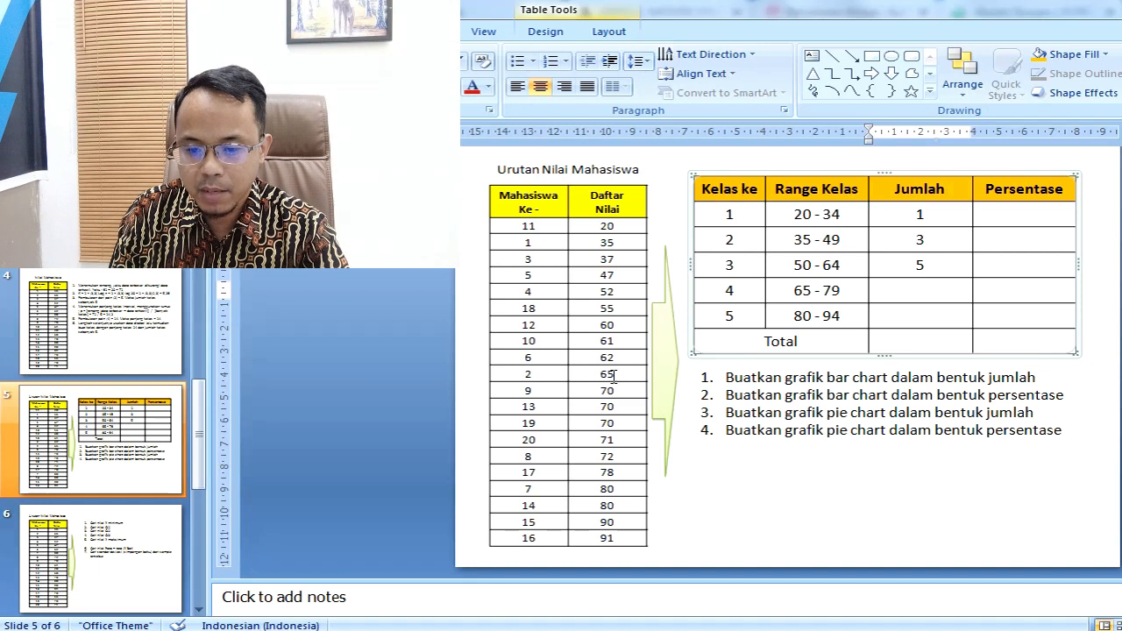
drag(599, 375, 619, 470)
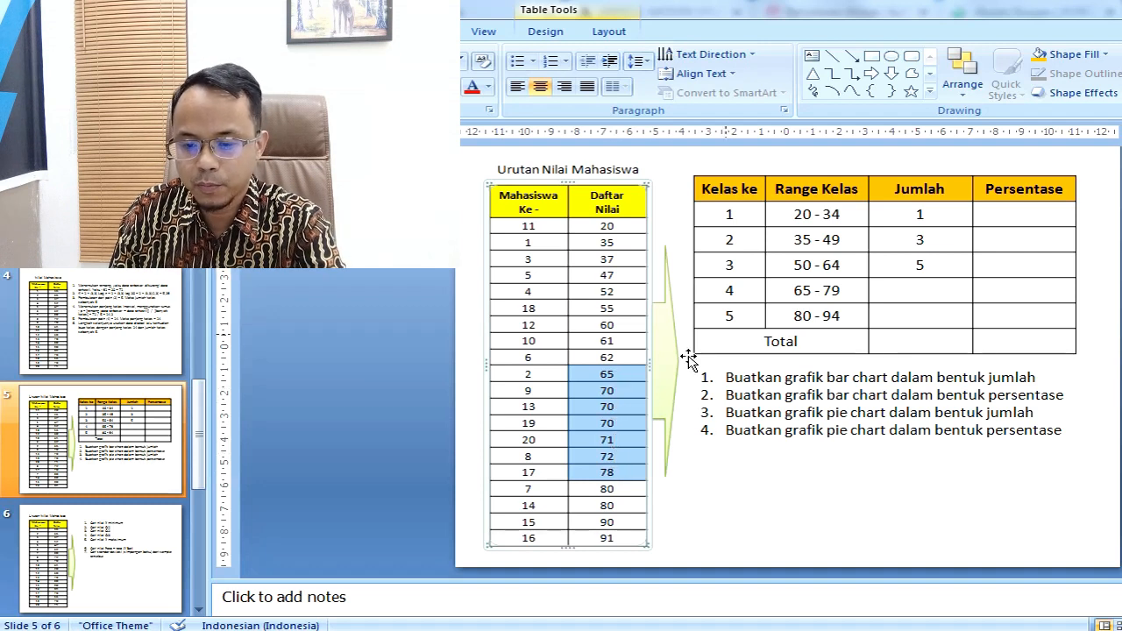
click(914, 293)
text(7)
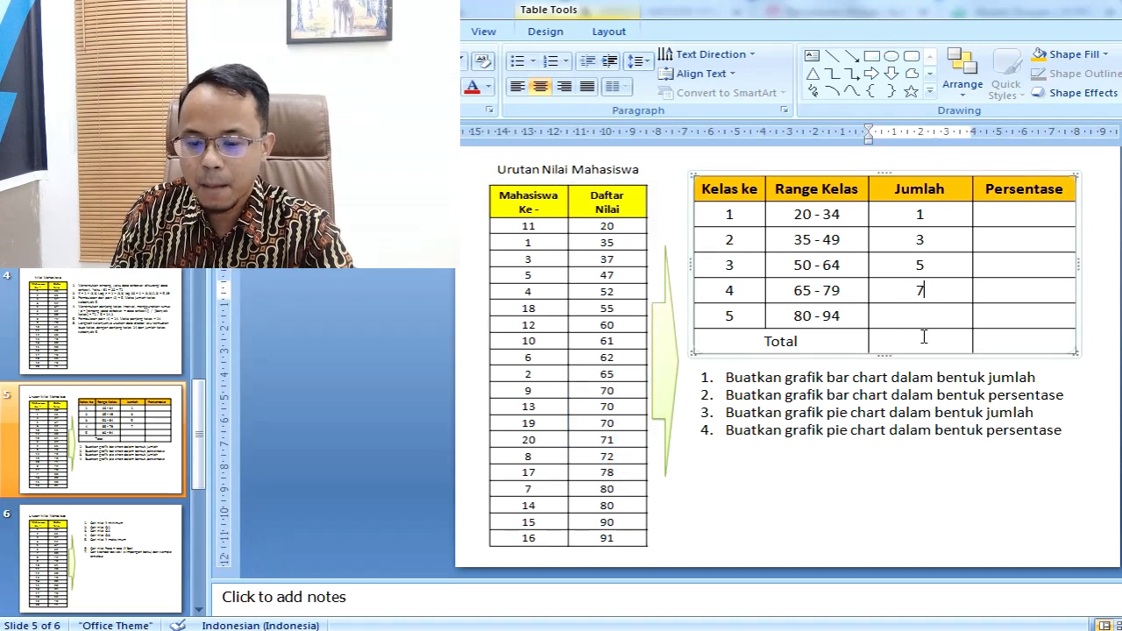
Step: Highlight the scores 80 to 91 in Daftar Nilai and enter 4 as the Jumlah for class 5
click(923, 315)
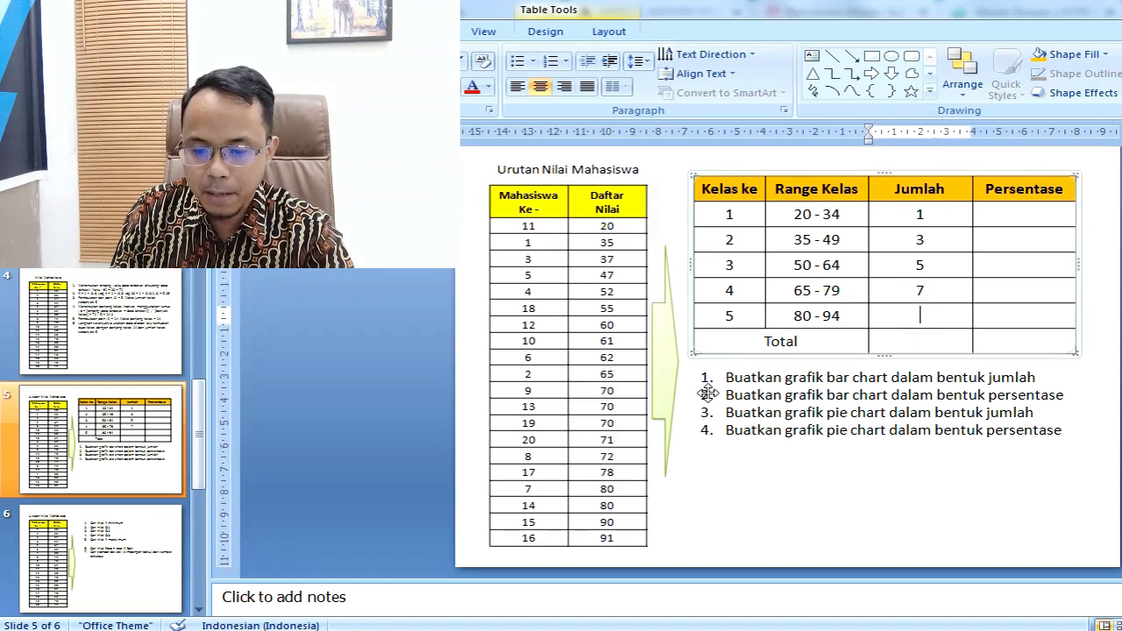
click(598, 492)
drag(598, 492, 611, 534)
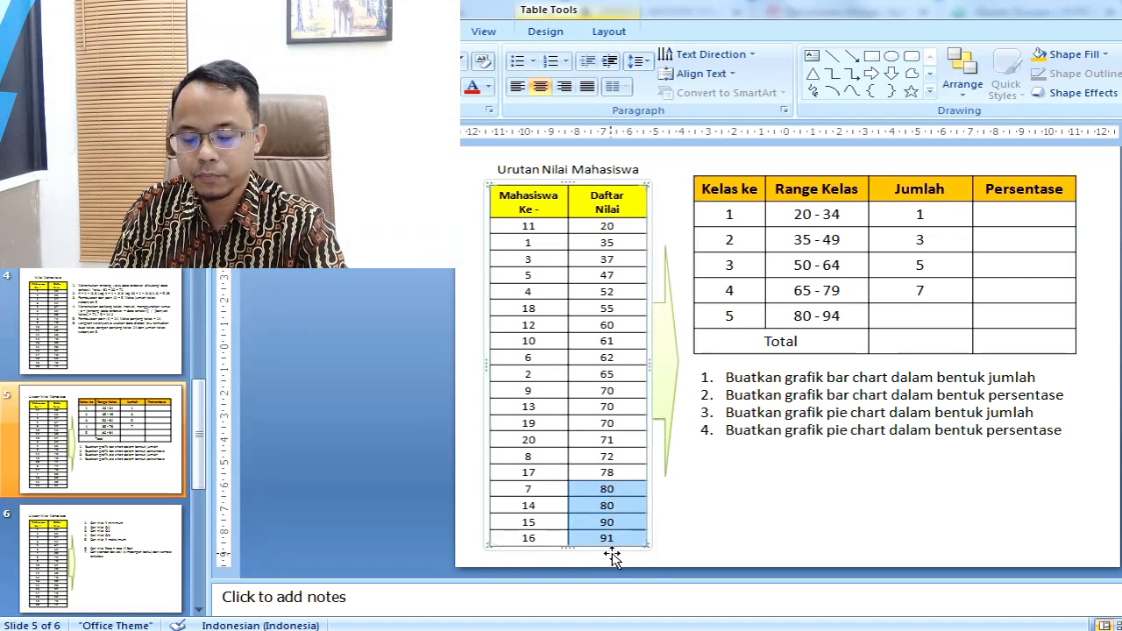
click(934, 322)
text(4)
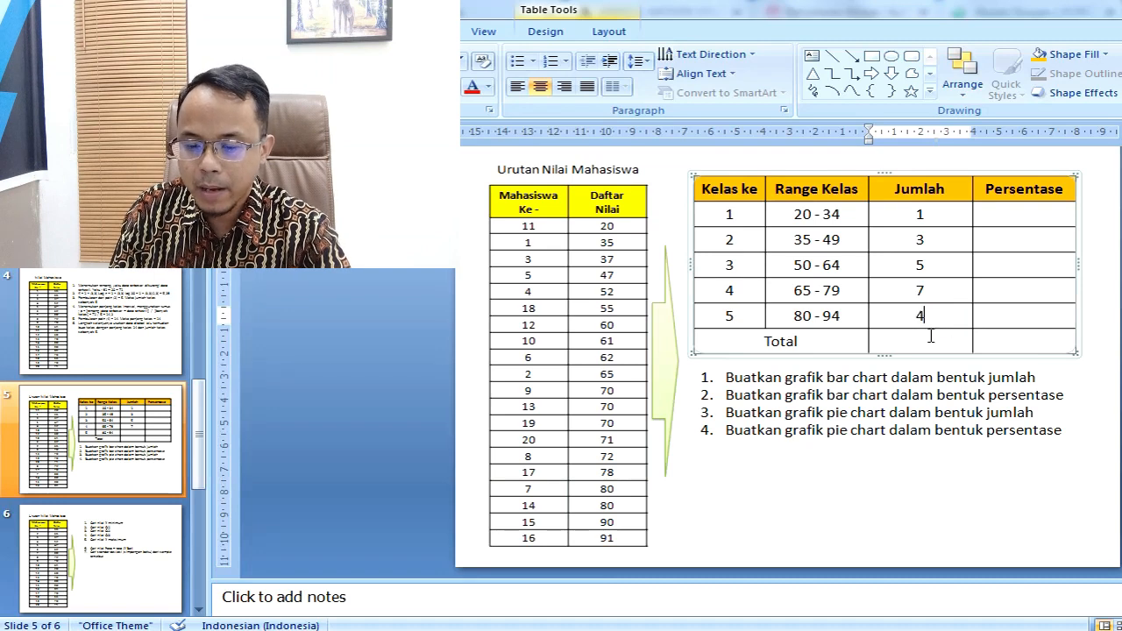
Step: Enter 20 in the Total row of the Jumlah column and check it against the five class counts
click(919, 346)
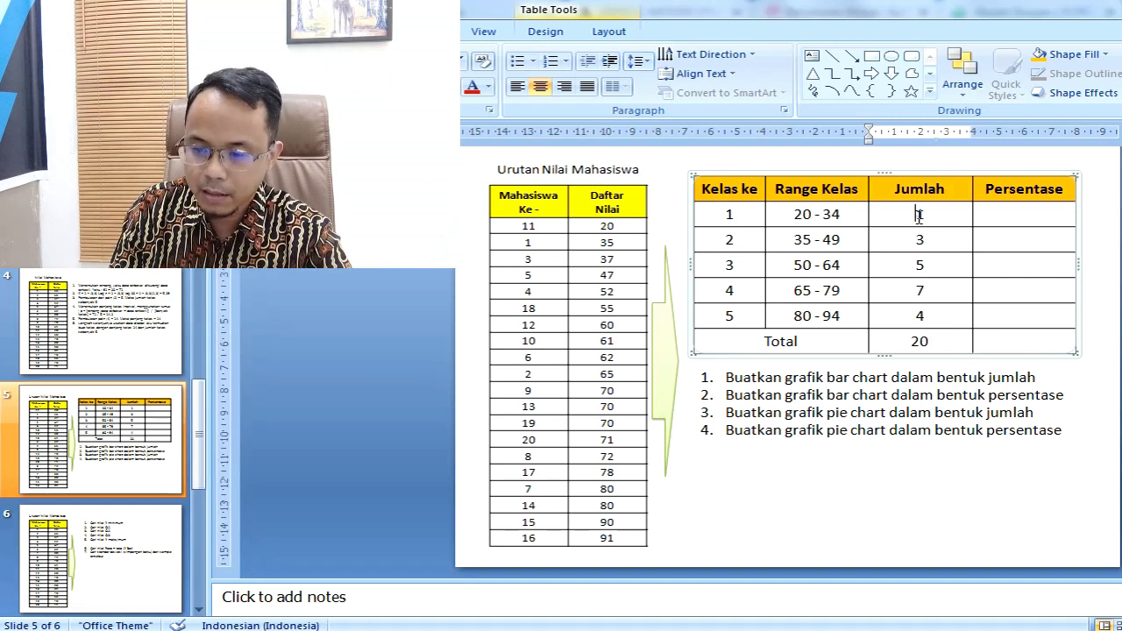
drag(921, 216, 923, 244)
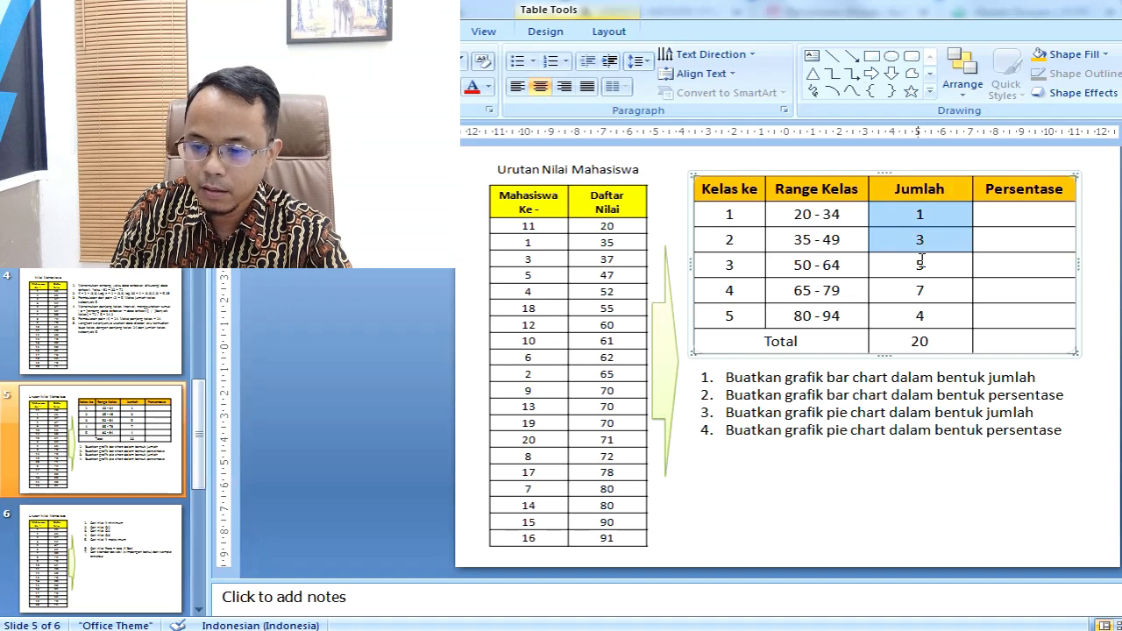
click(918, 265)
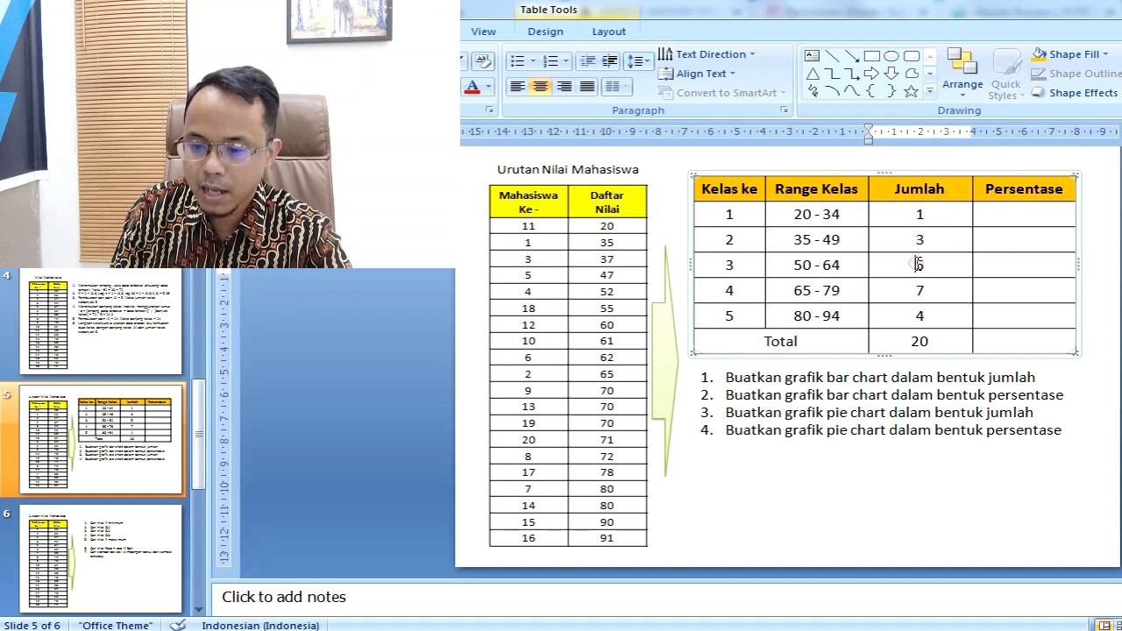
click(922, 315)
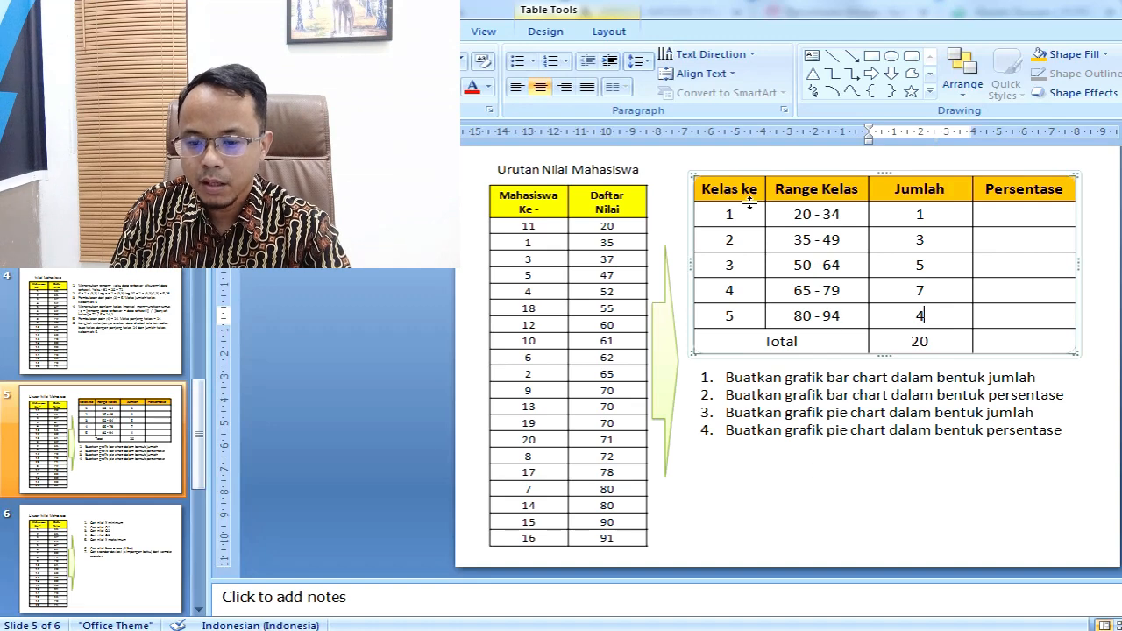
click(733, 175)
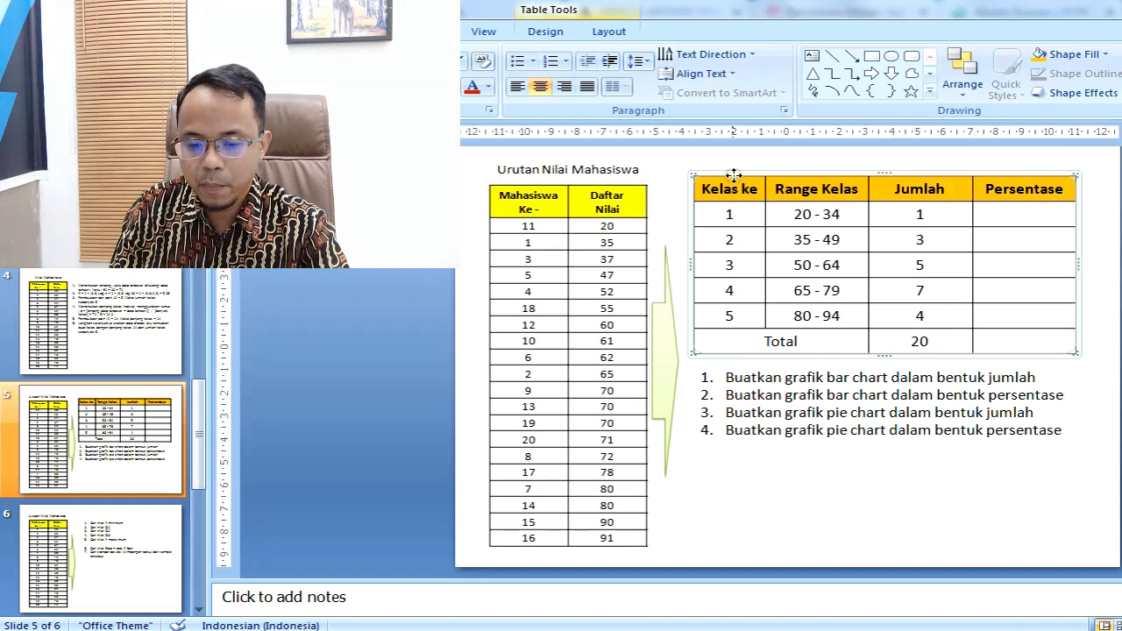
Step: Switch to the Excel workbook and add the heading "Jumlah" in cell F1, beside Range Kelas
key(alt+Tab)
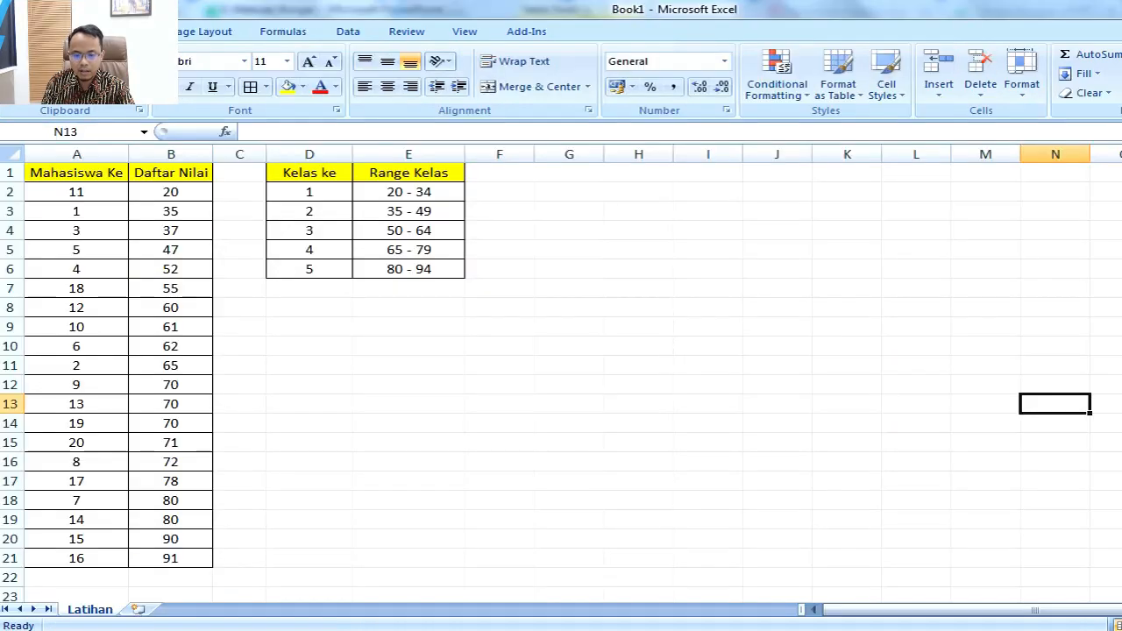
click(510, 171)
key(alt+Tab)
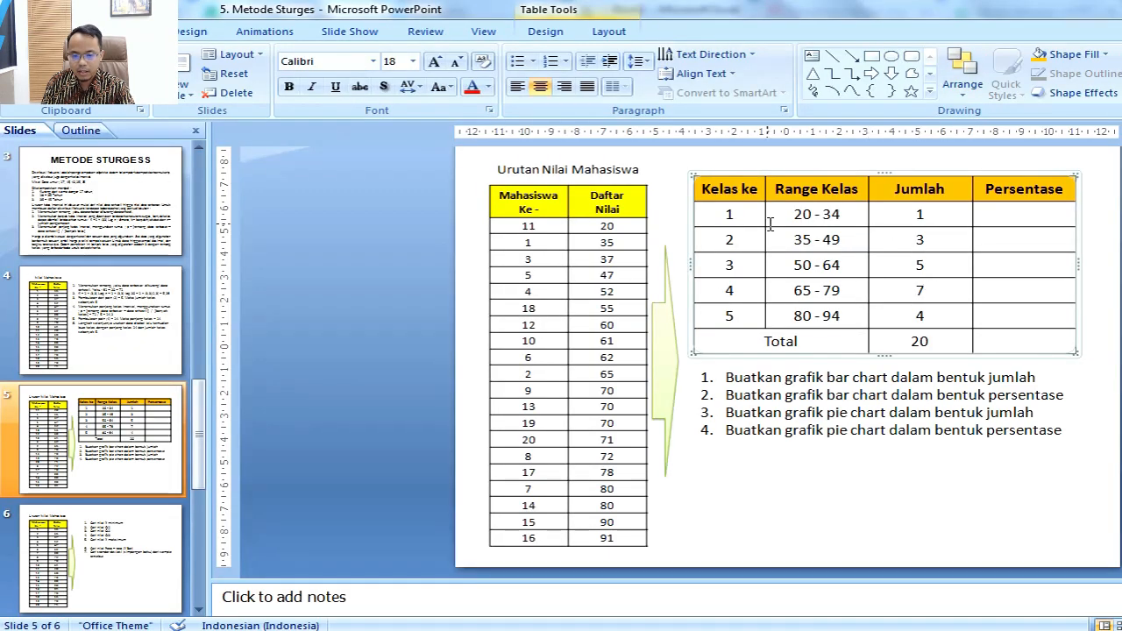
key(alt+Tab)
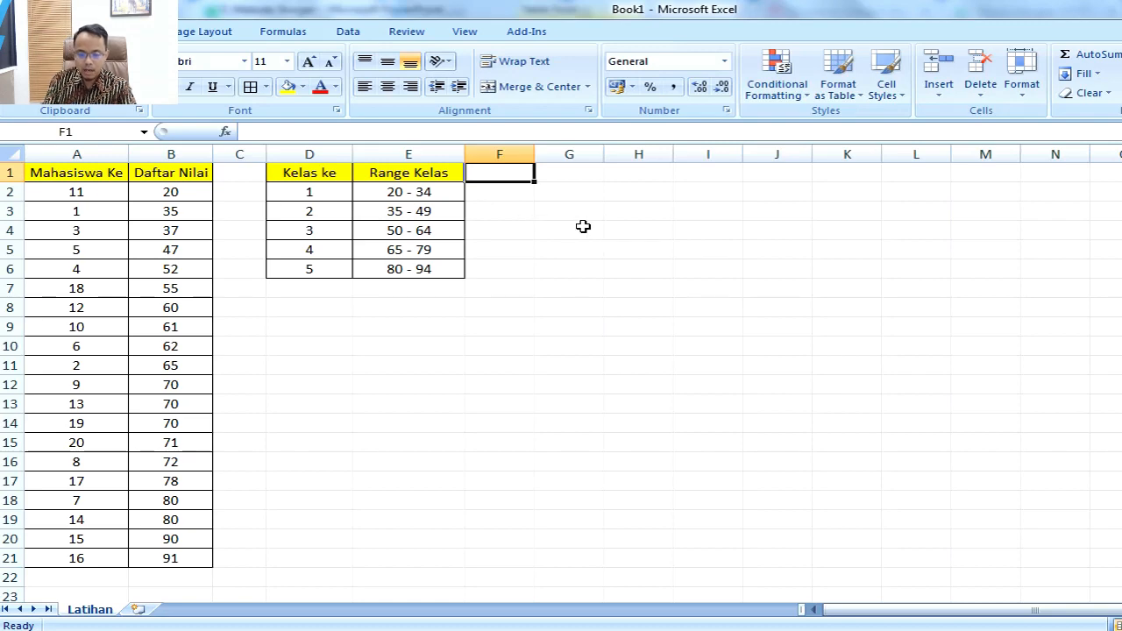
key(alt+Tab)
key(alt+Tab)
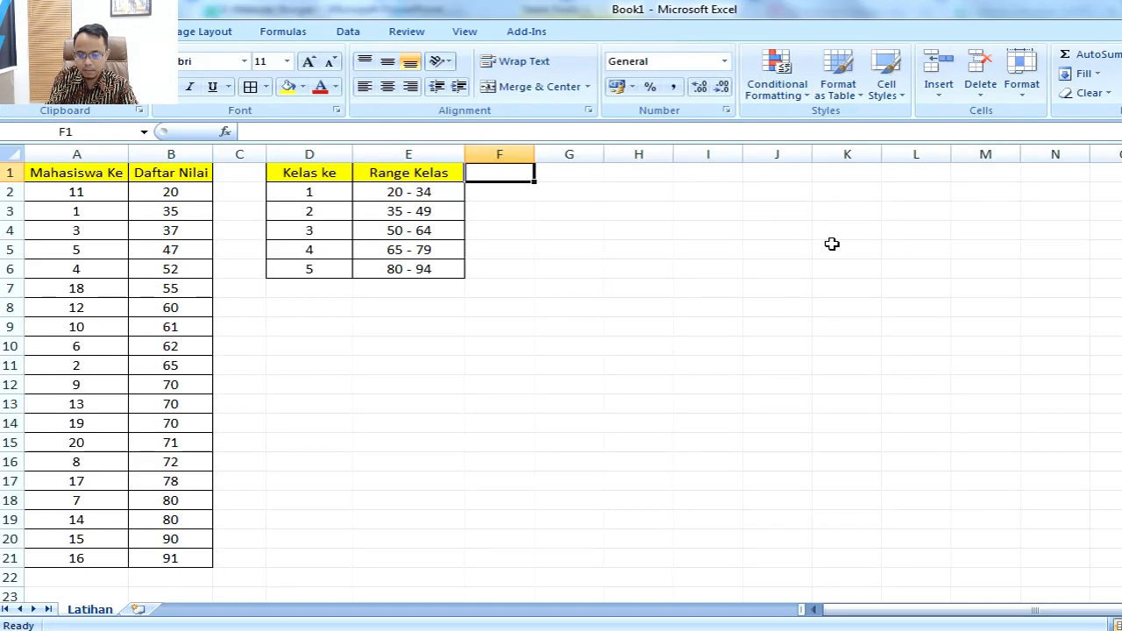
text(Jum)
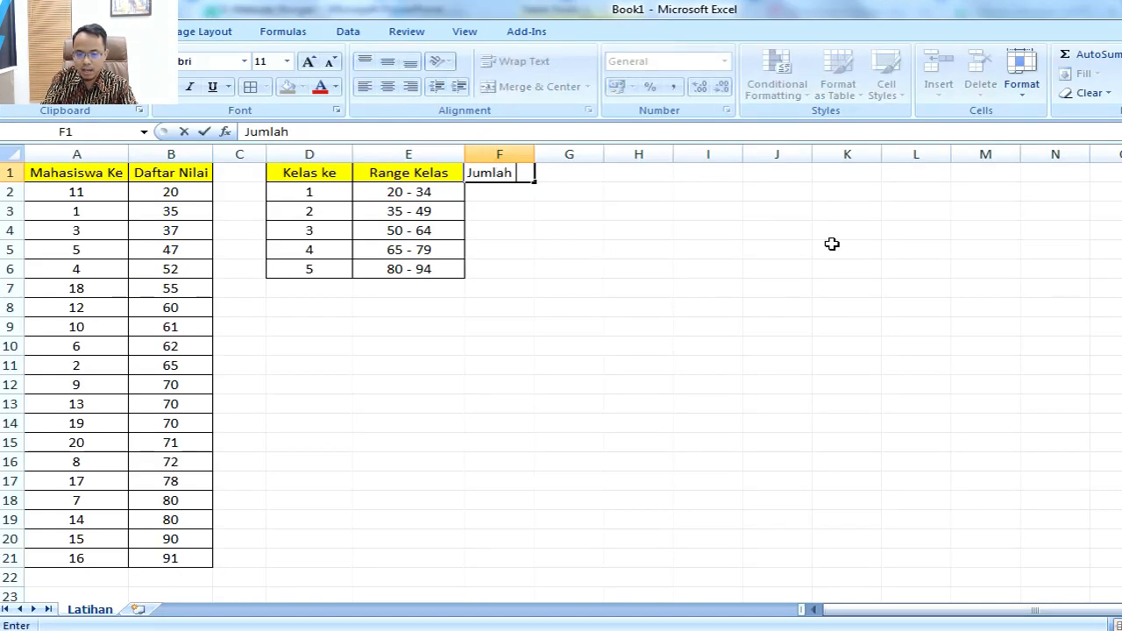
text(lah)
key(Return)
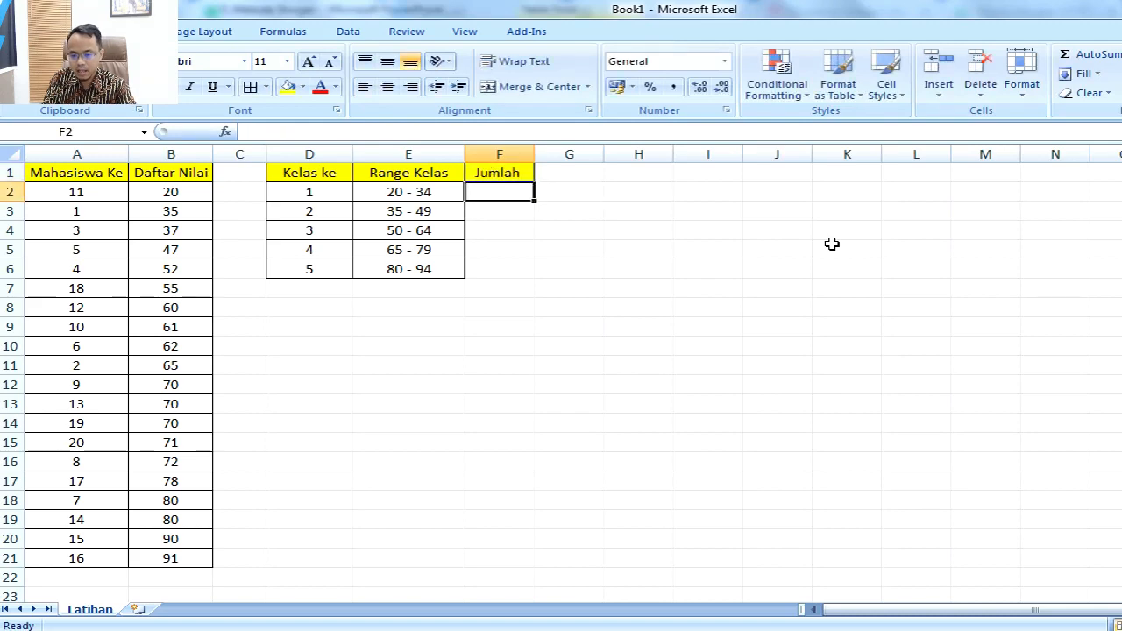
Step: Consult the slide's Jumlah column in PowerPoint and enter 1, 3 and 5 in Excel cells F2 to F4
key(alt+Tab)
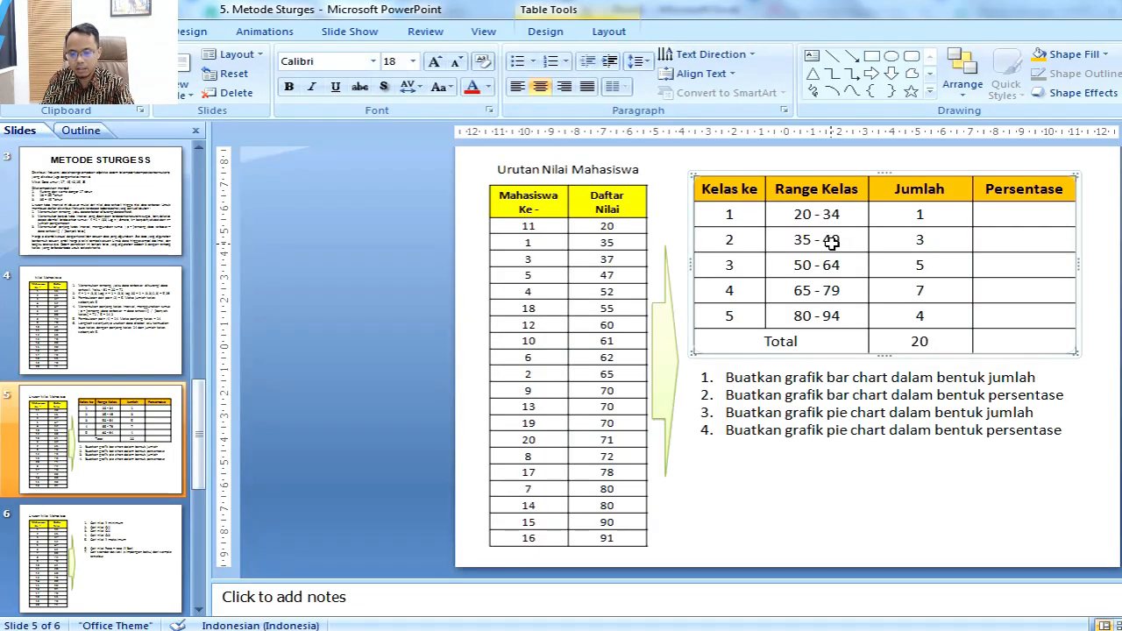
key(alt+Tab)
text(1)
key(Return)
text(3)
key(Return)
text(5)
key(Return)
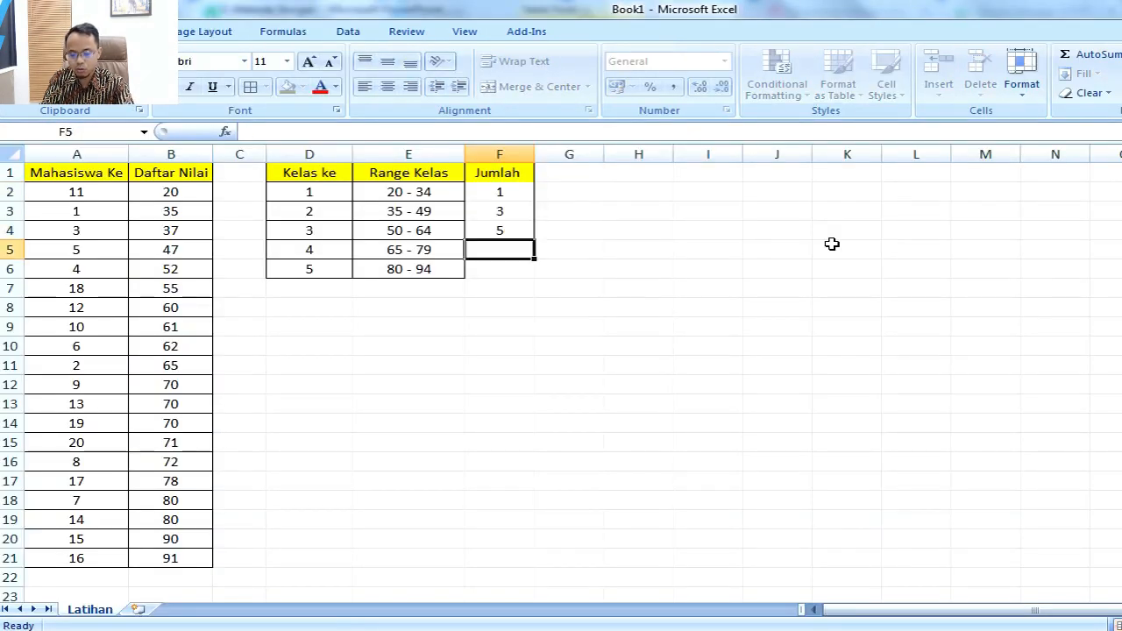
Step: Check the remaining class counts on the PowerPoint slide and enter 7 and 4 in Excel cells F5 and F6
key(alt+Tab)
key(alt+Tab)
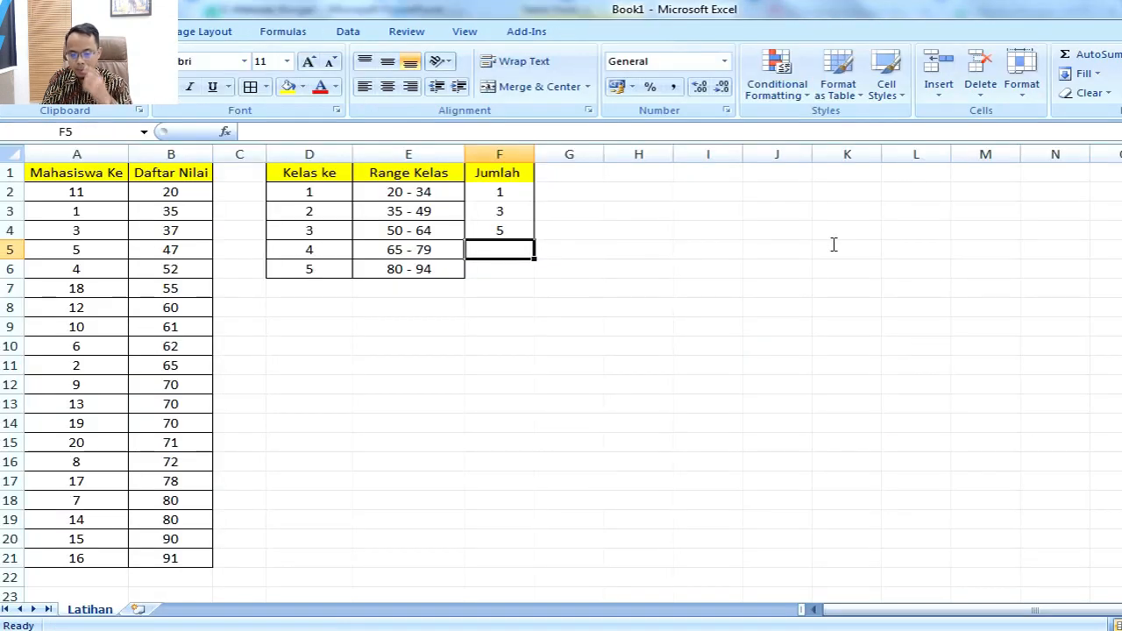
text(7)
key(Return)
text(4)
key(Return)
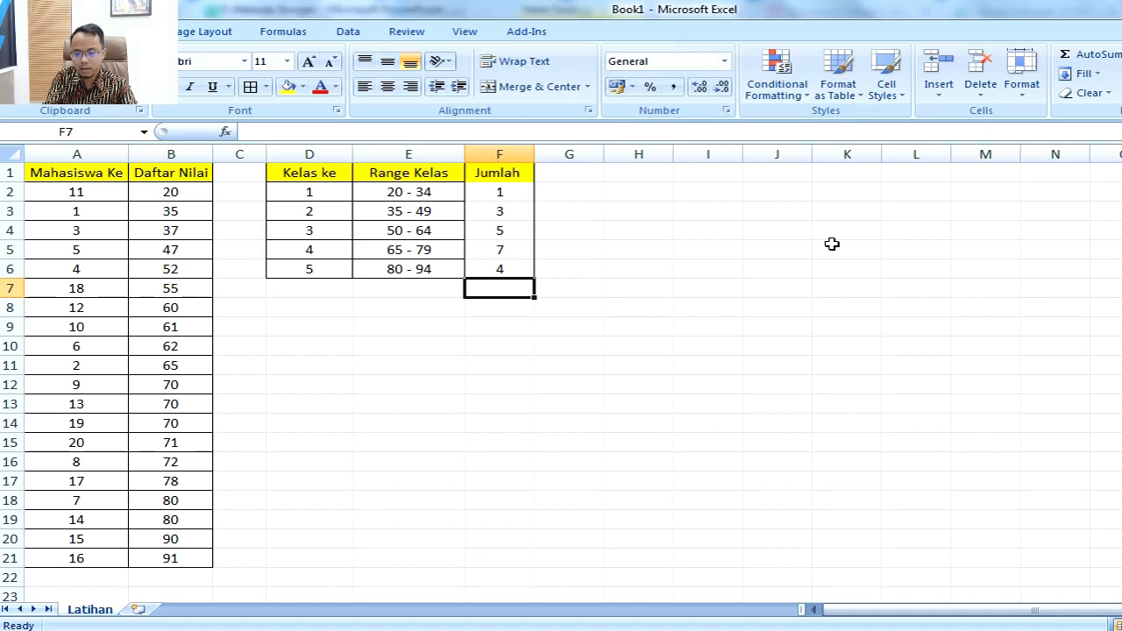
Step: Total the Jumlah counts in cell F7 with the formula =SUM(F2:F6) and centre the cell's contents
text(=su)
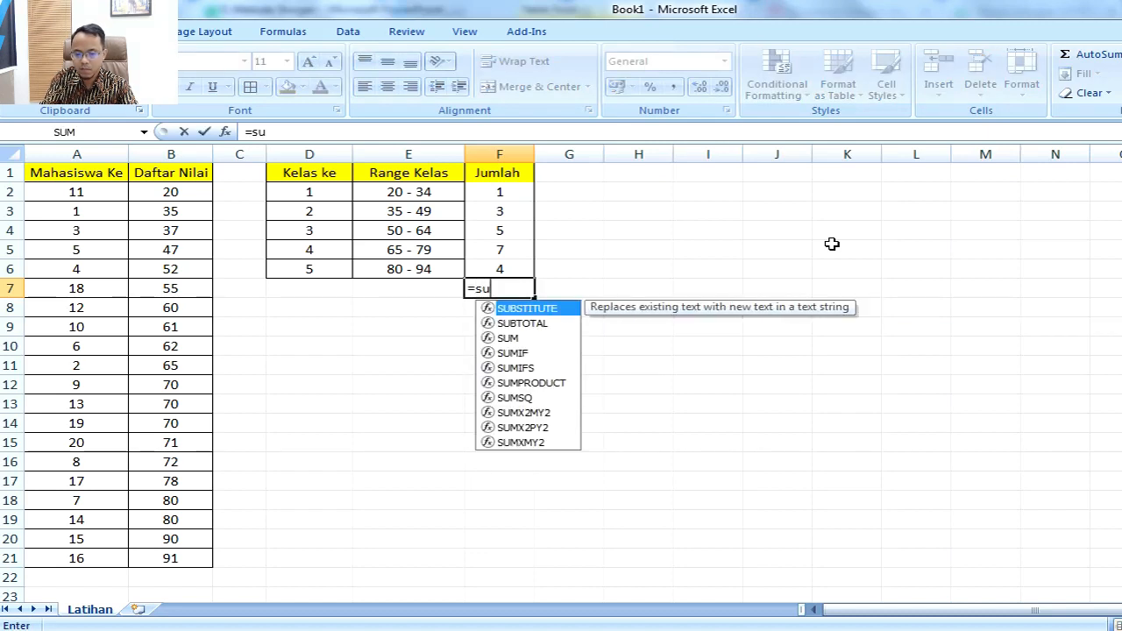
text(m()
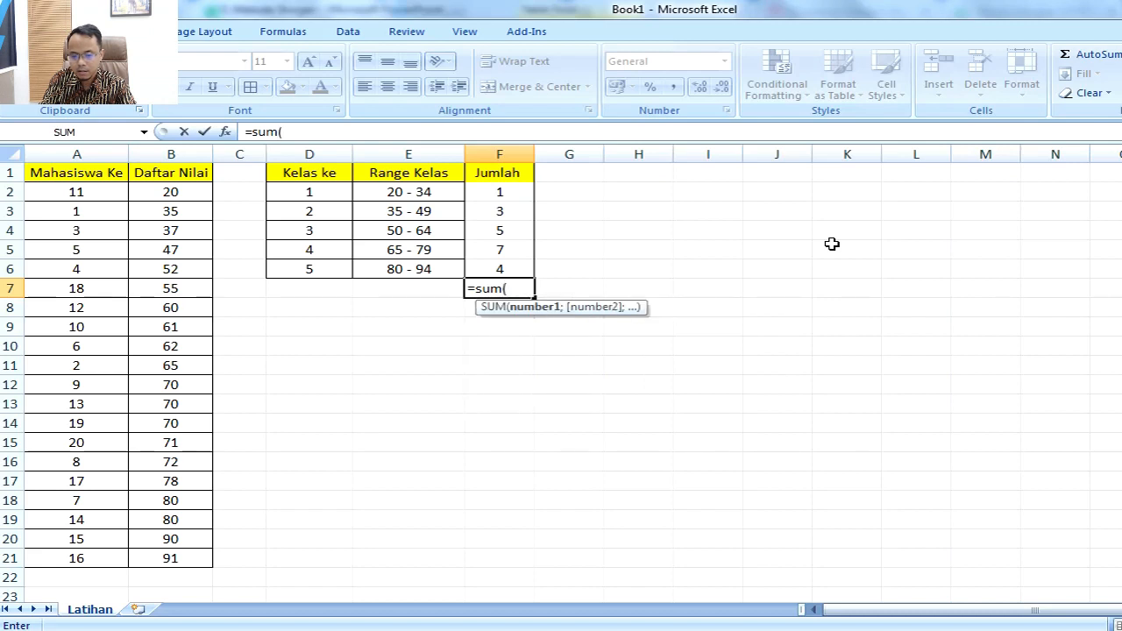
key(Up)
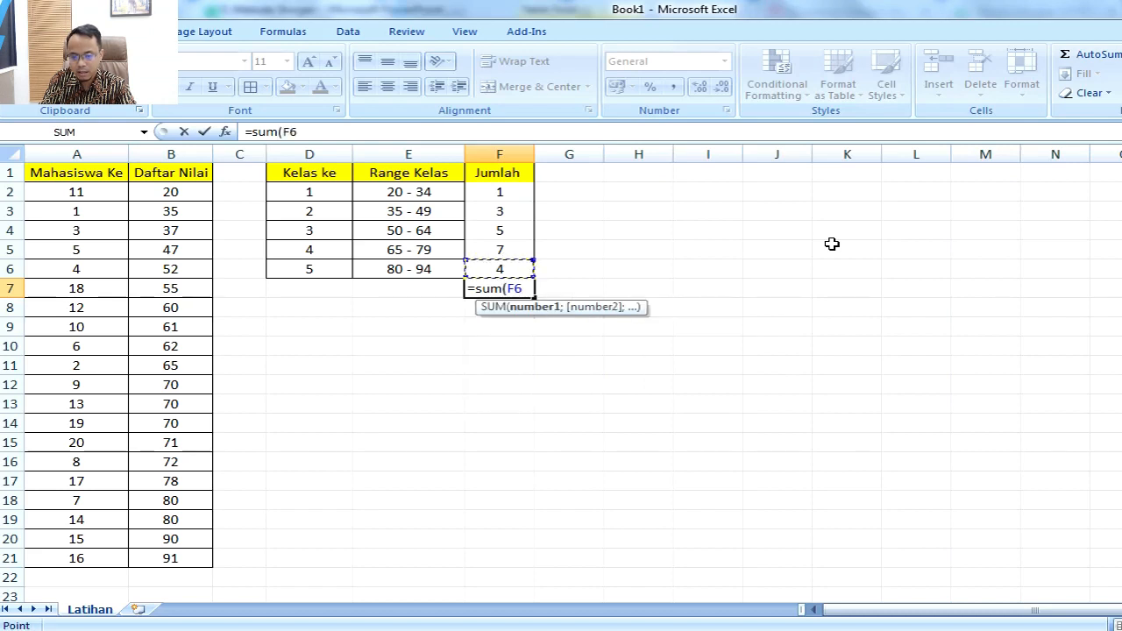
key(shift+Up)
key(shift+Up)
key(shift+Up)
key(shift+Up)
key(Return)
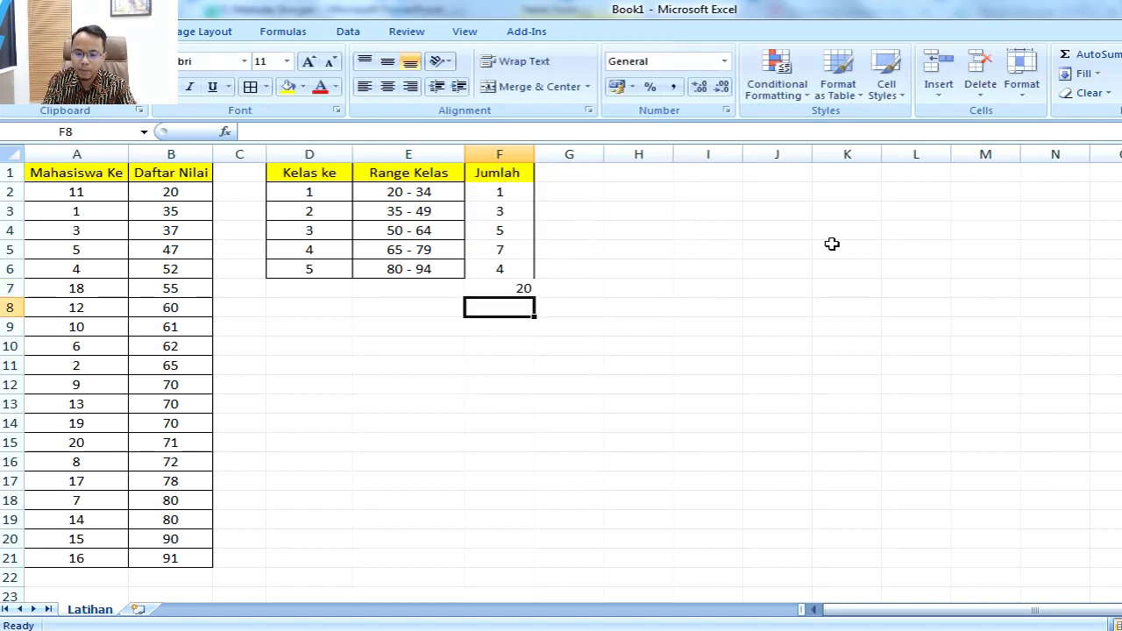
key(Up)
click(387, 86)
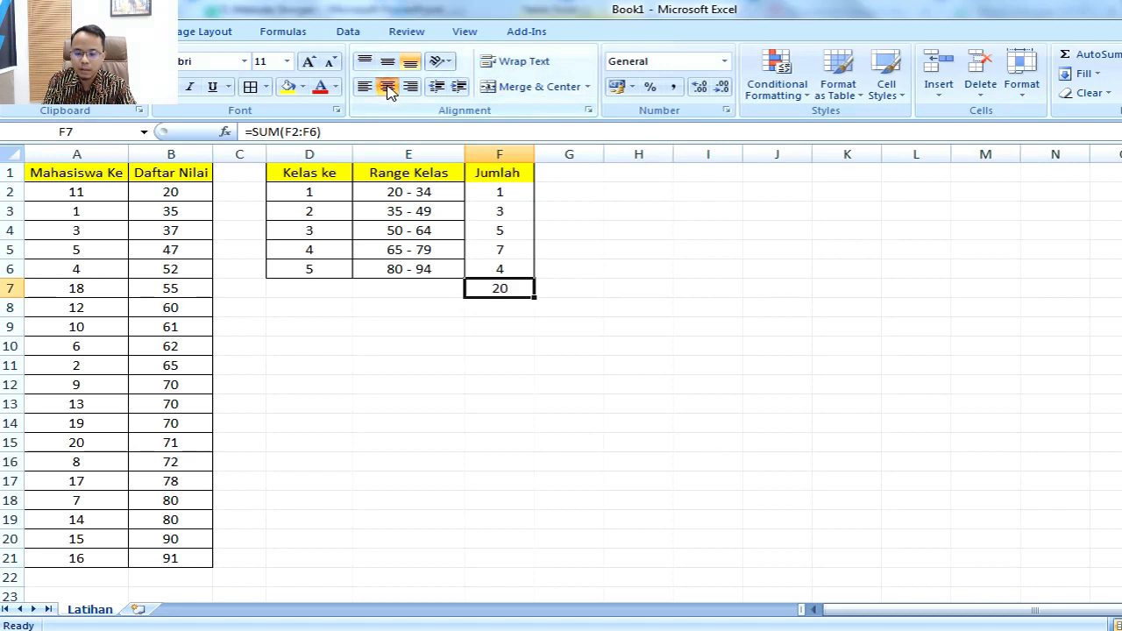
Step: Apply all borders to D1:F7 and label row 7 "Total", merged and centred across D7:E7
drag(302, 172, 493, 288)
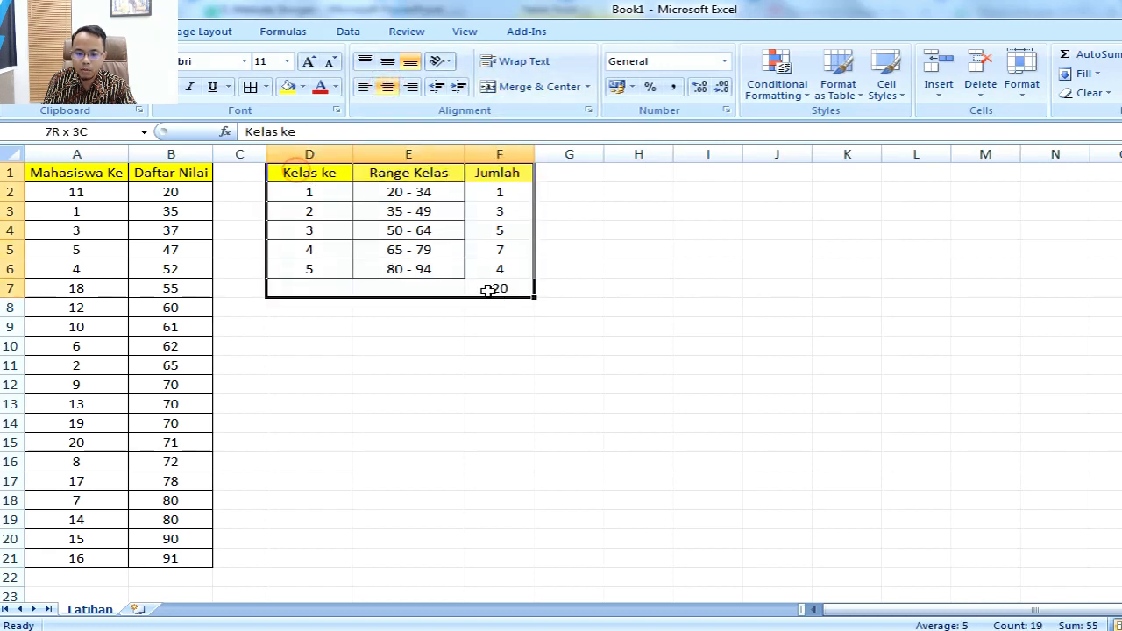
click(252, 87)
click(307, 288)
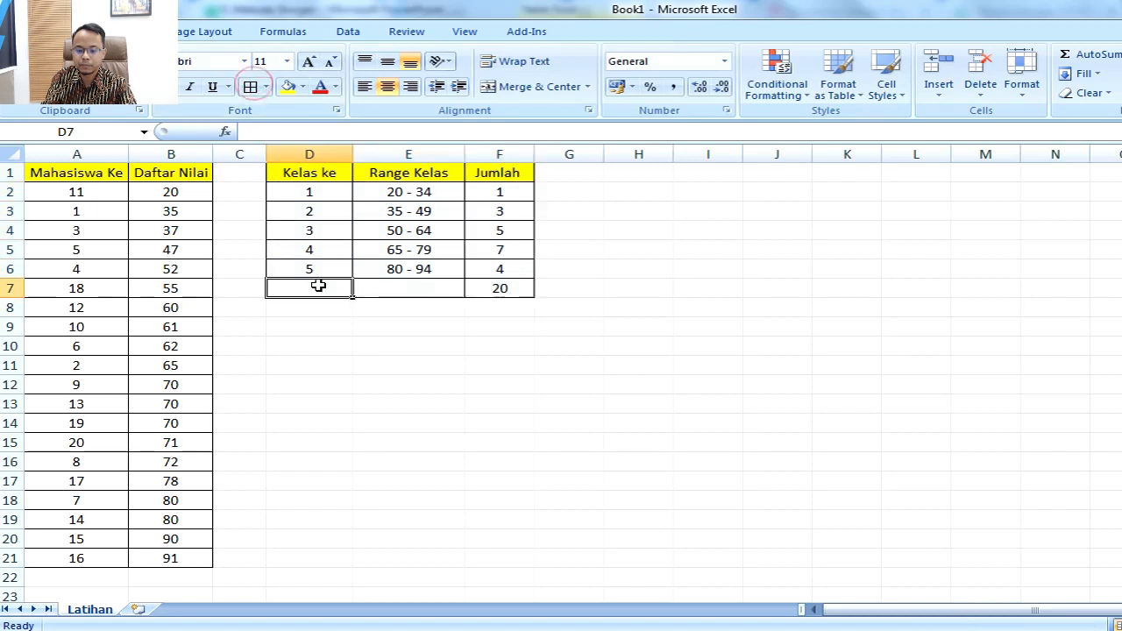
text(Total)
key(Return)
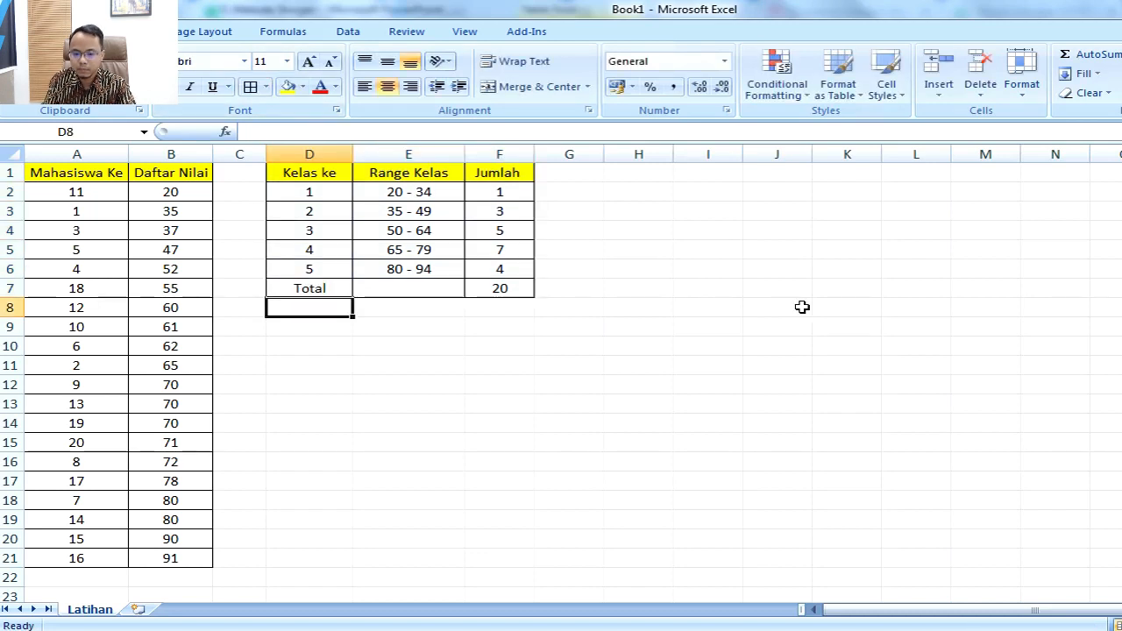
key(Up)
key(shift+Right)
click(504, 87)
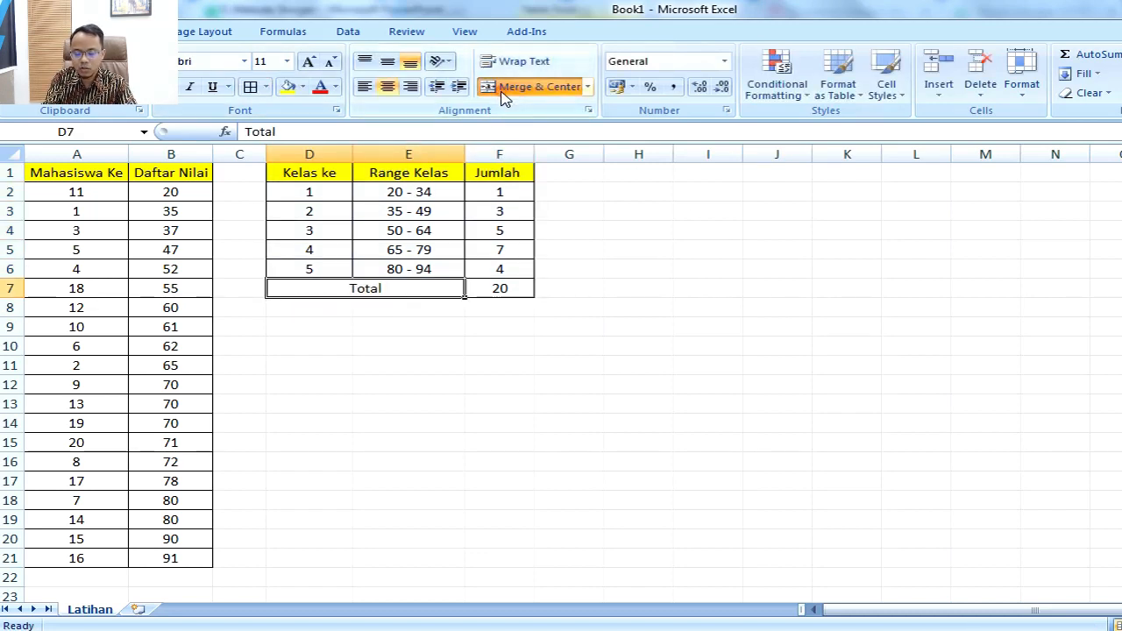
Step: Add the heading "Persentase" in cell G1 and widen column G to fit it comfortably
click(581, 173)
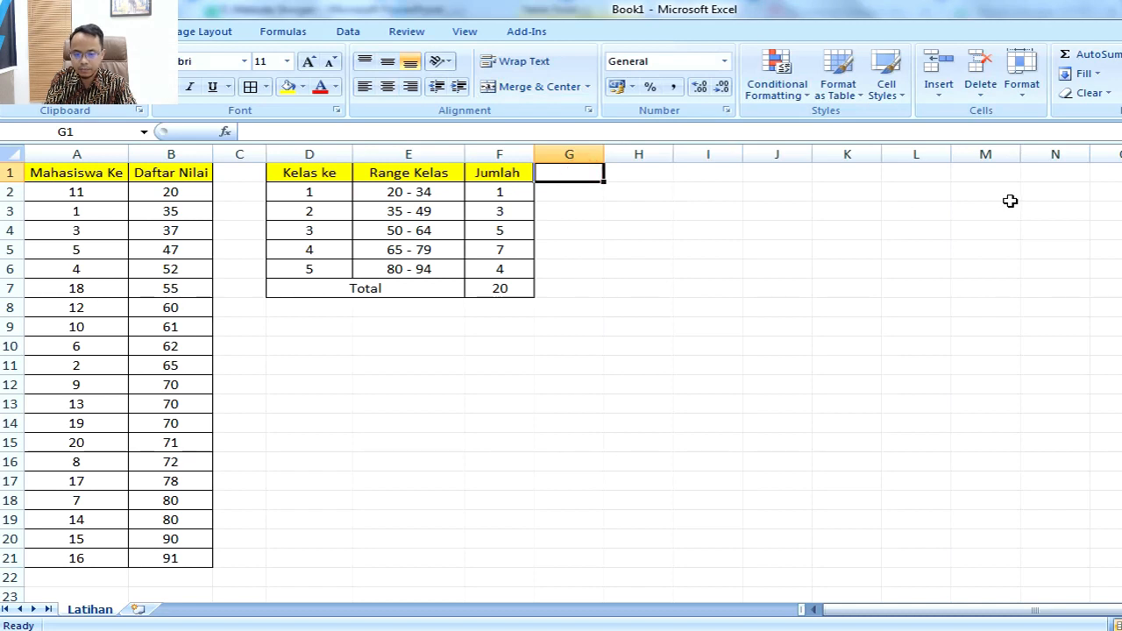
text(Perse)
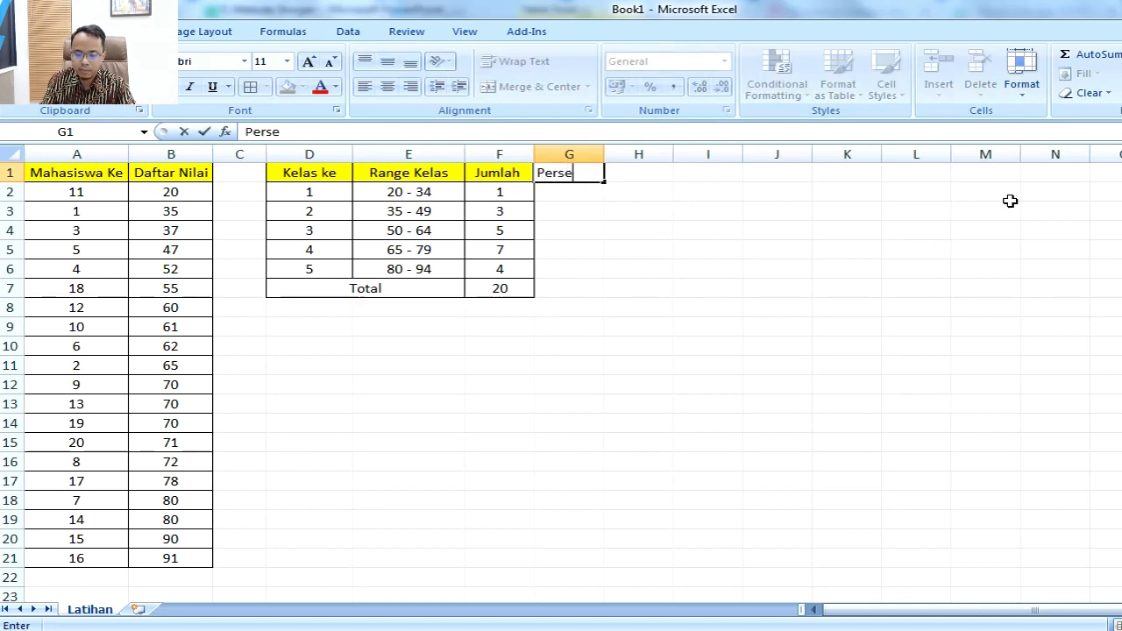
text(ntase)
key(Return)
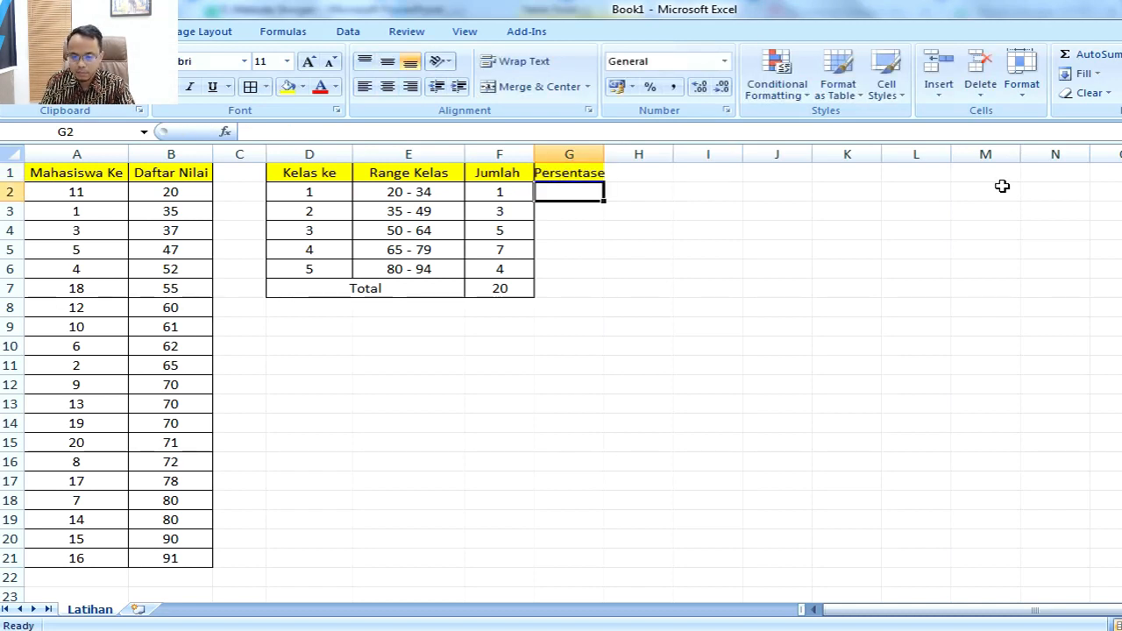
drag(604, 156, 656, 157)
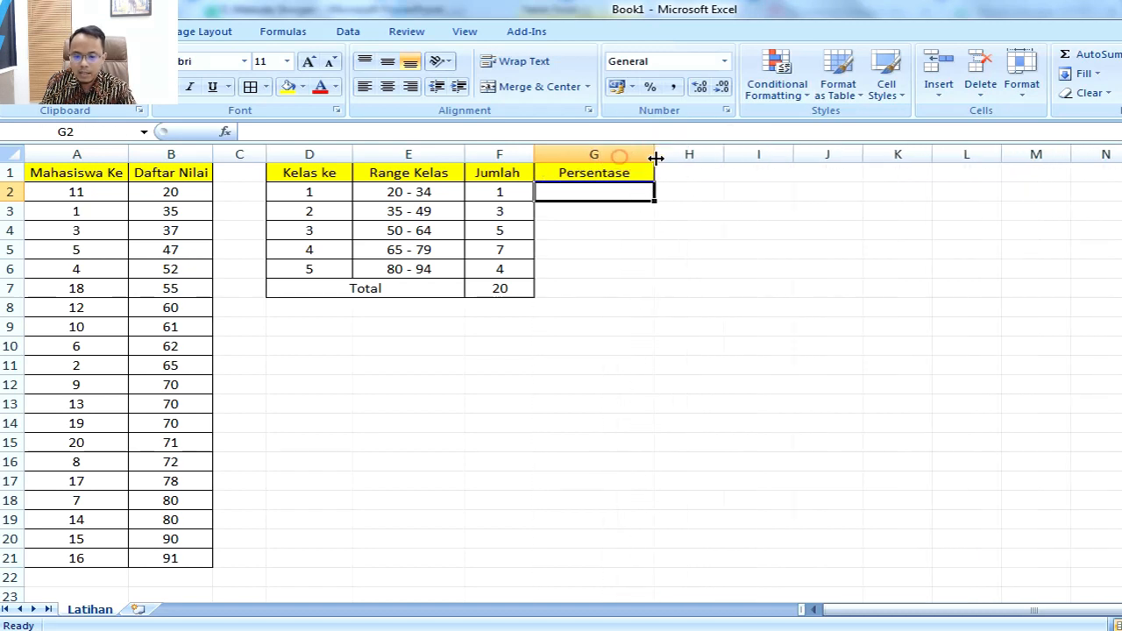
Step: Apply all borders to the Persentase column from G1 to G7
drag(585, 175, 584, 282)
click(249, 87)
click(791, 248)
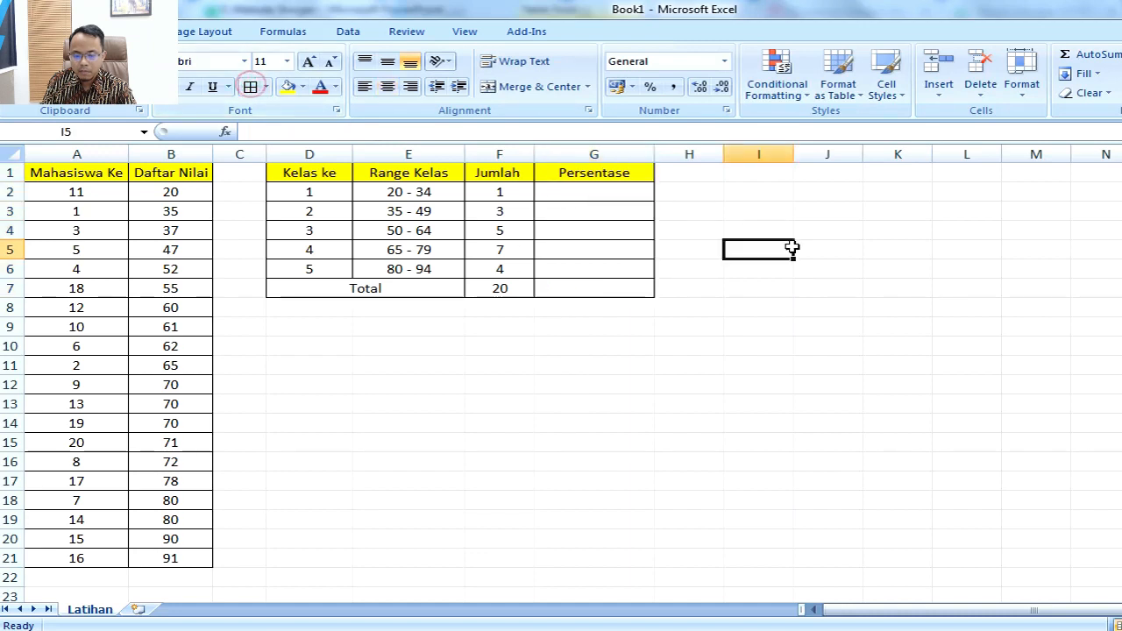
Step: Compare the class counts in the Jumlah column with the total in F7 as the basis for the percentages
click(628, 191)
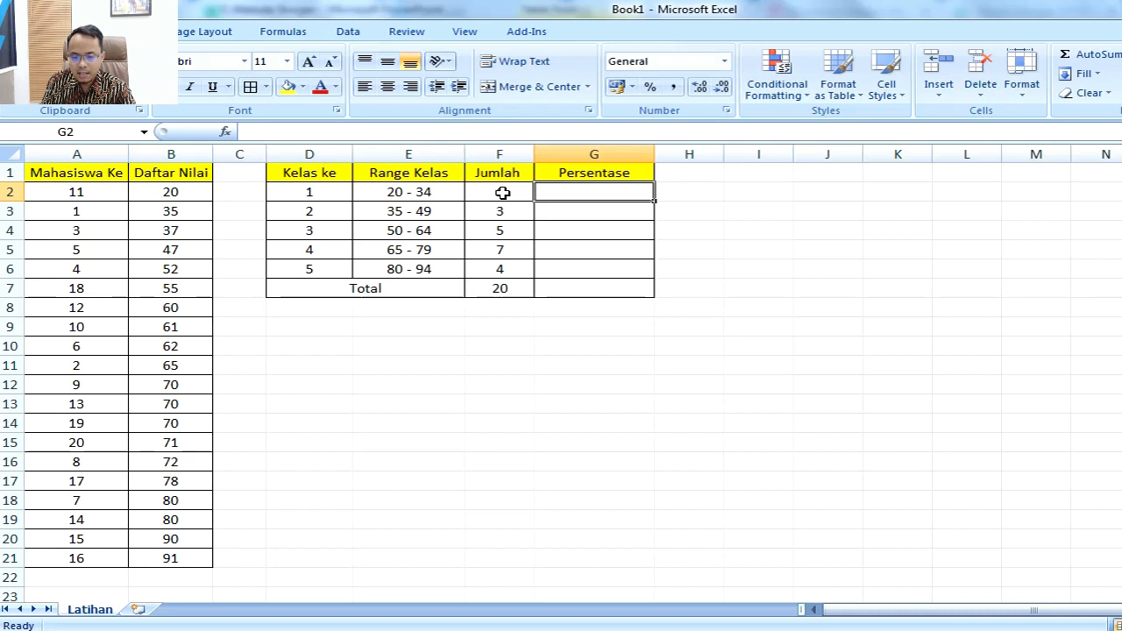
drag(316, 190, 501, 195)
click(506, 290)
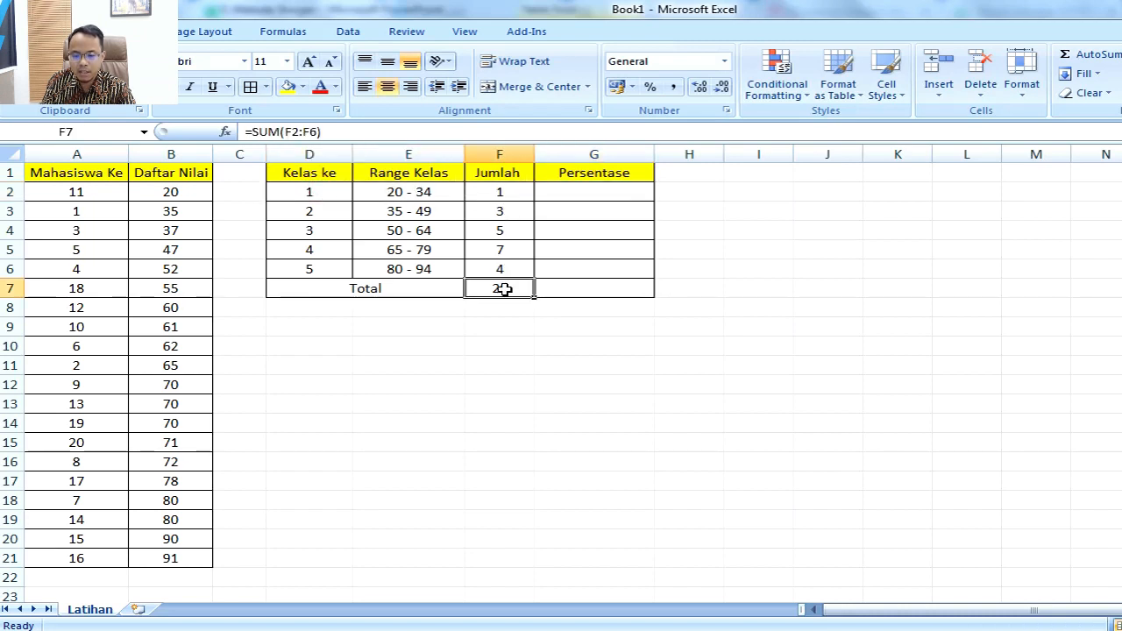
click(506, 210)
click(509, 287)
click(510, 231)
click(508, 288)
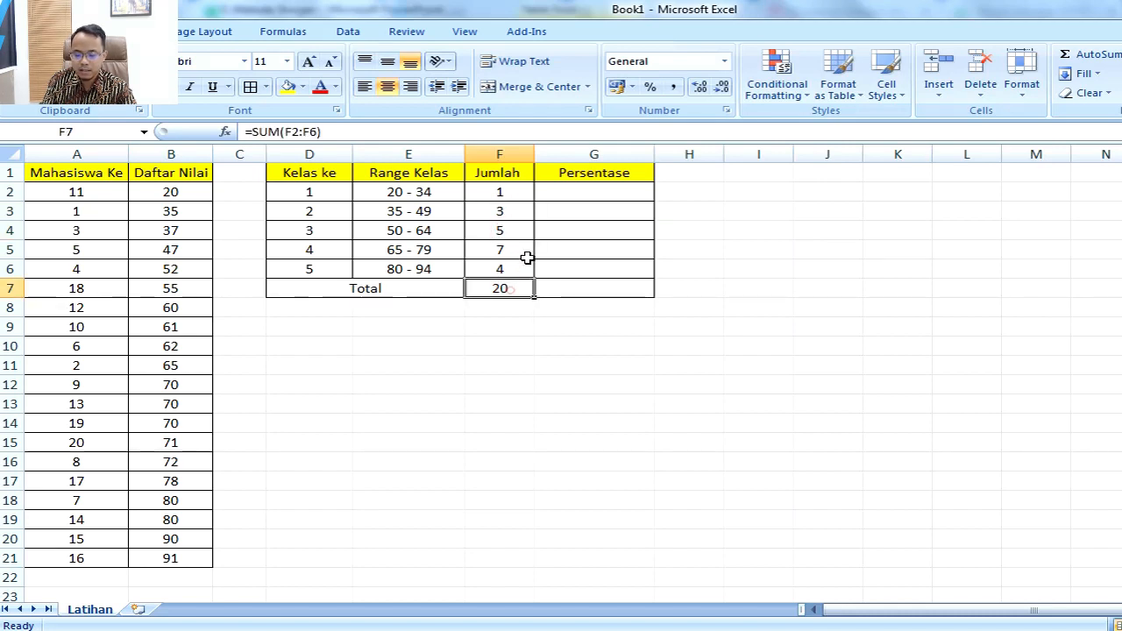
click(530, 193)
Step: Calculate the first class's share in cell G2 with the formula =F2/20
click(610, 192)
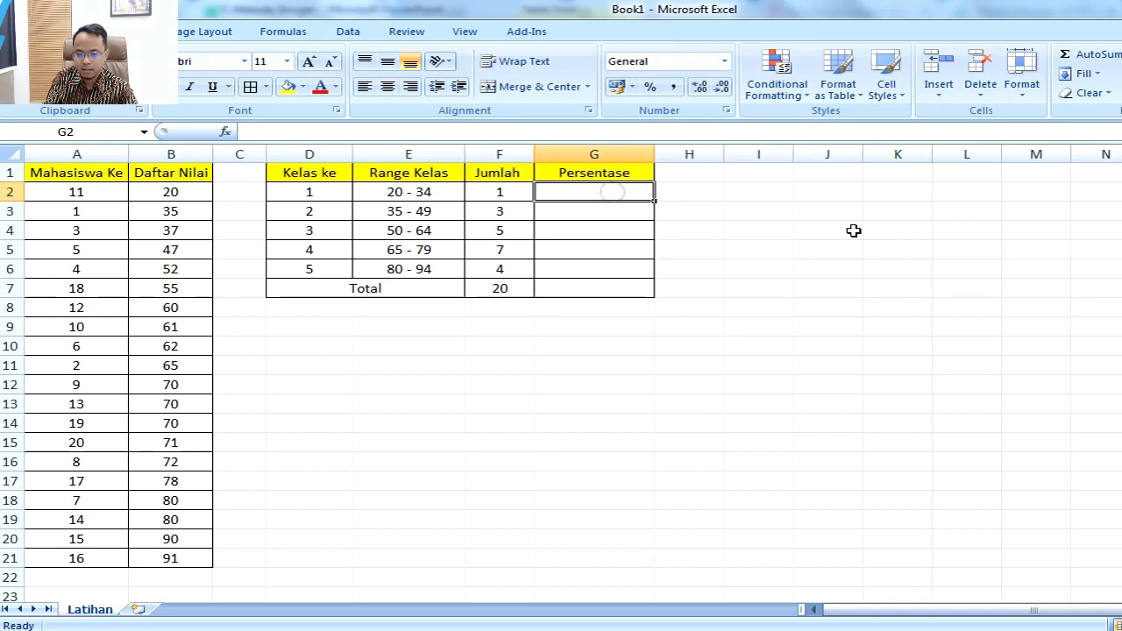
text(=)
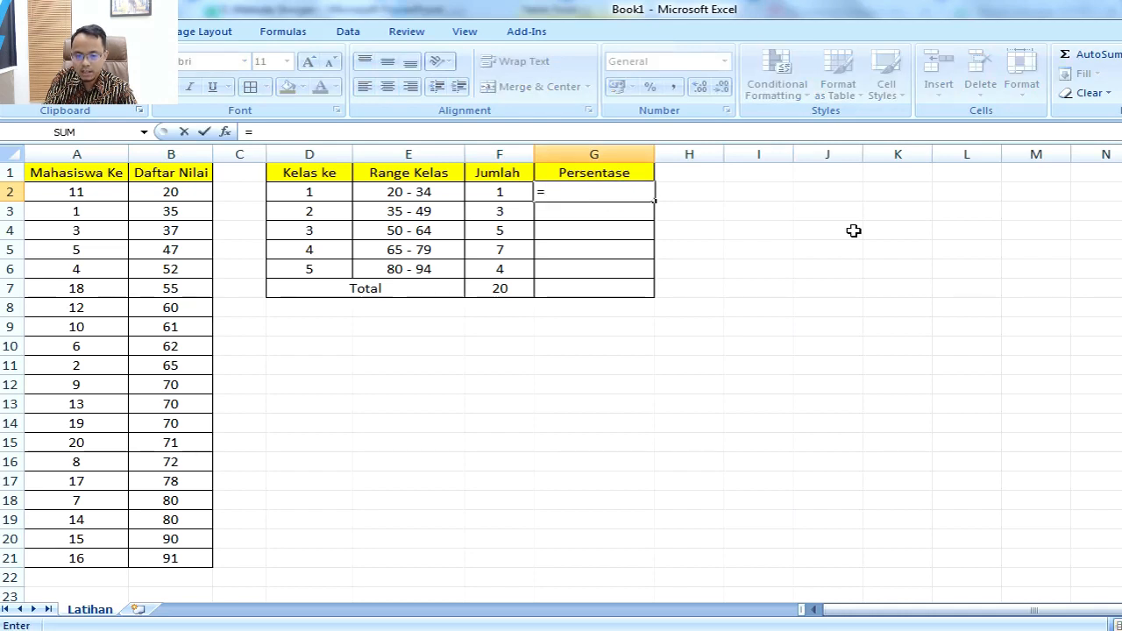
key(Left)
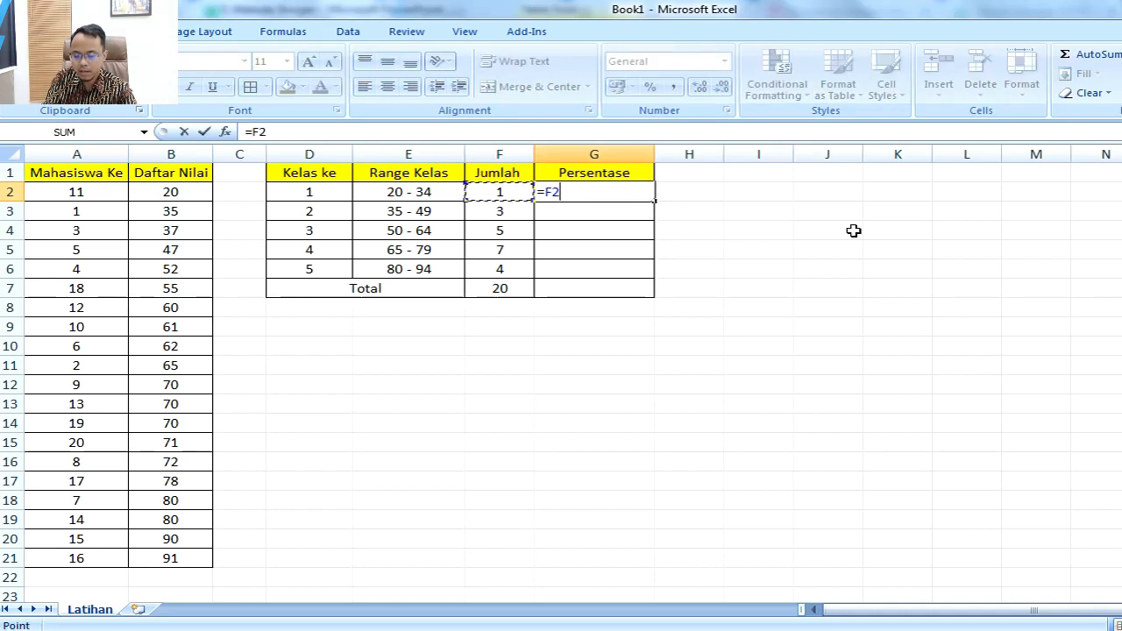
text(/)
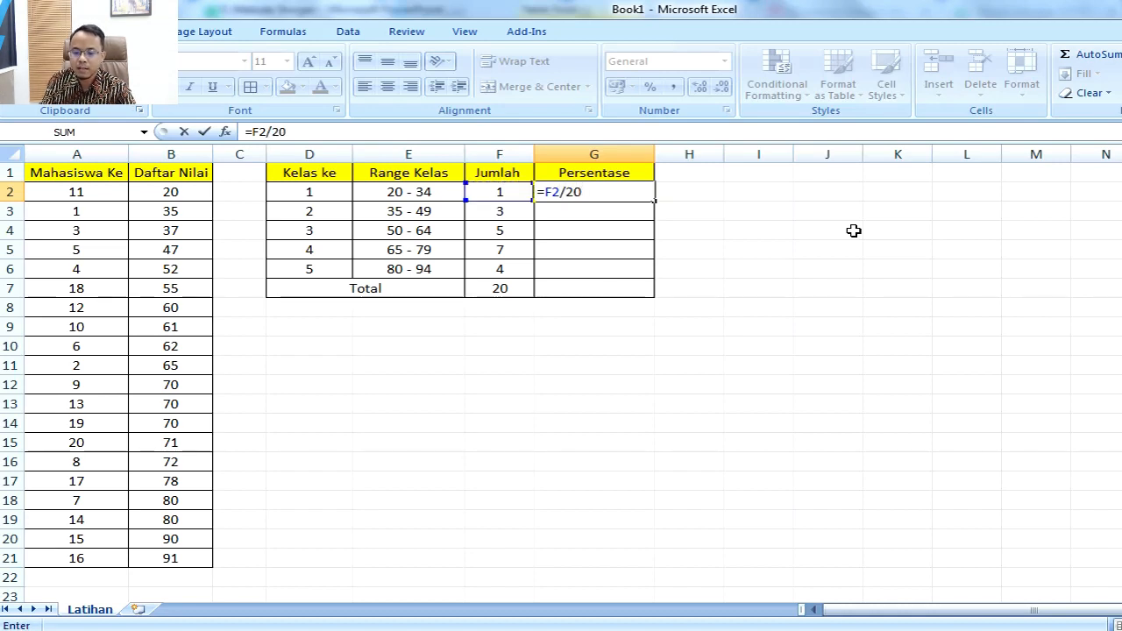
text(20)
key(Return)
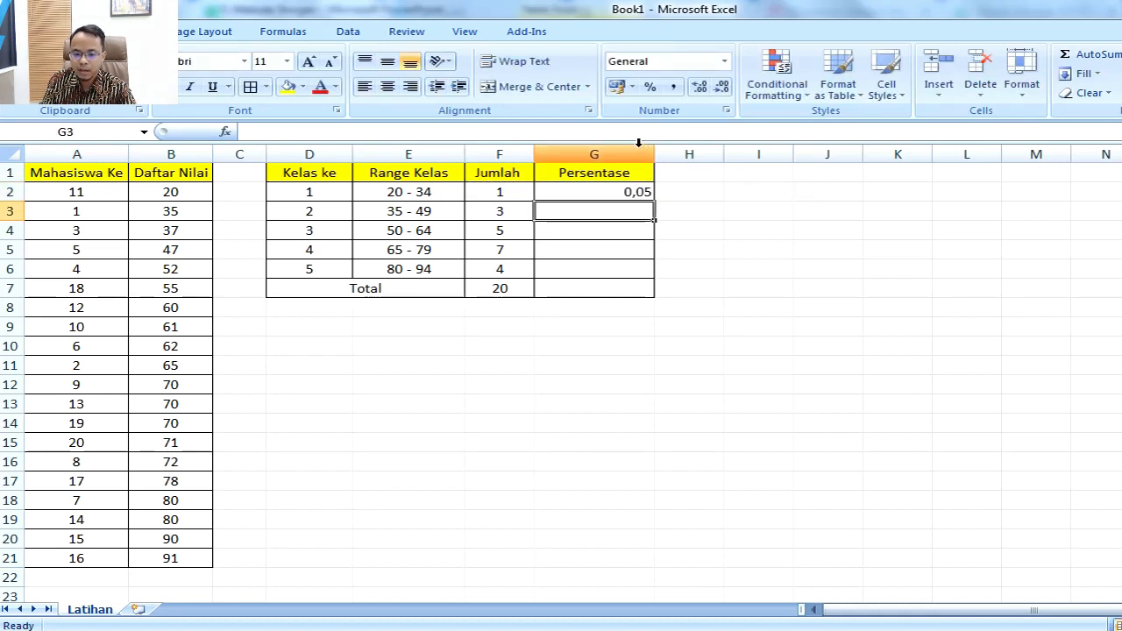
Step: Centre column G and fill the formula from G2 down to G7
click(638, 144)
click(386, 86)
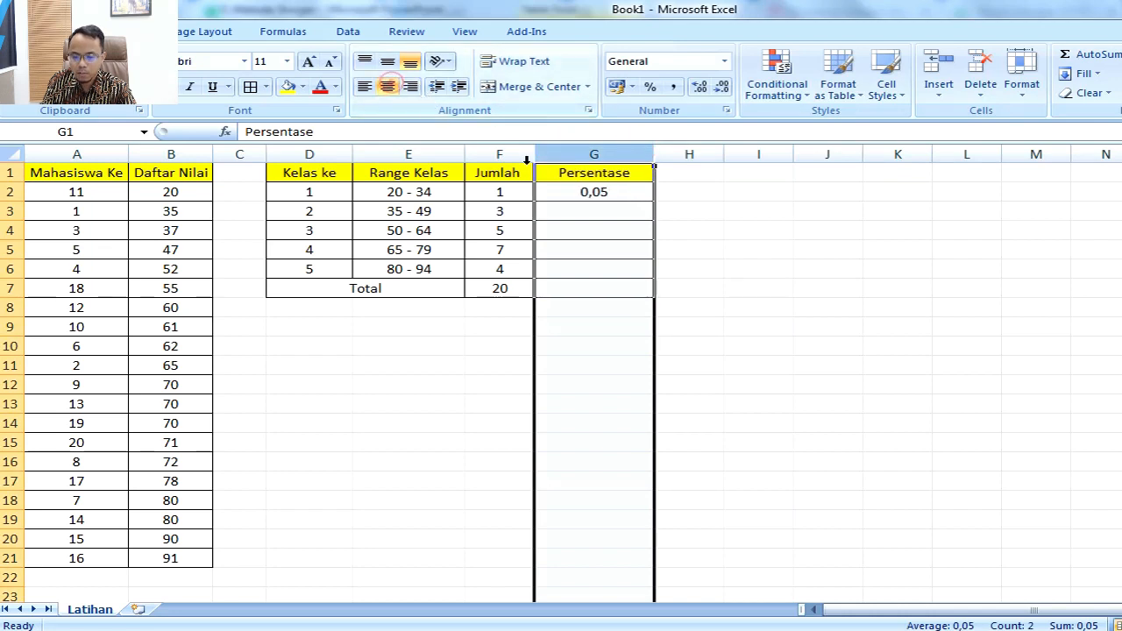
click(630, 199)
drag(653, 201, 649, 299)
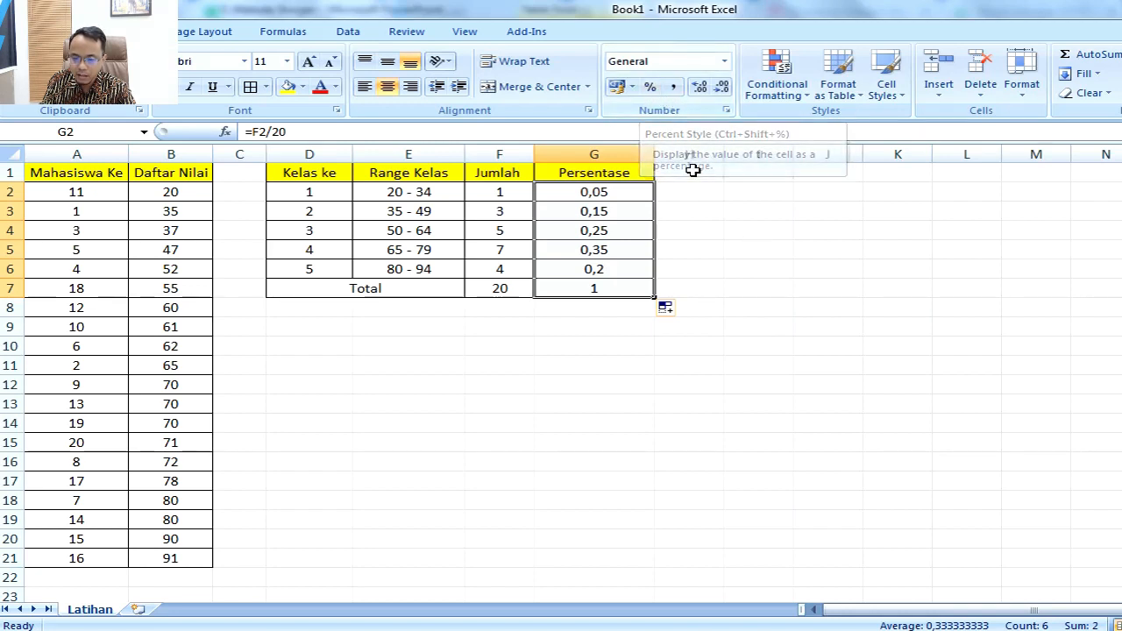
Step: Format the values in G2:G7 as percentages with two decimal places
click(650, 89)
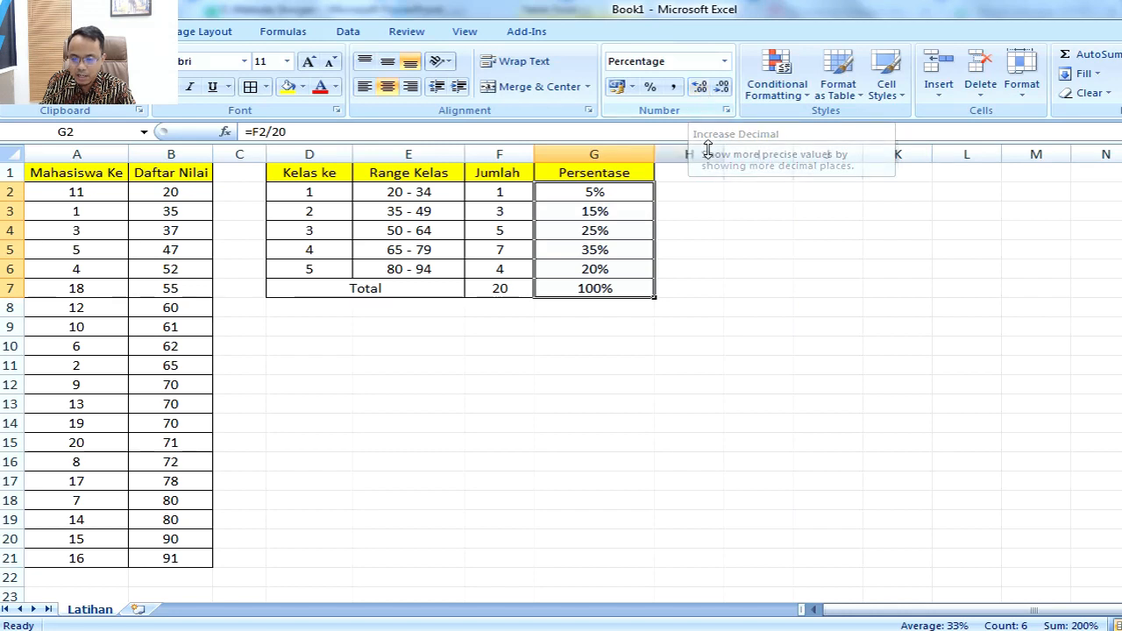
click(699, 89)
click(699, 88)
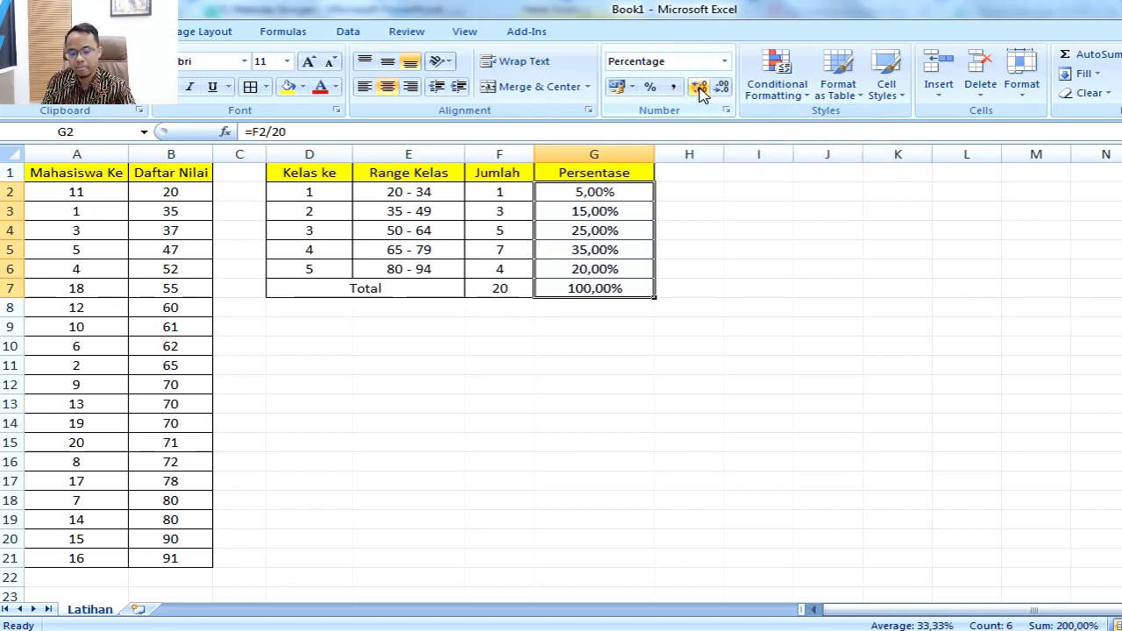
click(714, 248)
click(799, 347)
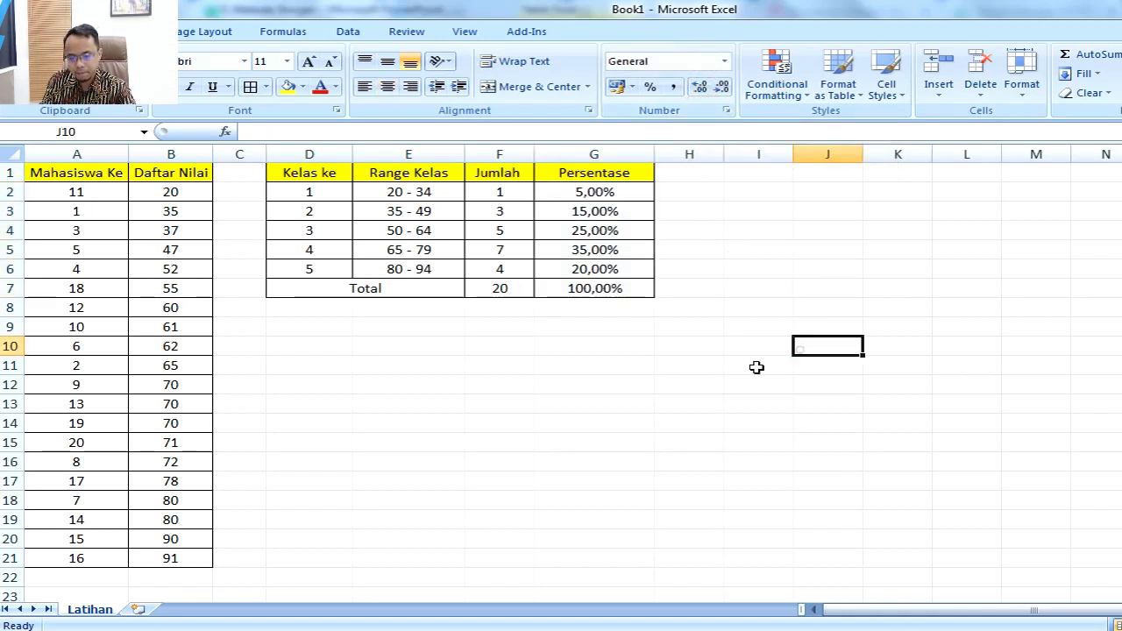
Step: Review the Persentase and Jumlah values in Excel and read the chart tasks on slide 5 in PowerPoint
drag(568, 189, 573, 288)
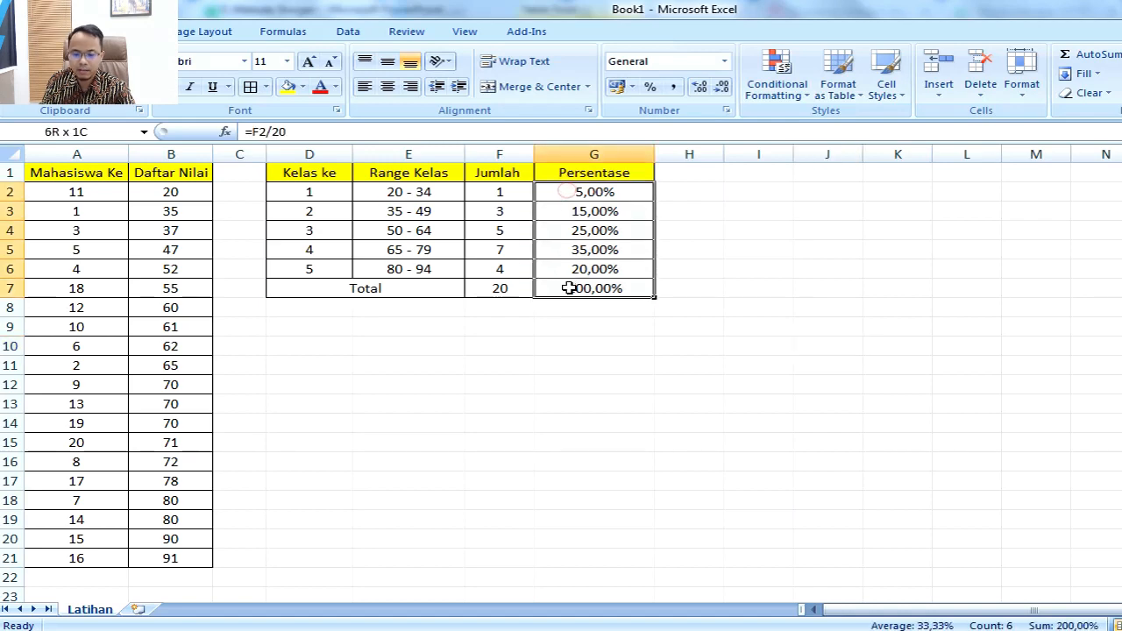
drag(482, 187, 499, 266)
click(500, 361)
key(alt+Tab)
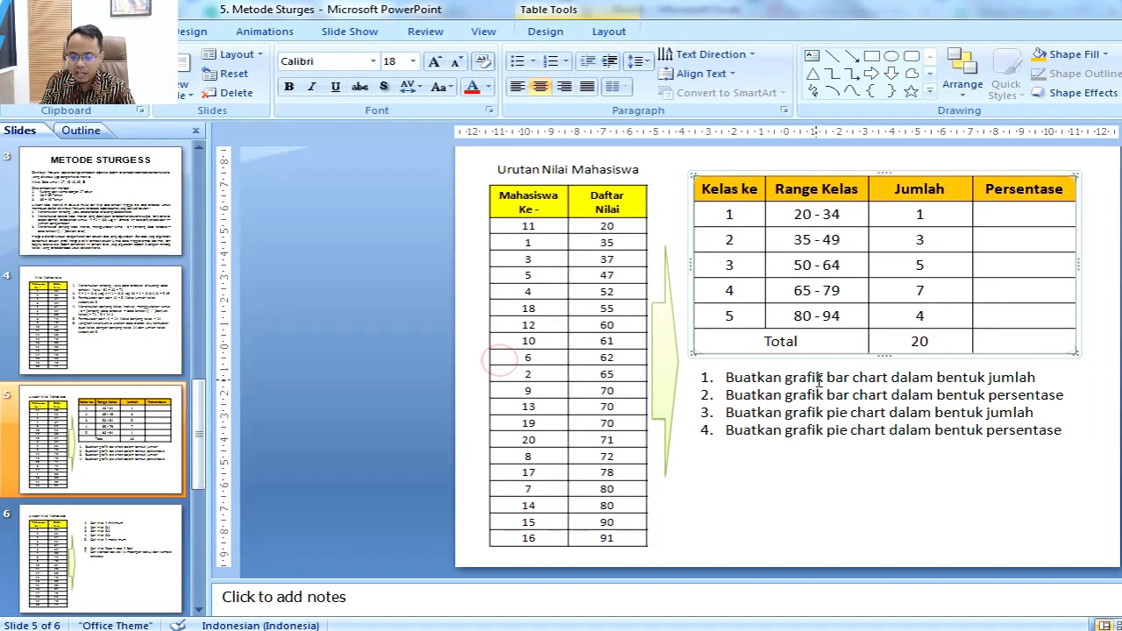
click(722, 394)
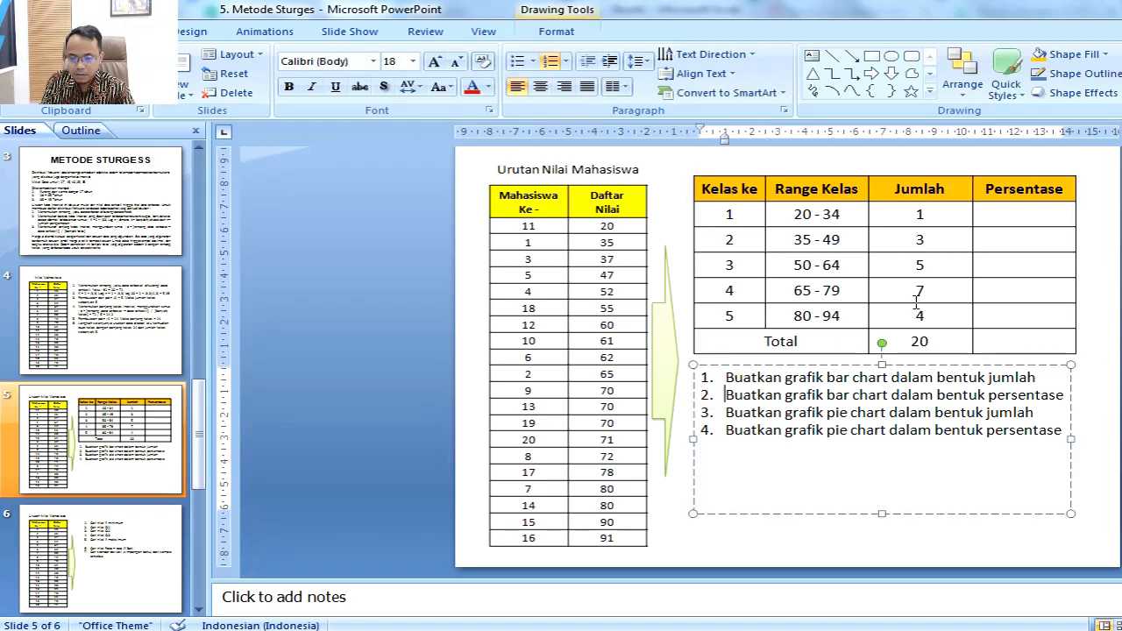
Step: Check the class 1 percentage in Excel and enter 5,00% in its Persentase cell on the PowerPoint slide
click(1045, 213)
key(alt+Tab)
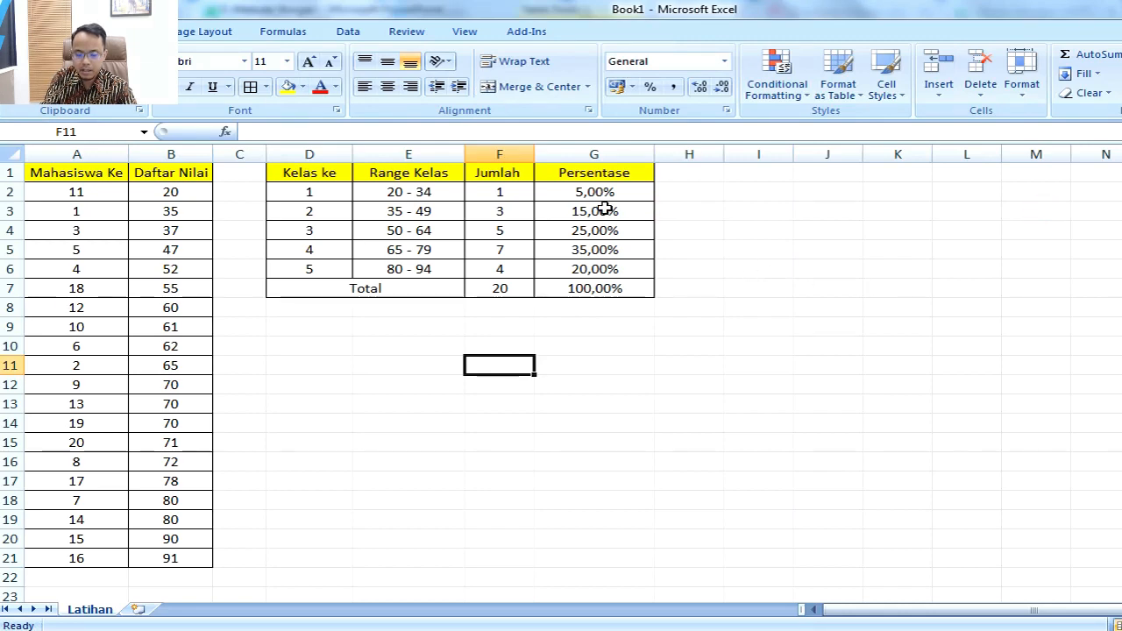
key(alt+Tab)
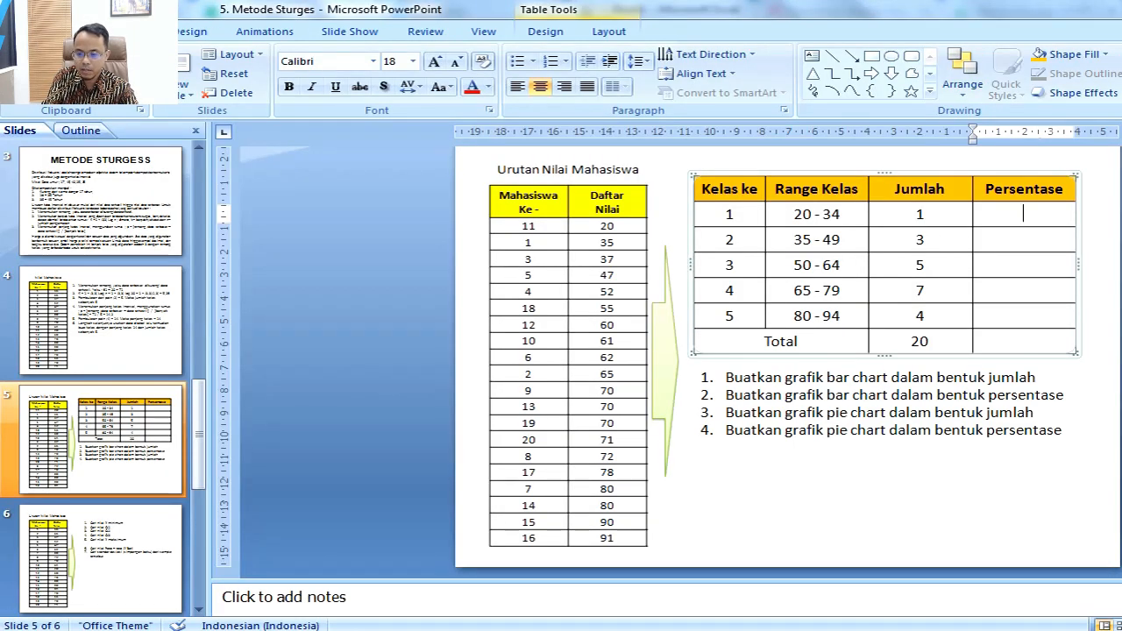
text(5,00)
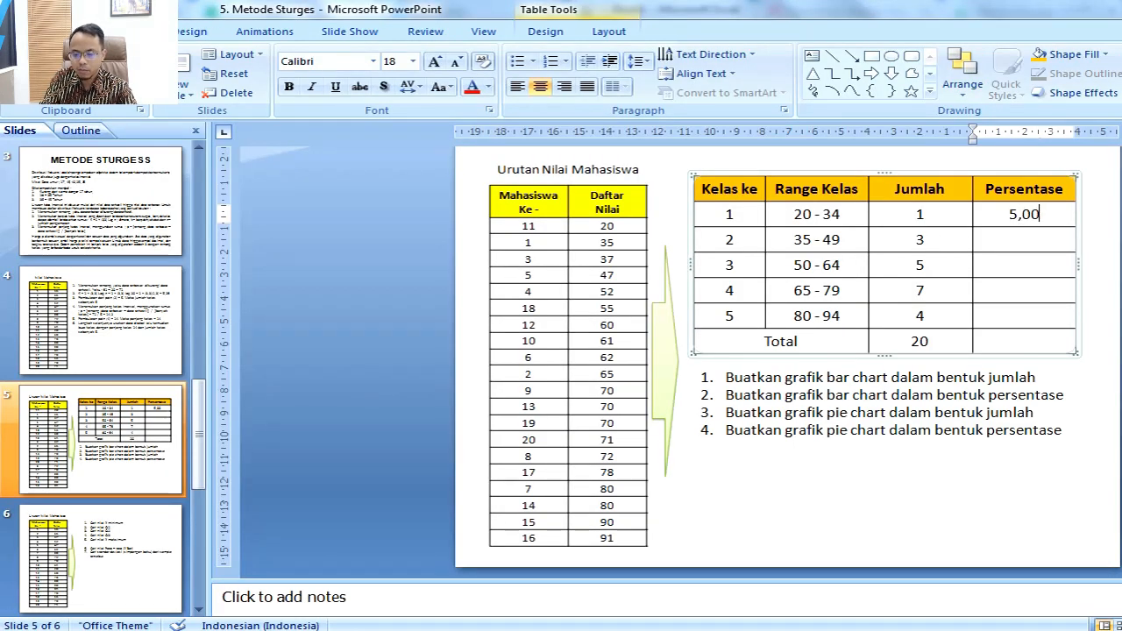
text(%)
key(Down)
Step: Look up the class 2 percentage in Excel cell G3 and enter 15,00% in the slide's Persentase column in PowerPoint
key(alt+Tab)
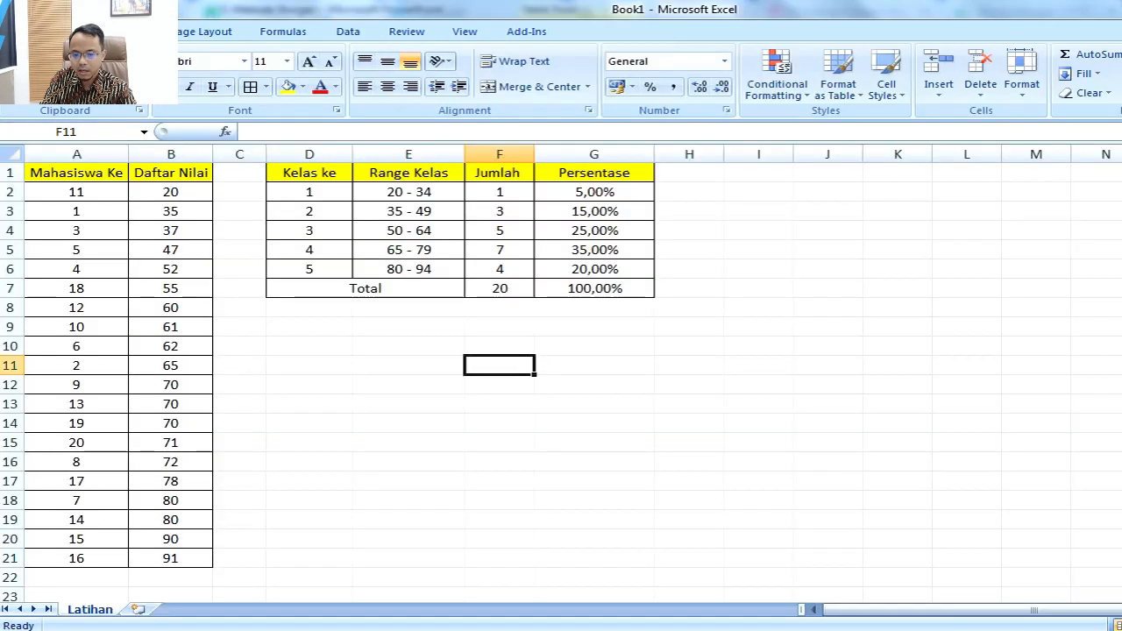
key(Up)
key(Up)
key(Up)
key(Up)
key(Up)
key(Up)
key(Up)
key(Up)
key(Right)
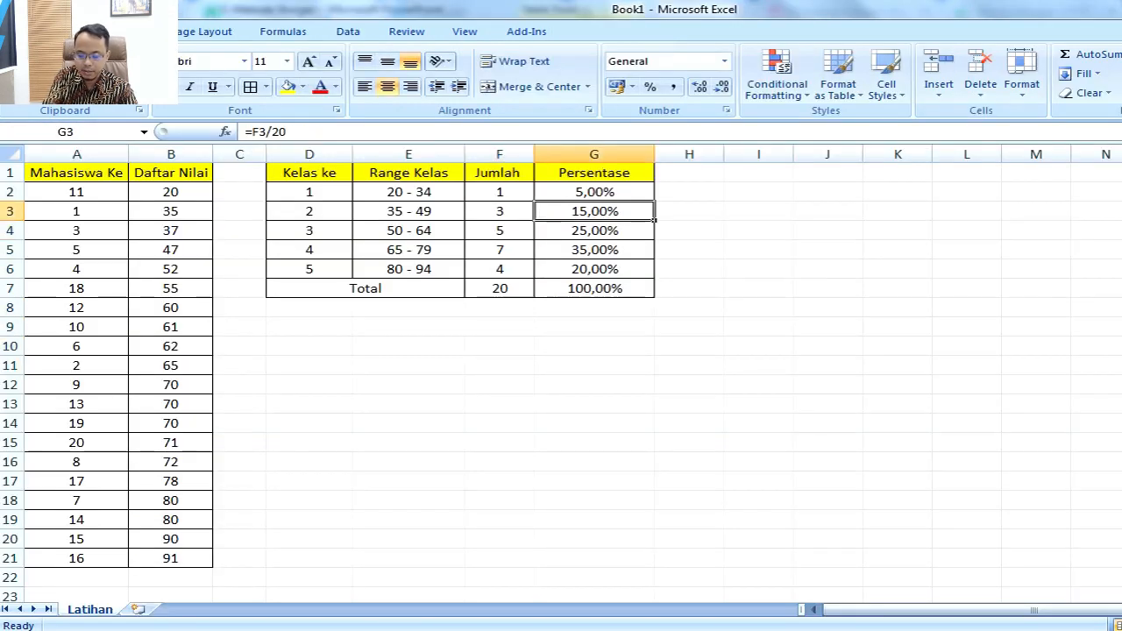
key(alt+Tab)
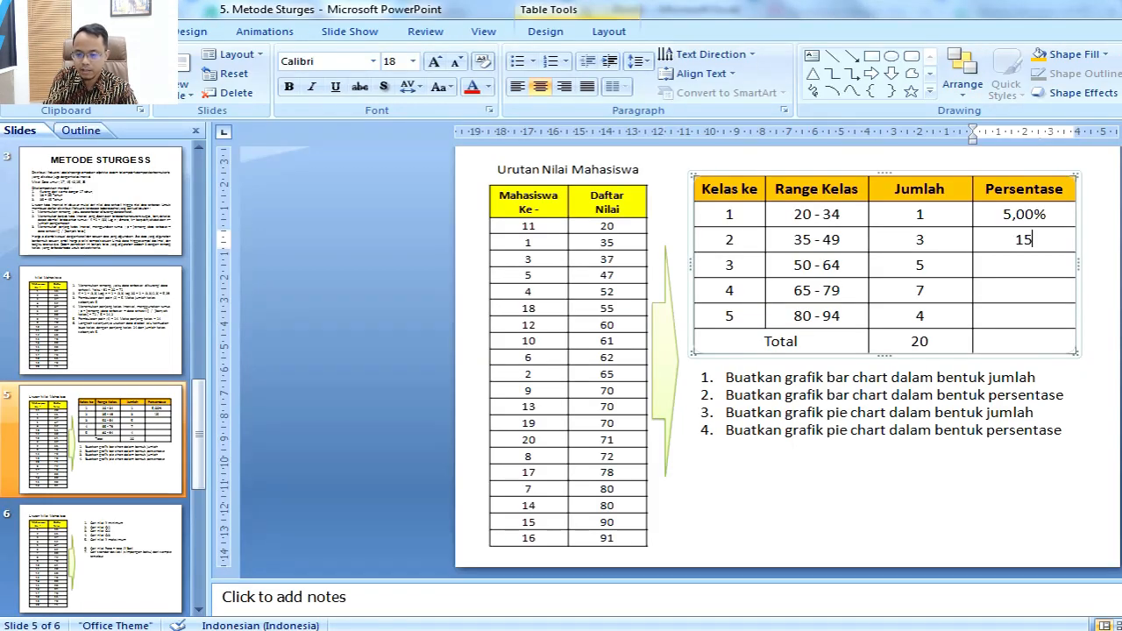
text(15,00%)
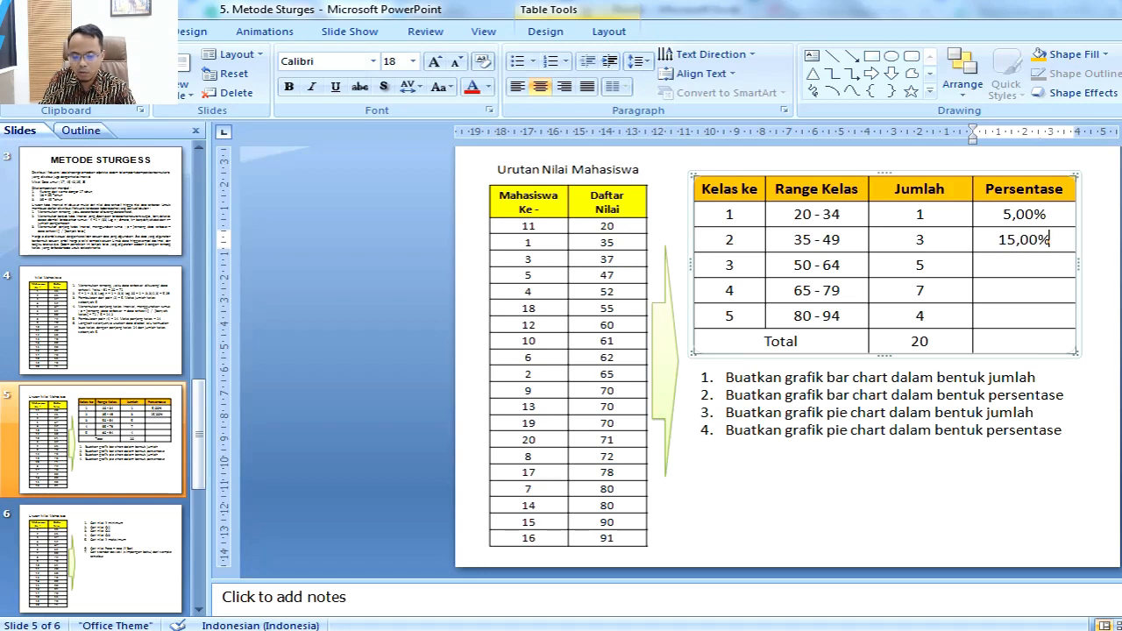
key(Down)
Step: Check the class 3 percentage in Excel and enter 25,00% in its Persentase cell on the PowerPoint slide
key(alt+Tab)
key(alt+Tab)
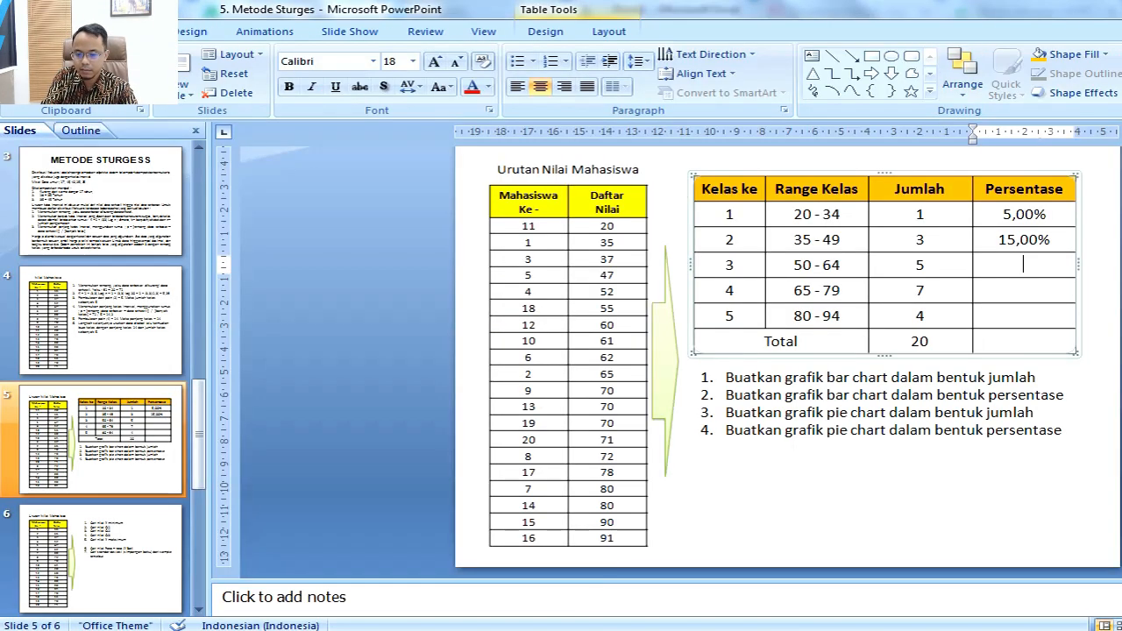
text(25,00%)
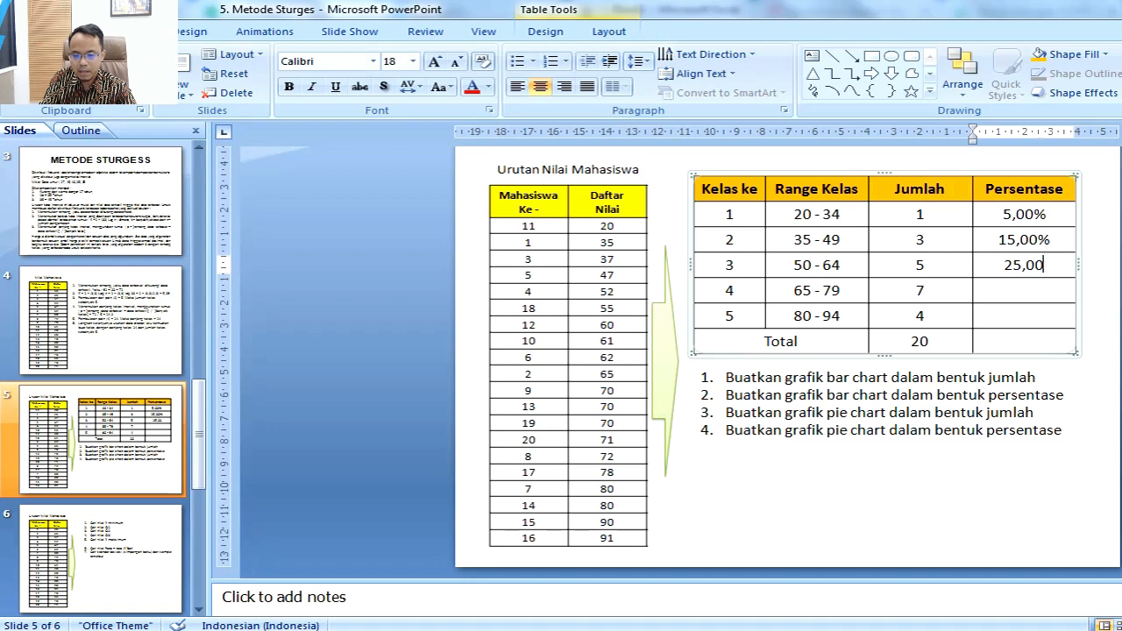
Step: Check the class 4 percentage in Excel and enter 35,00% in its Persentase cell on the PowerPoint slide
key(Down)
key(alt+Tab)
key(Down)
key(alt+Tab)
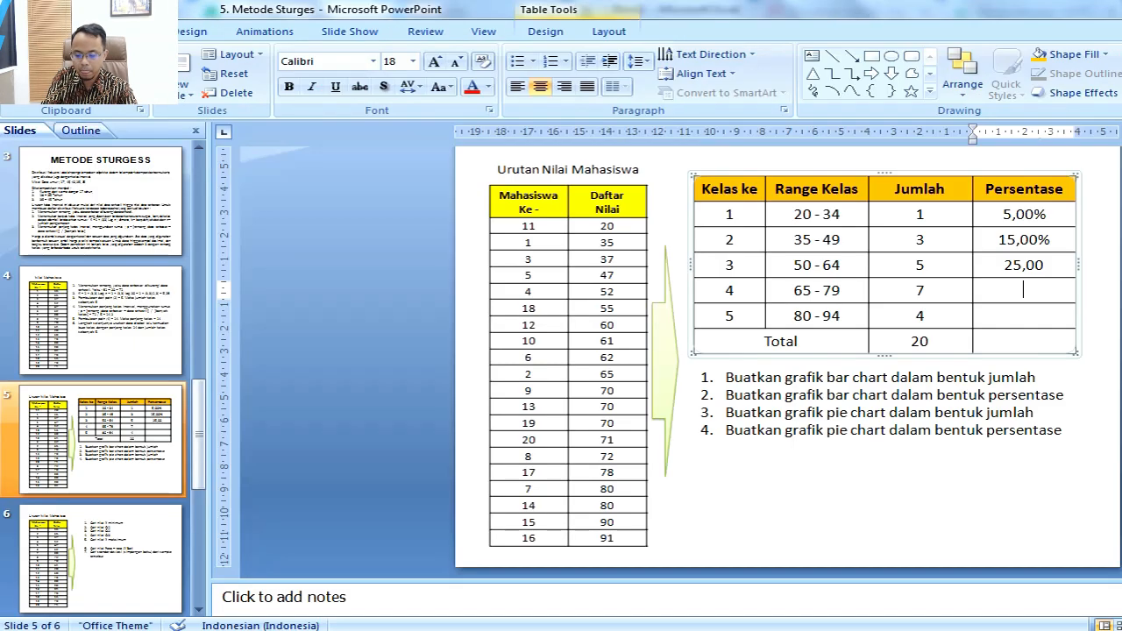
text(35,00%)
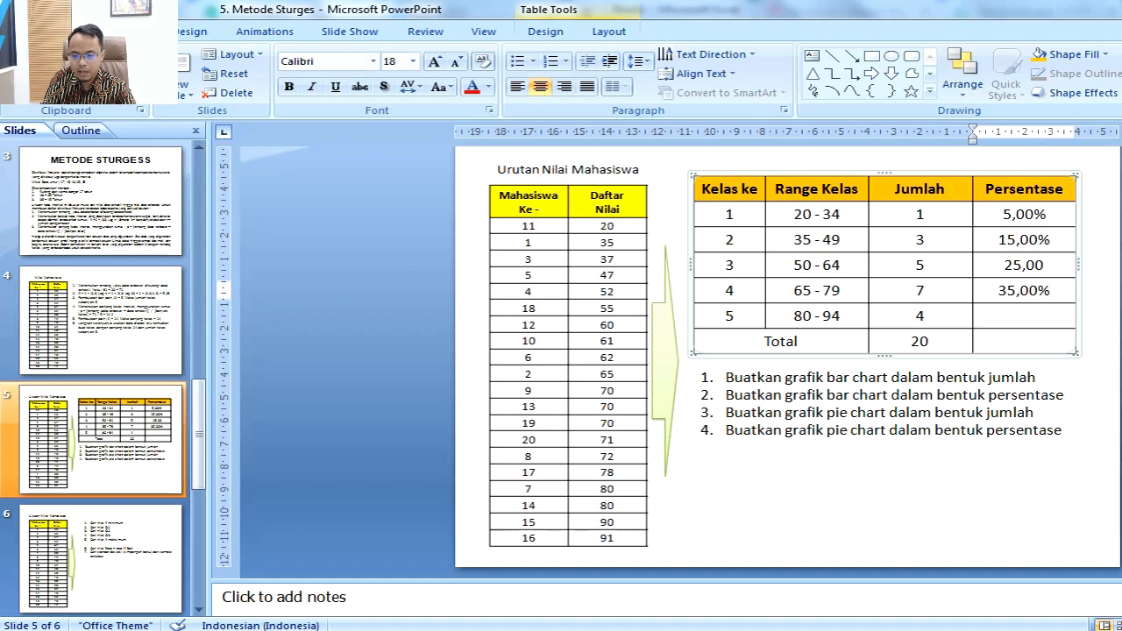
Step: Check the class 5 percentage in Excel and enter 20,00% in its Persentase cell on the PowerPoint slide
click(1023, 316)
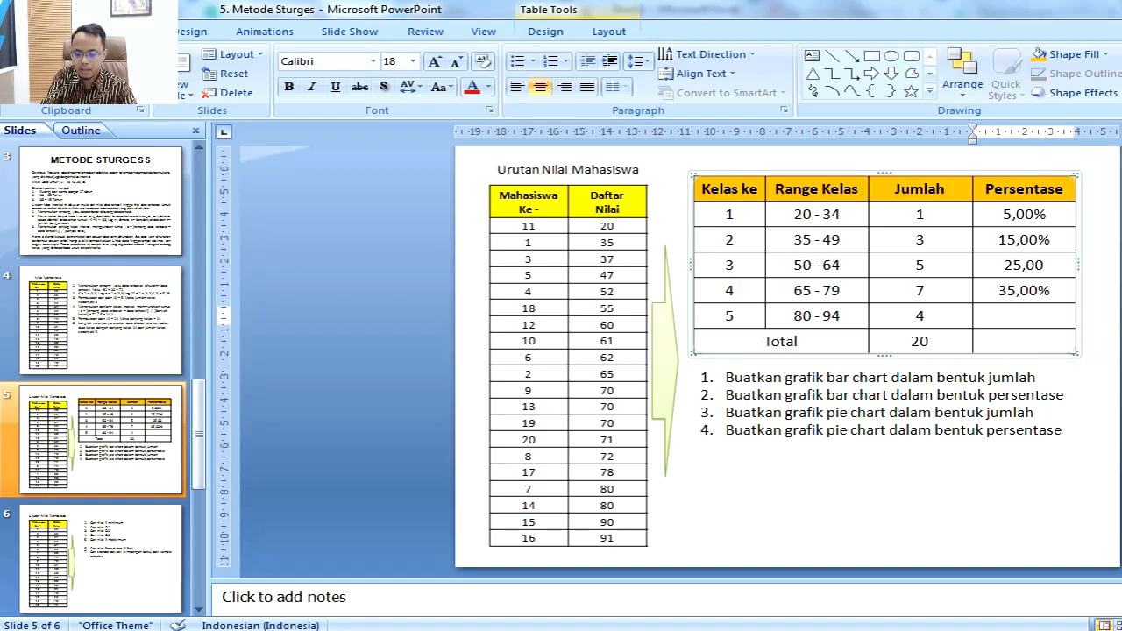
key(alt+Tab)
key(Down)
key(alt+Tab)
text(20)
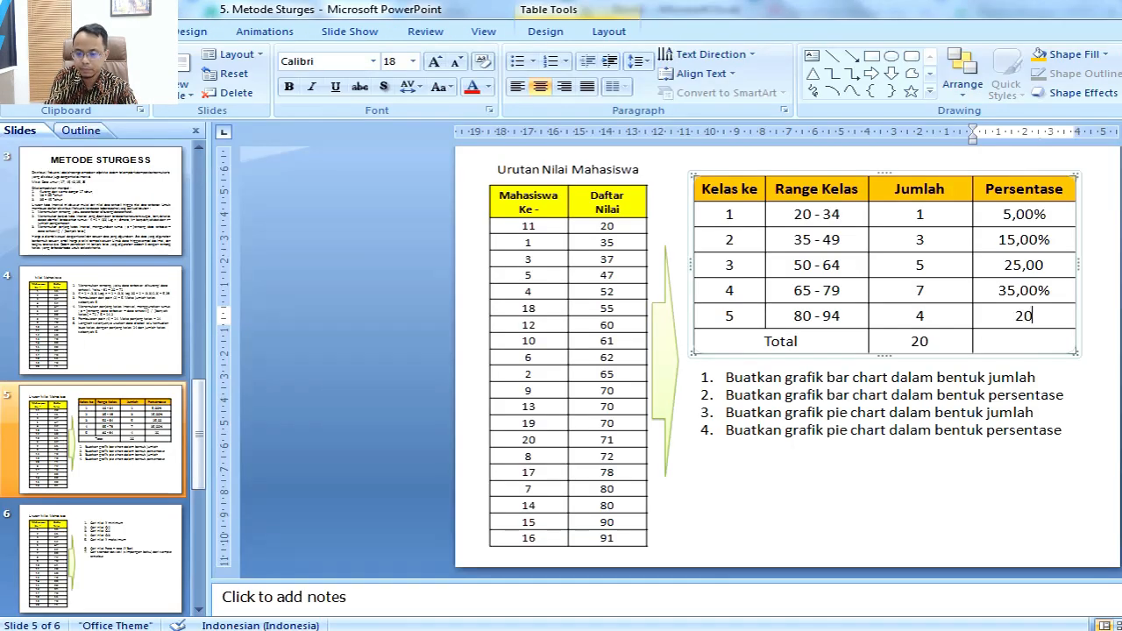
text(,00%)
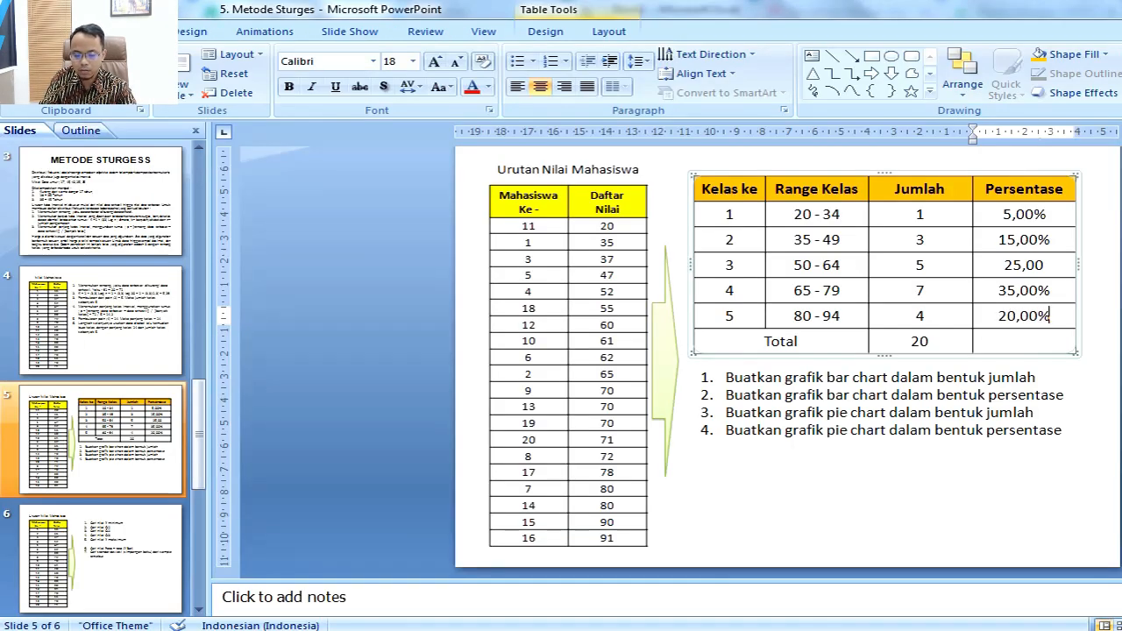
Step: Look up the total percentage in Excel and enter 100,00% in the Total row's Persentase cell on the PowerPoint slide
key(alt+Tab)
key(Down)
key(alt+Tab)
key(Down)
text(100,00)
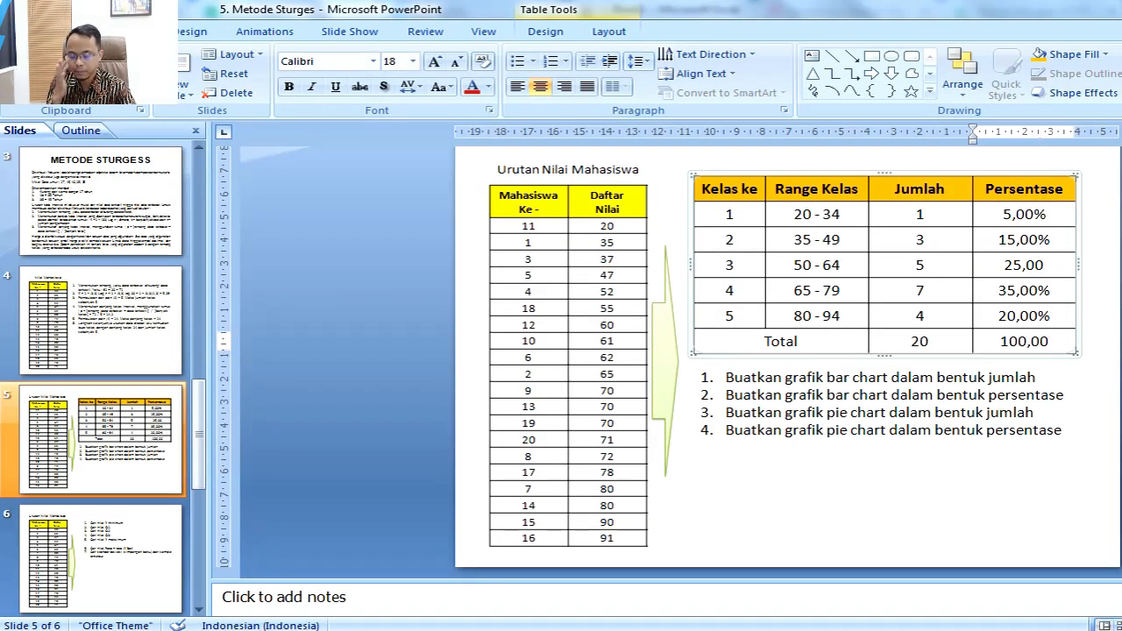
text(%)
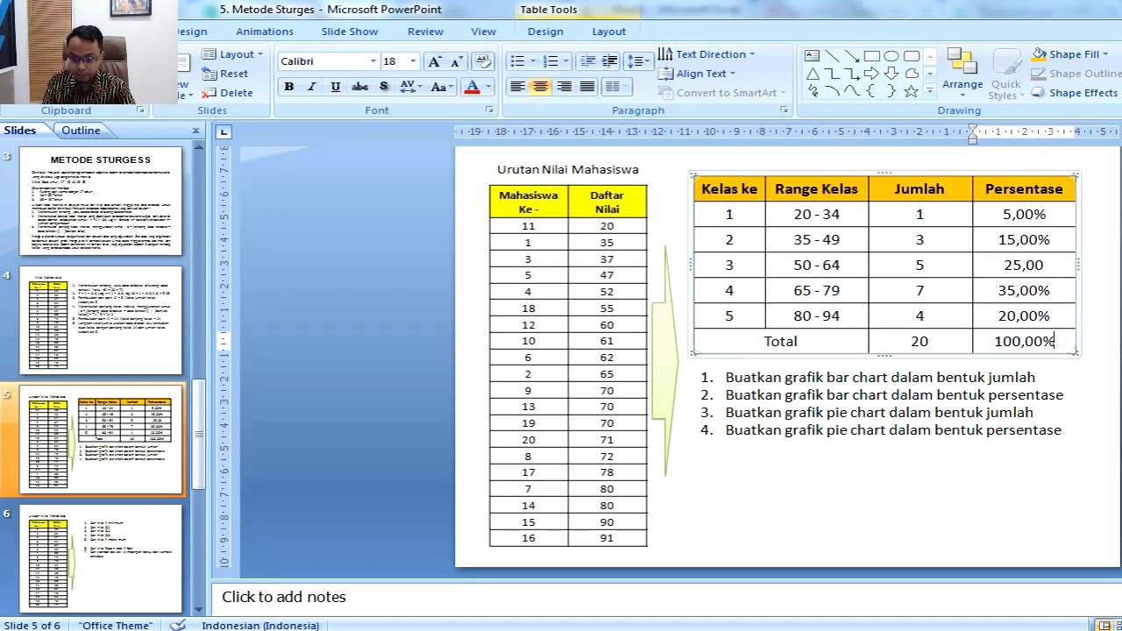
Step: Read the first chart task on the slide, then insert a 2-D clustered column chart in Excel from Range Kelas and Jumlah, E2:F6
click(907, 478)
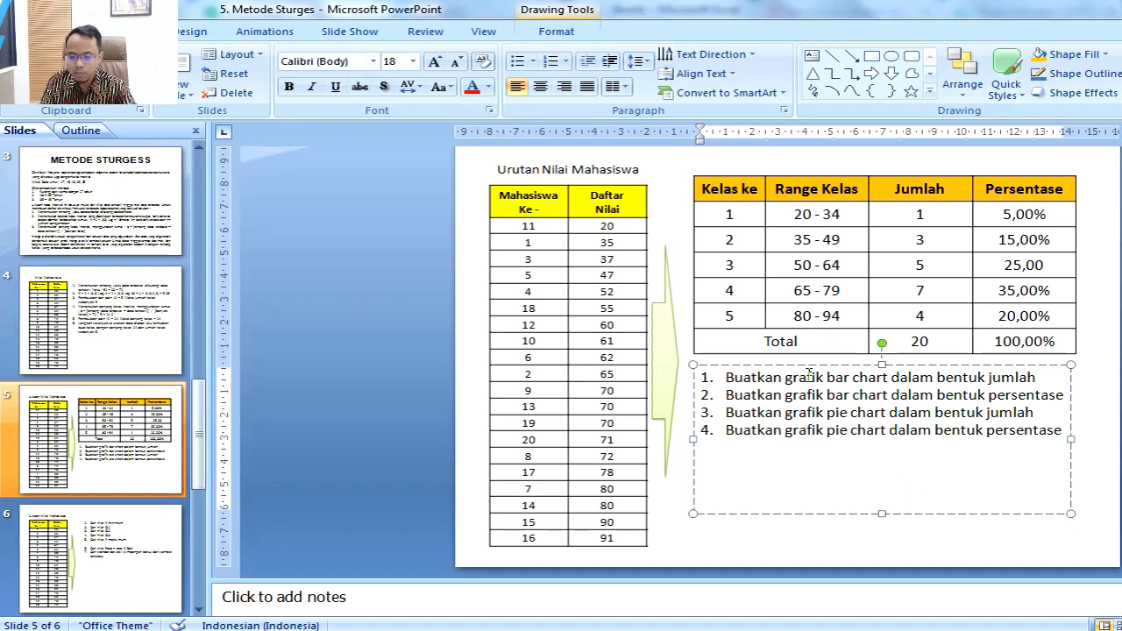
drag(829, 380, 998, 379)
key(alt+Tab)
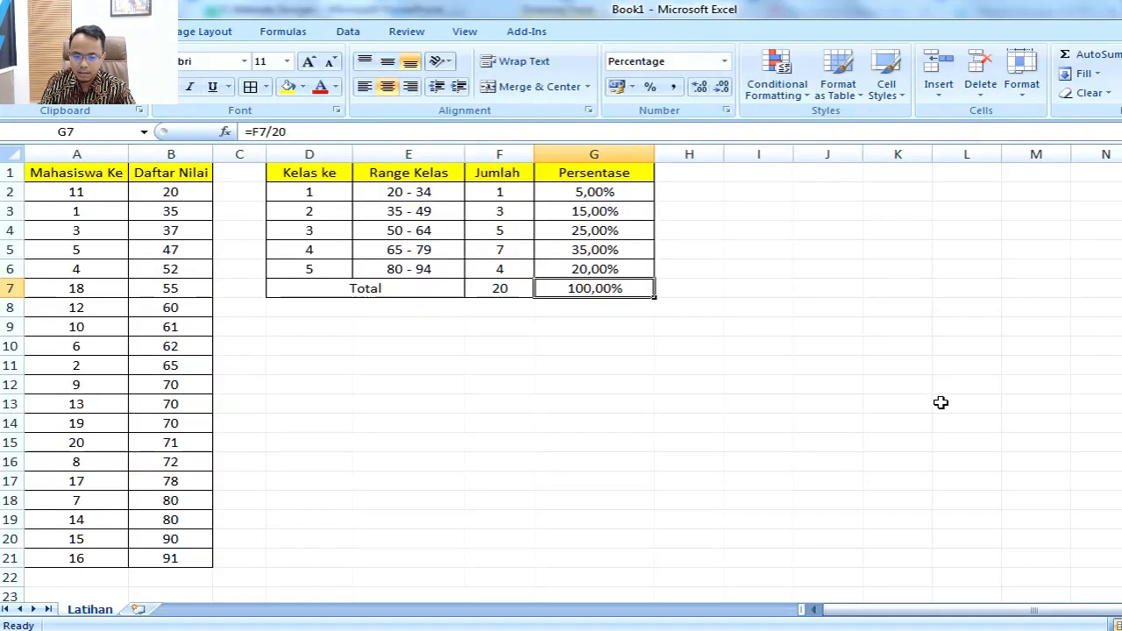
click(759, 365)
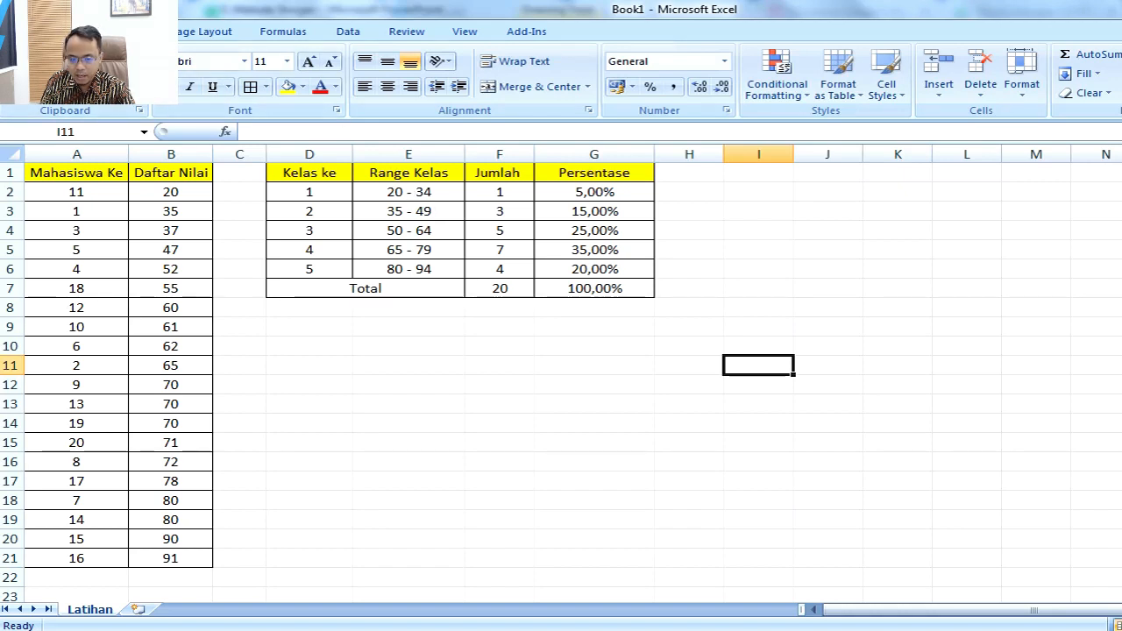
click(142, 31)
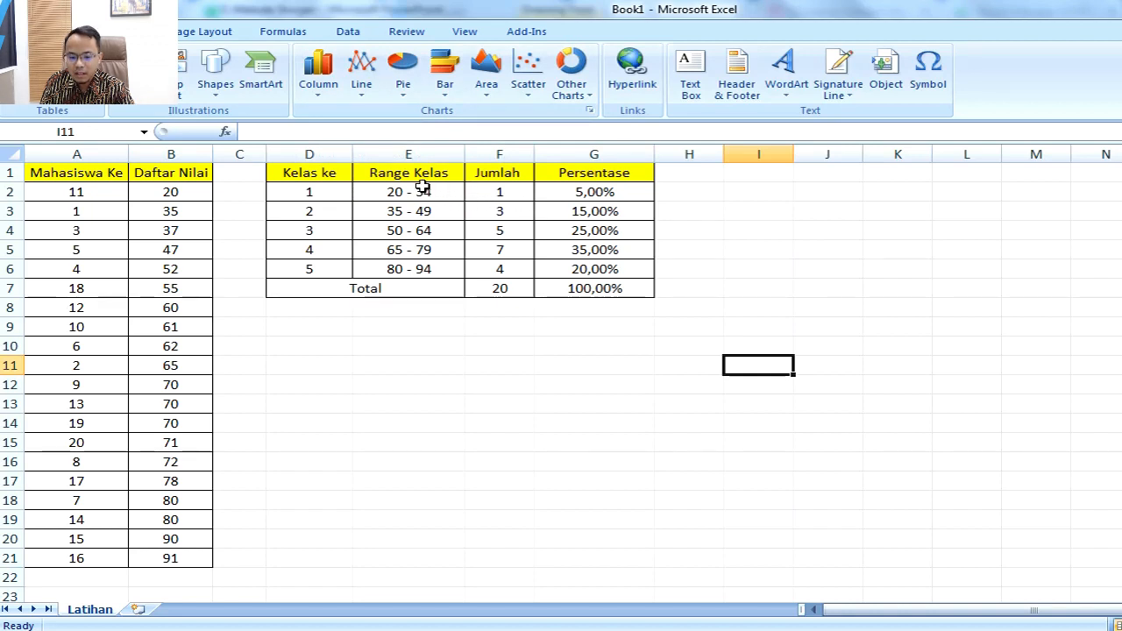
drag(415, 192, 478, 269)
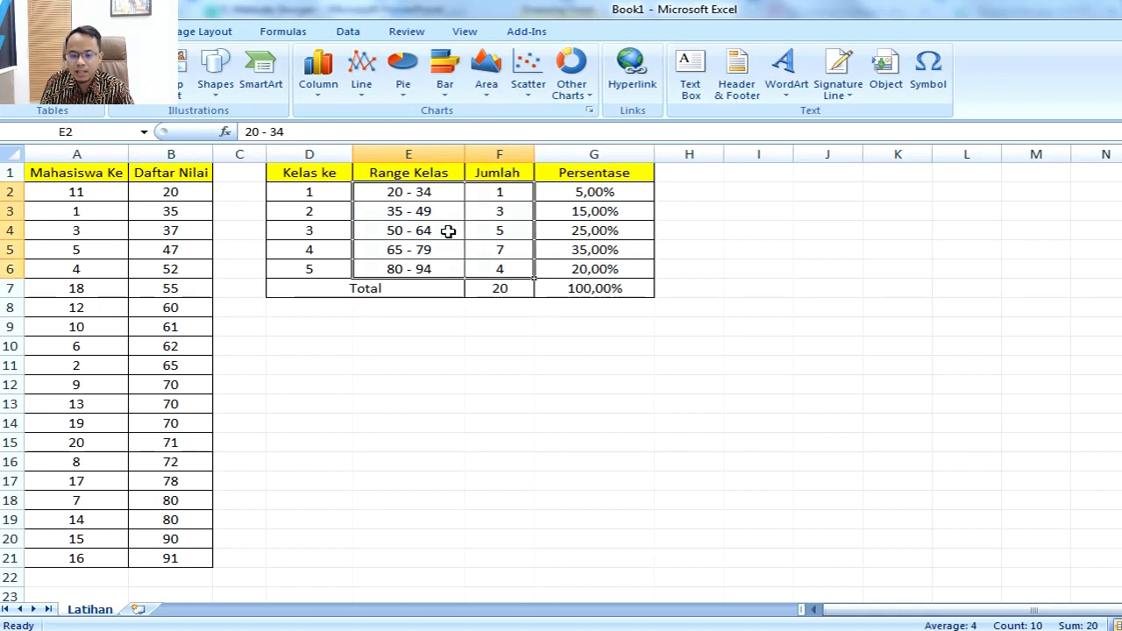
click(319, 94)
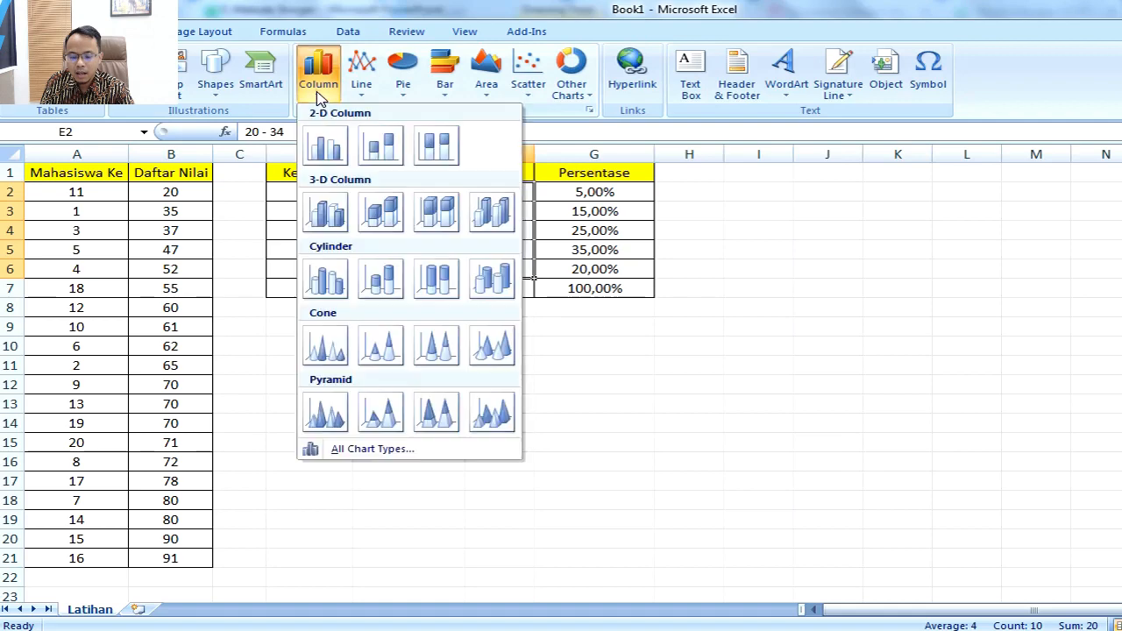
click(324, 149)
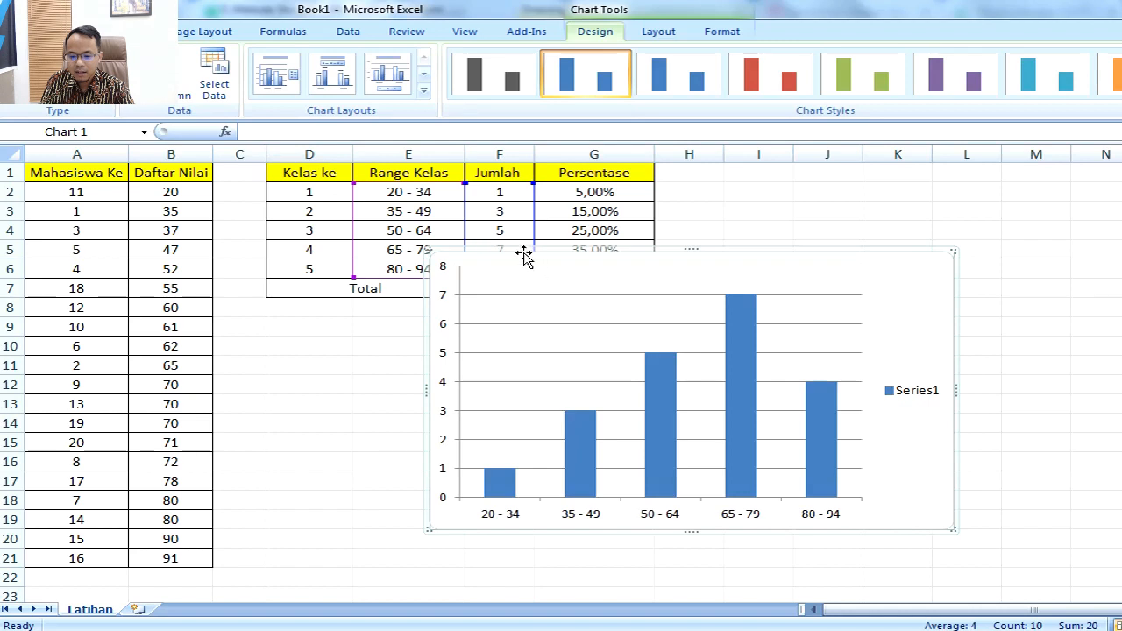
Step: Shrink the column chart slightly and position it directly below the frequency table, starting around the Persentase column
drag(521, 251, 604, 316)
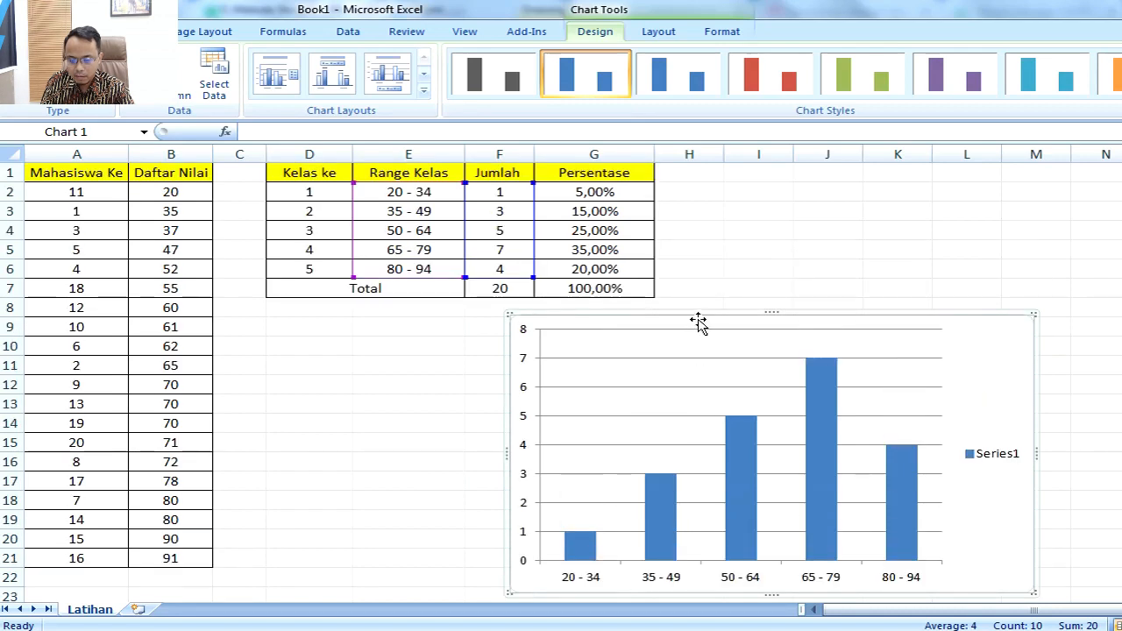
drag(509, 313, 545, 341)
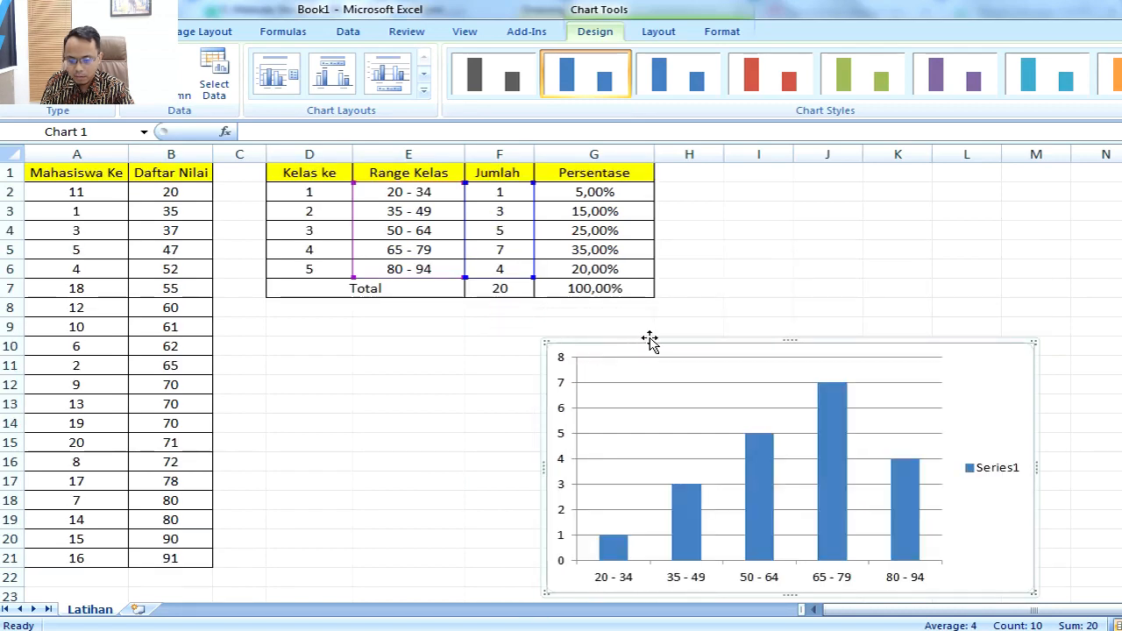
drag(649, 341, 634, 302)
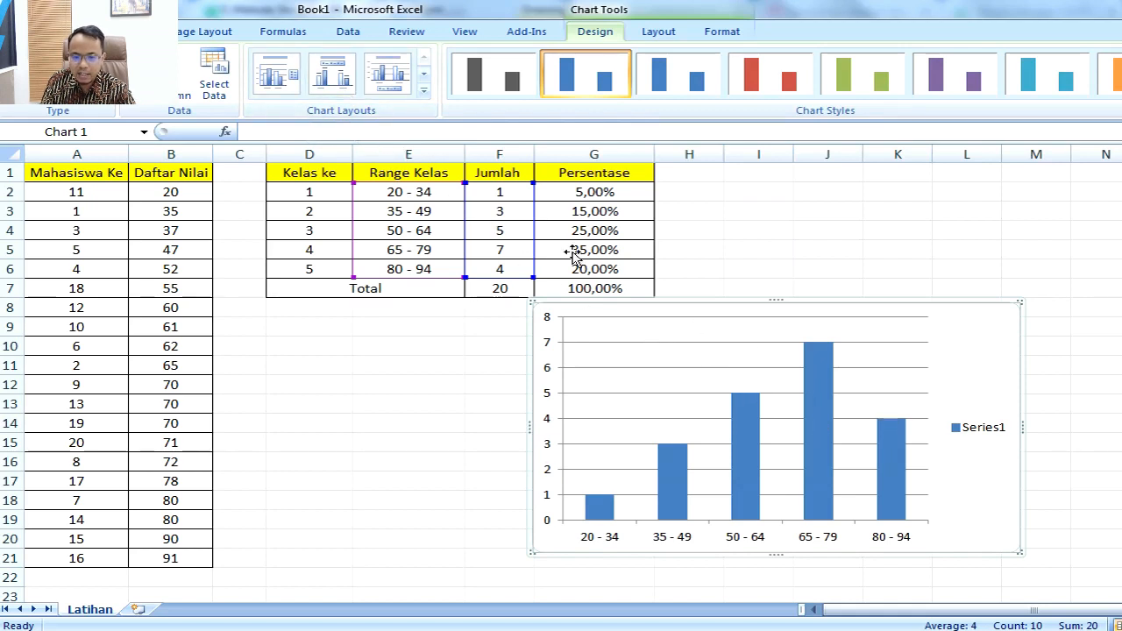
Step: Try the first three chart layouts on the Jumlah column chart
click(424, 90)
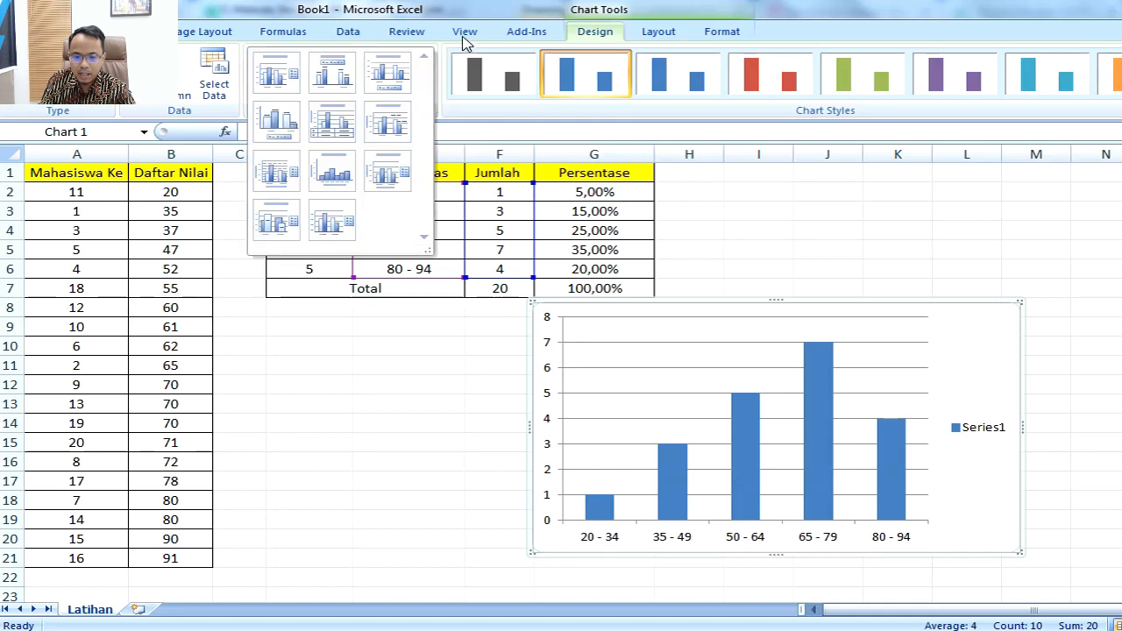
click(470, 9)
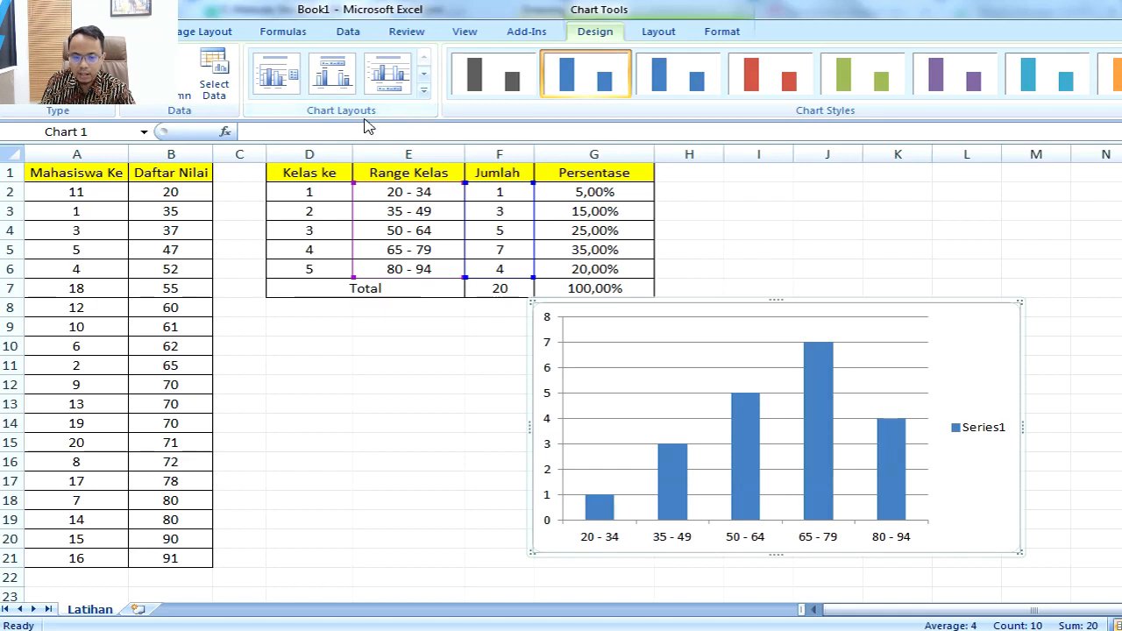
click(424, 91)
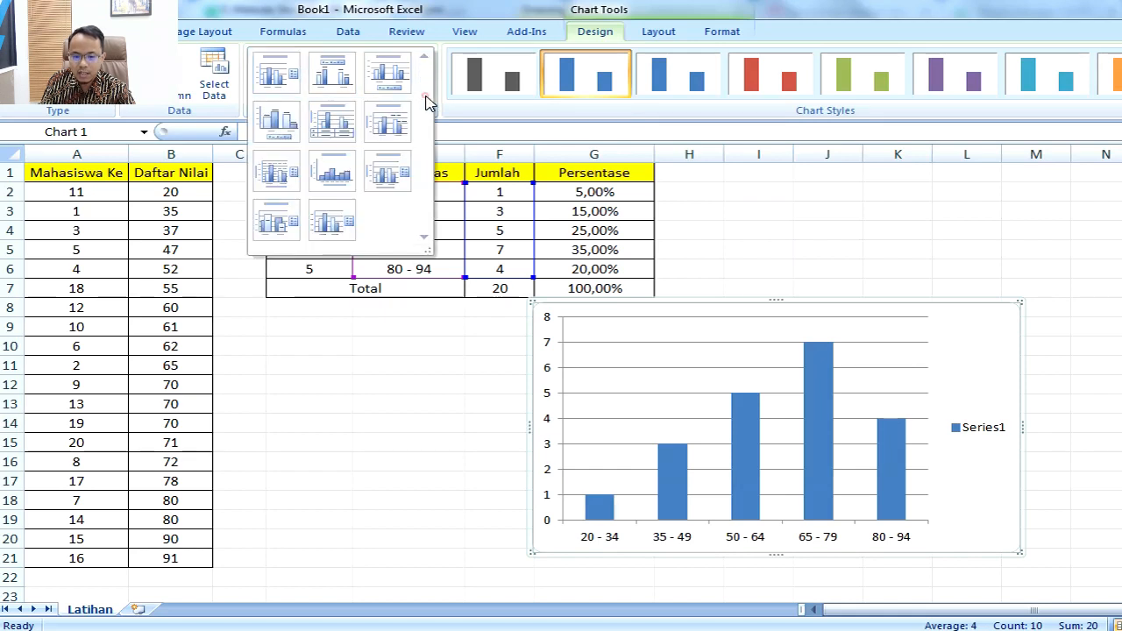
click(277, 73)
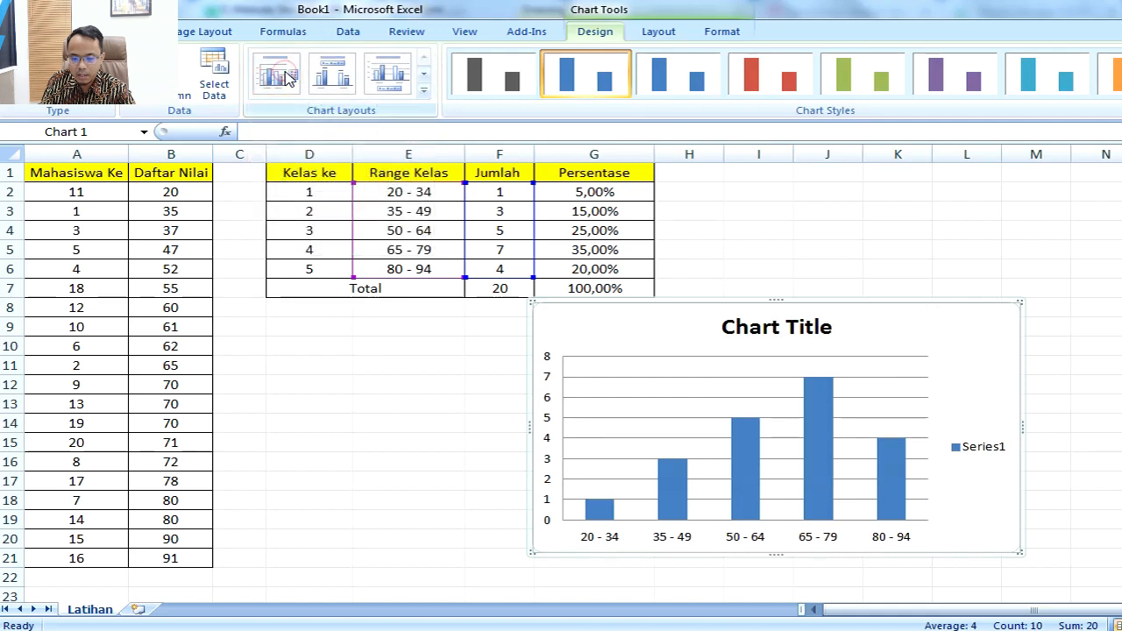
click(338, 79)
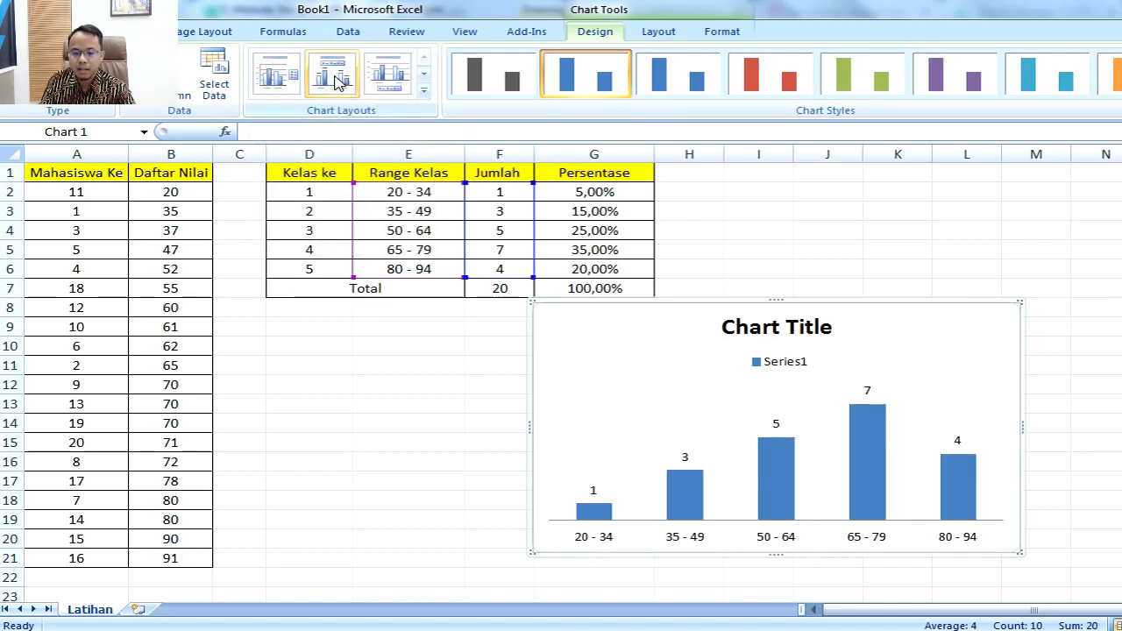
click(386, 77)
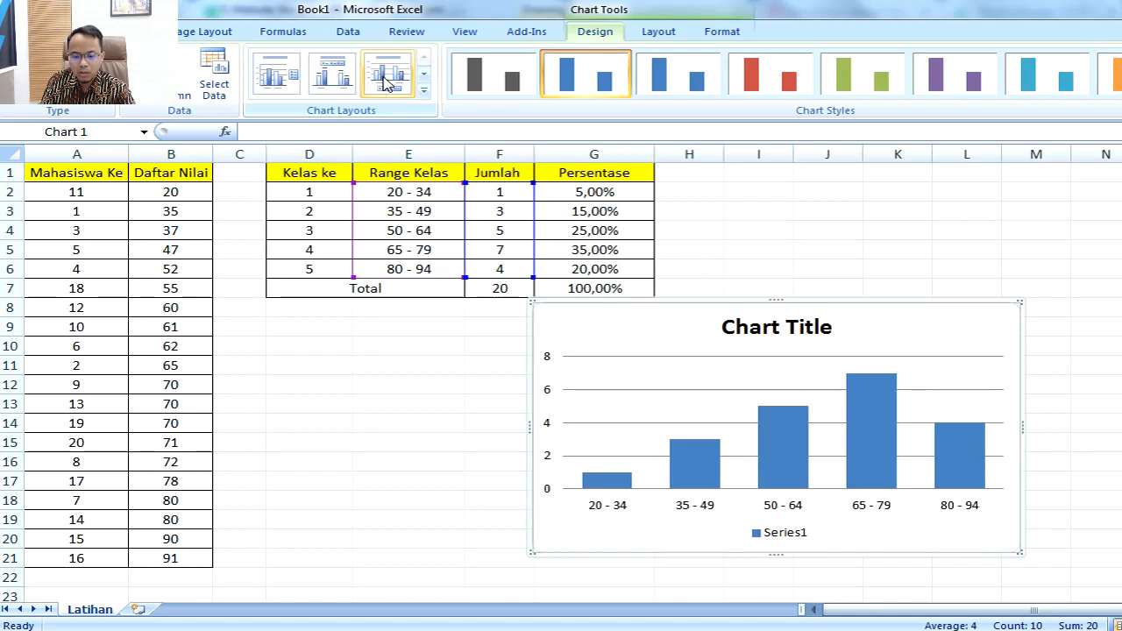
Step: Apply the fourth chart layout, with data labels and no title, and delete the chart's legend
click(423, 89)
click(289, 125)
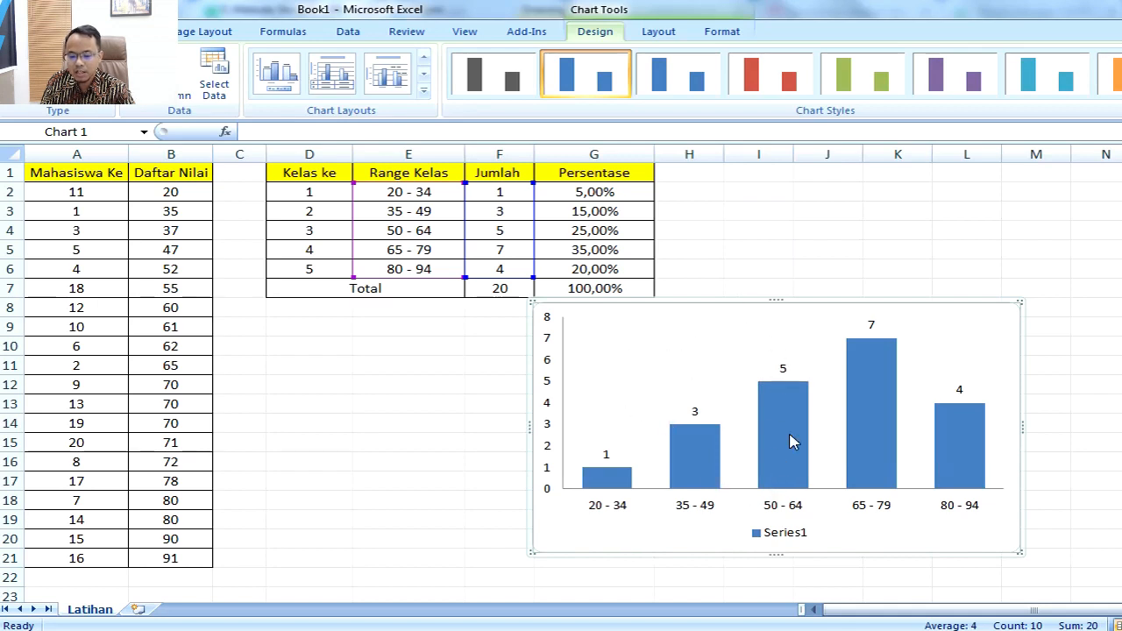
click(794, 535)
click(1043, 385)
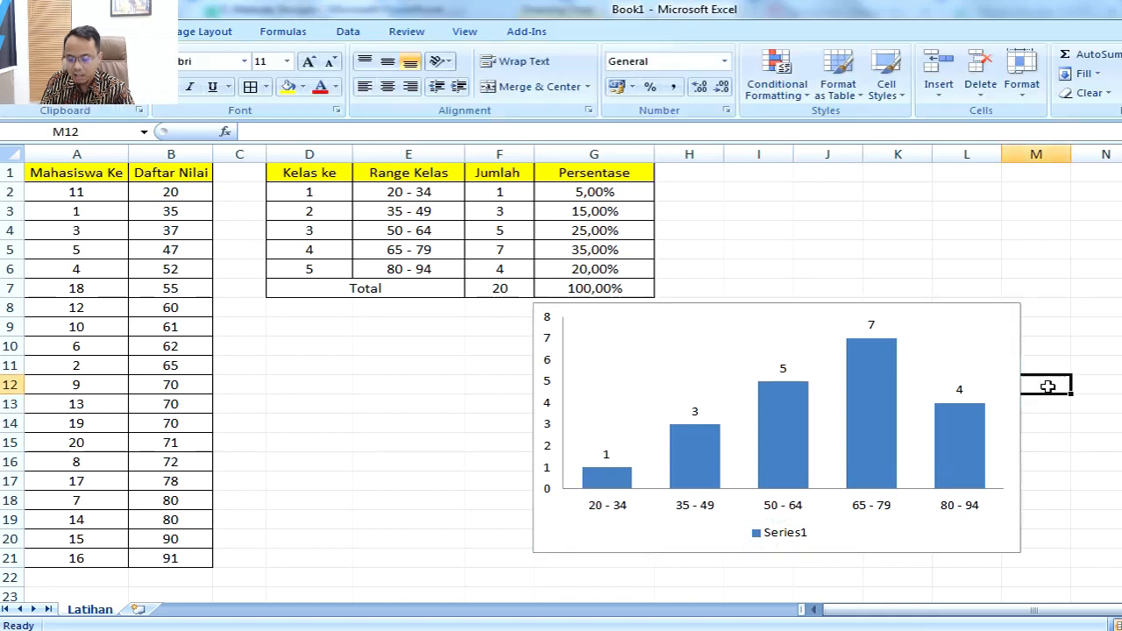
click(798, 536)
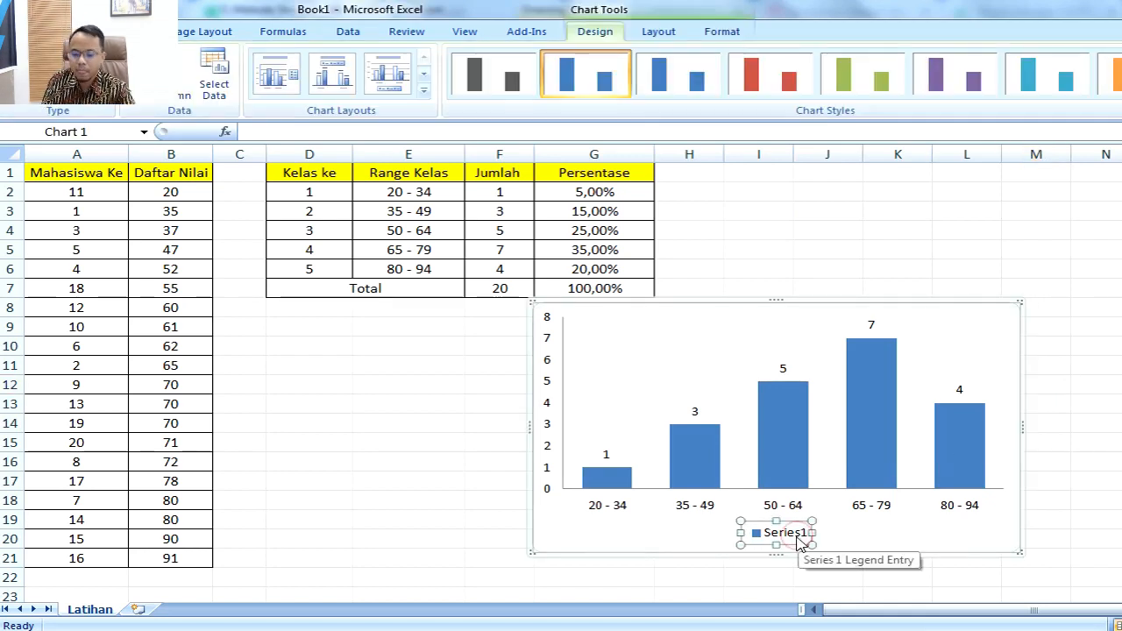
key(Delete)
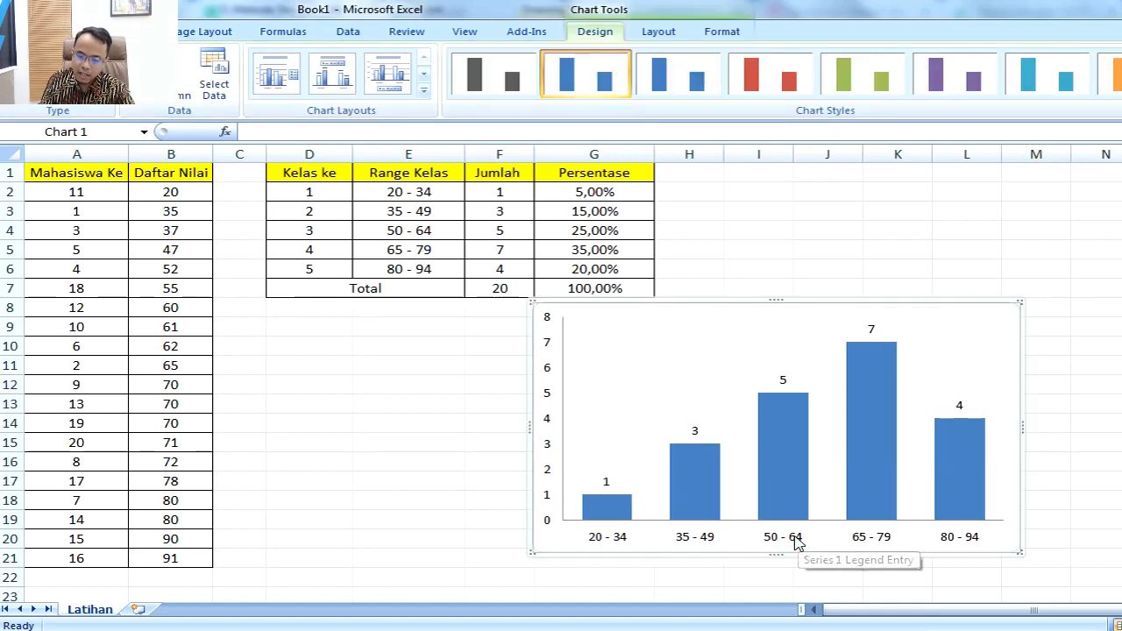
click(1062, 381)
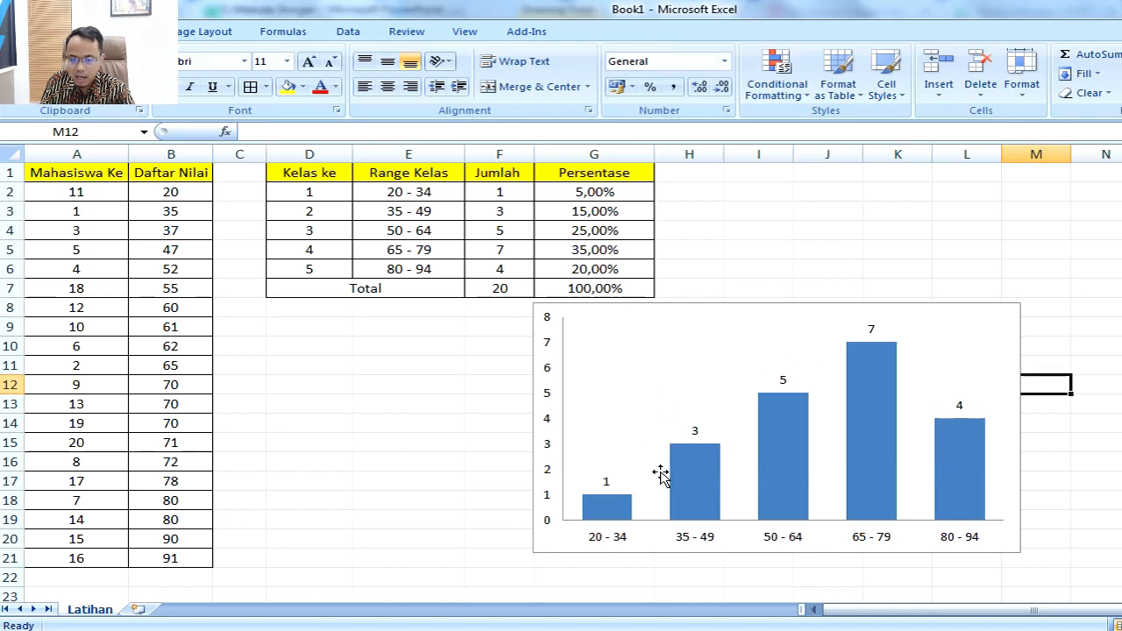
Step: Fill all the bars of the Jumlah column chart with the standard green color
click(695, 485)
mouse_move(695, 485)
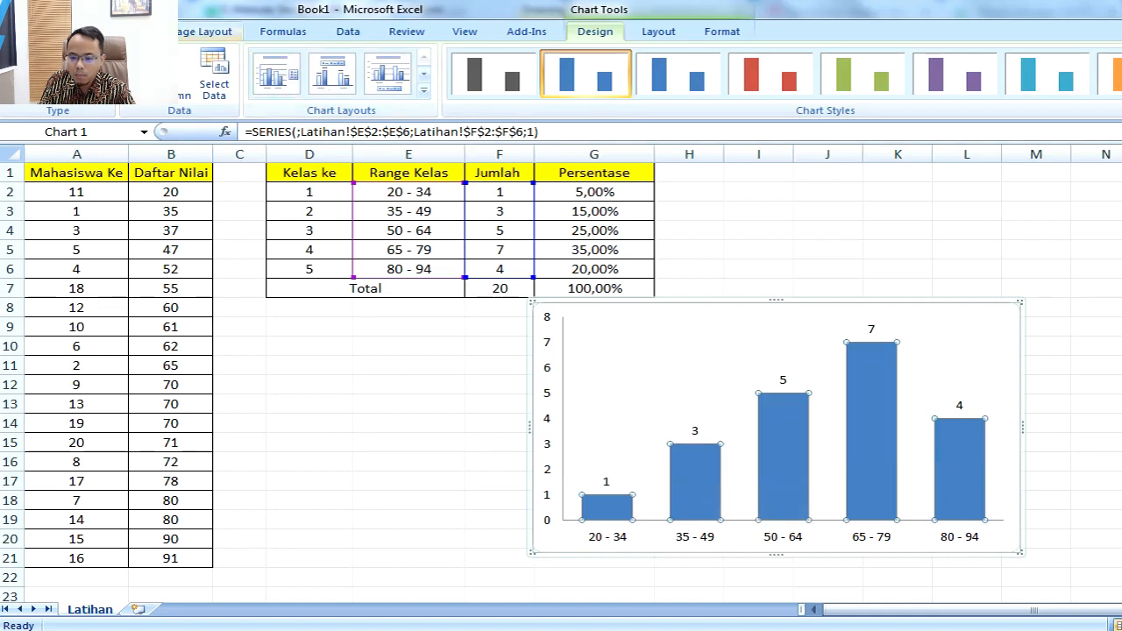
click(74, 31)
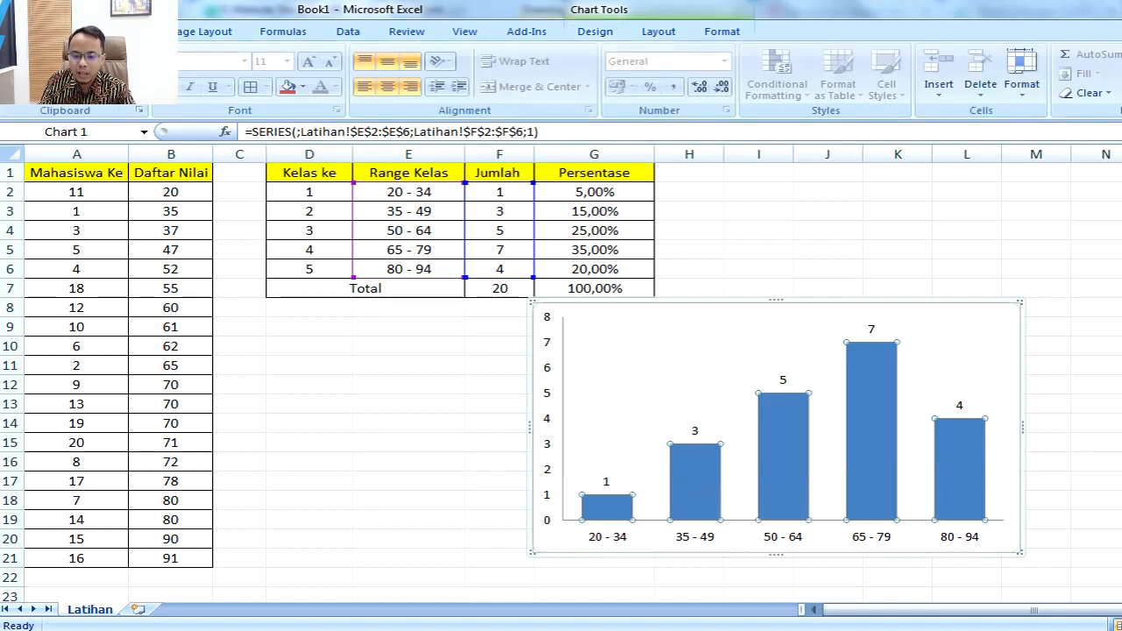
click(301, 86)
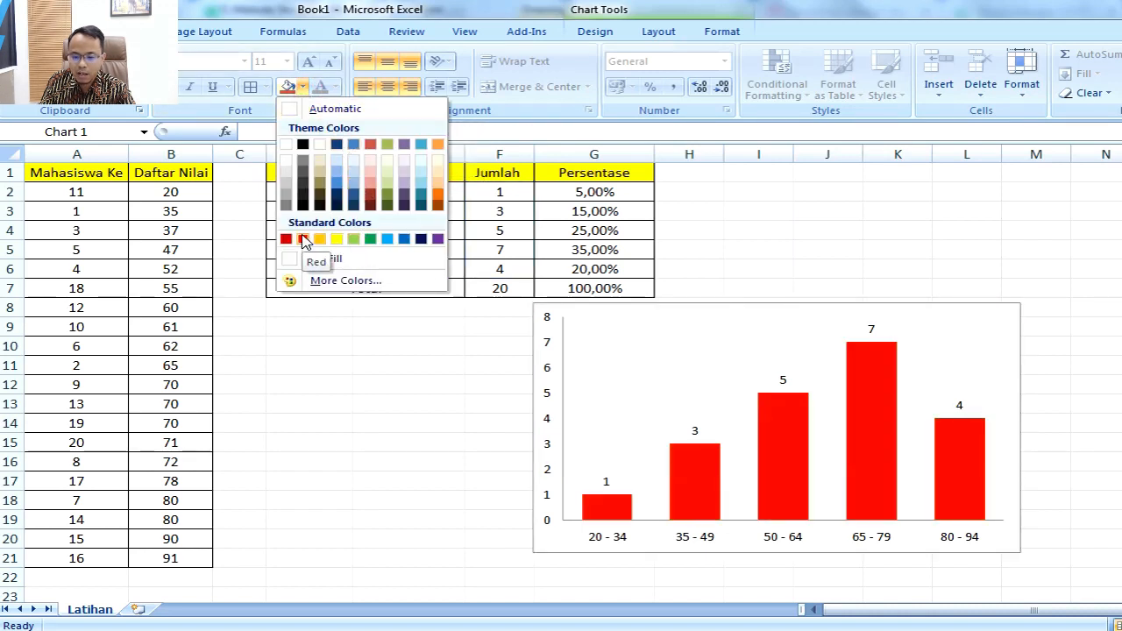
click(370, 240)
click(874, 268)
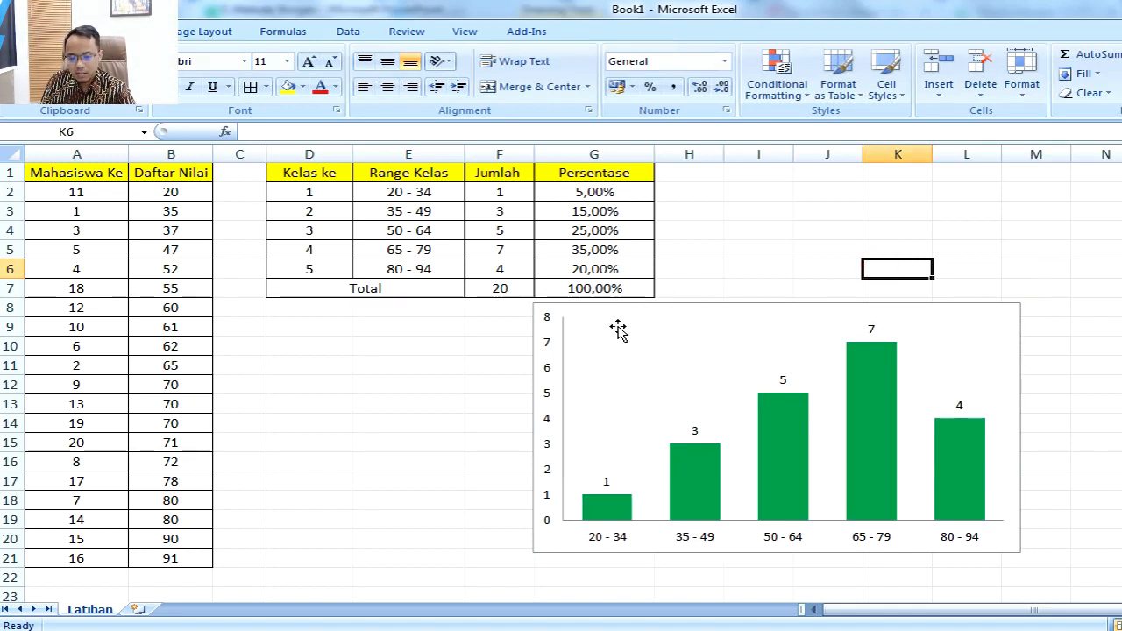
click(696, 312)
click(824, 264)
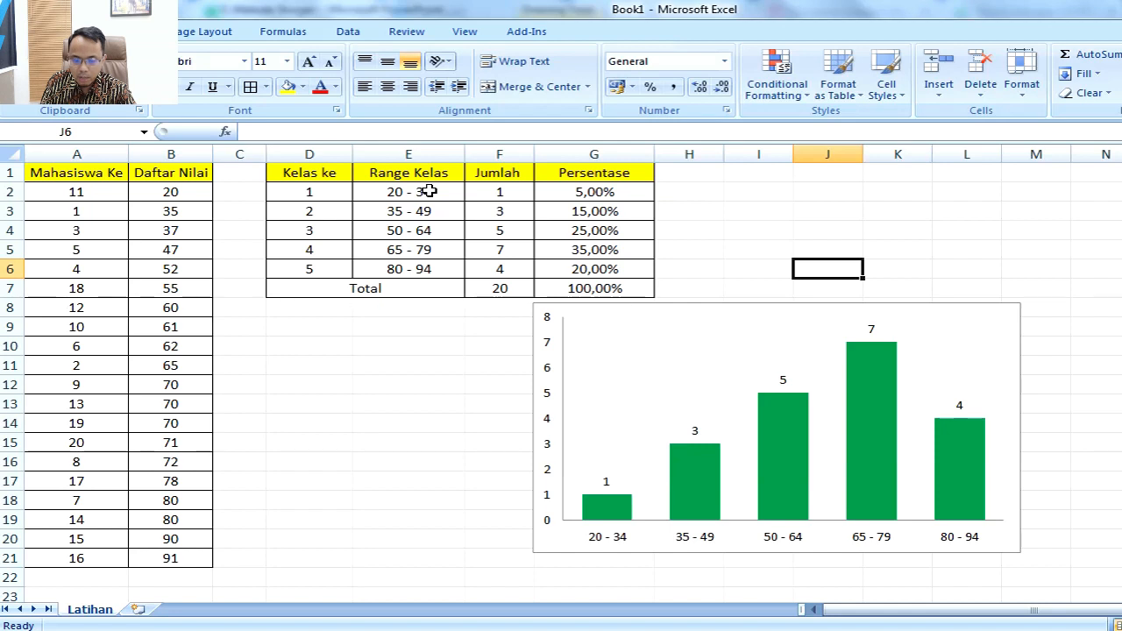
drag(429, 191, 426, 260)
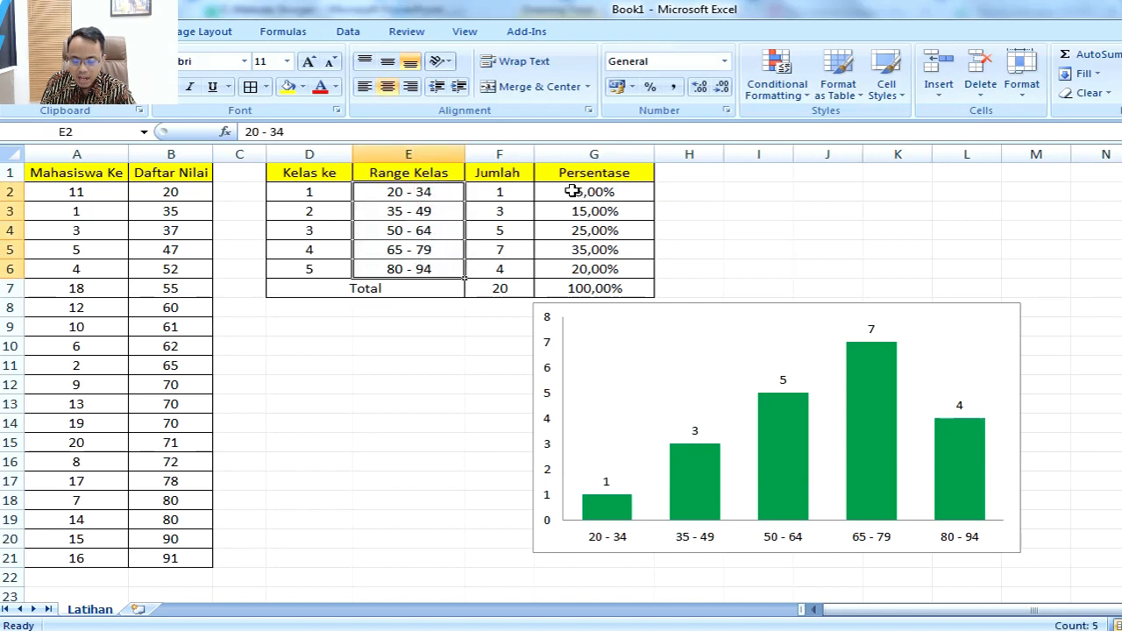
click(726, 191)
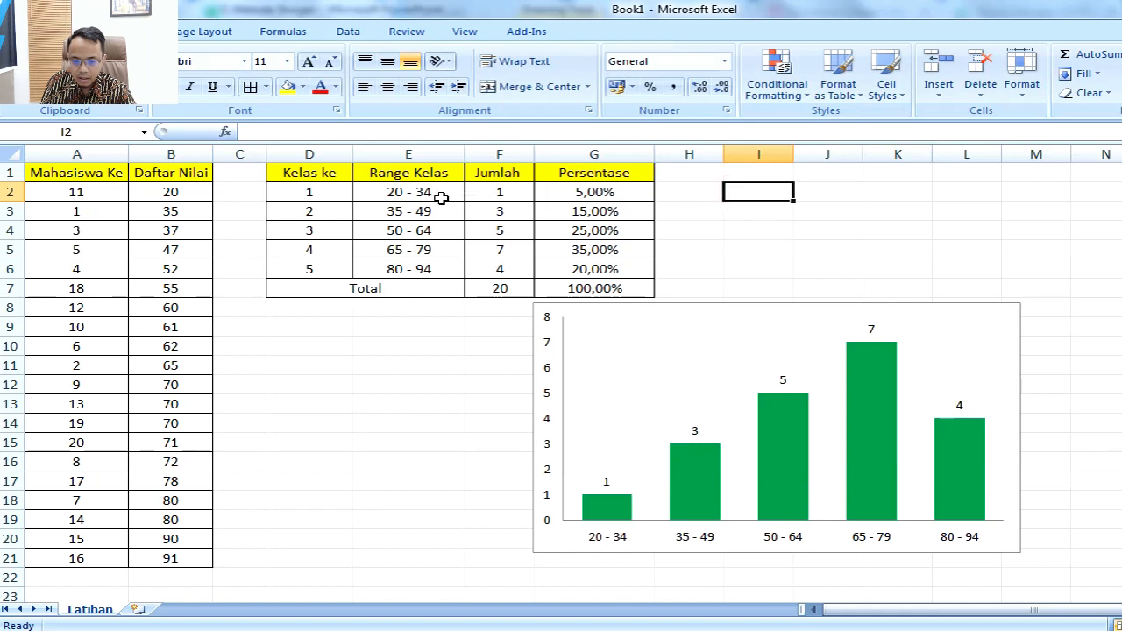
drag(435, 195, 439, 268)
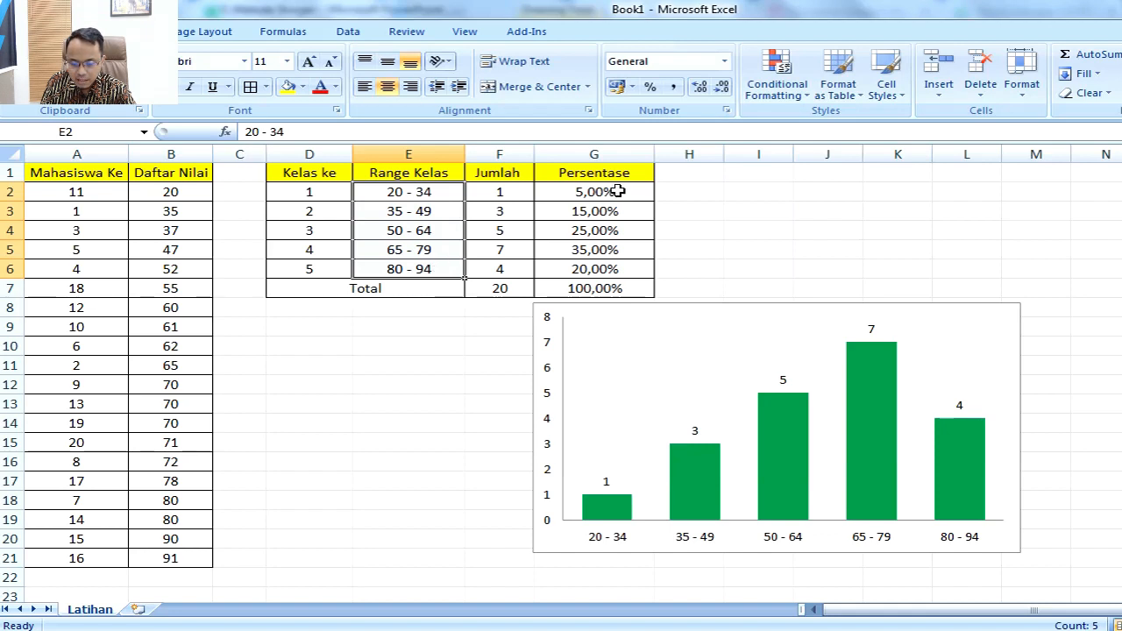
drag(618, 191, 614, 269)
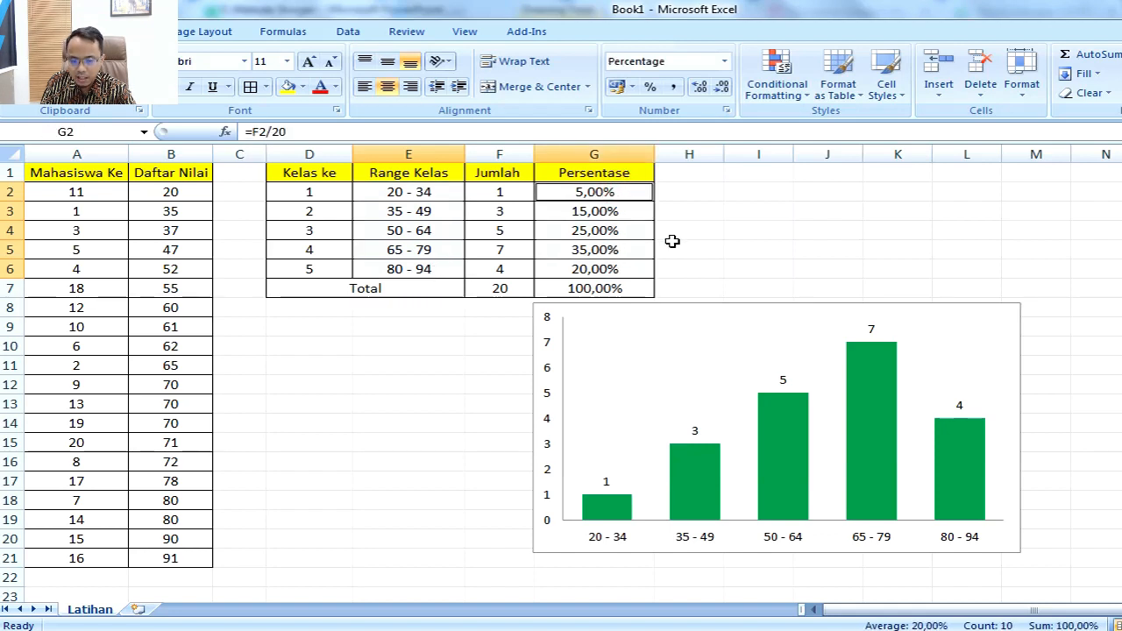
drag(433, 191, 509, 268)
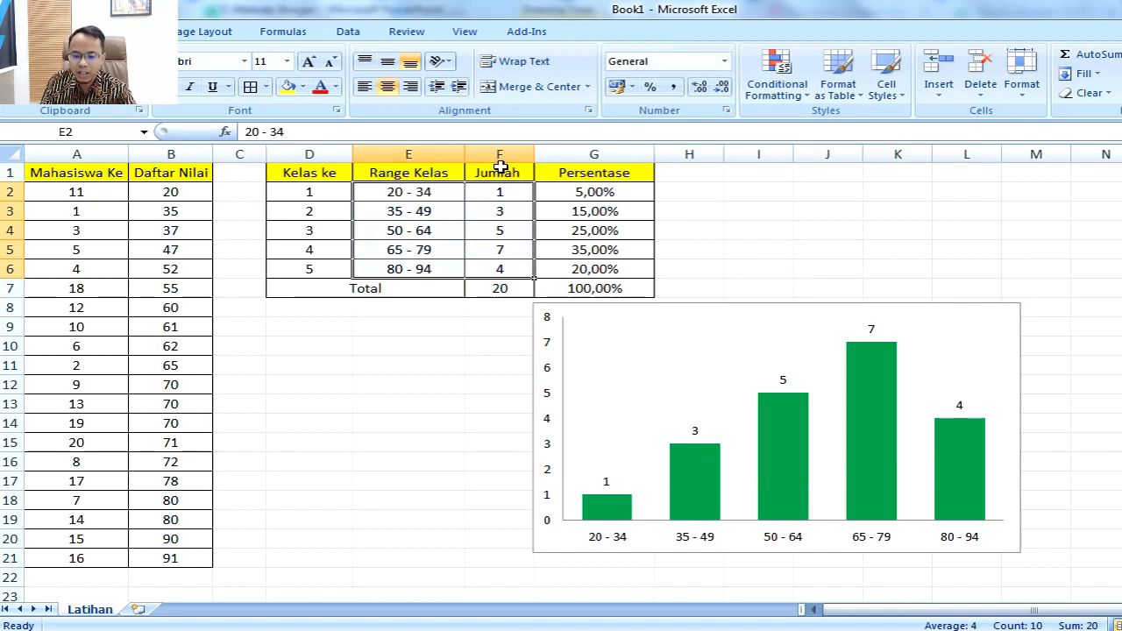
click(693, 171)
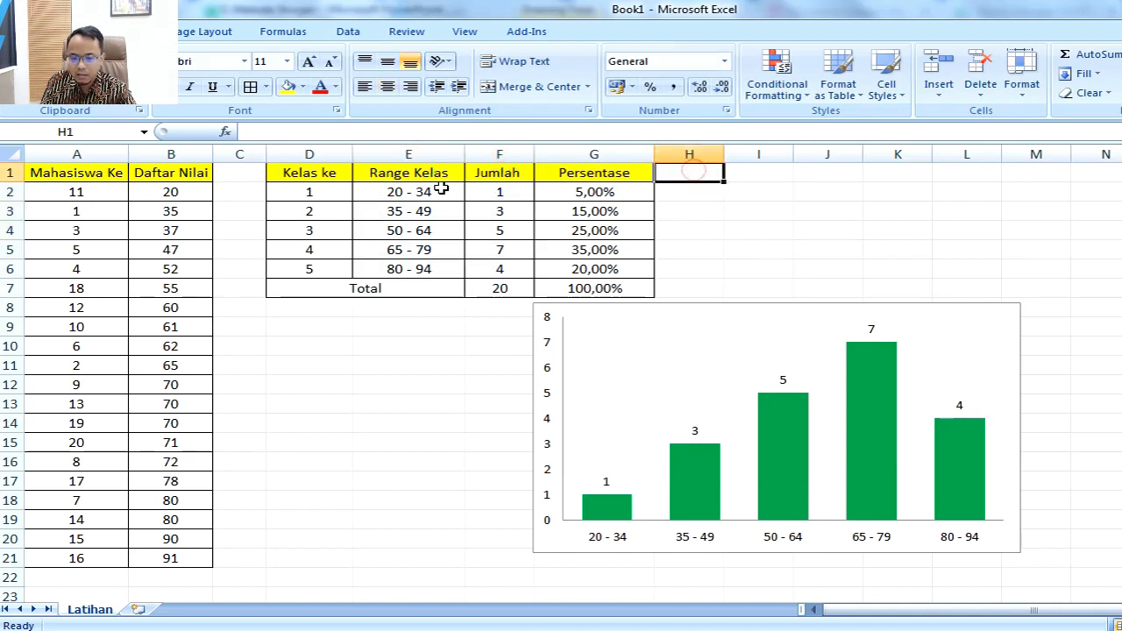
Step: Insert a clustered column chart of Persentase against Range Kelas for the five classes, excluding the total, and shrink it slightly
drag(439, 189, 443, 263)
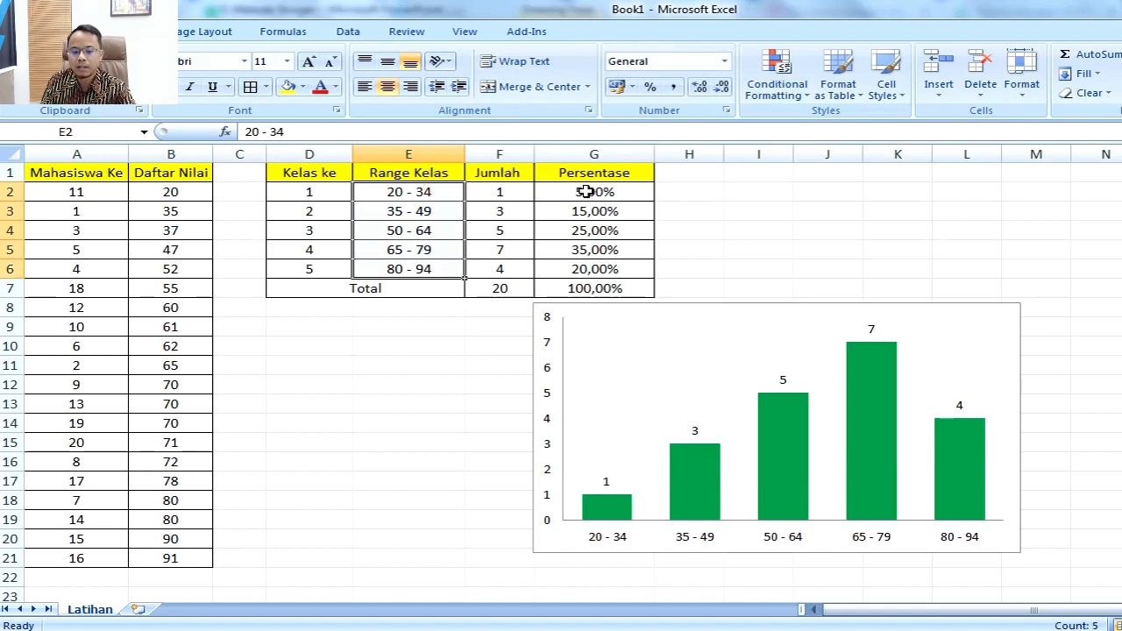
drag(585, 191, 598, 265)
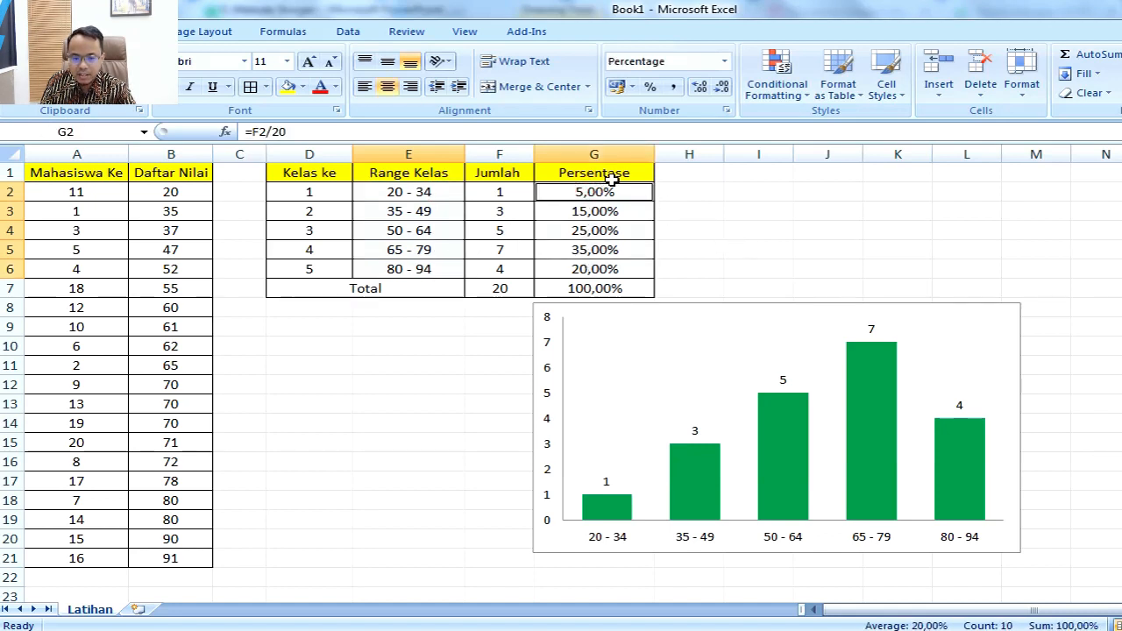
click(132, 32)
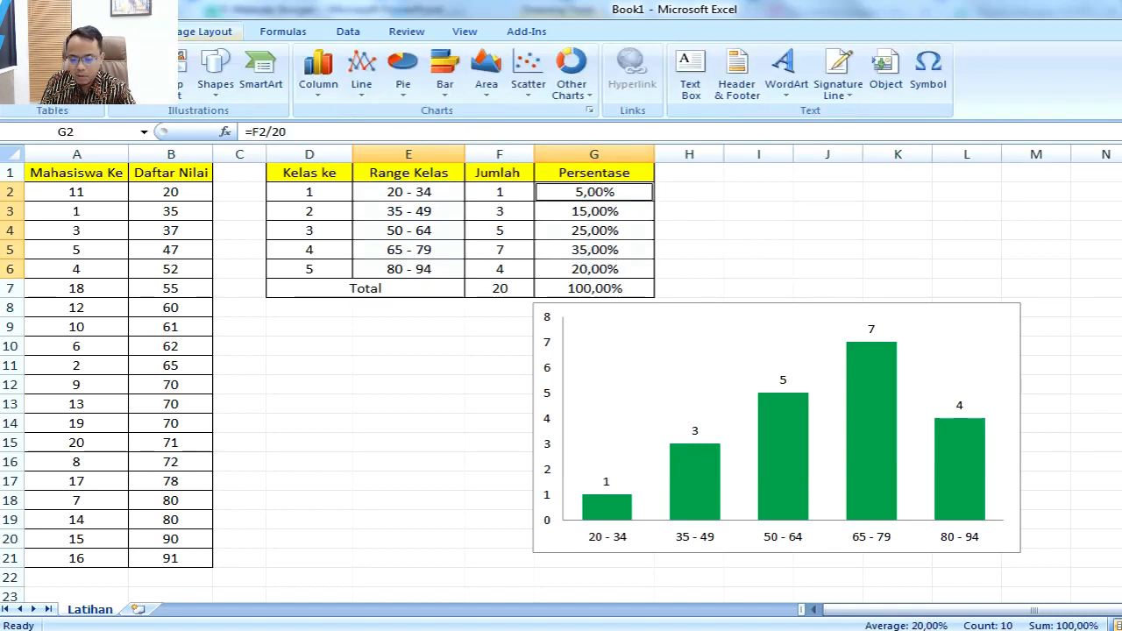
click(318, 70)
click(322, 145)
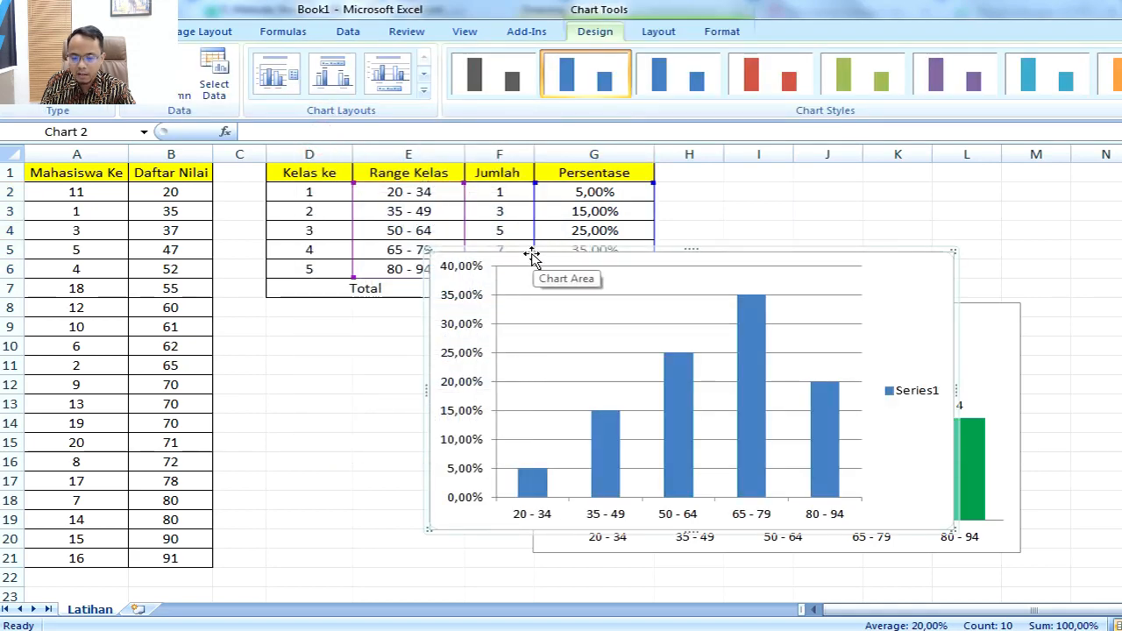
drag(427, 247, 478, 286)
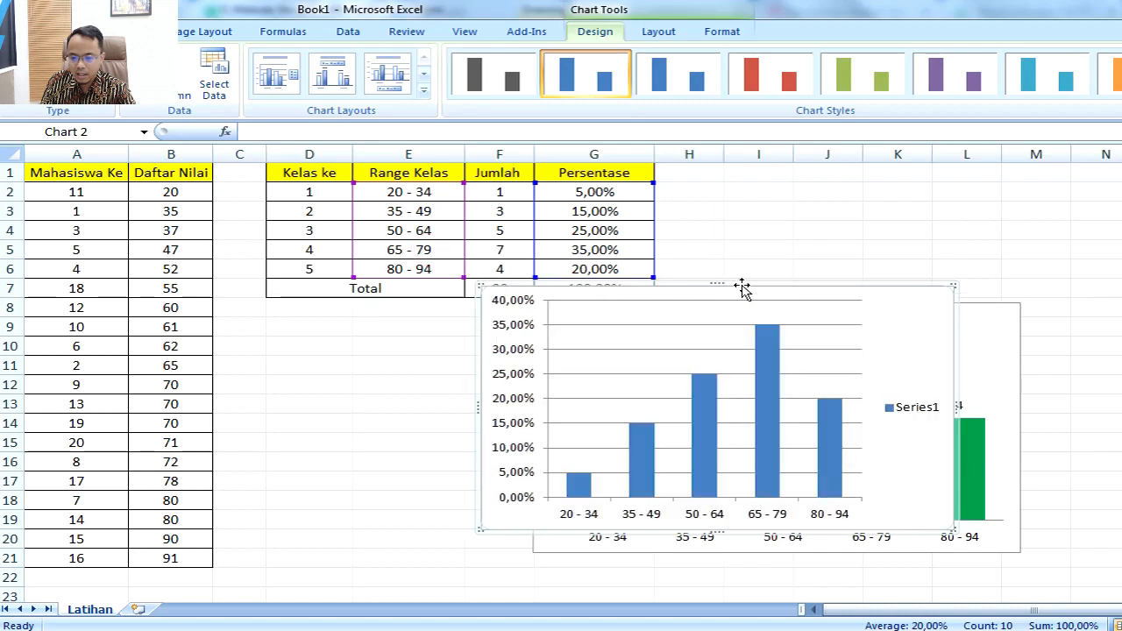
drag(676, 287, 822, 289)
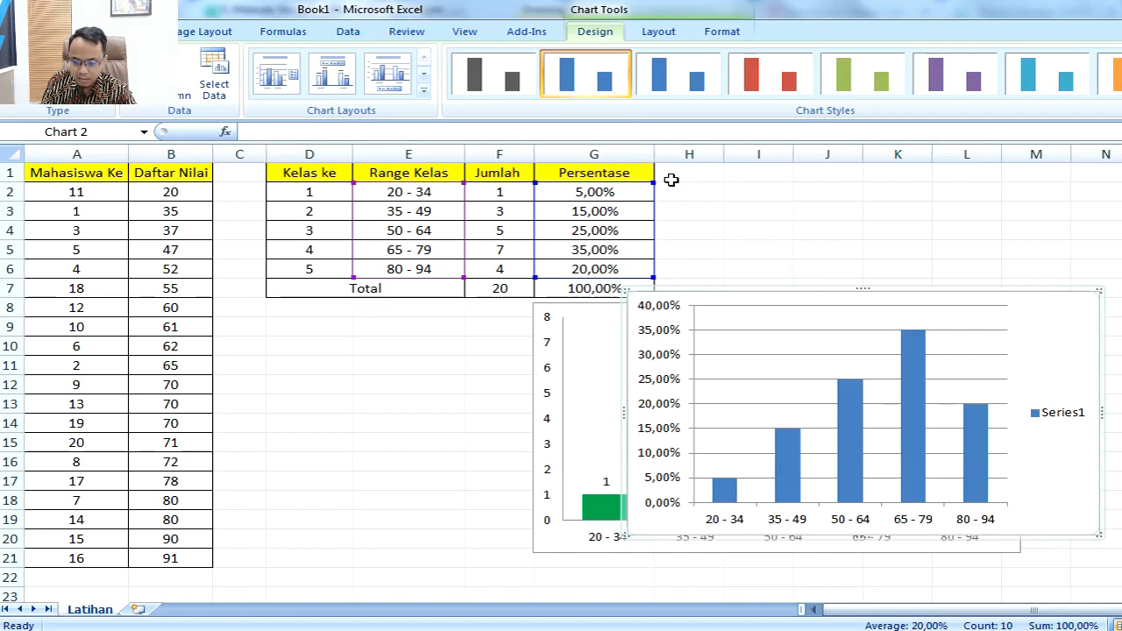
Step: Apply the fourth chart layout, with data labels and no title, to the Persentase chart and delete its legend
click(338, 80)
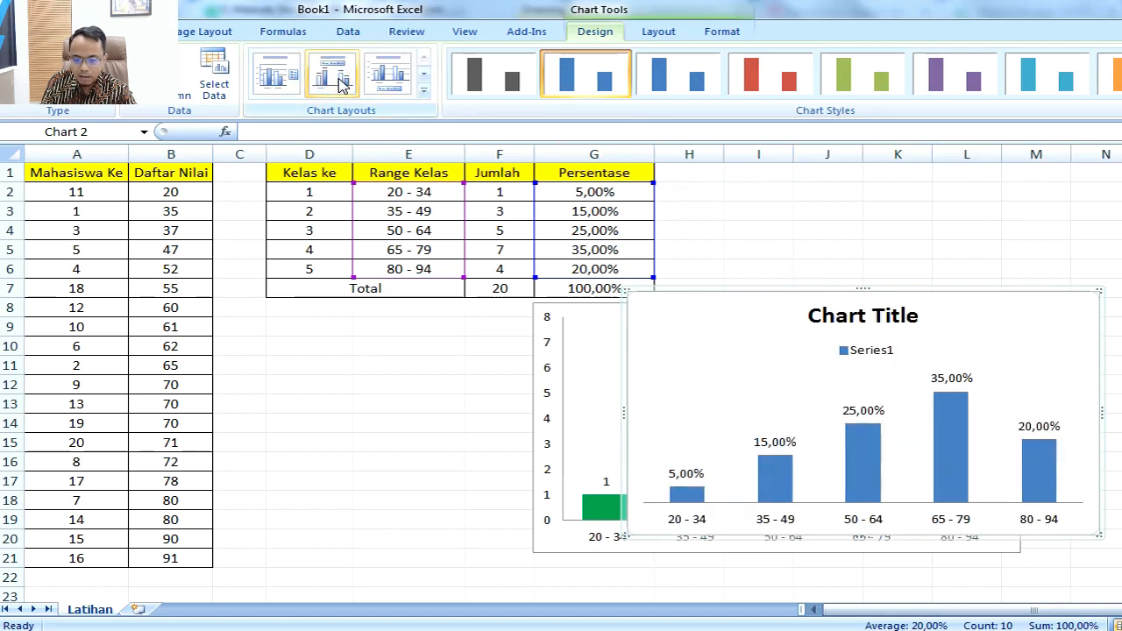
click(392, 84)
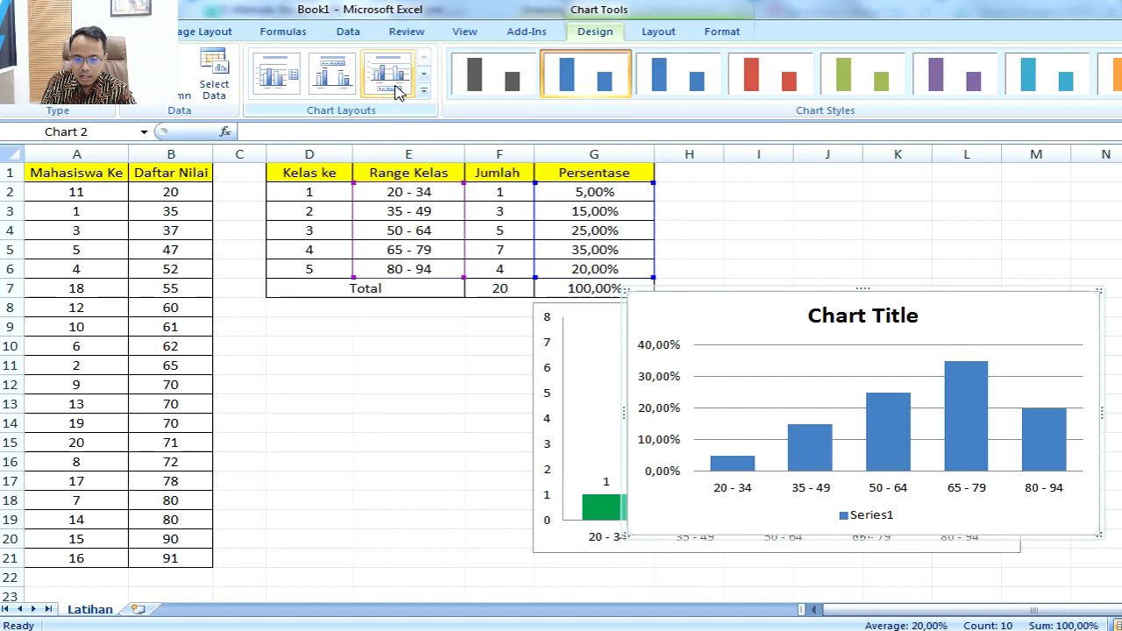
click(425, 91)
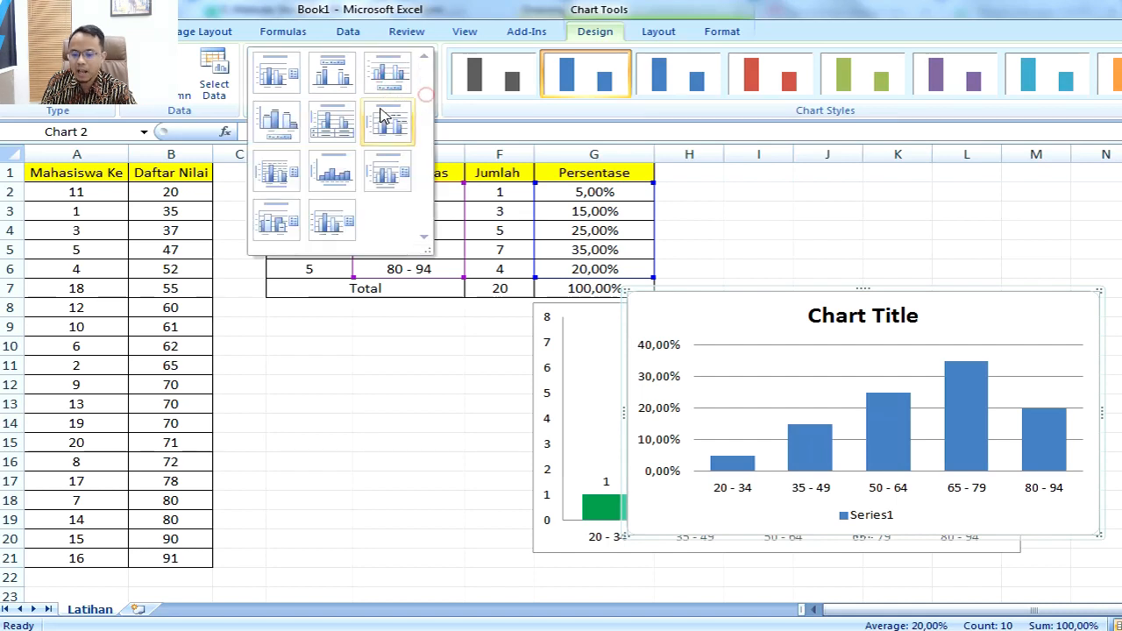
click(285, 132)
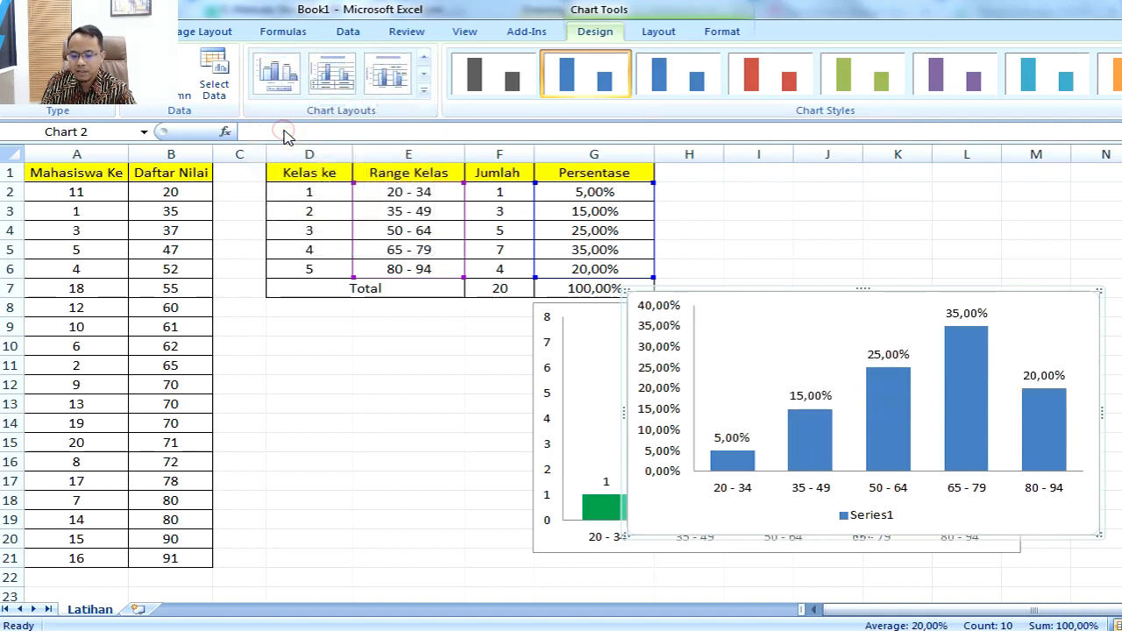
click(861, 517)
key(Delete)
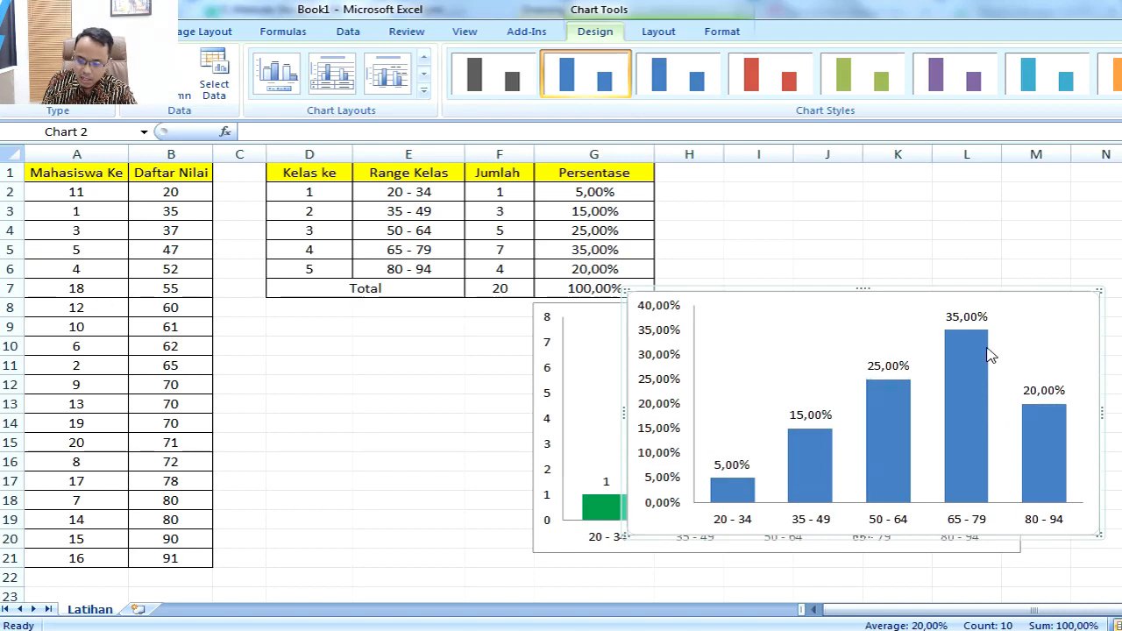
Step: Move the Persentase chart directly below the Jumlah chart and widen it to line up with that chart's edge
scroll(928, 279, down, 2)
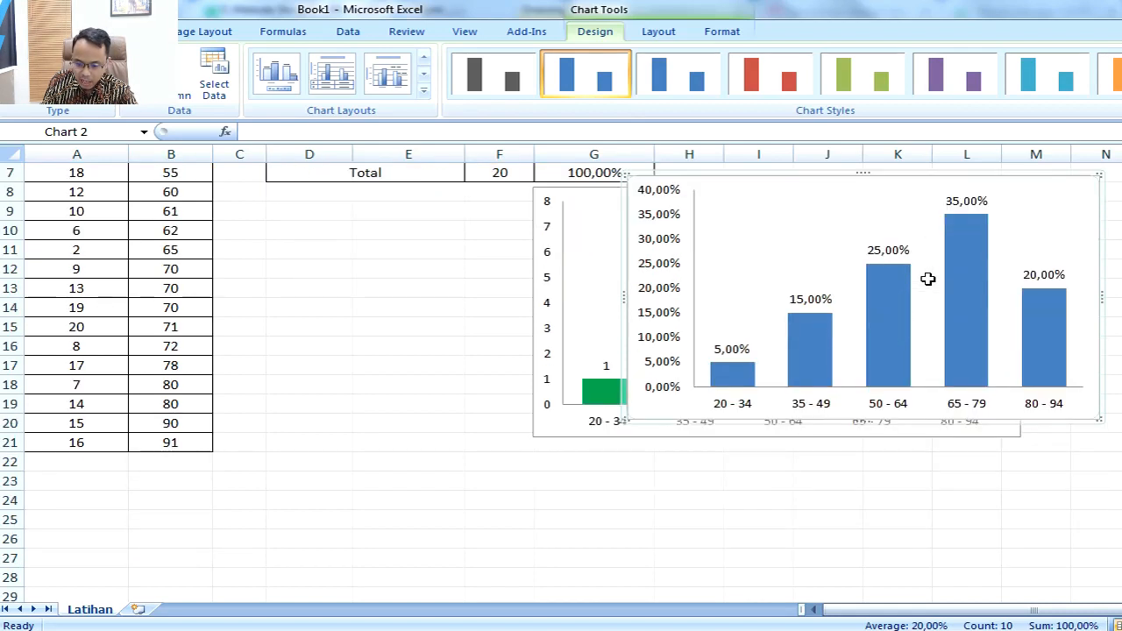
drag(824, 170, 732, 439)
scroll(985, 410, down, 1)
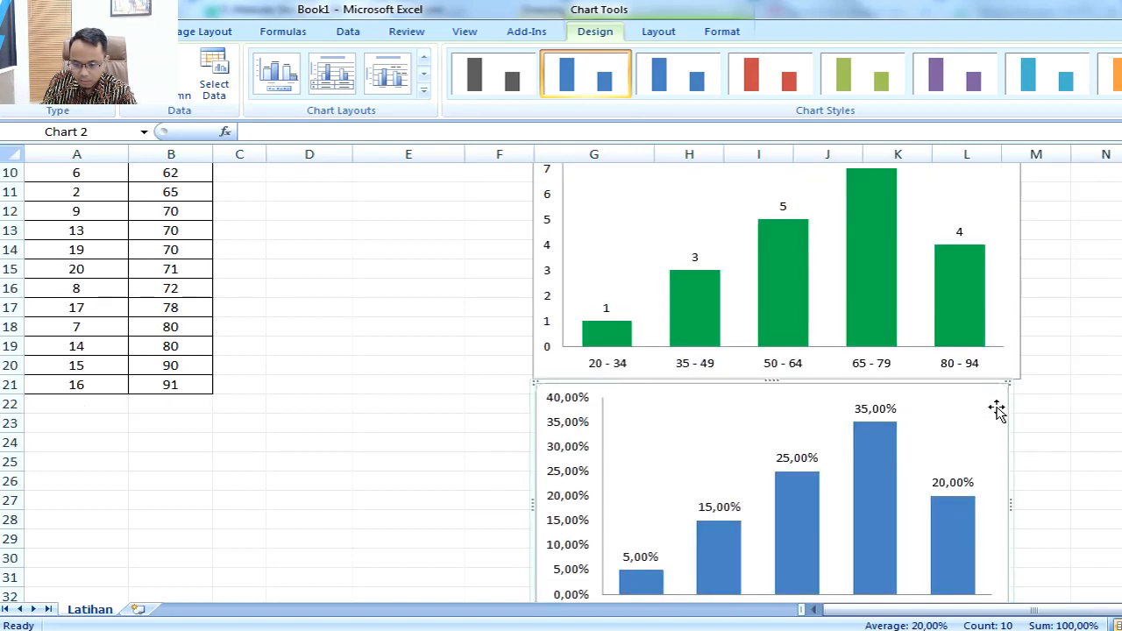
scroll(1014, 463, down, 1)
scroll(991, 448, down, 1)
scroll(991, 447, down, 2)
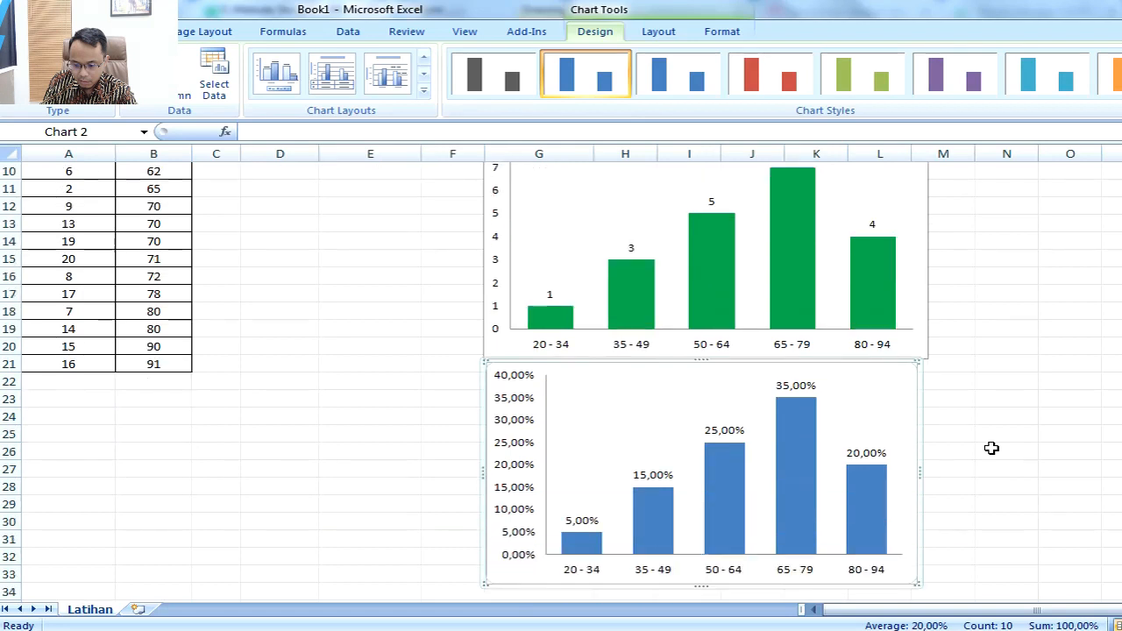
scroll(992, 448, up, 1)
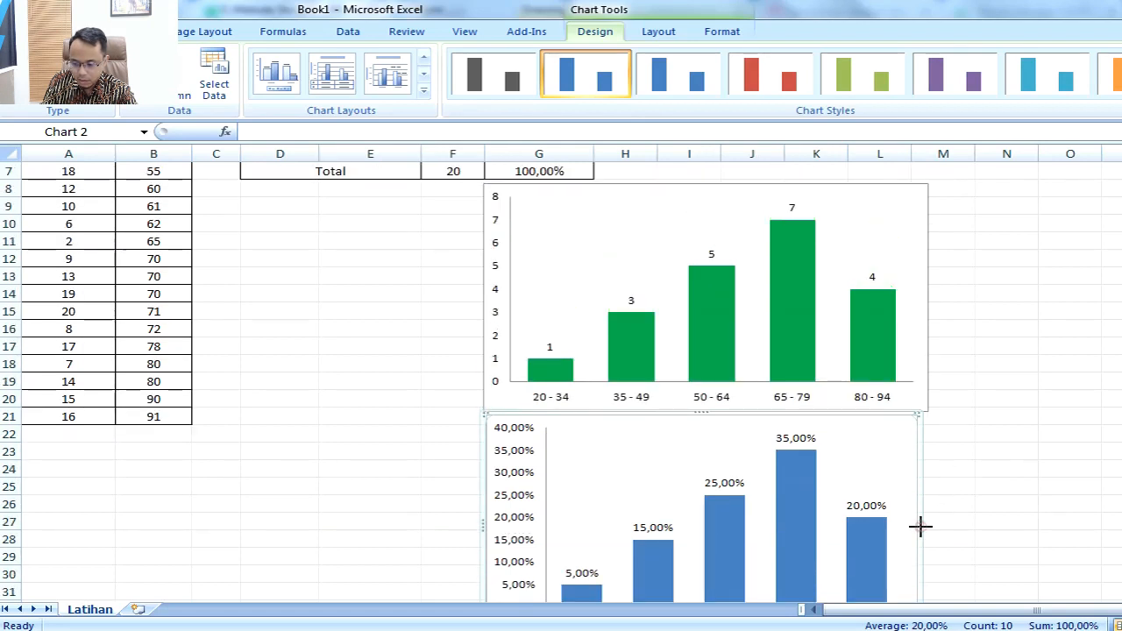
drag(919, 526, 930, 526)
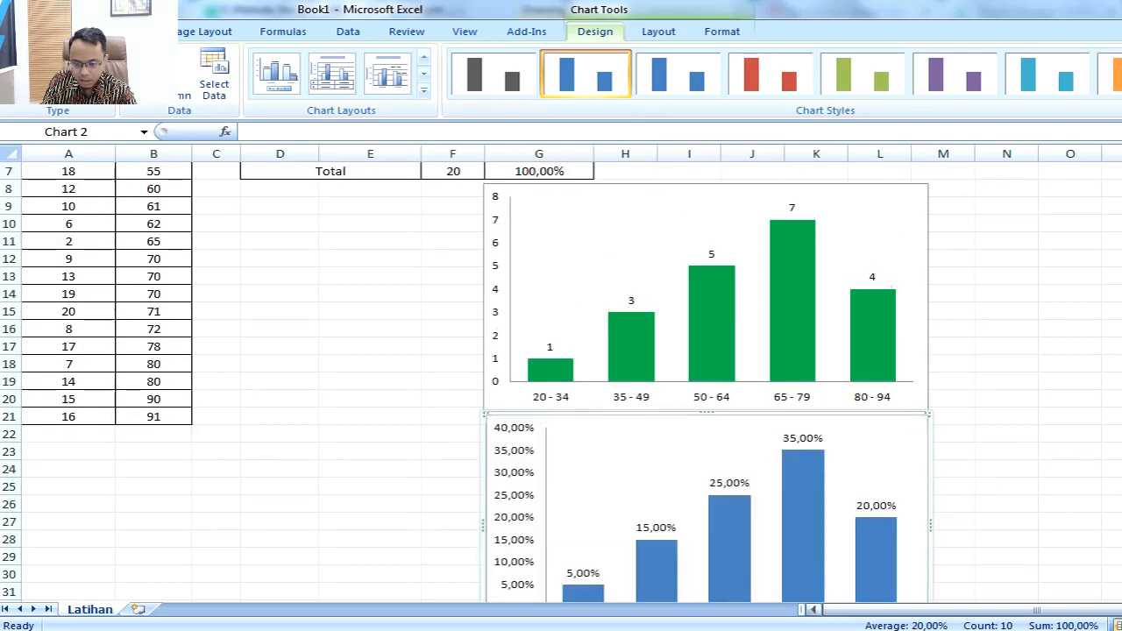
scroll(975, 467, down, 1)
scroll(975, 468, down, 2)
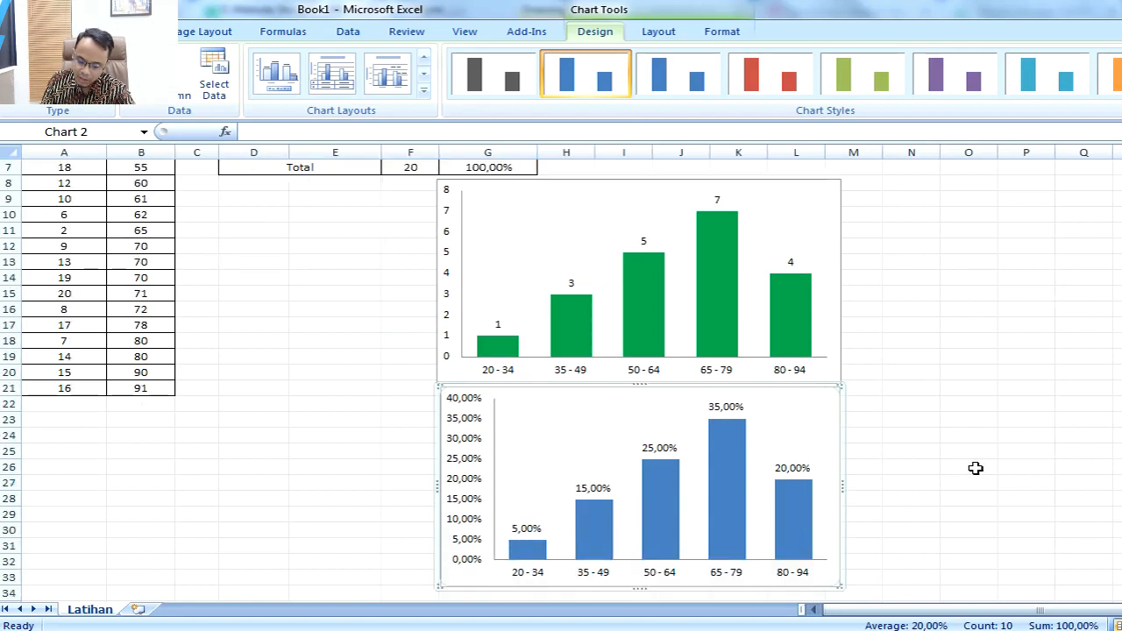
click(964, 359)
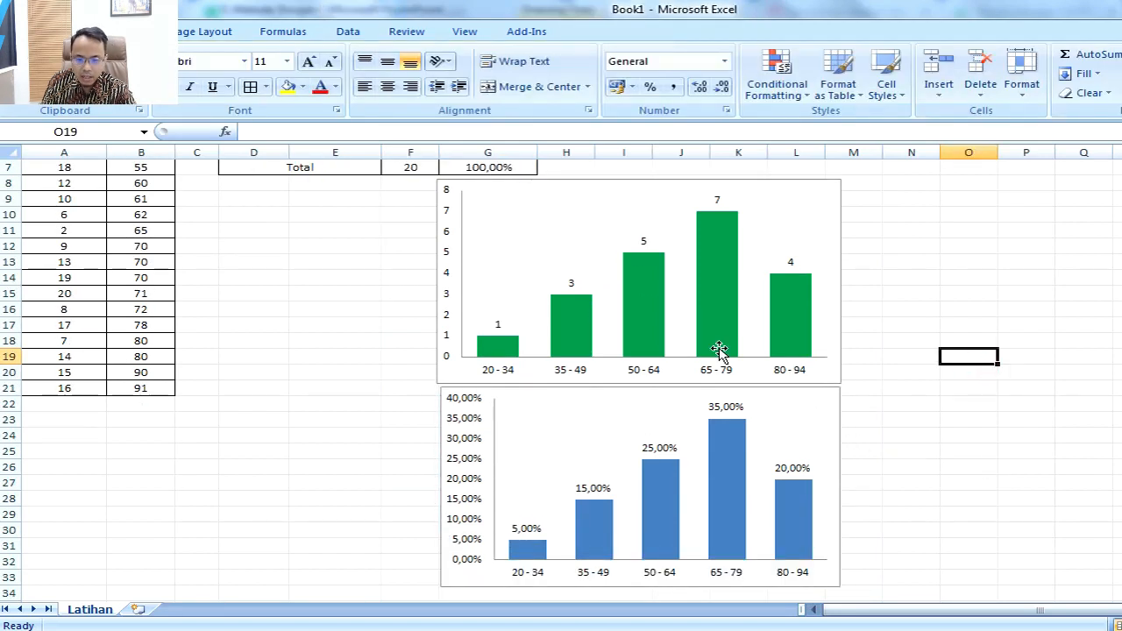
Step: Fill all the bars of the Persentase column chart with the same green as the Jumlah chart
click(728, 447)
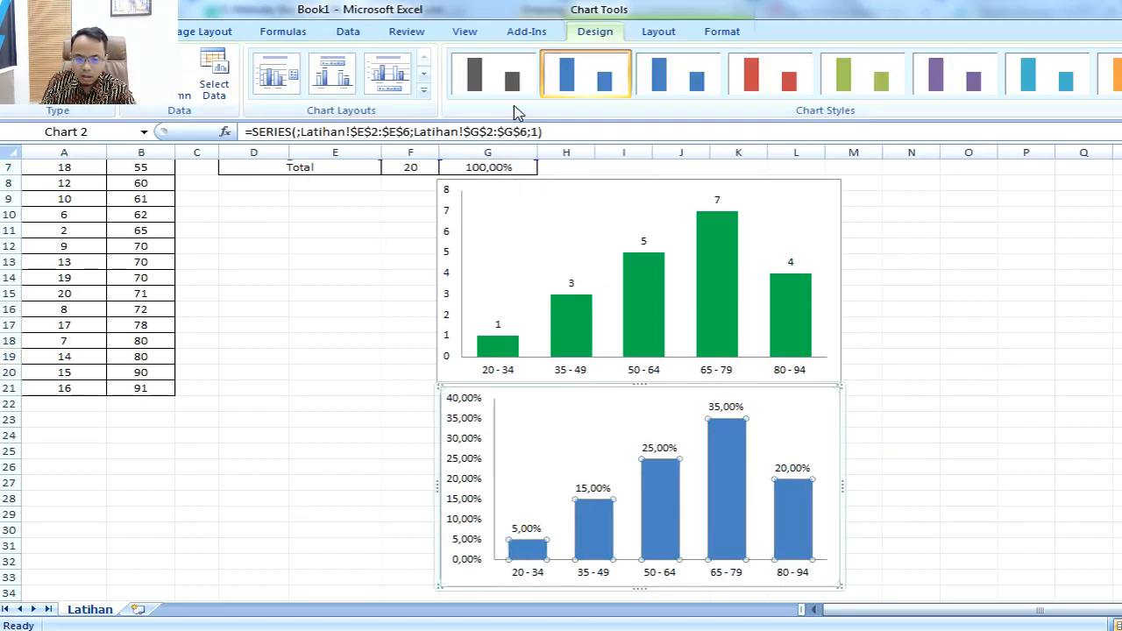
click(67, 32)
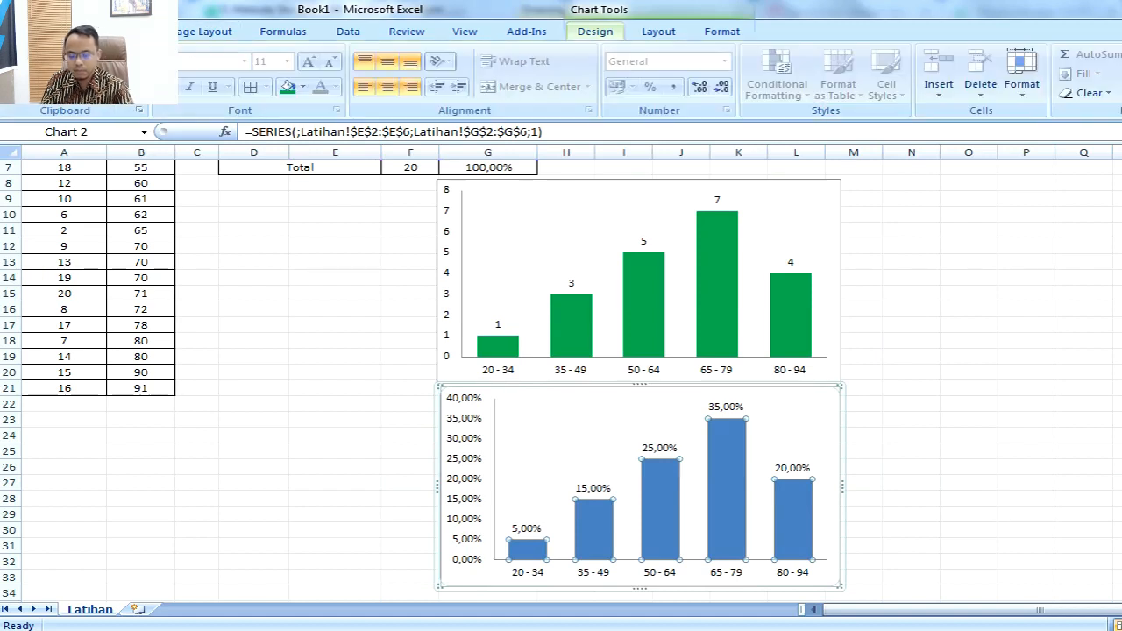
click(288, 87)
click(931, 376)
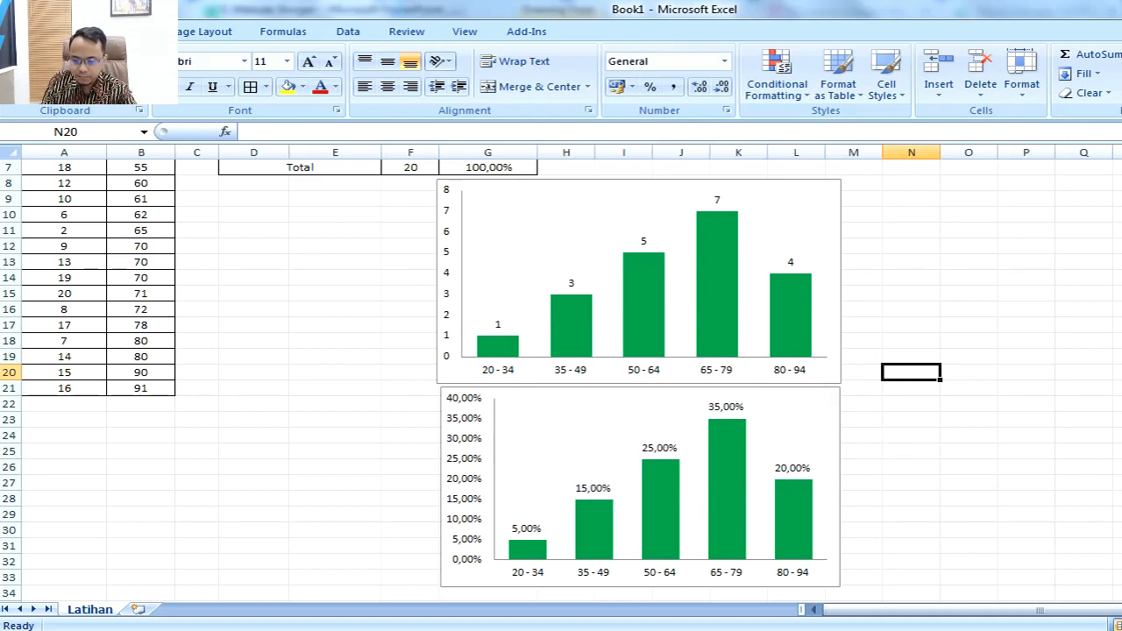
Step: Switch to PowerPoint and review the bar chart and pie chart tasks listed on slide 5
key(alt+Tab)
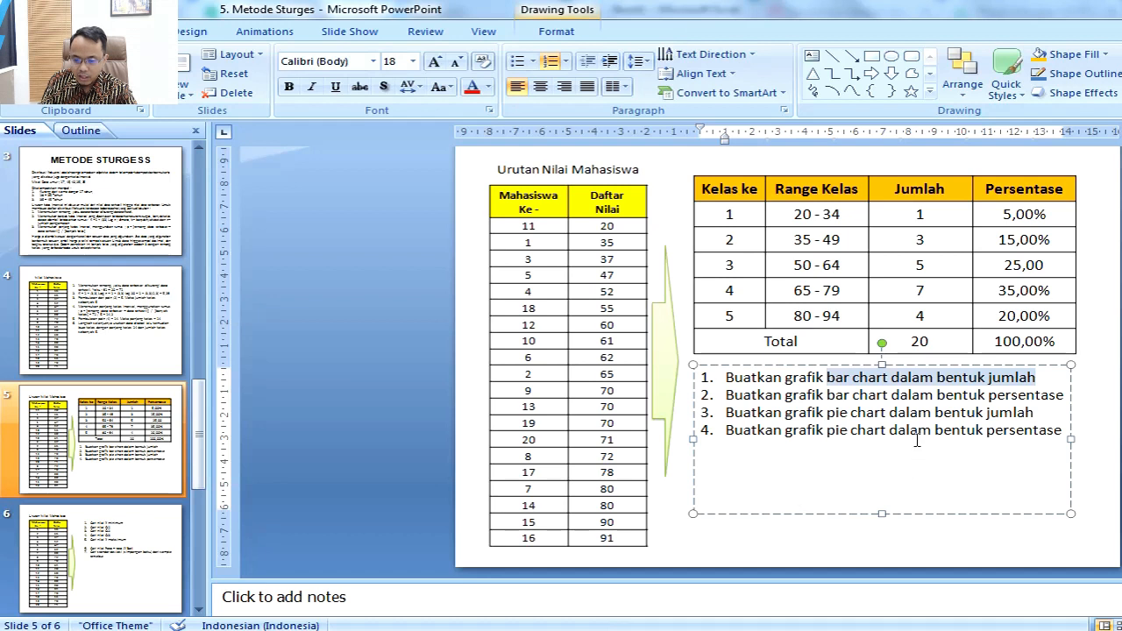
click(774, 394)
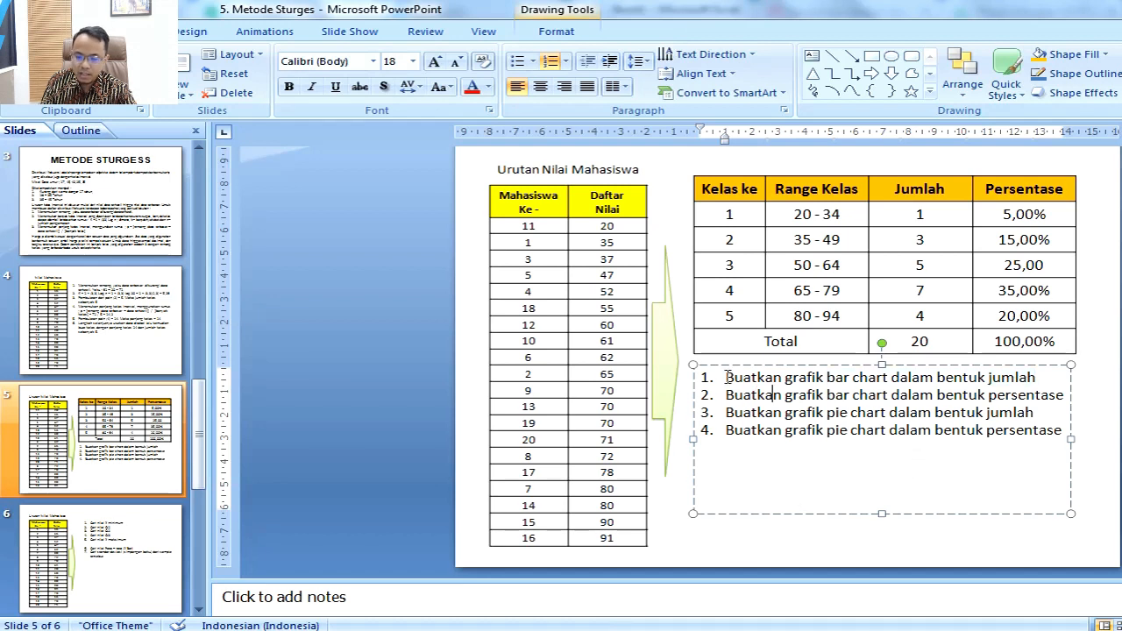
drag(727, 377, 1070, 395)
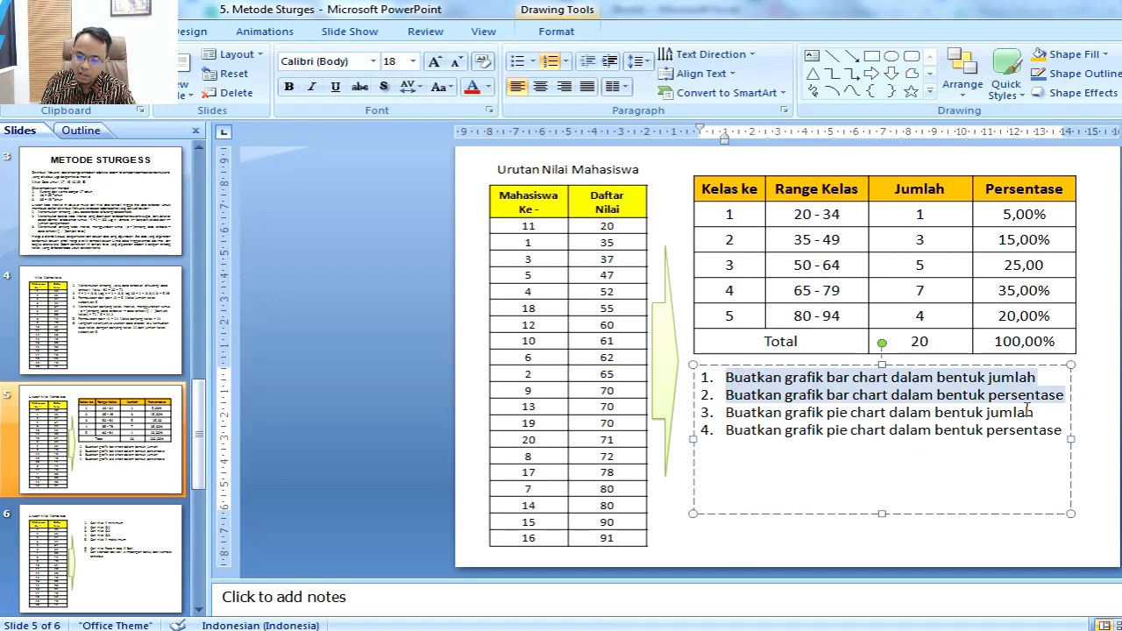
click(736, 426)
drag(731, 413, 1063, 424)
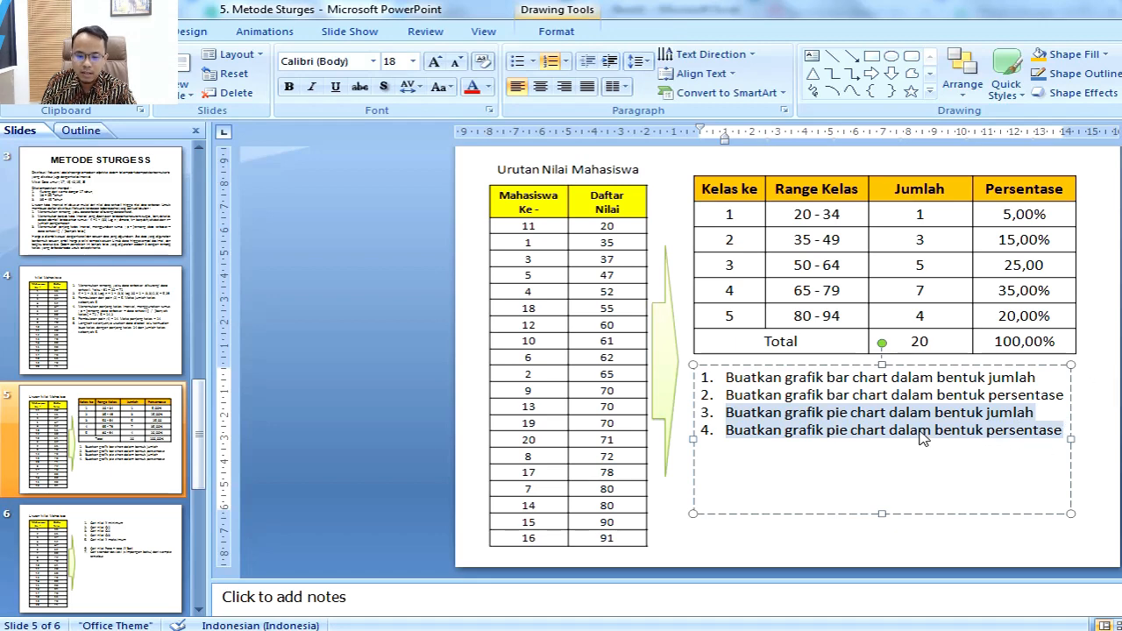
Step: Switch to Excel and copy the frequency table D1:G7 as values only to E35, below the Persentase chart
key(alt+Tab)
scroll(858, 398, up, 2)
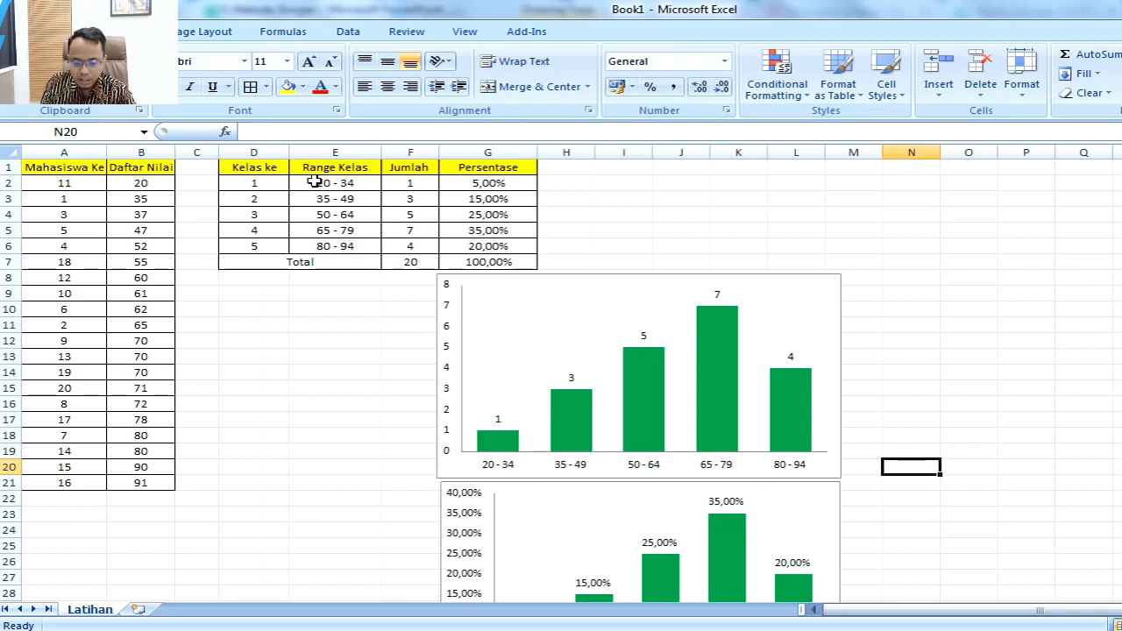
drag(259, 167, 498, 263)
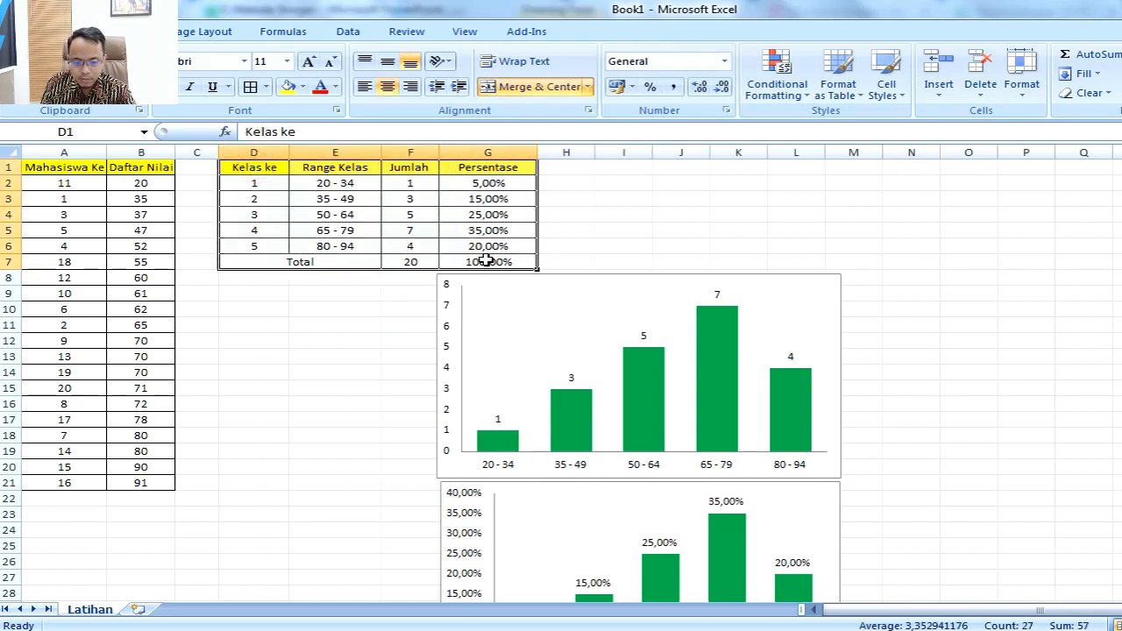
key(ctrl+c)
scroll(517, 266, down, 9)
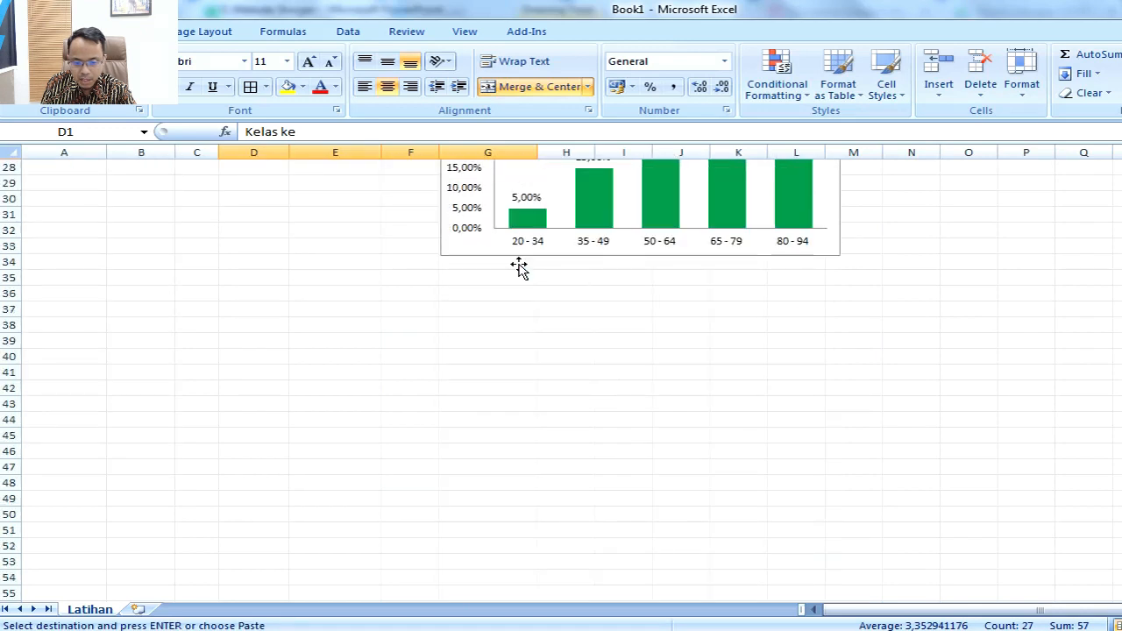
scroll(519, 268, down, 1)
scroll(330, 265, down, 1)
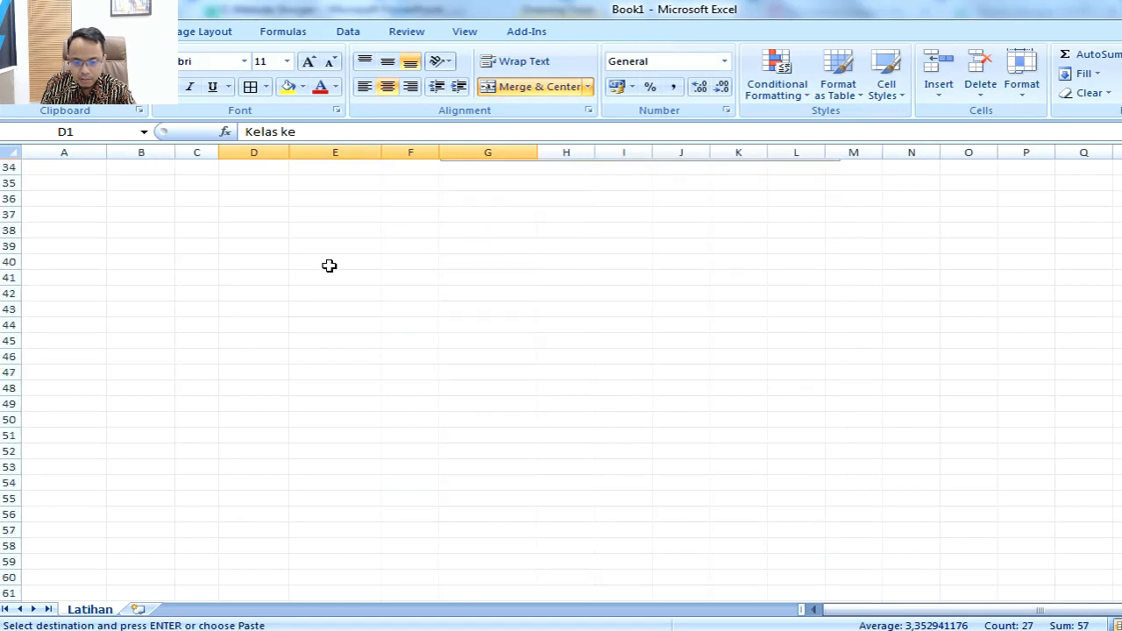
right_click(317, 179)
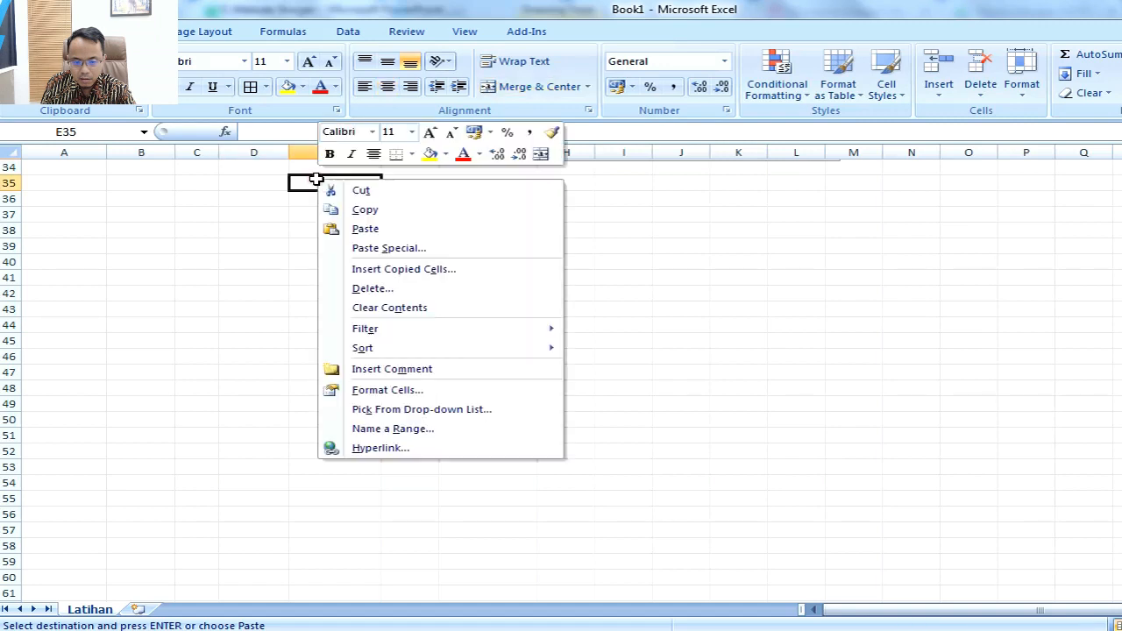
click(370, 247)
double_click(278, 191)
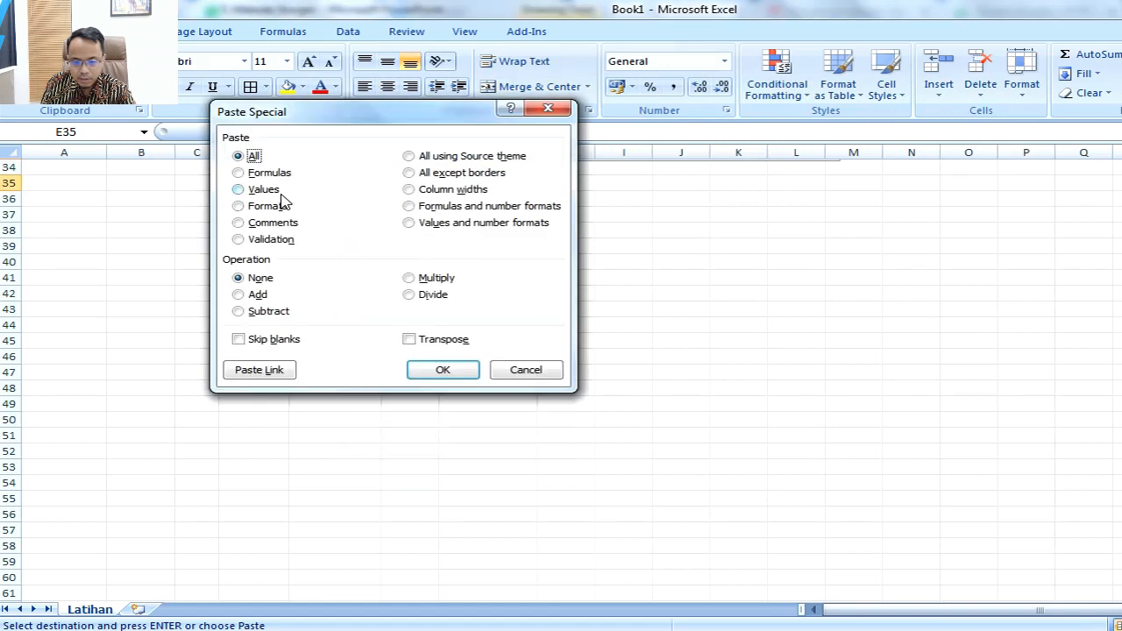
click(429, 308)
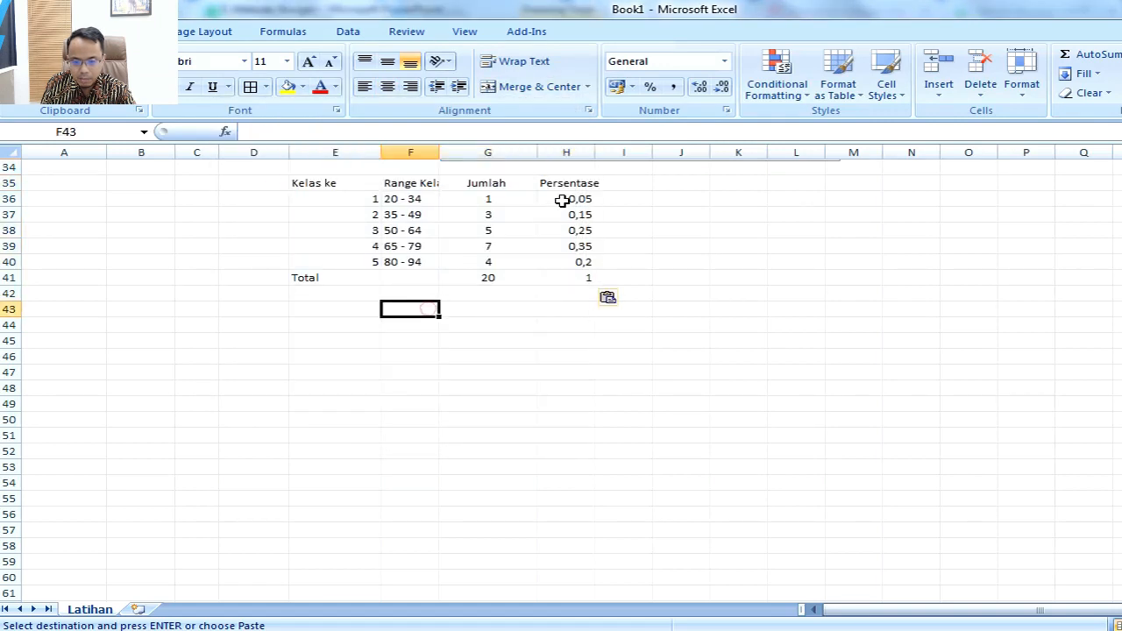
Step: Format the copied Persentase values in H35:H41 as percentages with two decimals and autofit the width of column F
drag(573, 190, 579, 277)
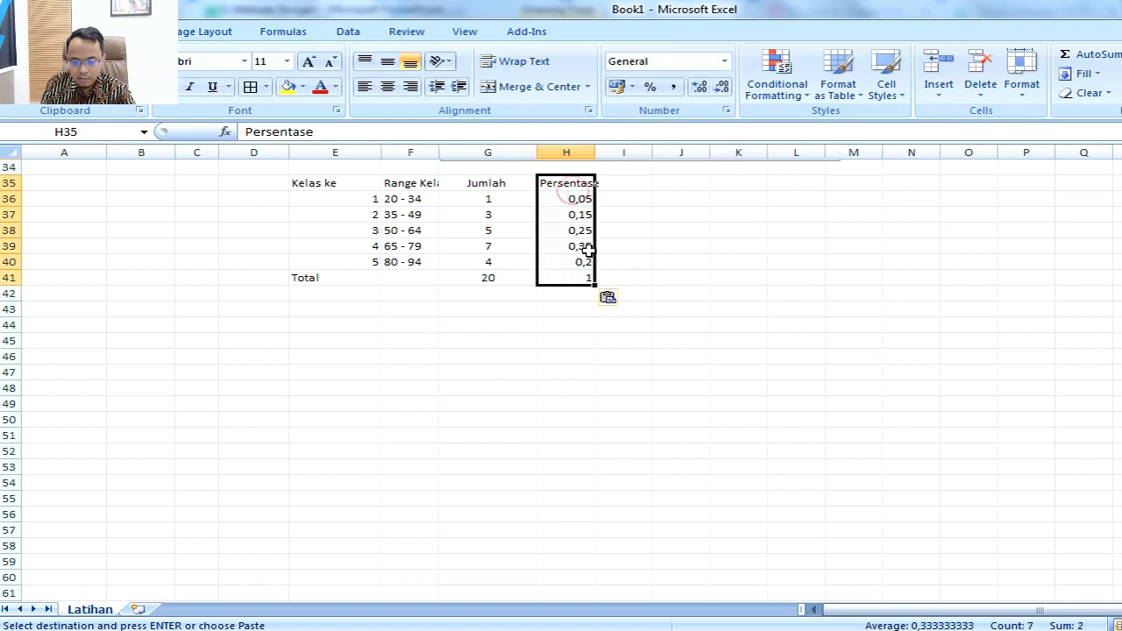
click(649, 86)
click(706, 89)
click(707, 89)
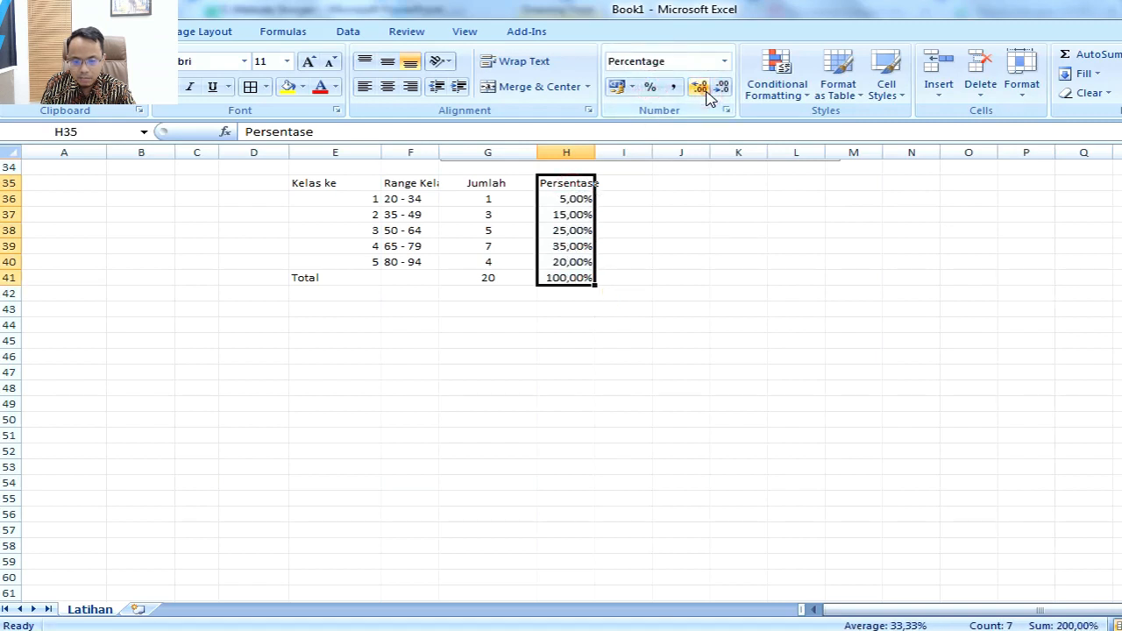
drag(439, 149, 440, 150)
double_click(440, 150)
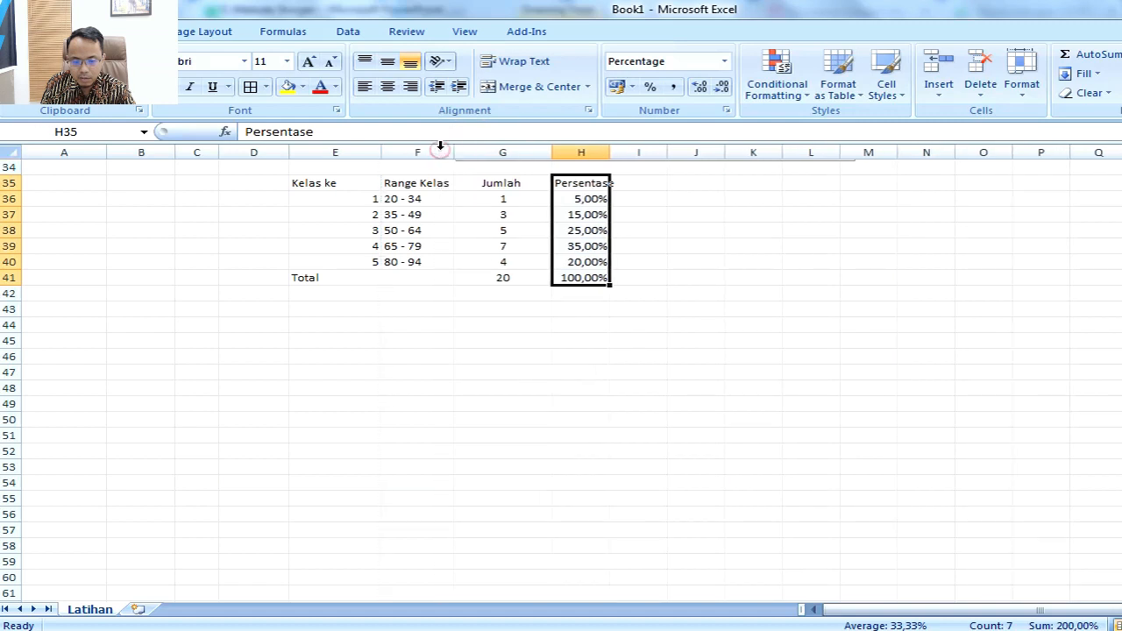
Step: Centre the Kelas ke column of the copied table and merge and centre its Total label across columns E and F
drag(357, 182, 412, 277)
click(387, 86)
click(538, 86)
click(699, 321)
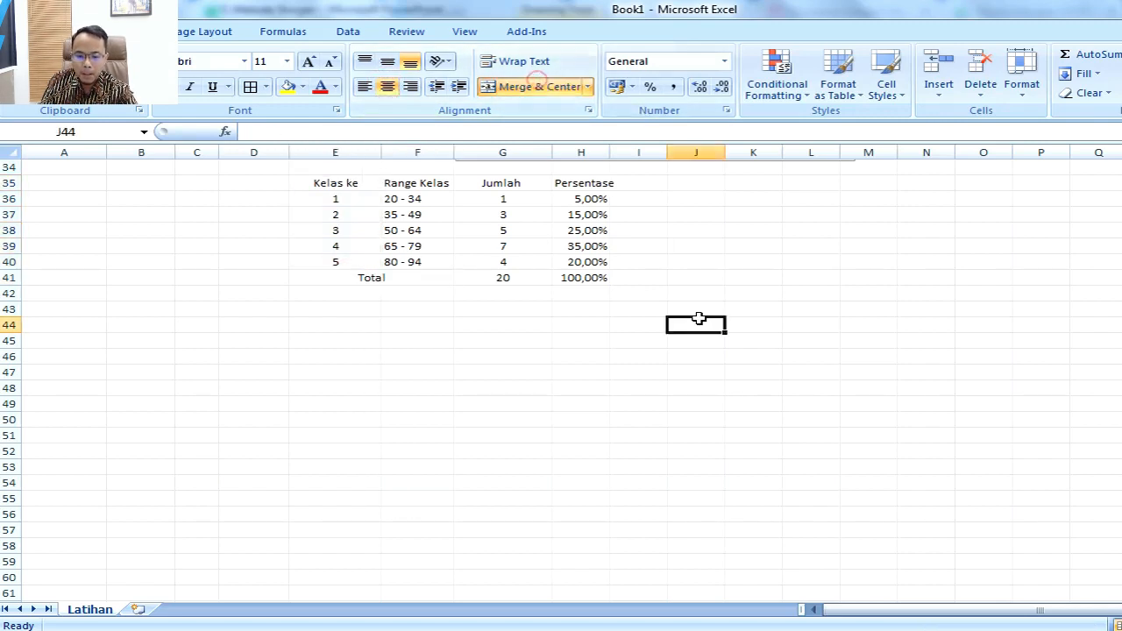
click(501, 329)
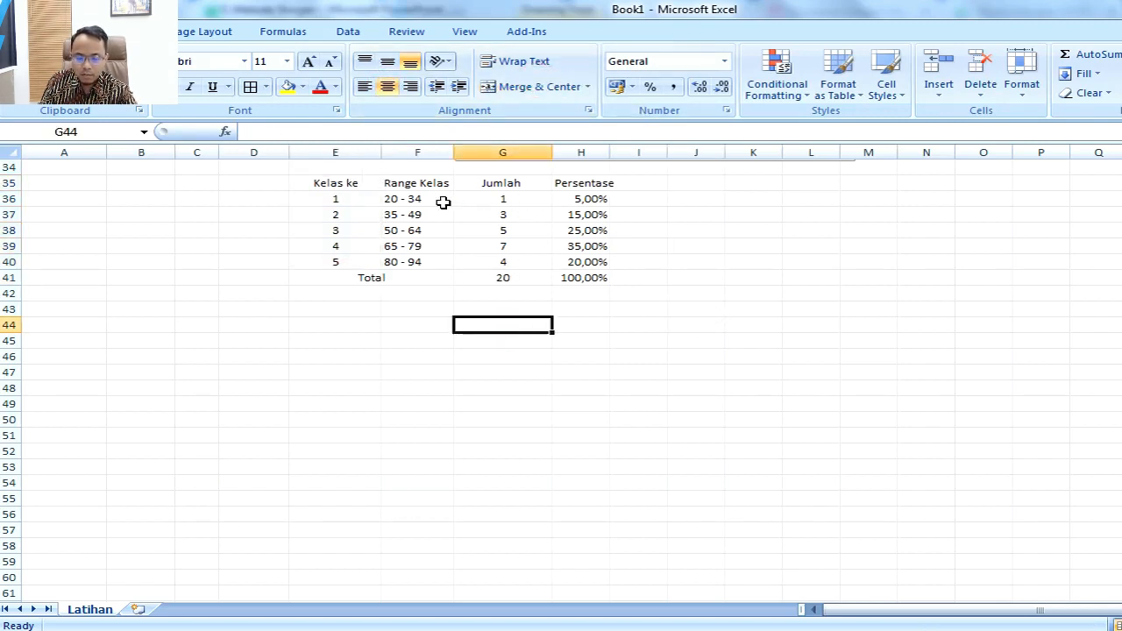
Step: Insert a basic 2-D pie chart from the Range Kelas and Jumlah values in F36:G40
drag(429, 195, 498, 262)
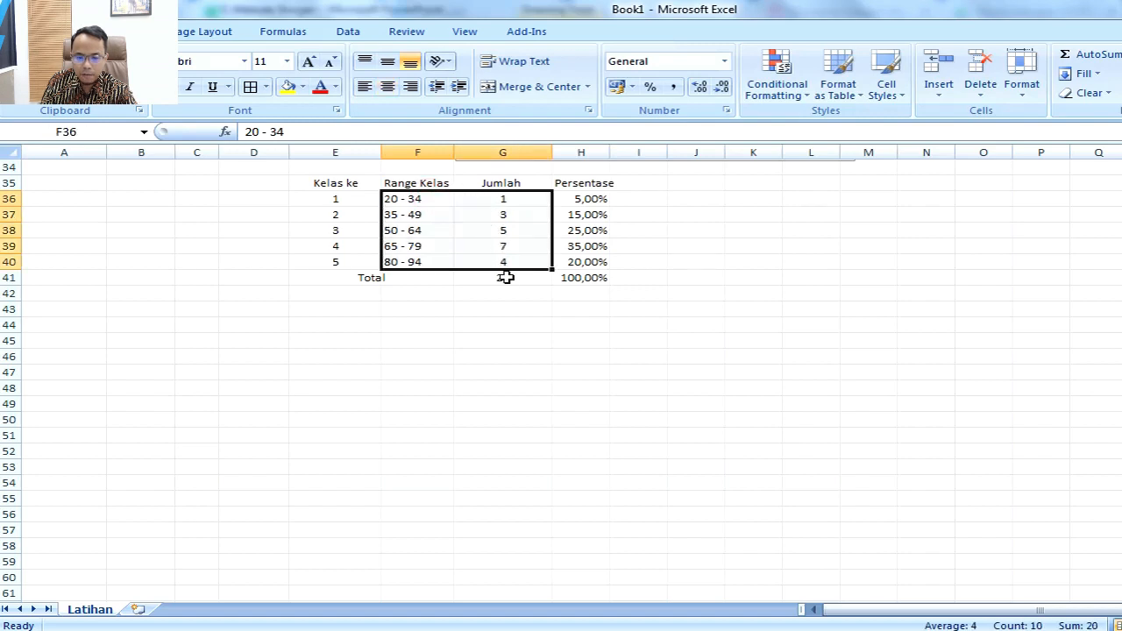
click(129, 32)
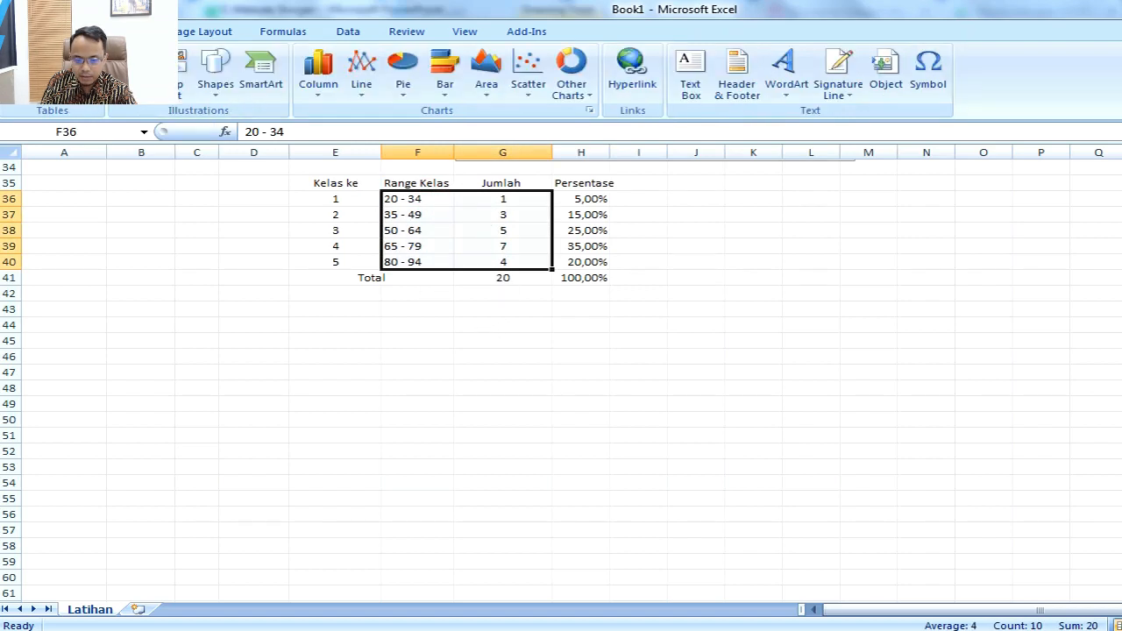
click(402, 79)
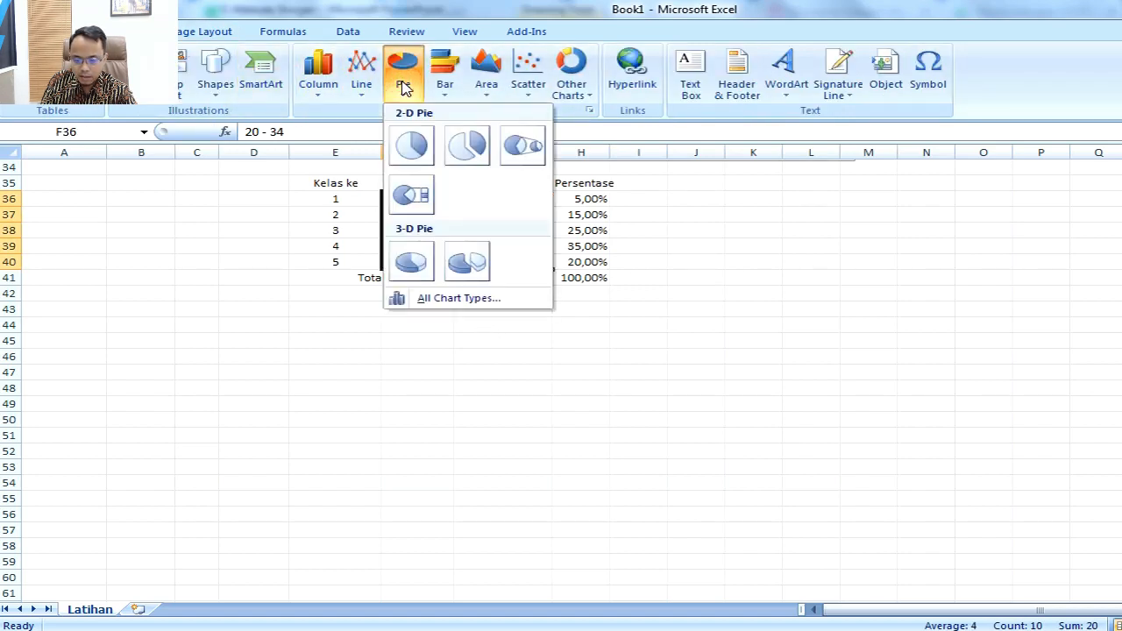
click(411, 146)
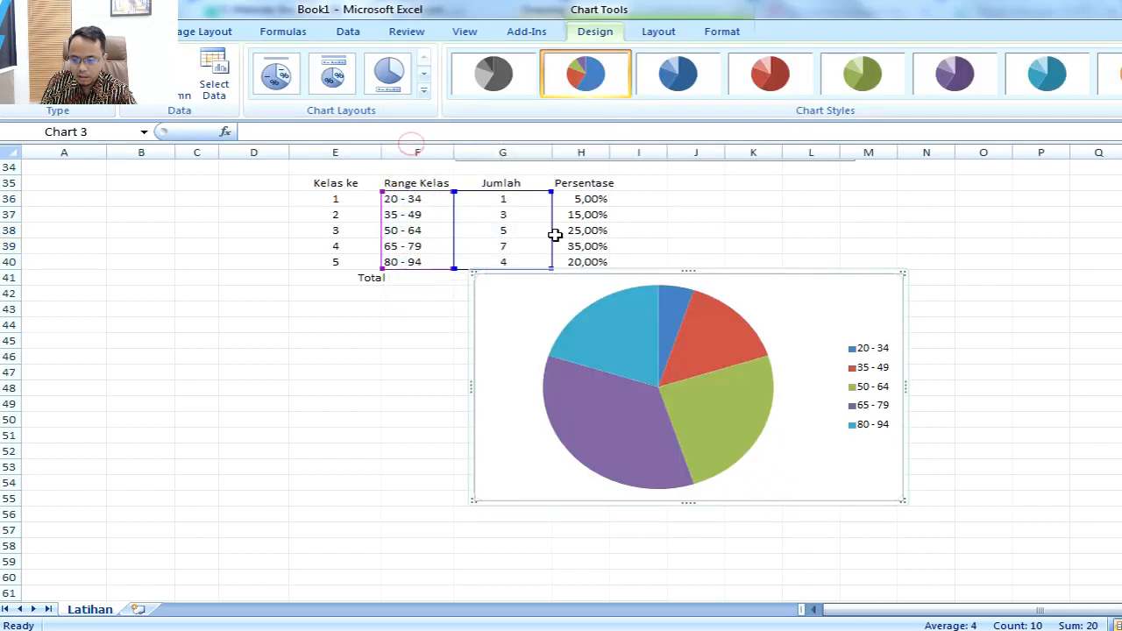
Step: Move the Jumlah pie chart beside the copied table and apply the fourth chart layout, labelling slices with category and value
drag(720, 278, 901, 253)
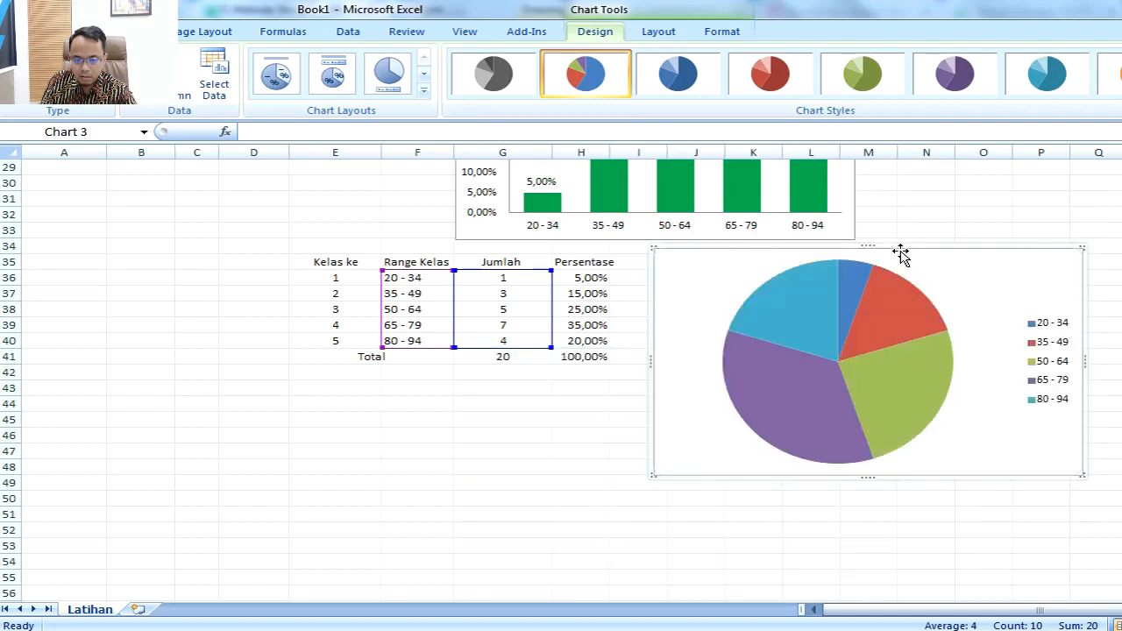
click(423, 91)
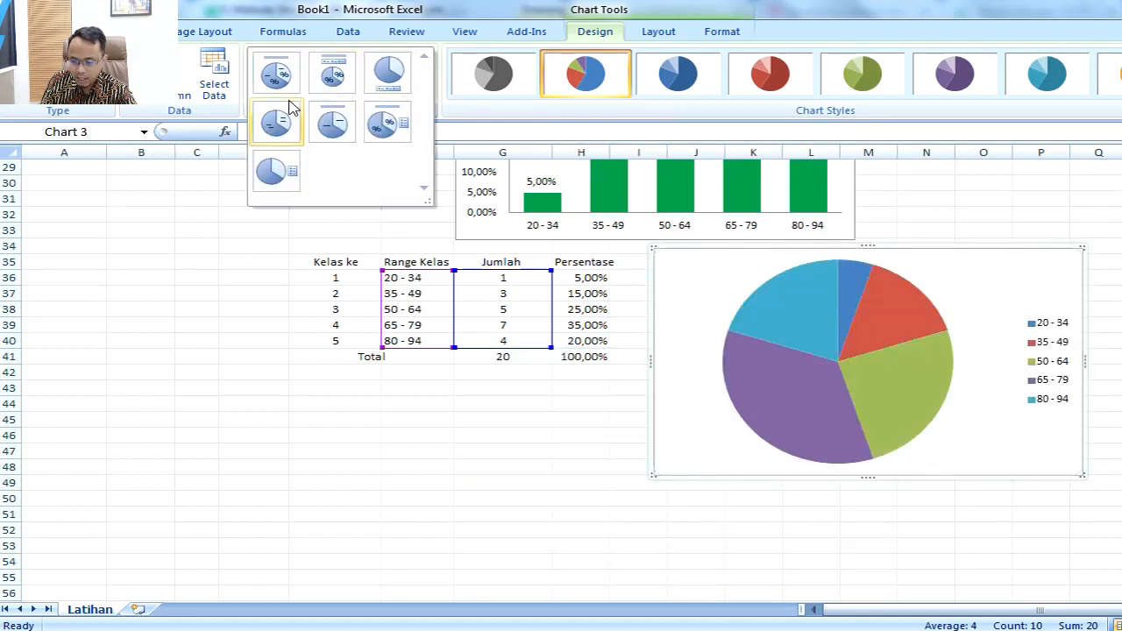
click(276, 122)
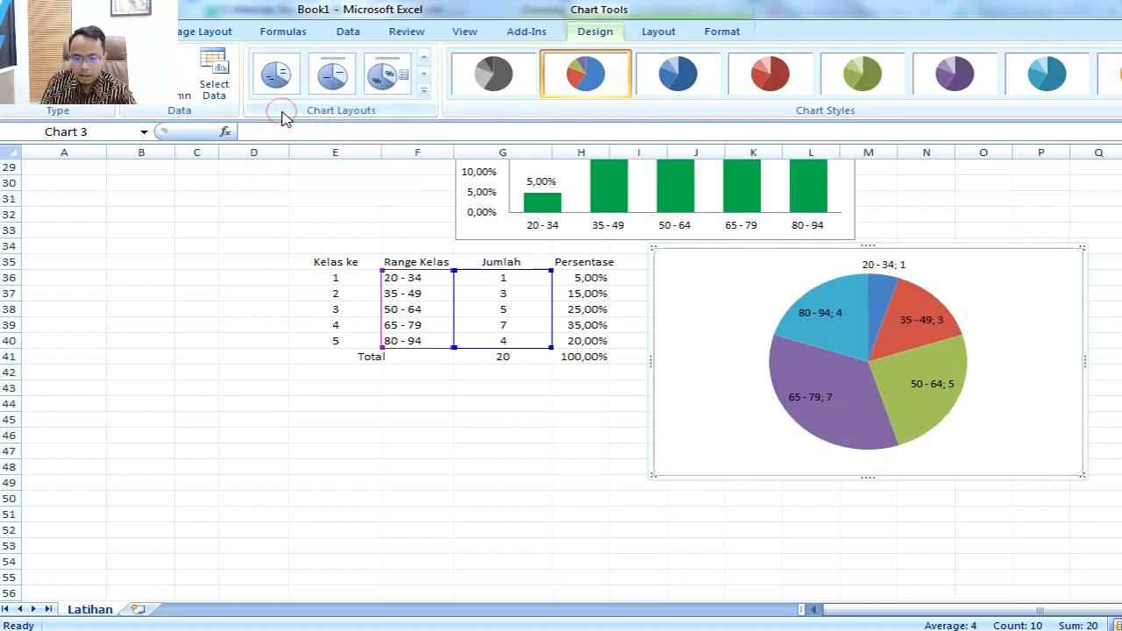
Step: Try the second and third chart layouts on the Jumlah pie chart and return to the fourth layout
click(424, 91)
click(358, 85)
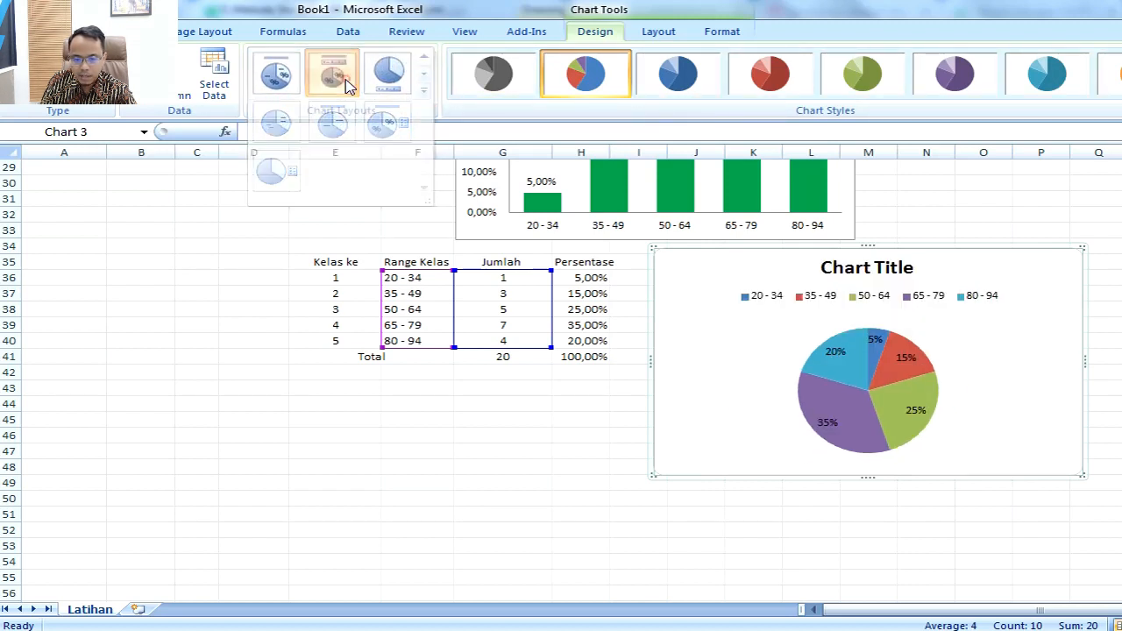
click(426, 98)
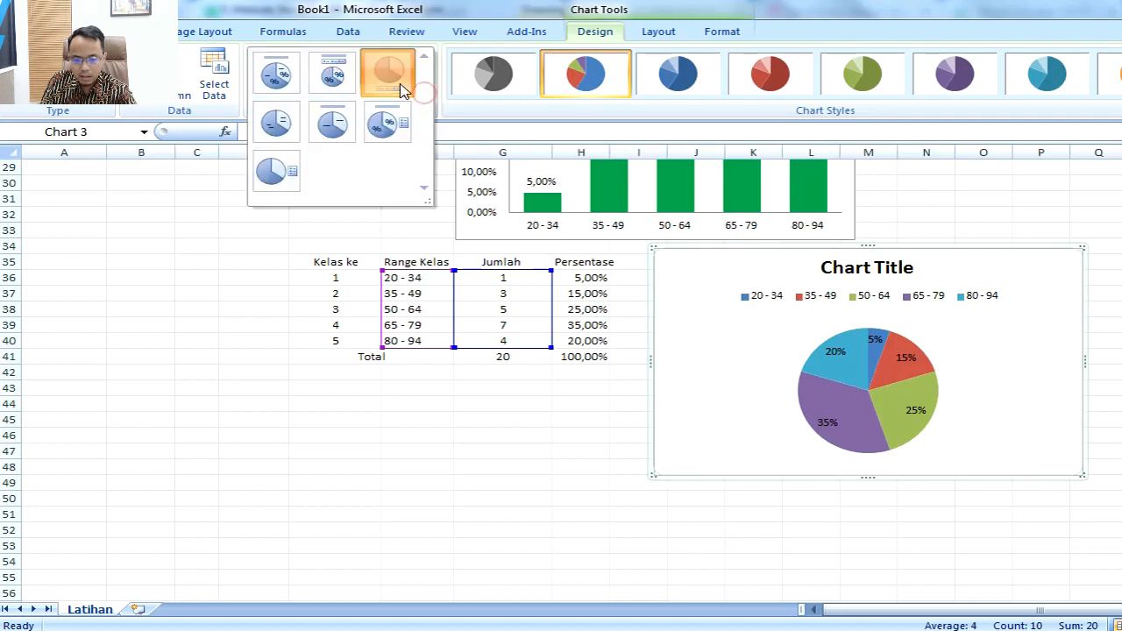
click(398, 85)
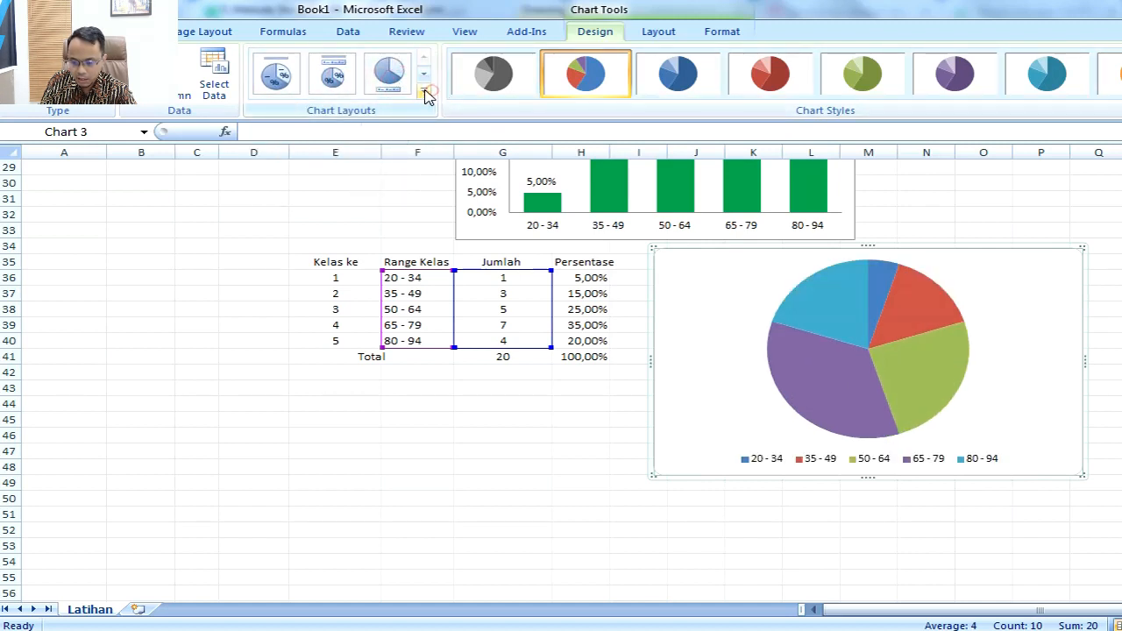
click(424, 91)
click(283, 127)
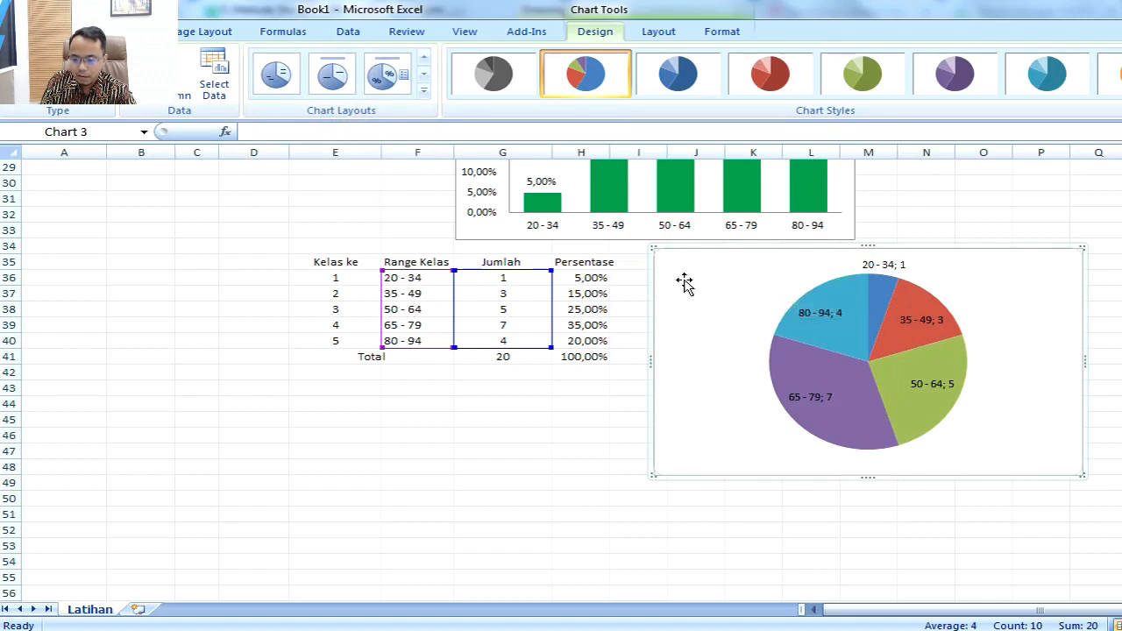
Step: Look over the plot area formatting options of the Jumlah pie chart without changing them
click(959, 317)
right_click(959, 311)
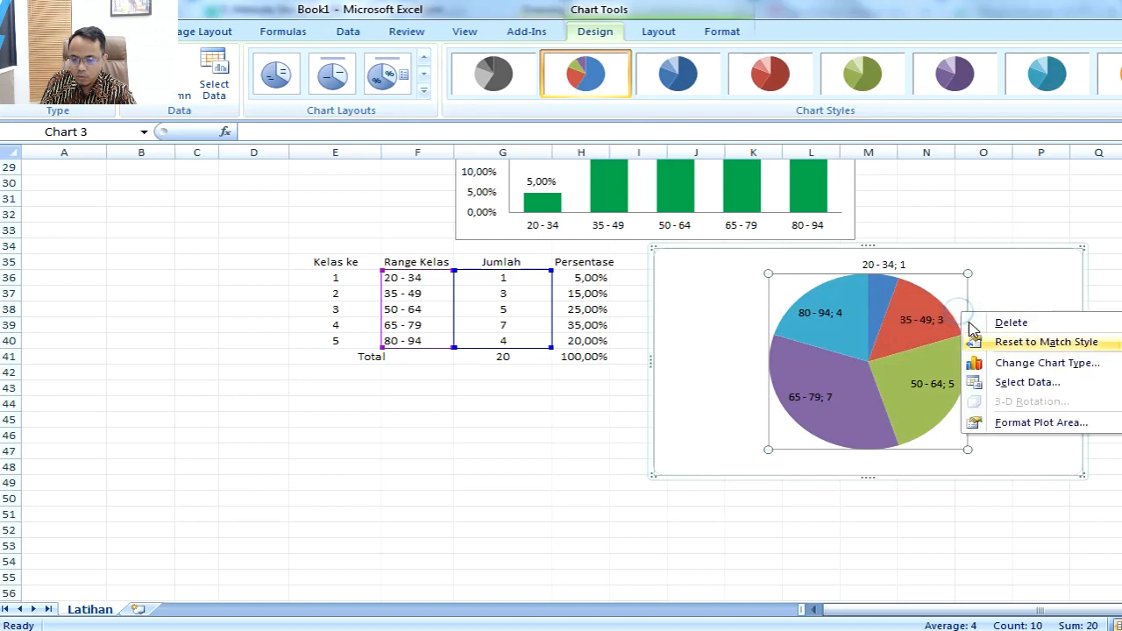
click(1008, 422)
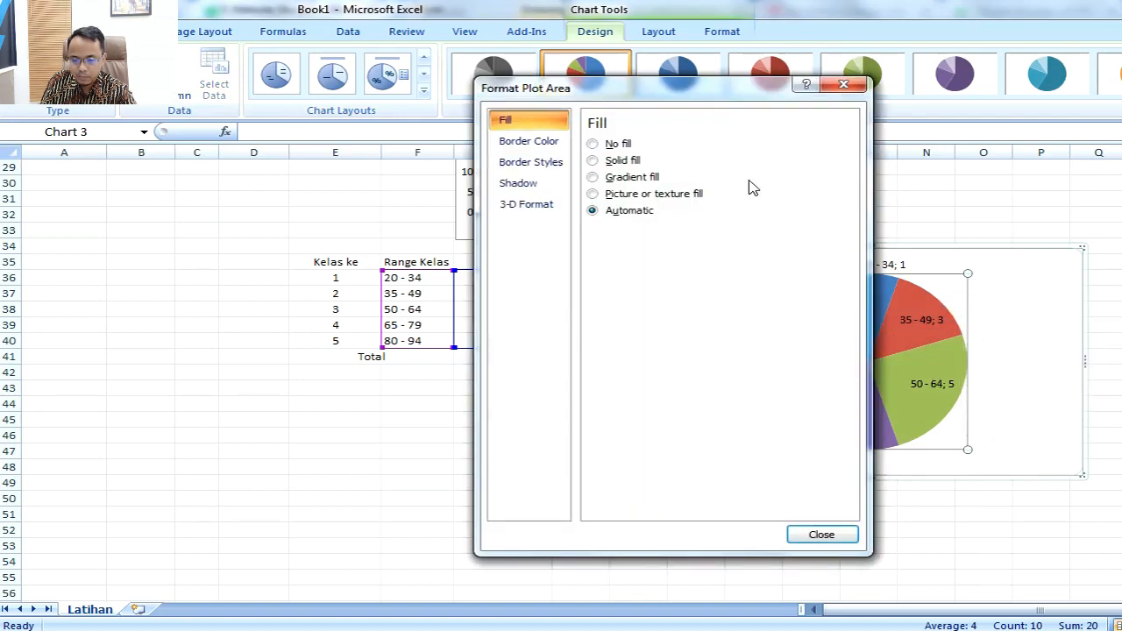
drag(674, 102, 359, 101)
click(495, 534)
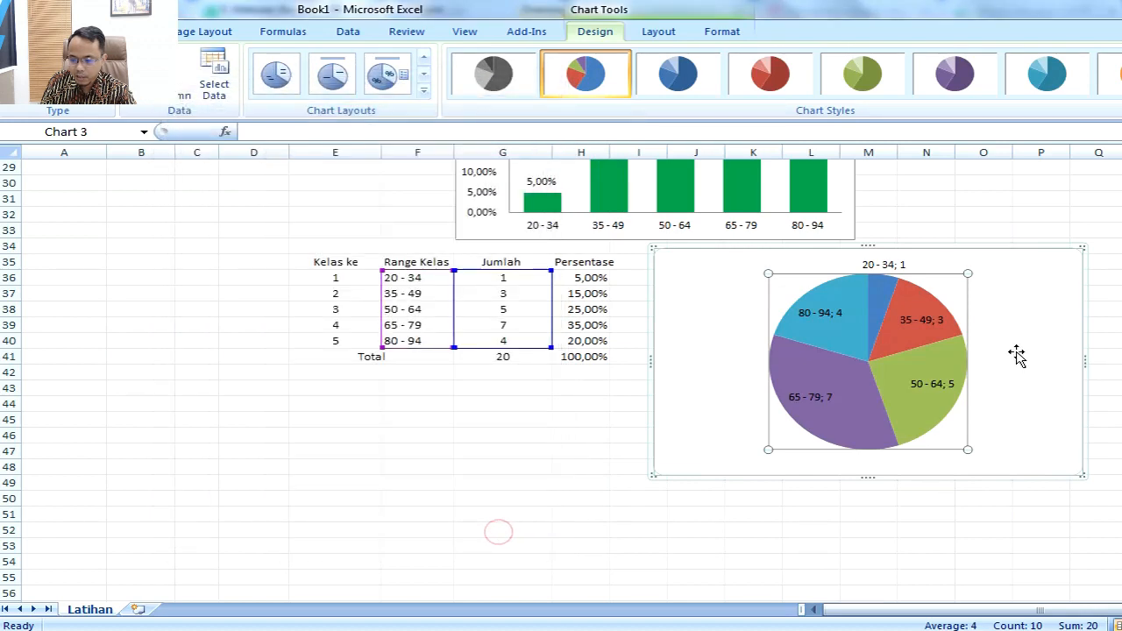
right_click(1017, 353)
click(974, 360)
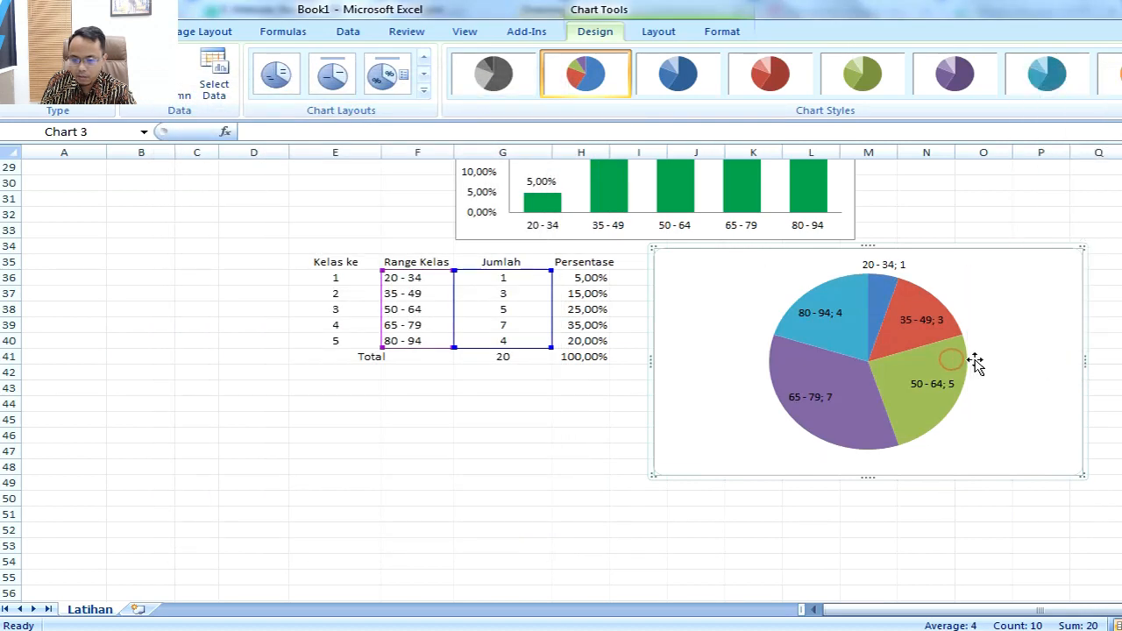
Step: Examine the pie series' formatting options, including fill, border, shadow and slice rotation, without changing them
click(955, 357)
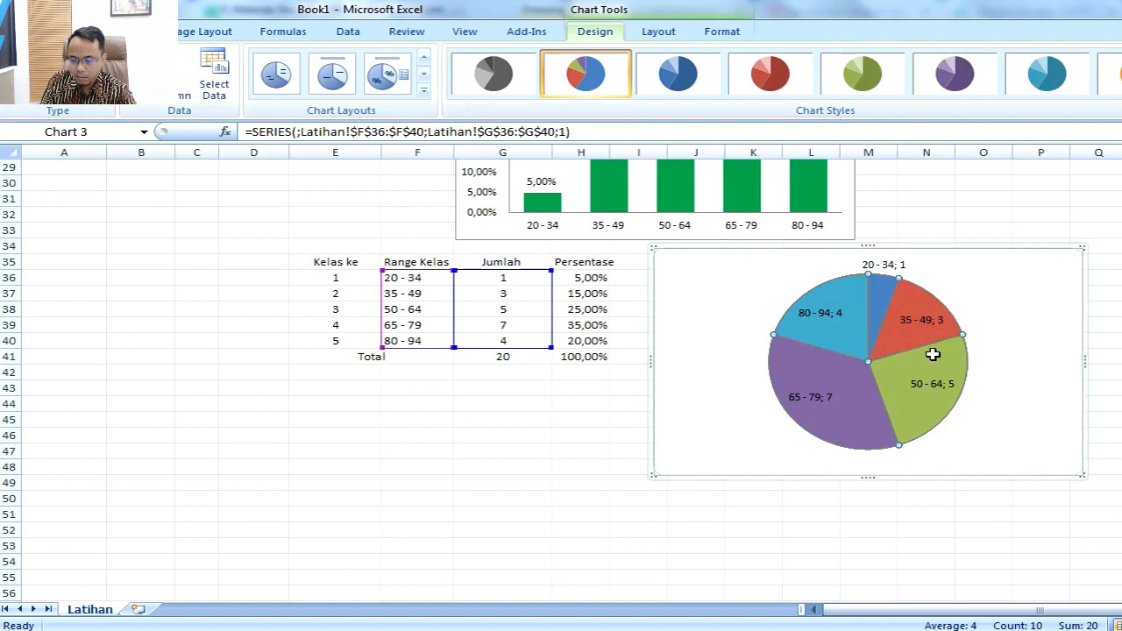
right_click(950, 363)
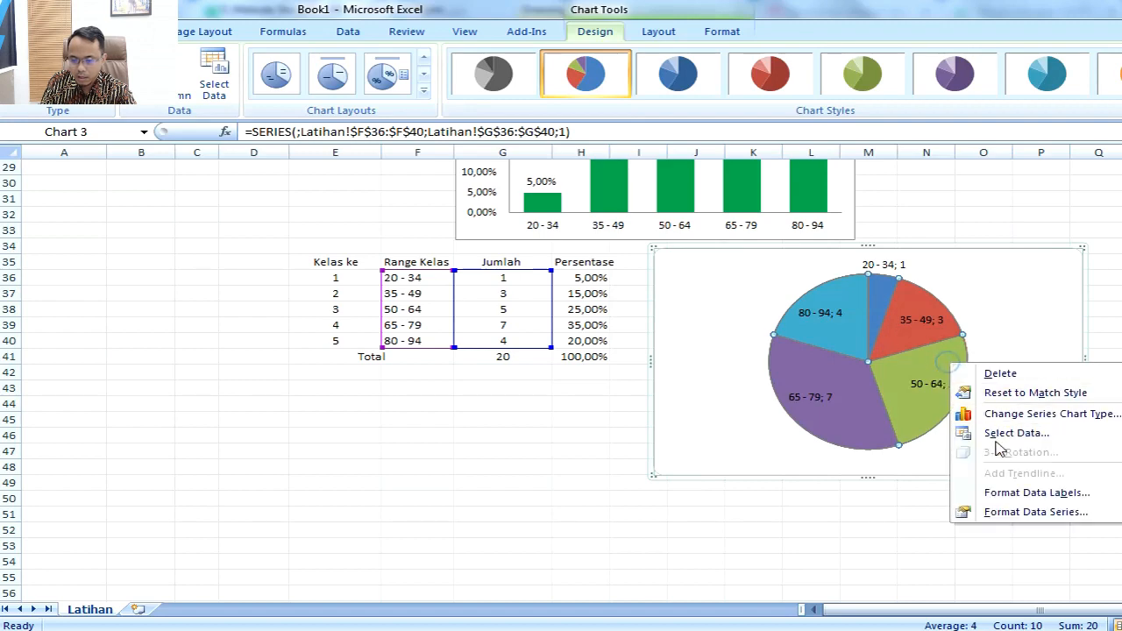
click(1021, 512)
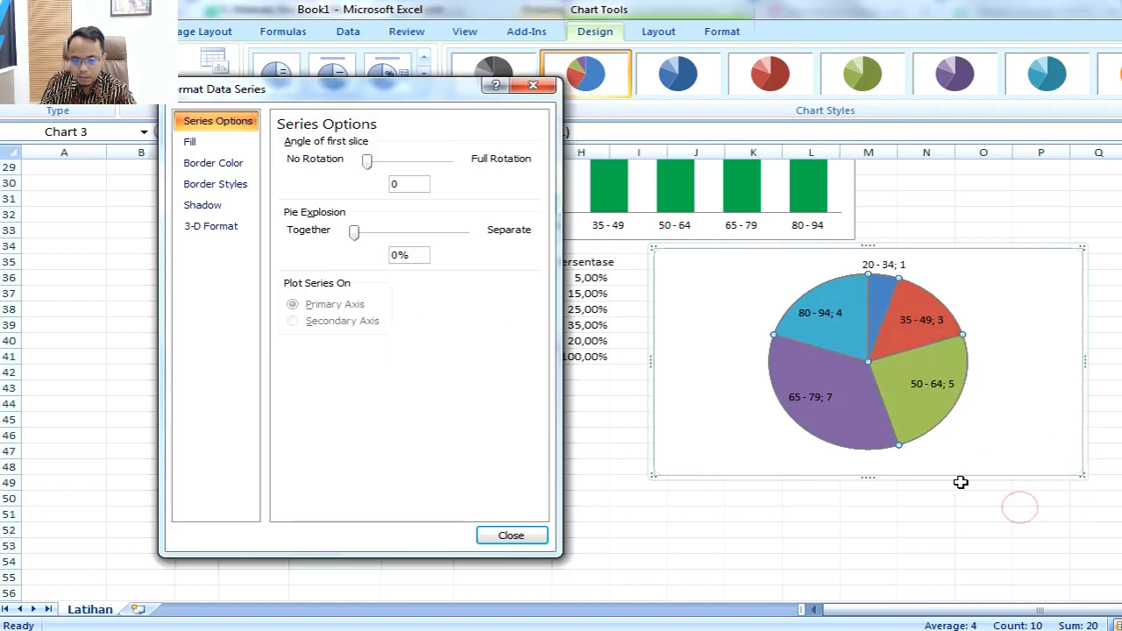
click(203, 144)
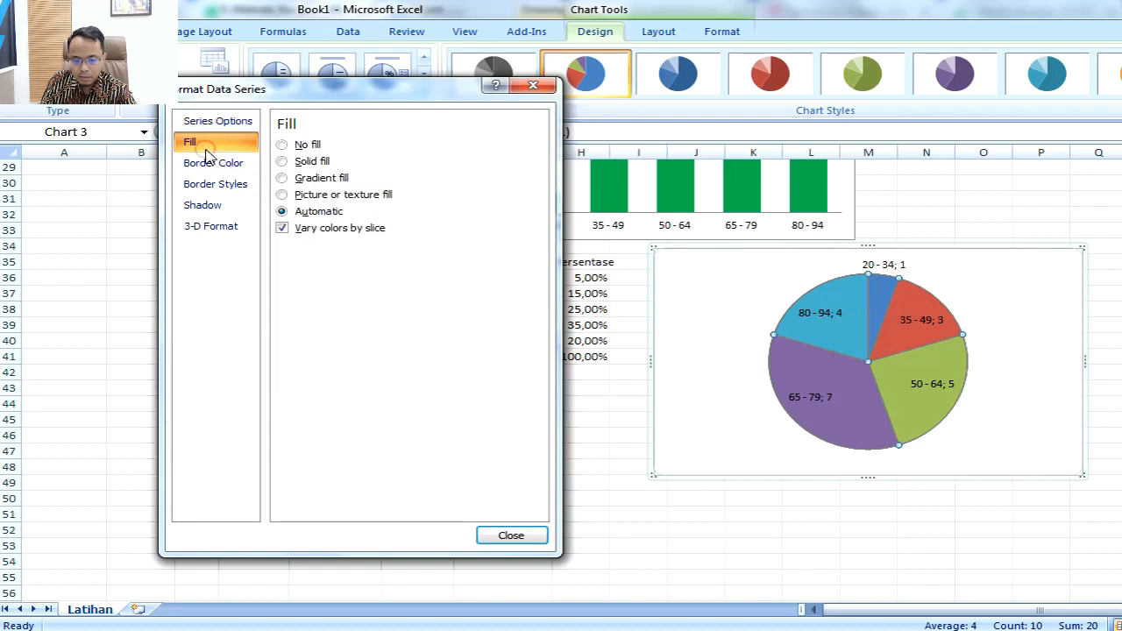
click(223, 231)
click(210, 206)
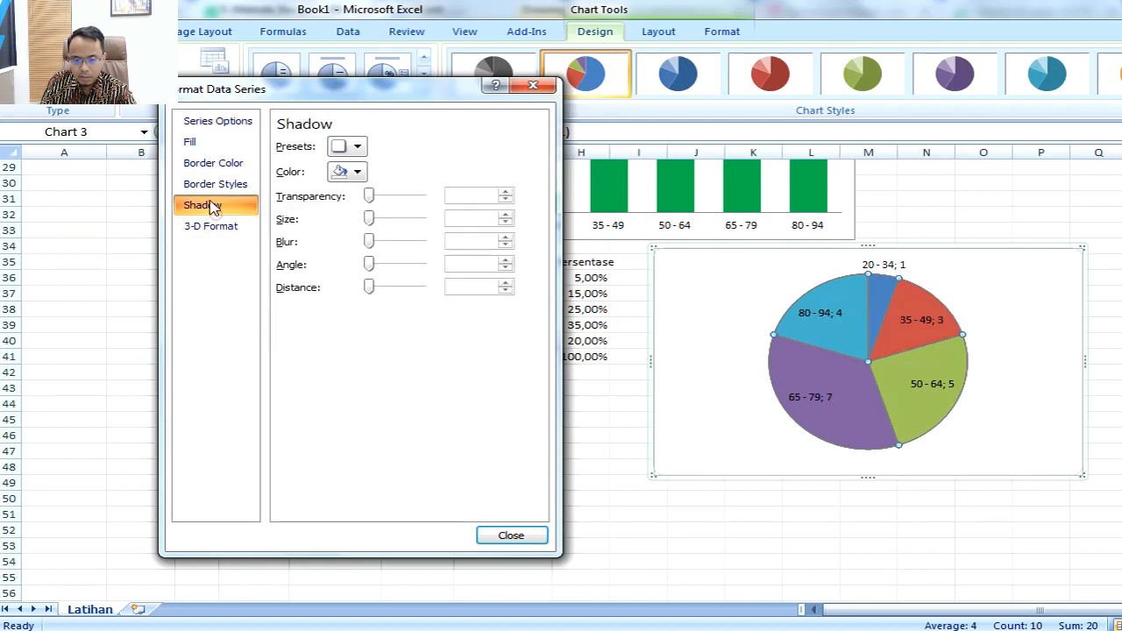
click(213, 182)
click(213, 165)
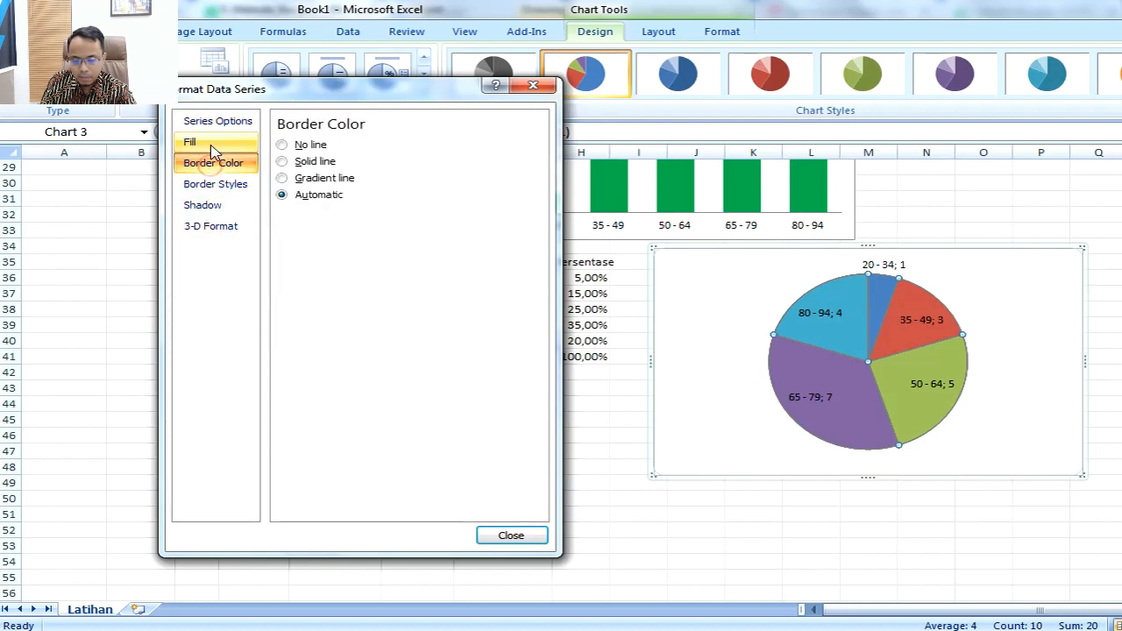
click(203, 143)
click(215, 123)
click(507, 533)
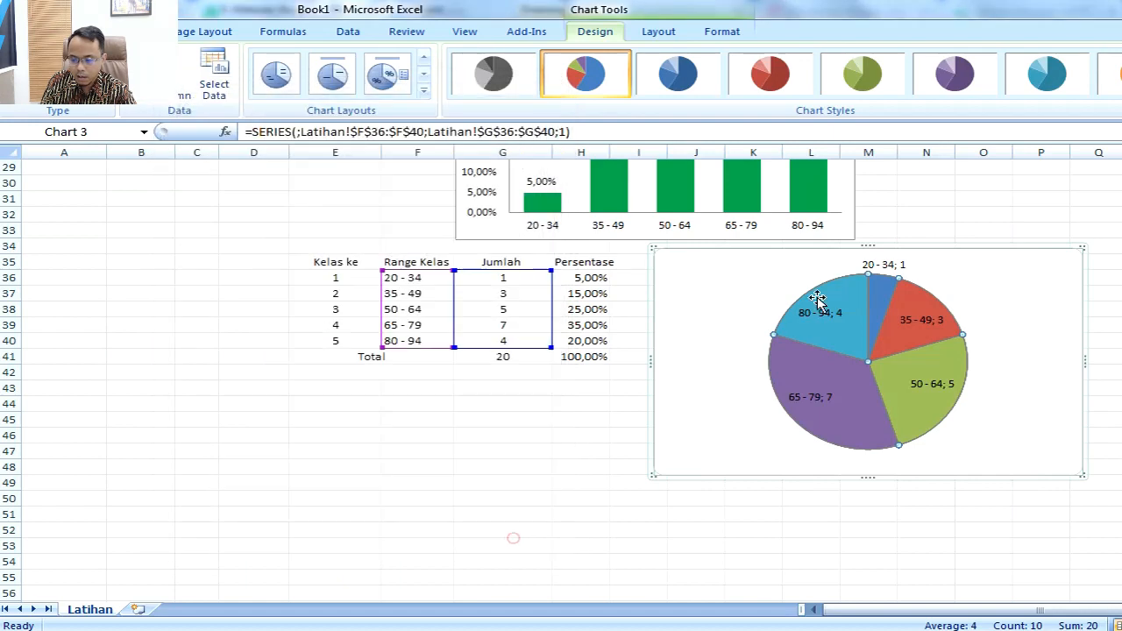
Step: Examine the label content and position options of the Jumlah pie chart's data labels without changing them
click(993, 301)
right_click(993, 301)
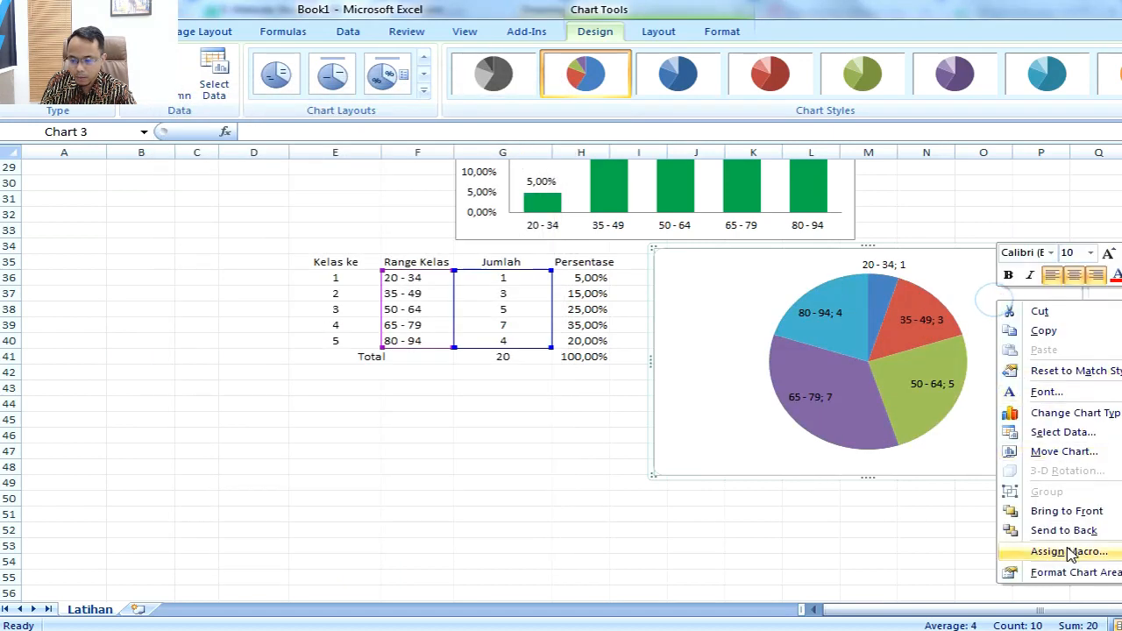
click(920, 333)
click(937, 374)
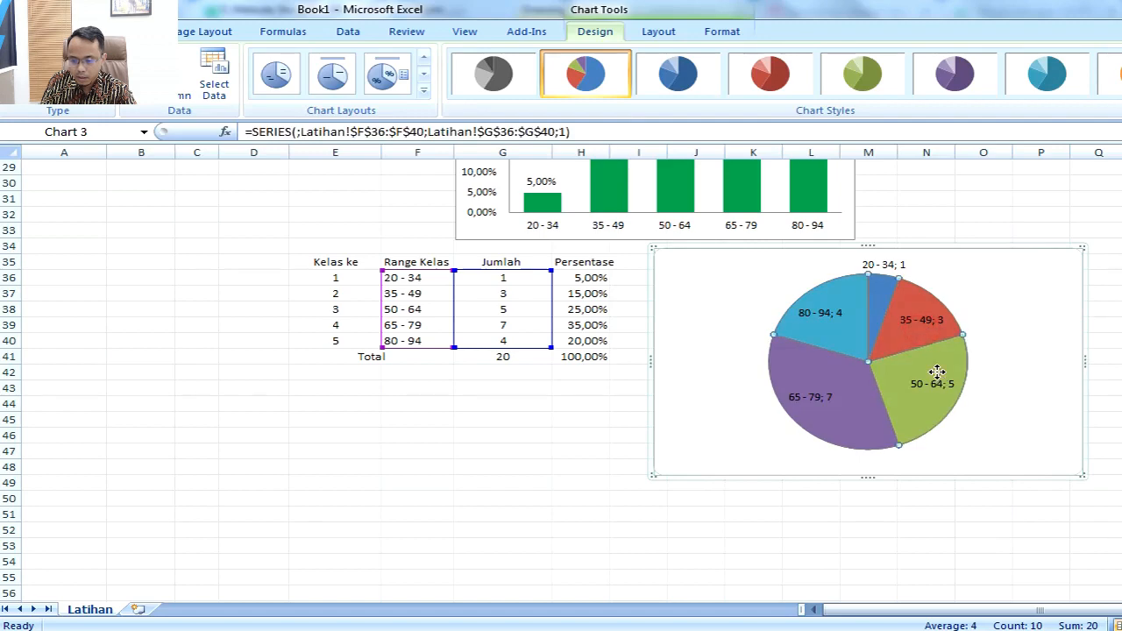
right_click(938, 374)
click(1008, 505)
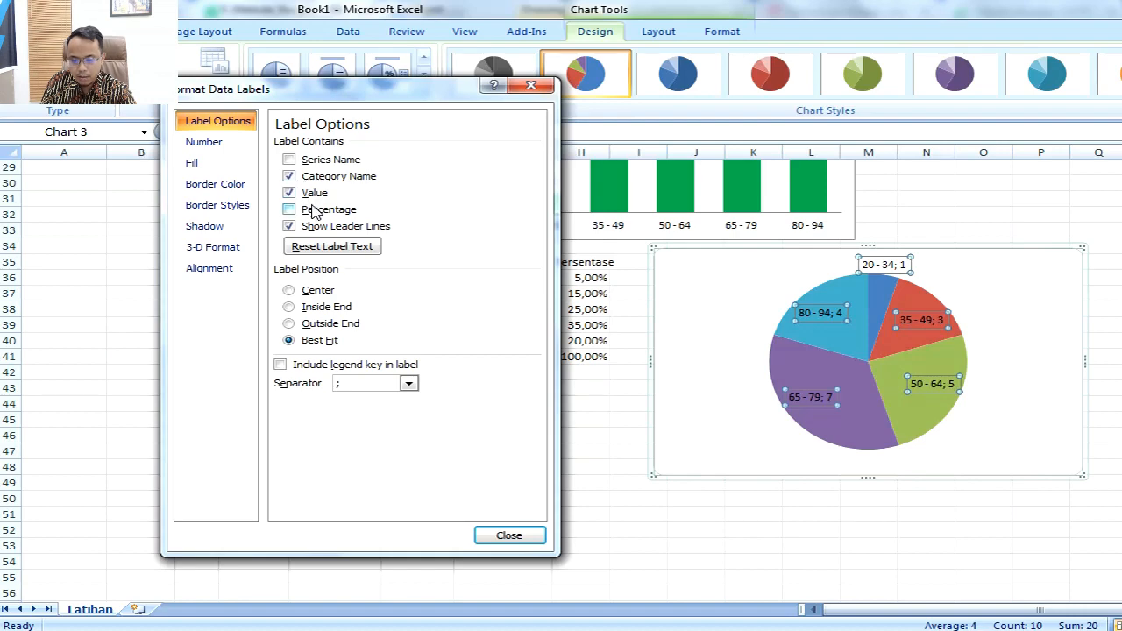
click(510, 535)
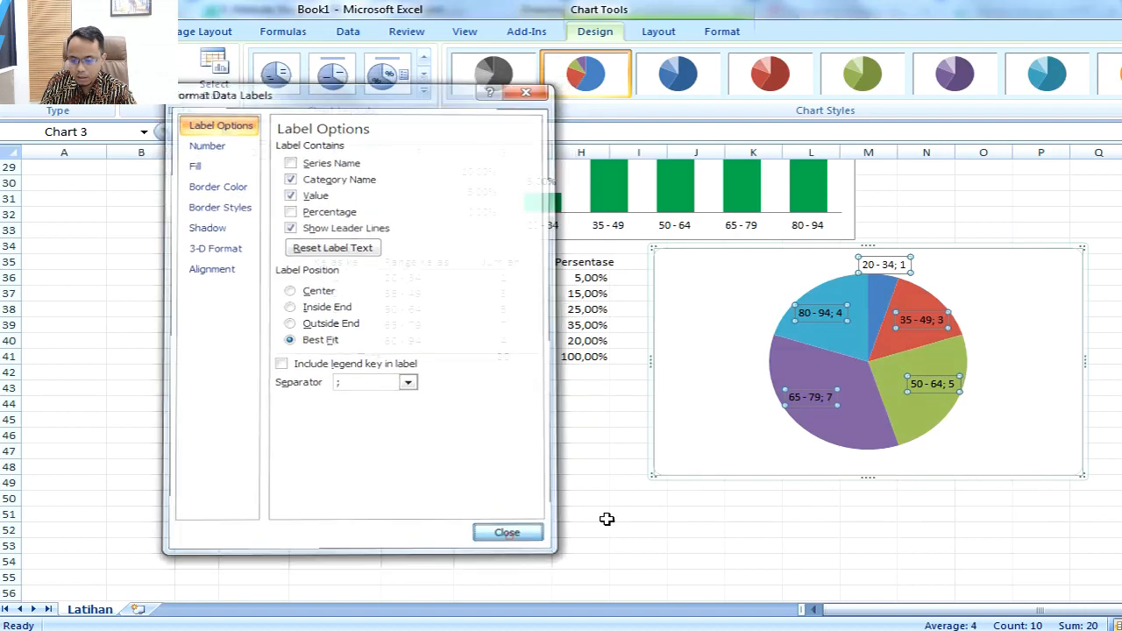
Step: Pull all slices of the Jumlah pie apart and move the 50 - 64 slice slightly back toward the centre
click(930, 402)
click(931, 402)
drag(955, 405, 1019, 408)
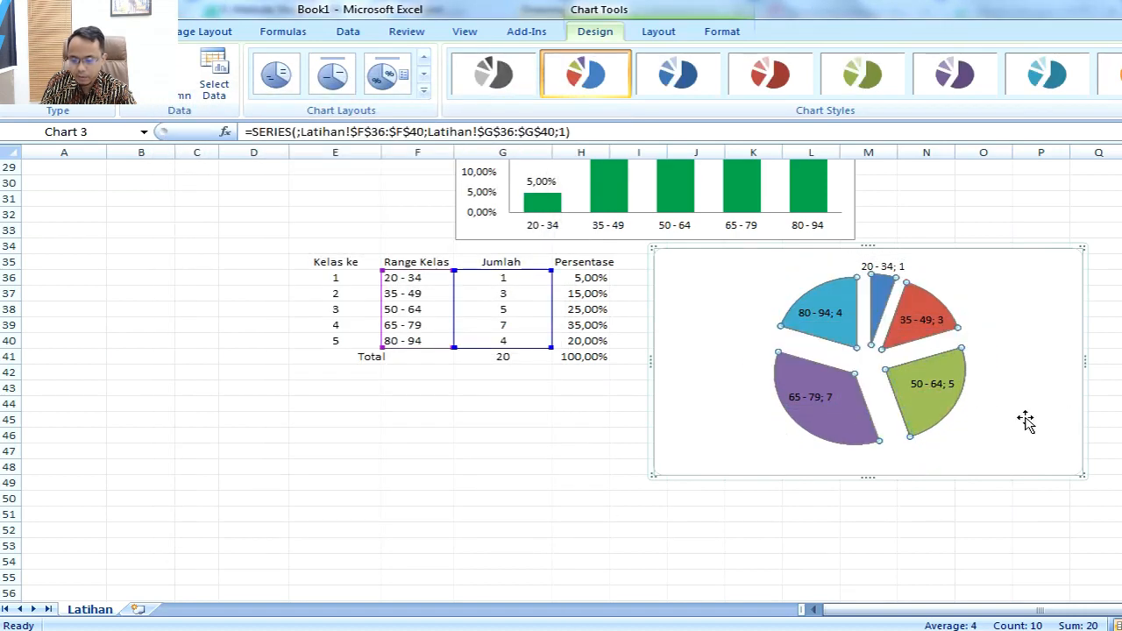
drag(936, 405, 933, 407)
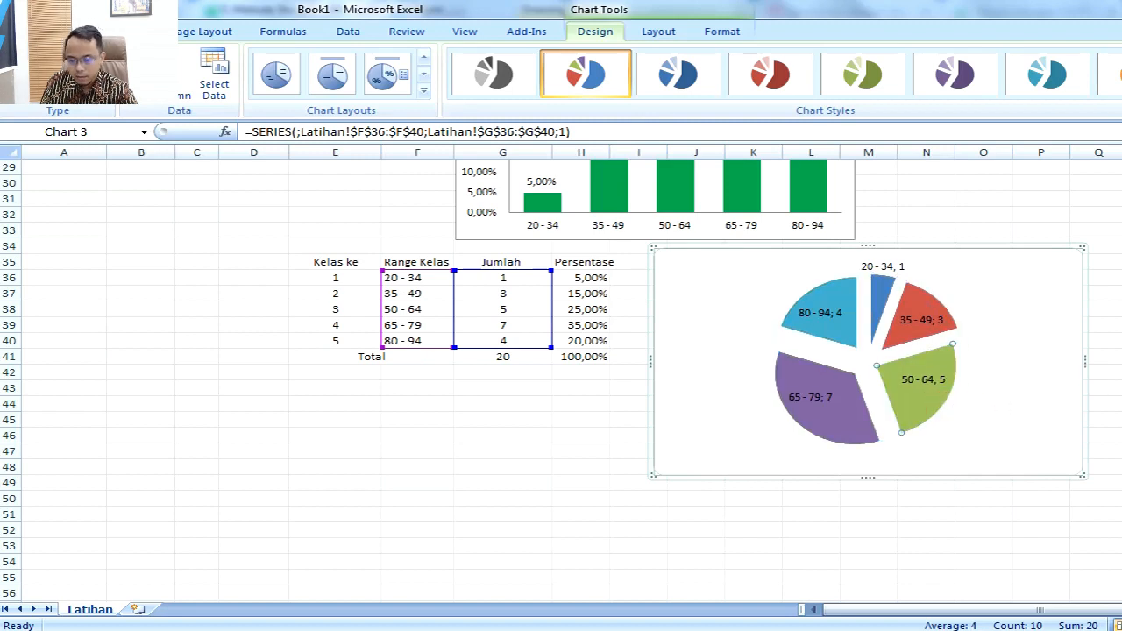
click(983, 528)
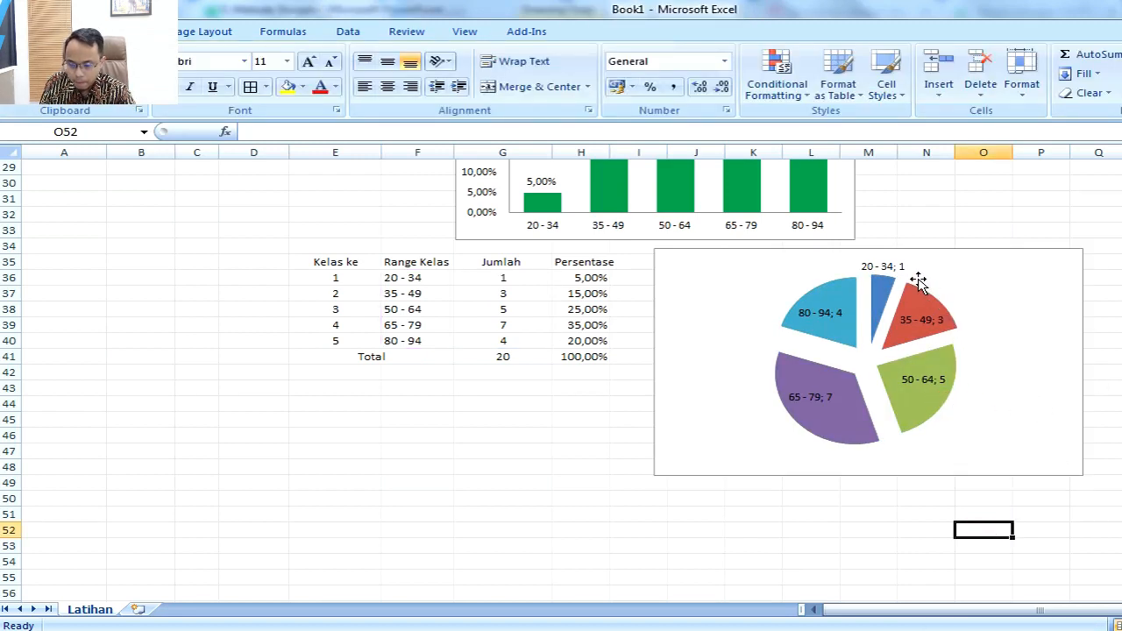
Step: Make the data labels of the Jumlah pie chart bold
click(837, 321)
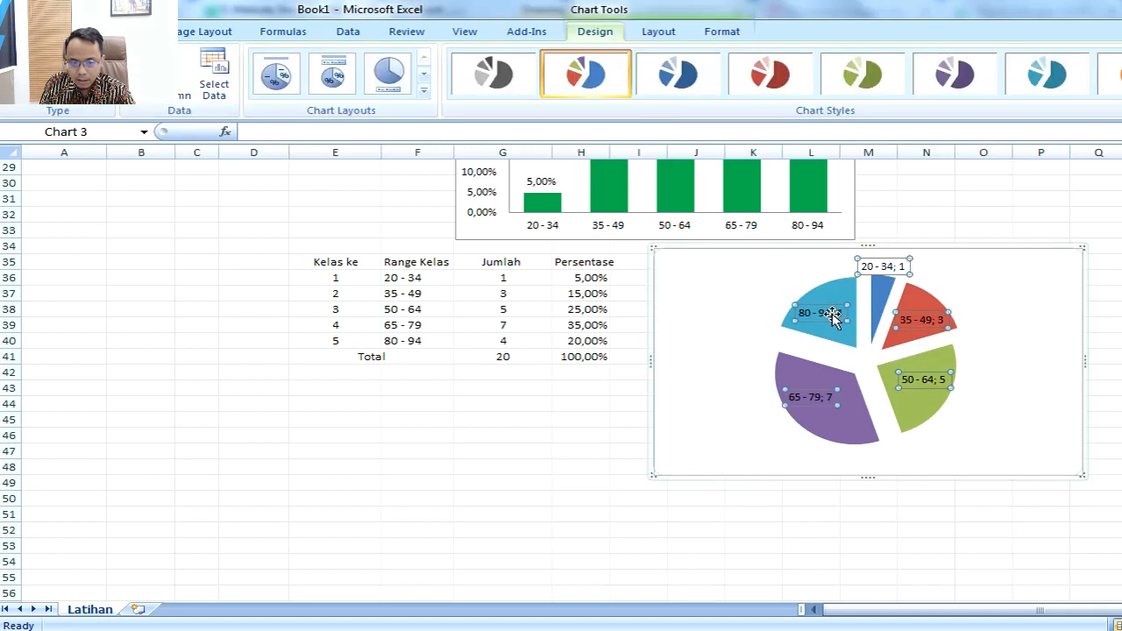
click(74, 32)
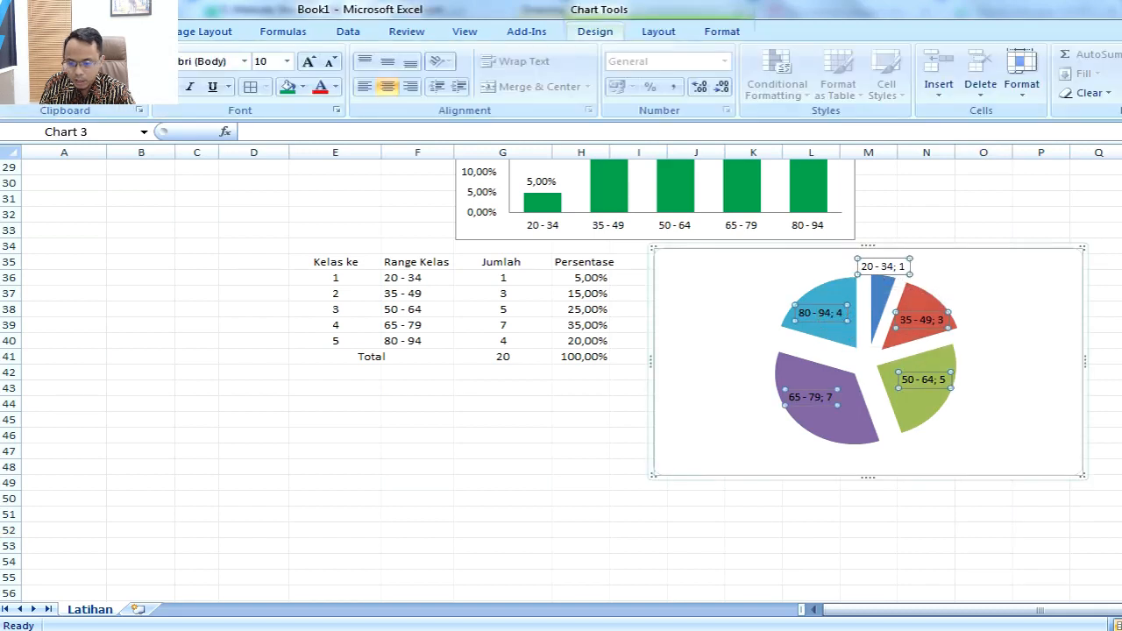
click(170, 87)
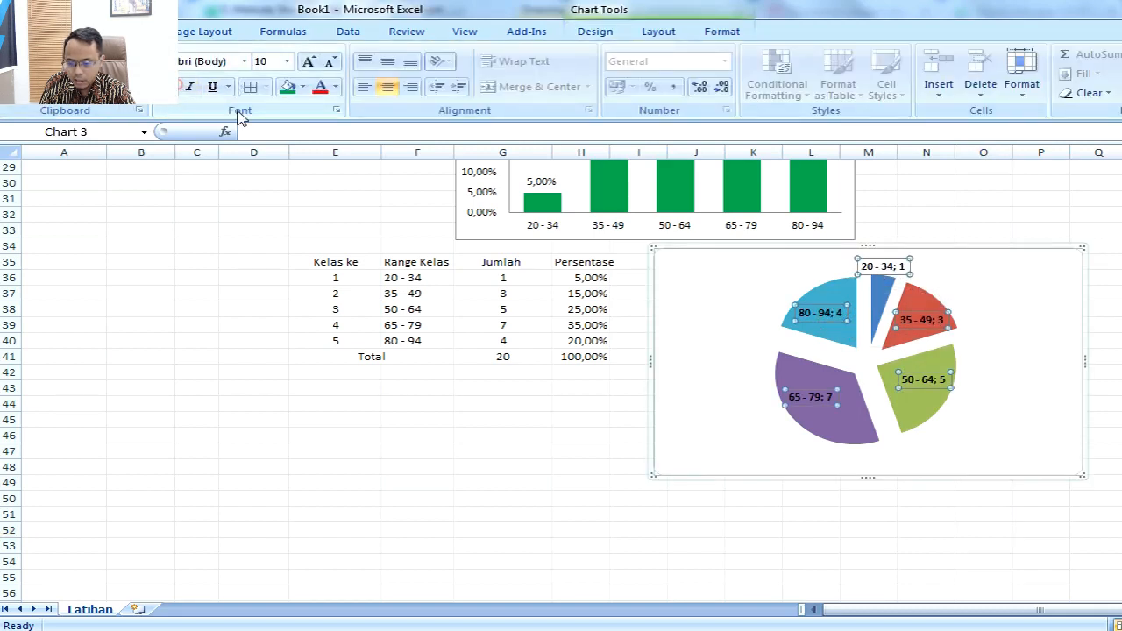
click(745, 496)
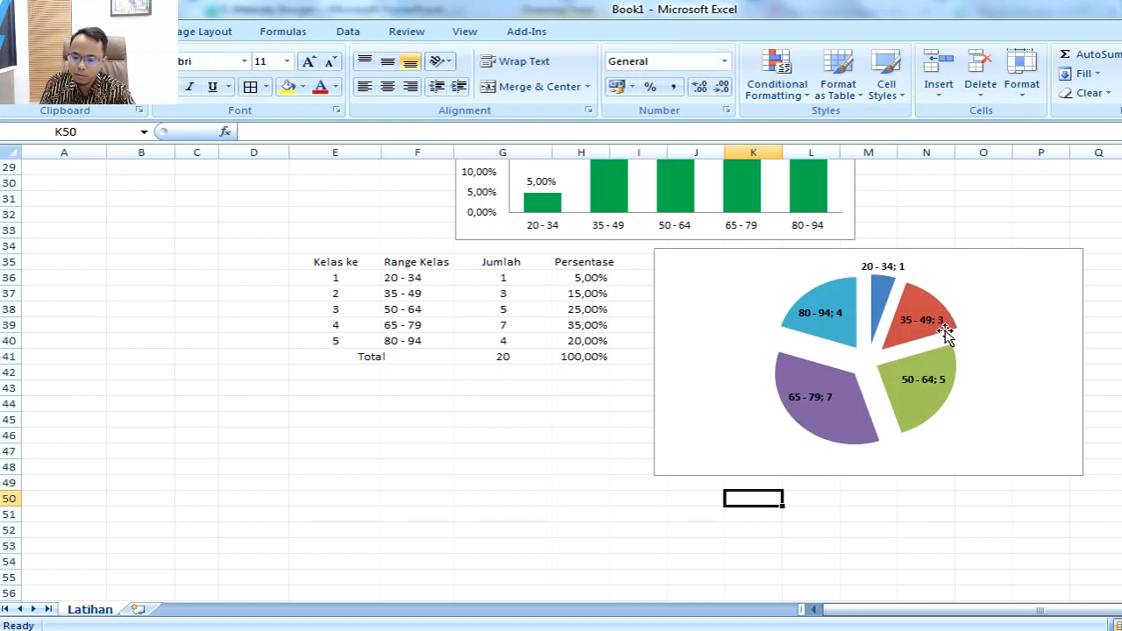
Step: Enlarge the Jumlah pie's plot area within its chart, leaving room above for the 20 - 34 label
click(865, 379)
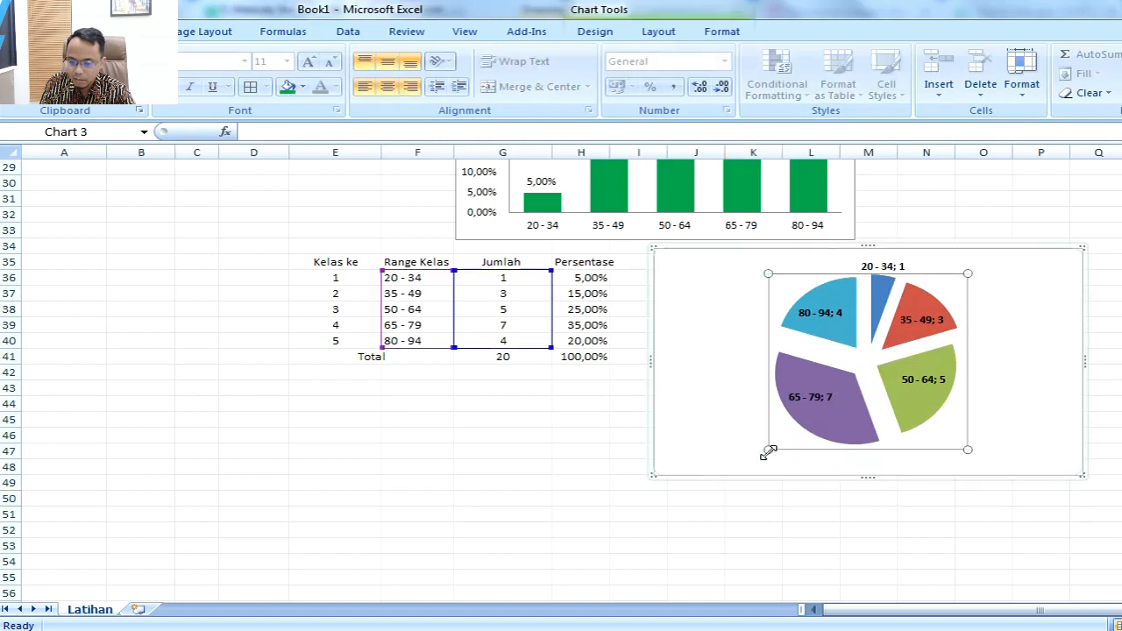
drag(768, 450, 725, 475)
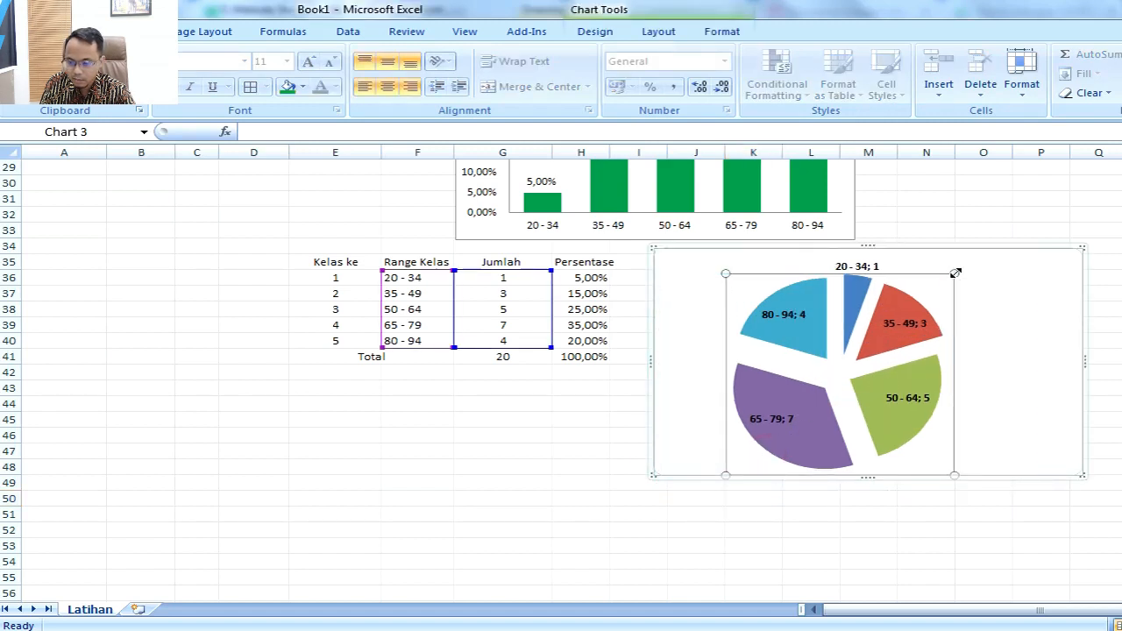
drag(955, 274, 1002, 265)
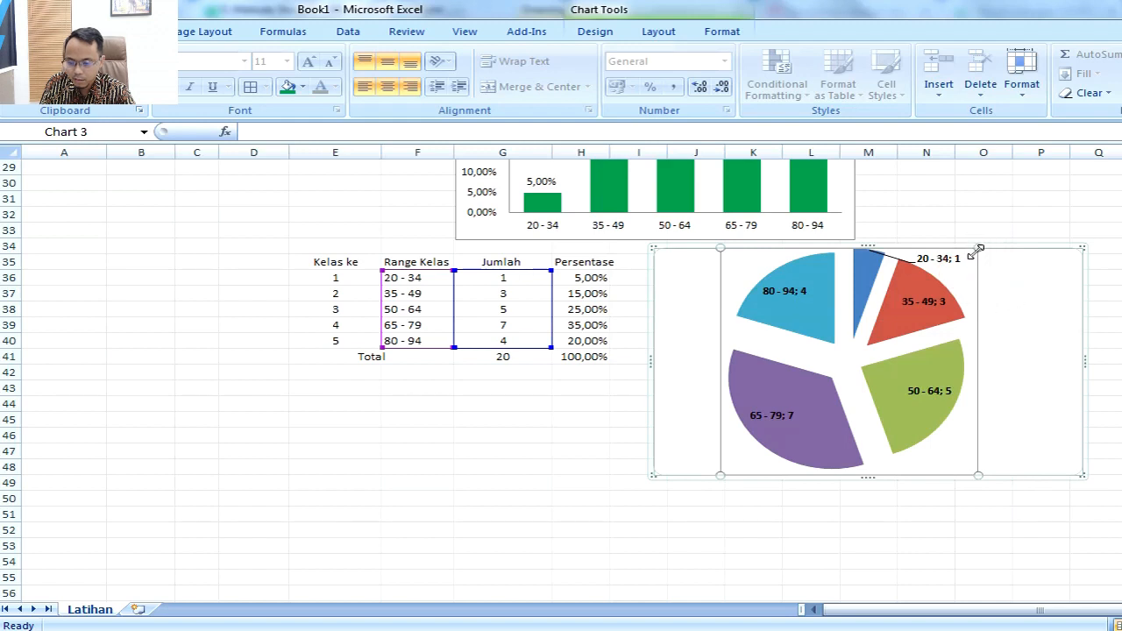
drag(978, 252, 967, 283)
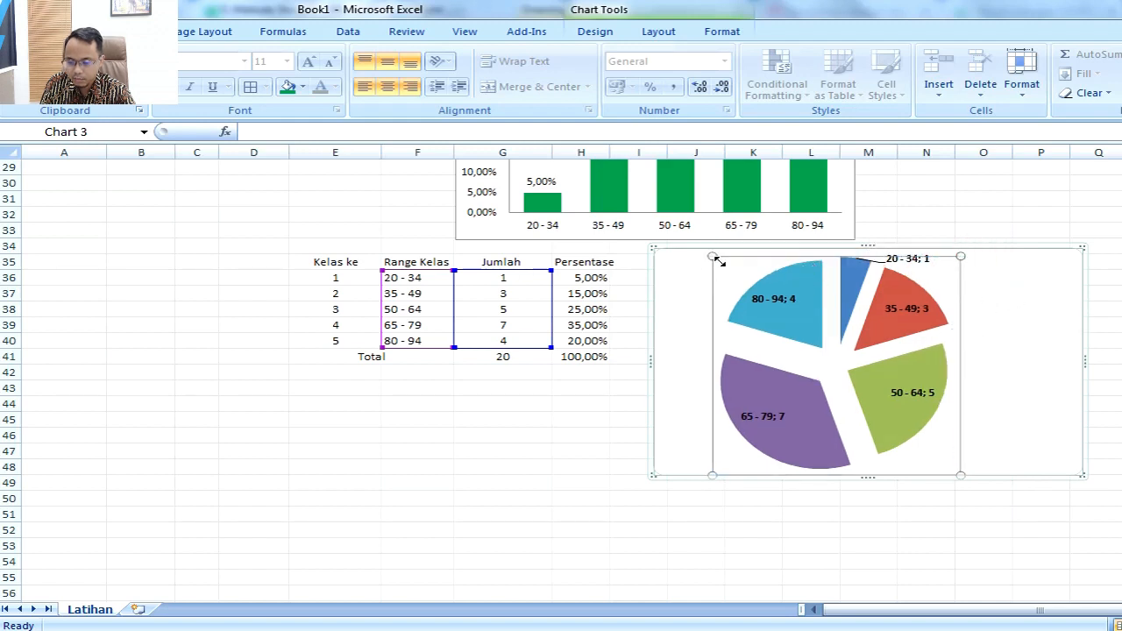
drag(710, 263, 728, 266)
click(868, 529)
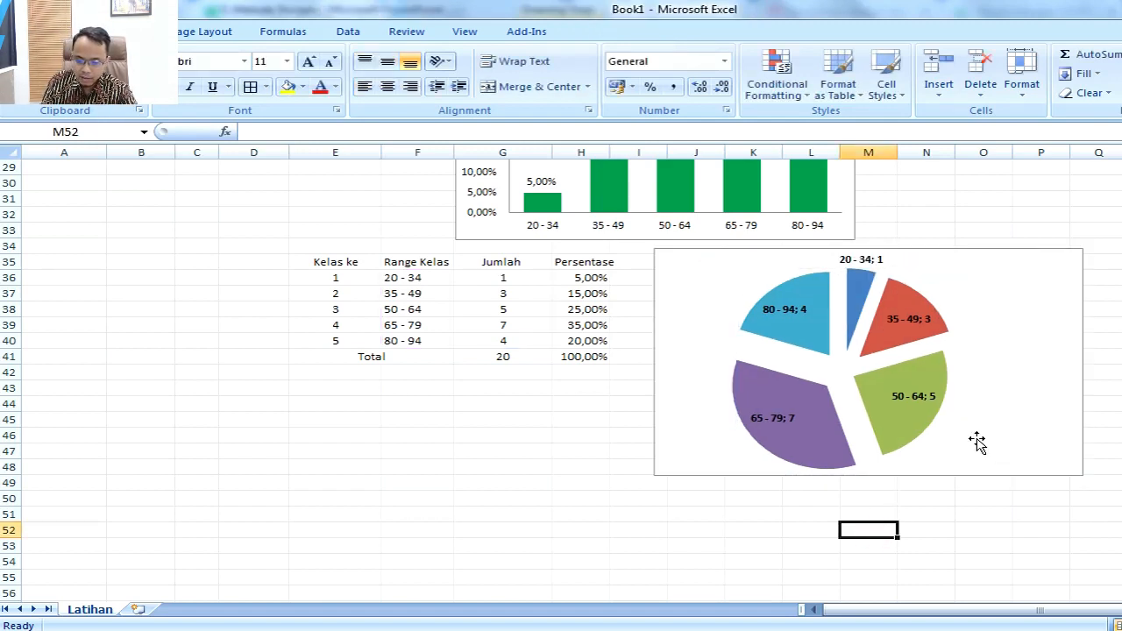
Step: Switch to PowerPoint to check the remaining pie chart task on slide 5 and return to Excel
key(alt+Tab)
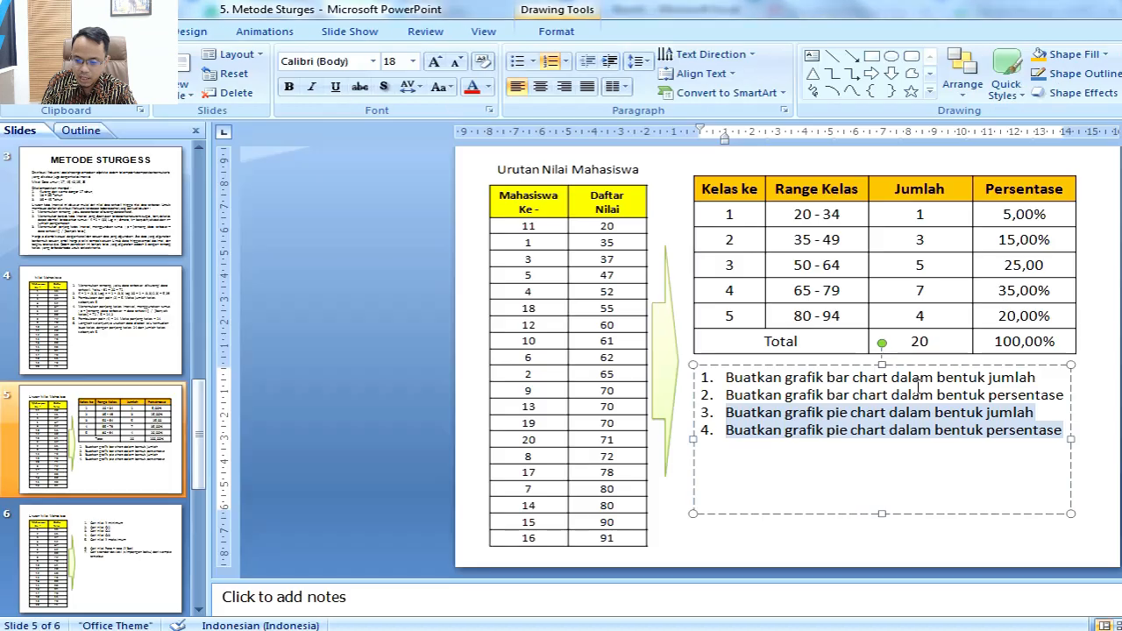
click(761, 443)
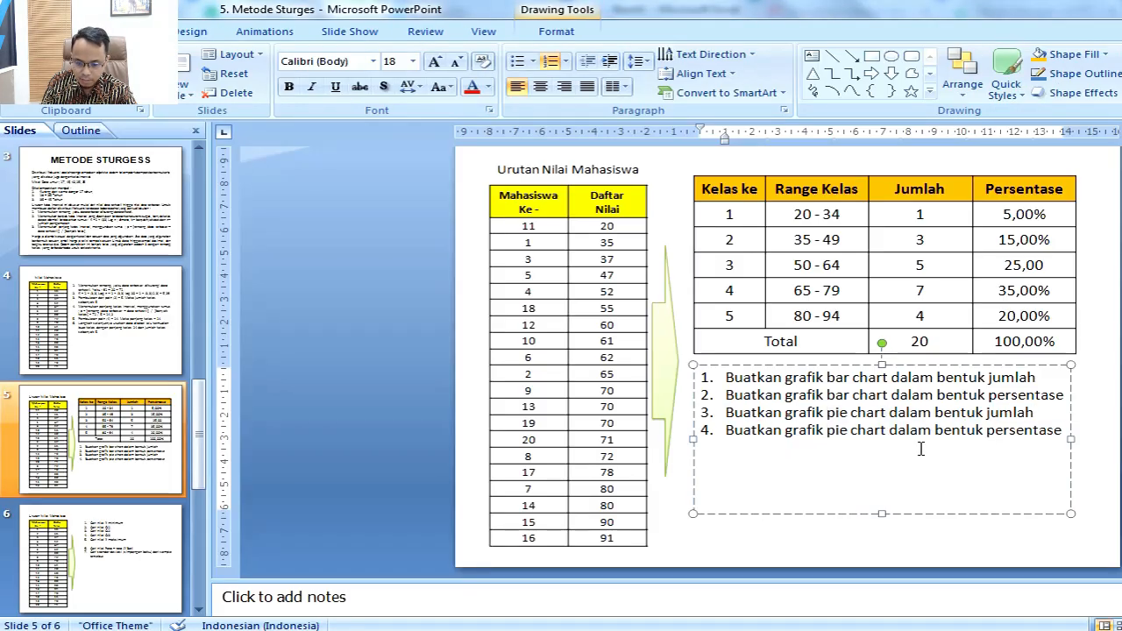
key(alt+Tab)
Step: Insert a basic 2-D pie chart from the Range Kelas and Persentase values in rows 36 to 40 and place it below the Jumlah pie
drag(410, 280, 416, 335)
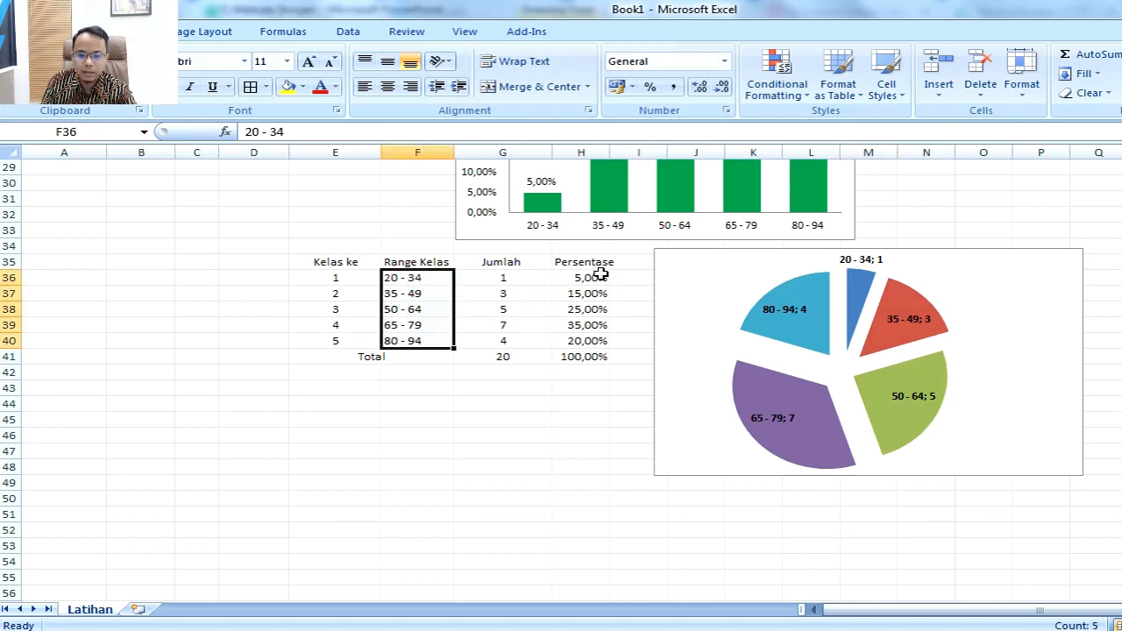
drag(601, 275, 596, 345)
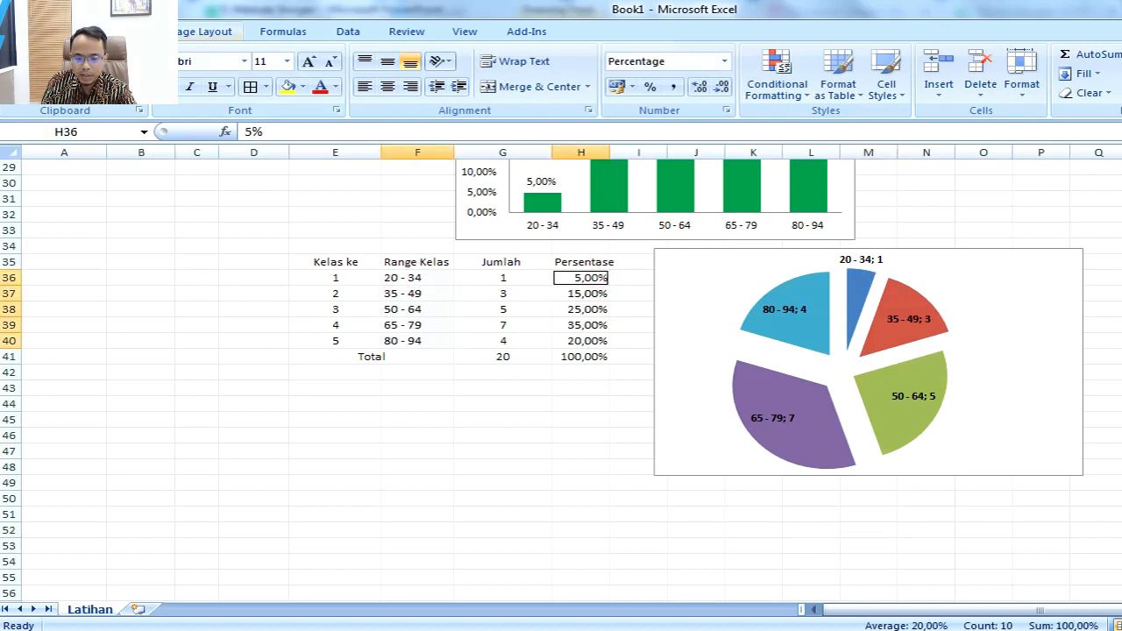
click(149, 31)
click(402, 72)
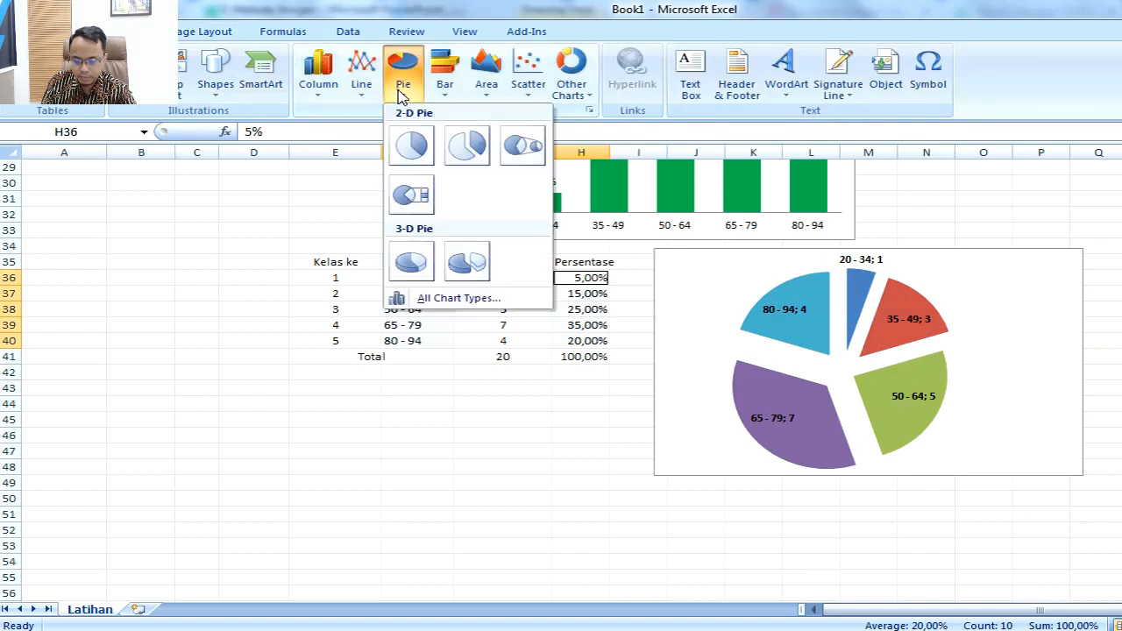
click(413, 143)
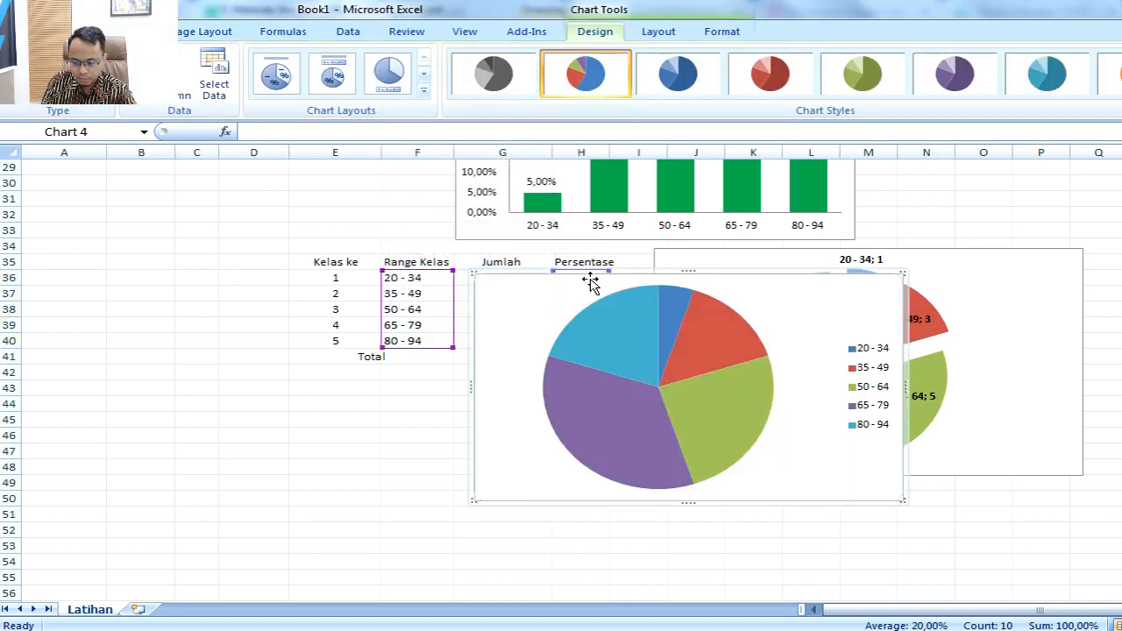
drag(539, 273, 719, 476)
scroll(881, 400, down, 2)
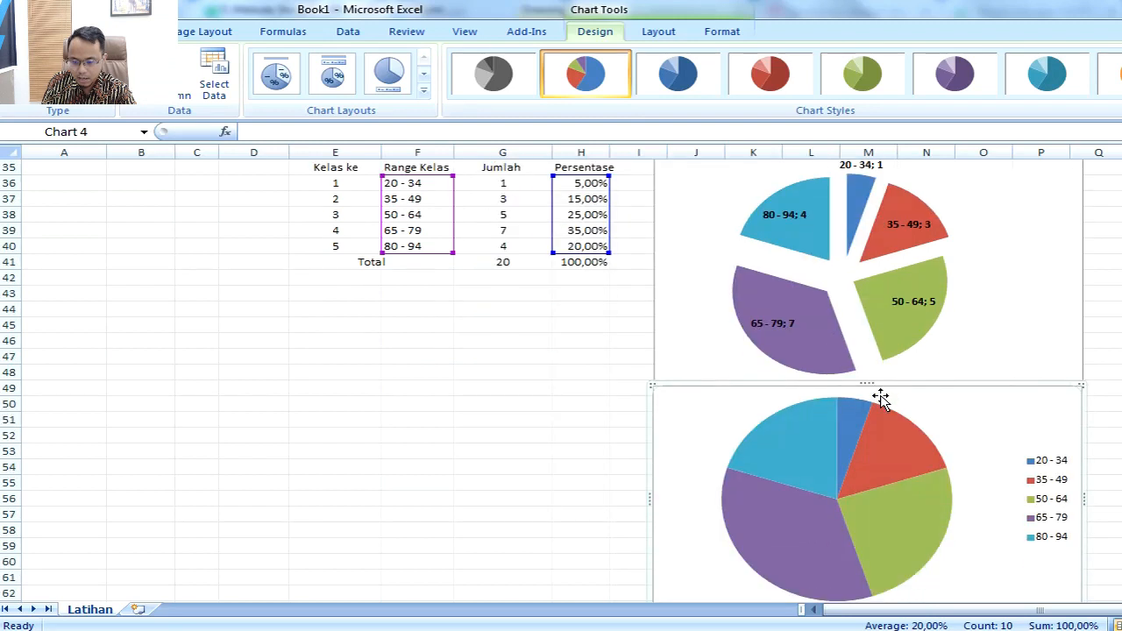
Step: Apply chart Layout 1 to the Persentase pie chart to label slices with category and percentage
click(760, 418)
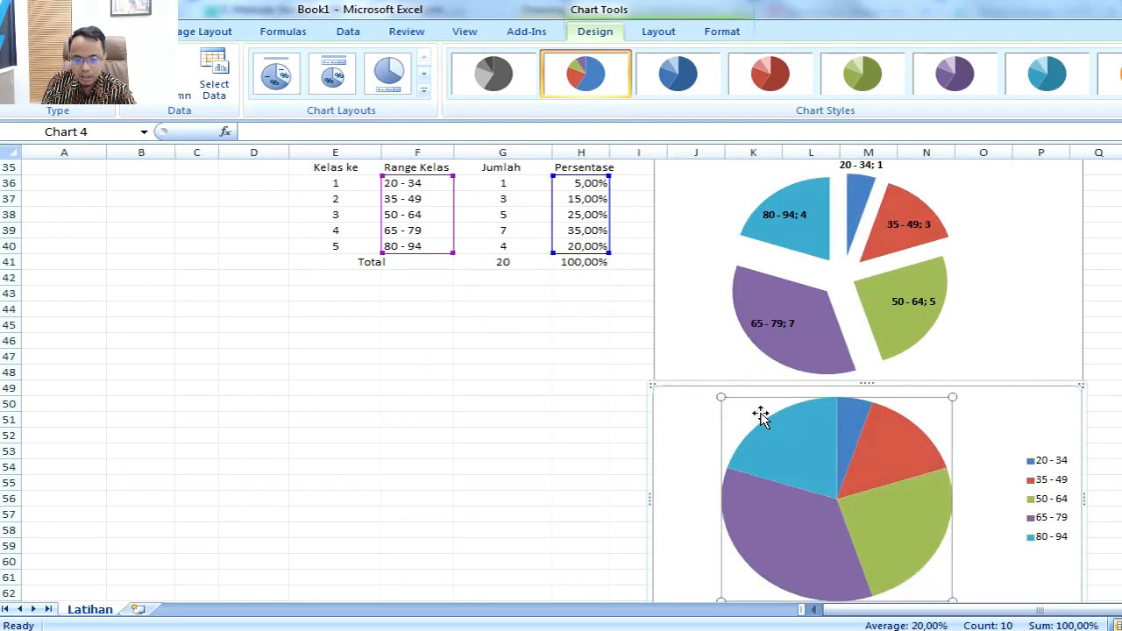
click(424, 90)
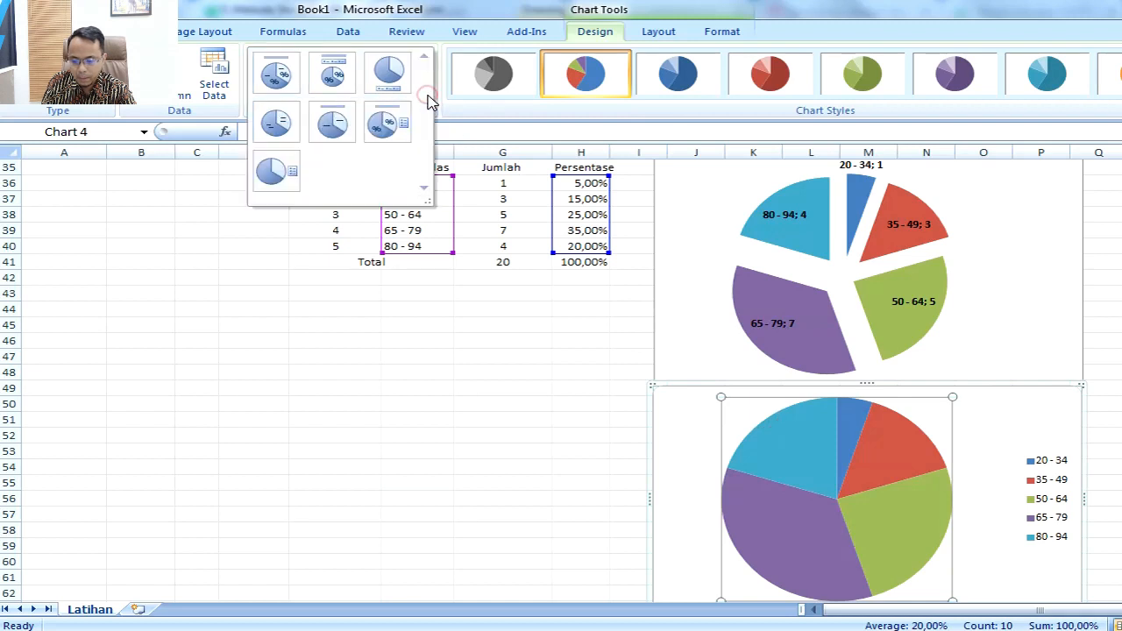
click(291, 93)
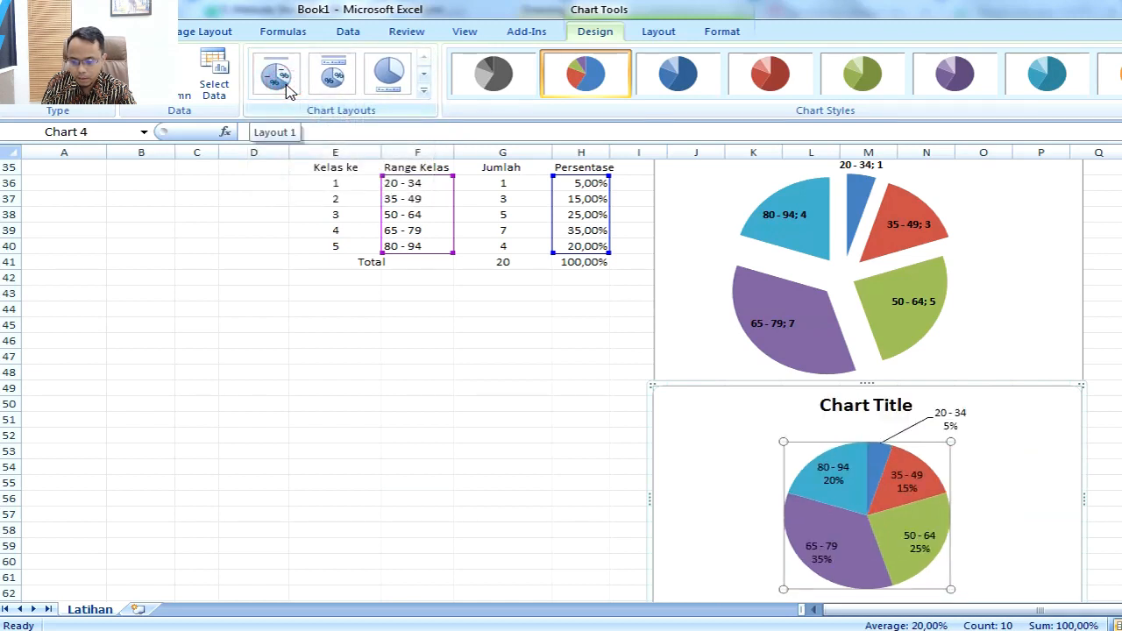
Step: Move the 20 - 34 label directly above its slice and delete the Persentase pie chart's title
click(948, 419)
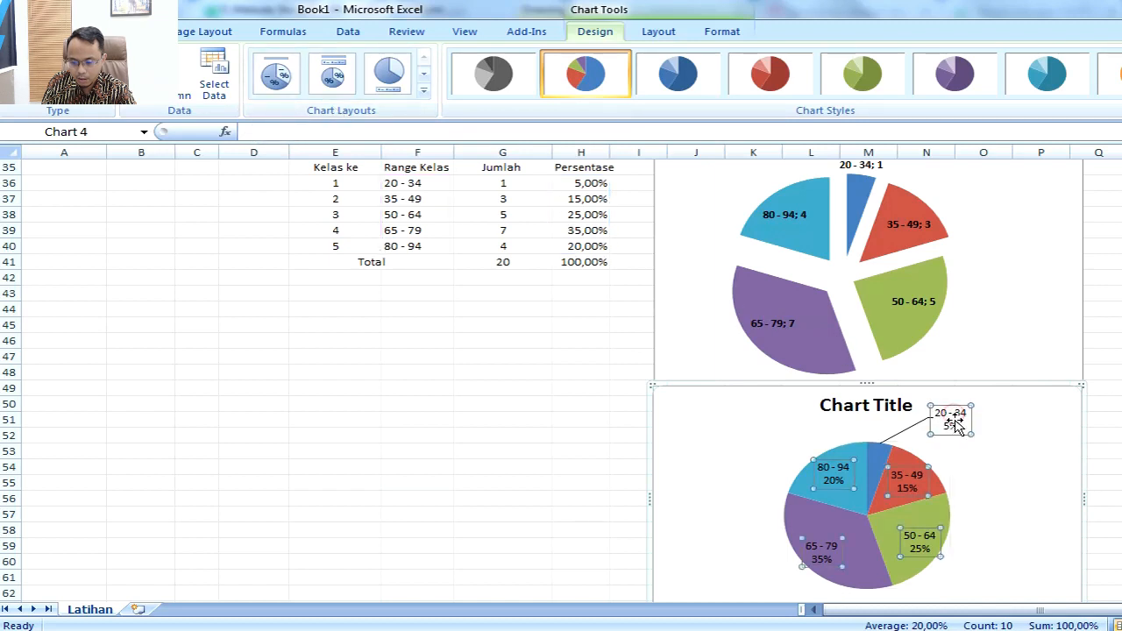
click(955, 425)
drag(955, 425, 894, 426)
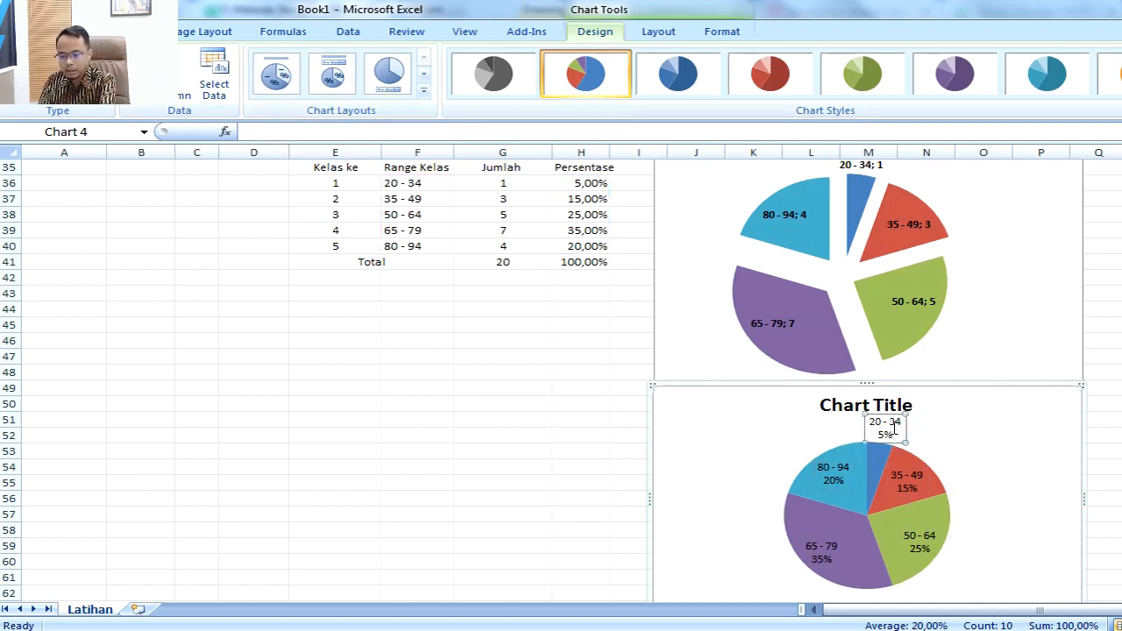
click(851, 406)
key(Delete)
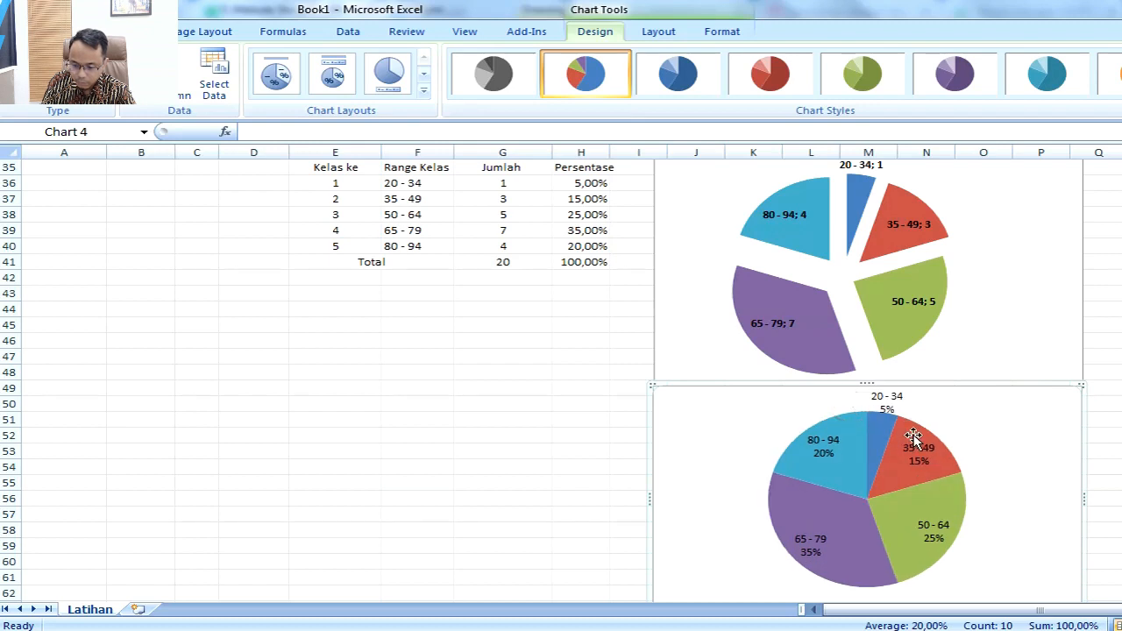
Step: Try pulling the 65 - 79 and 50 - 64 slices out of the Persentase pie, and undo both moves
click(987, 448)
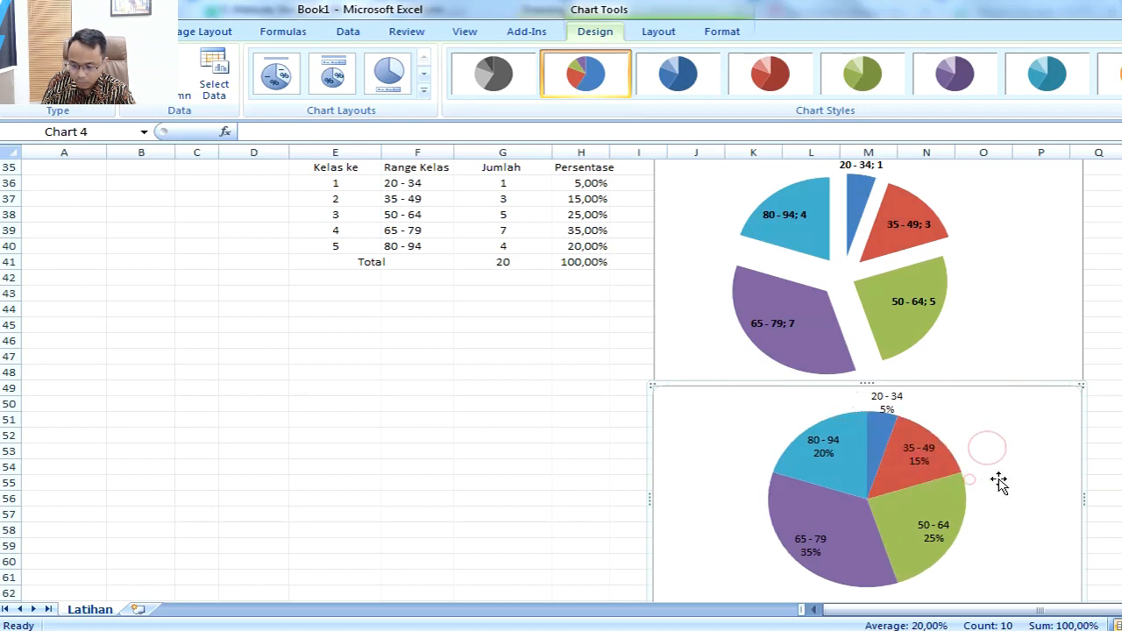
scroll(995, 478, down, 2)
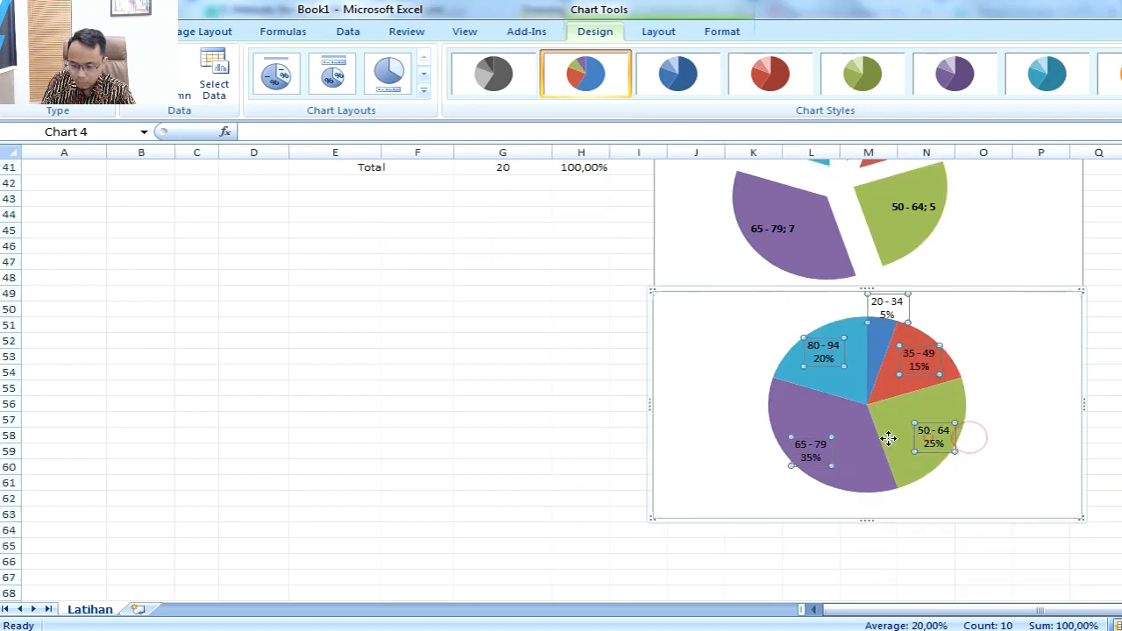
click(767, 421)
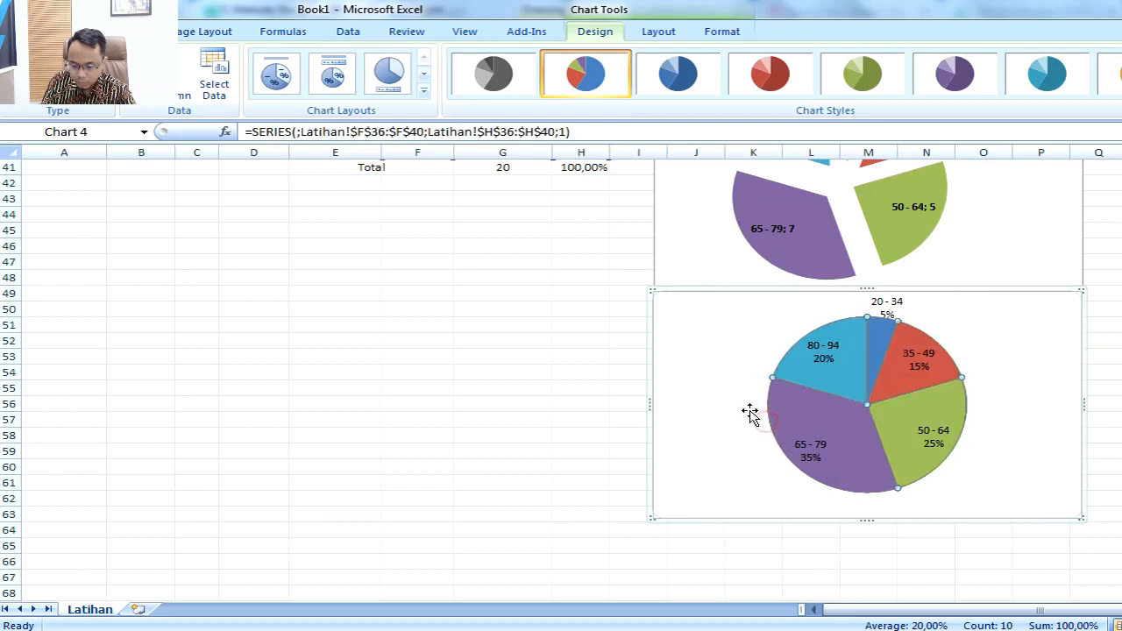
click(751, 413)
click(792, 410)
drag(789, 410, 781, 409)
drag(961, 387, 999, 388)
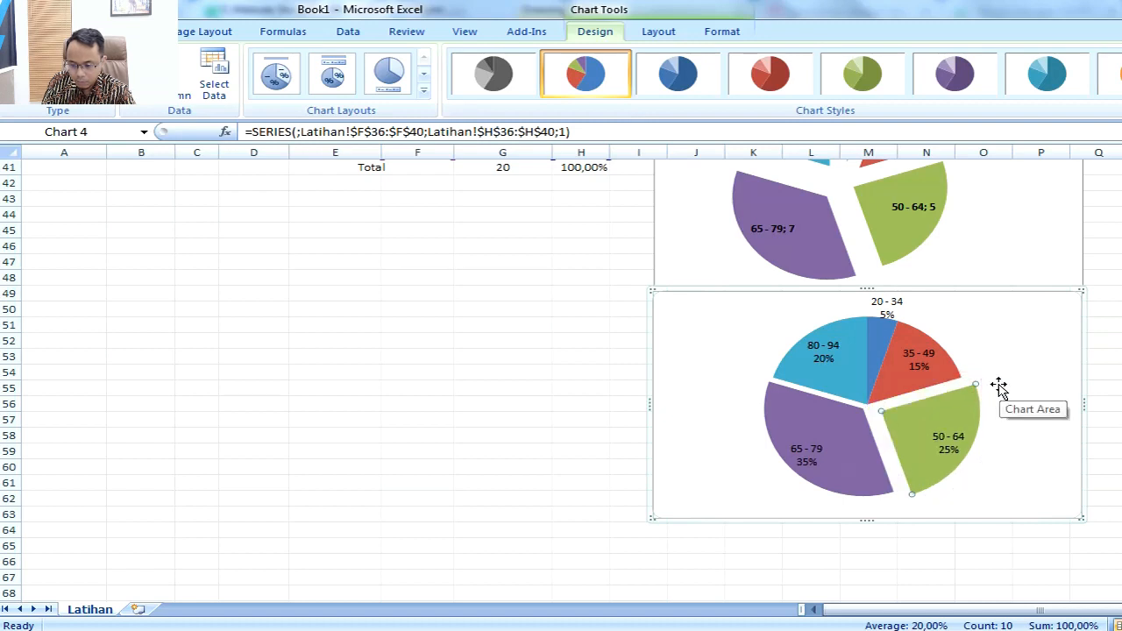
key(ctrl+z)
key(ctrl+z)
Step: Shift the Persentase pie's plot area slightly up and to the right within its chart
click(1014, 390)
click(953, 386)
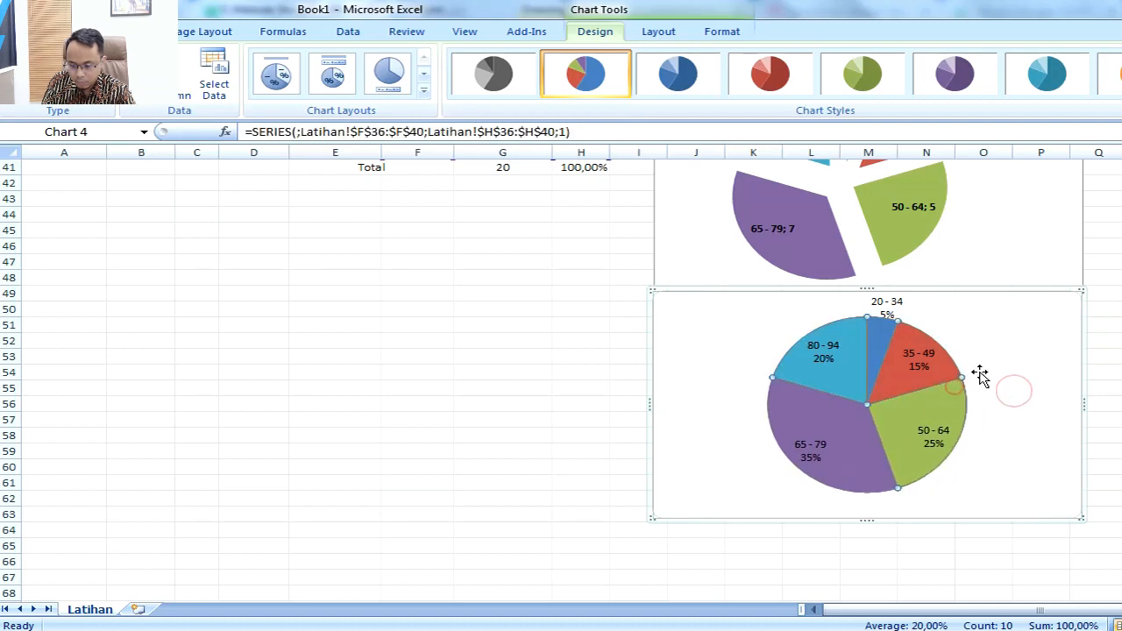
click(980, 373)
click(954, 380)
drag(965, 364, 976, 358)
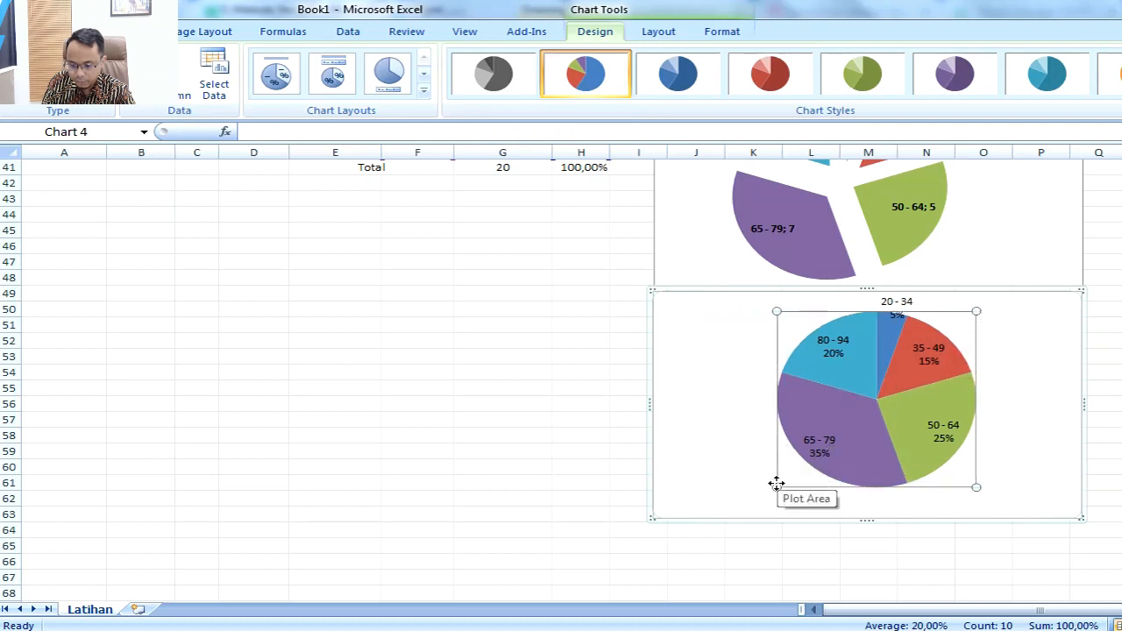
Step: Enlarge the Persentase pie's plot area and set its data labels to show category name and value instead of percentage
drag(776, 483, 738, 515)
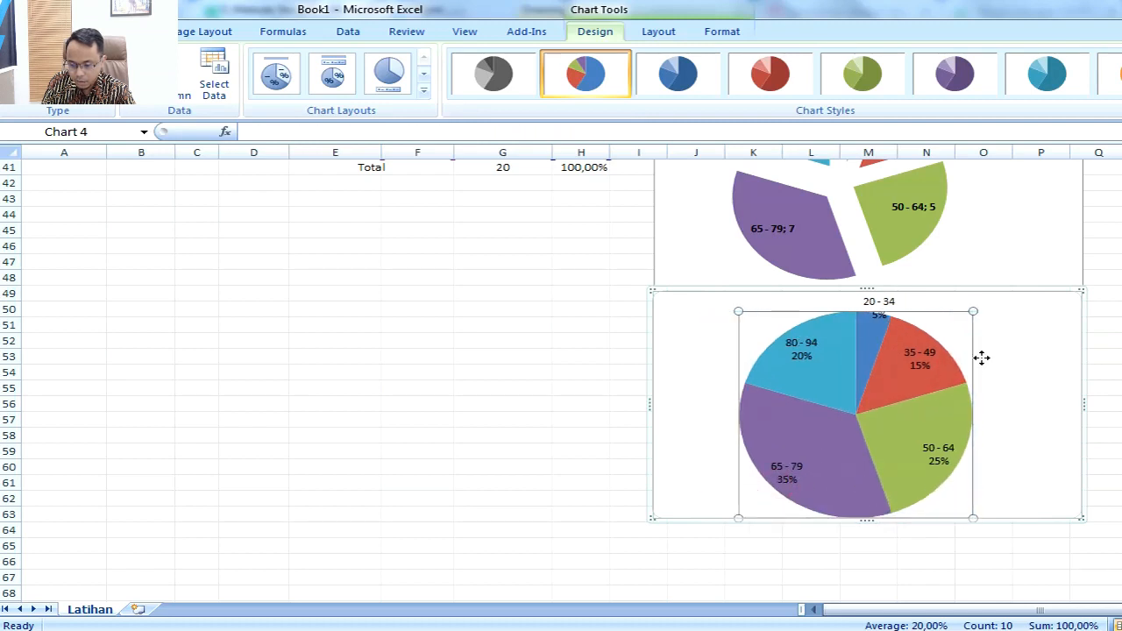
click(929, 368)
right_click(929, 369)
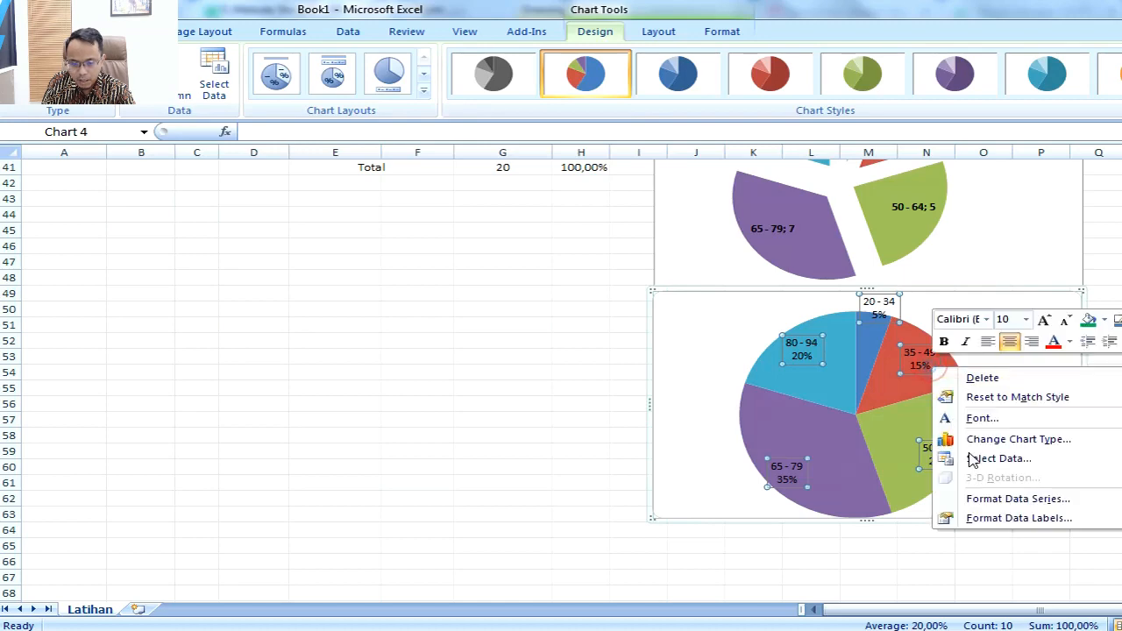
click(1013, 515)
click(317, 193)
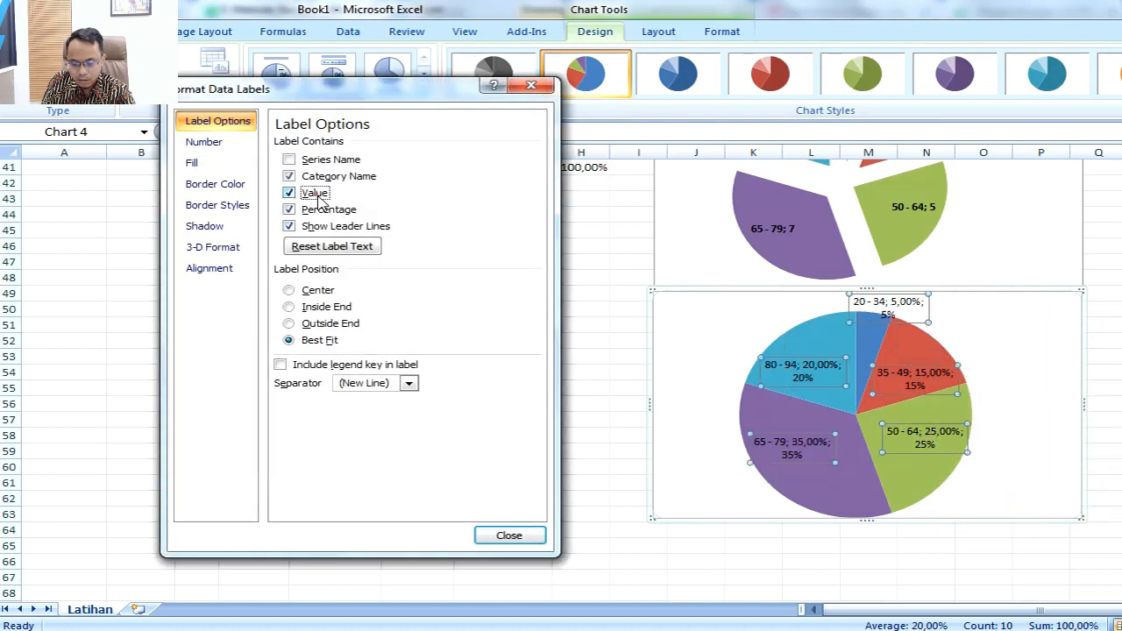
click(318, 212)
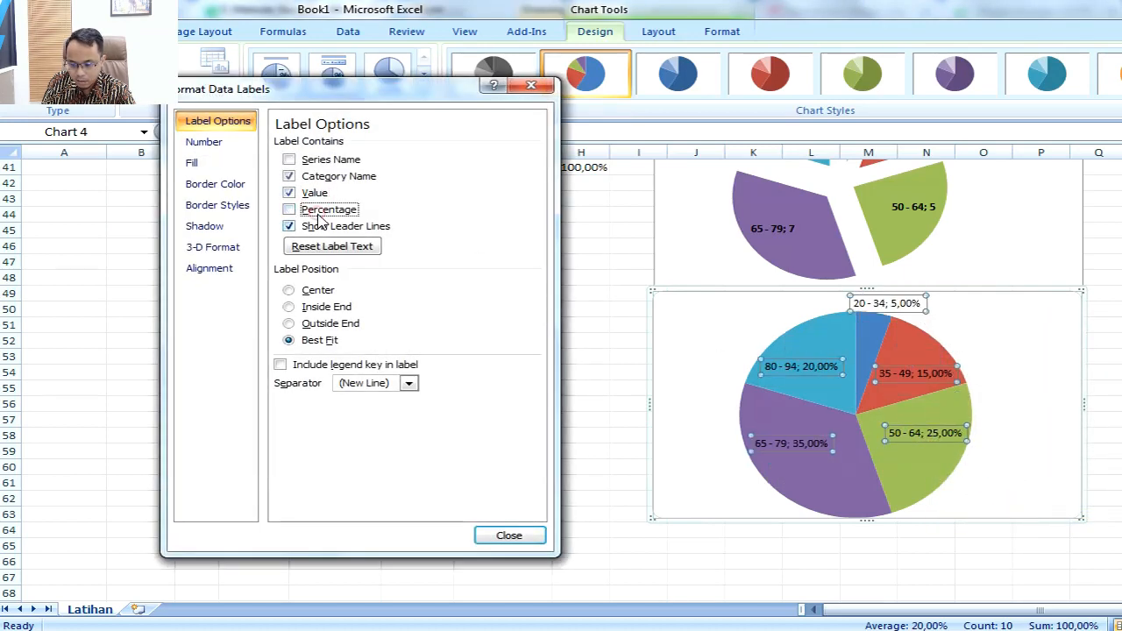
click(508, 535)
click(1102, 438)
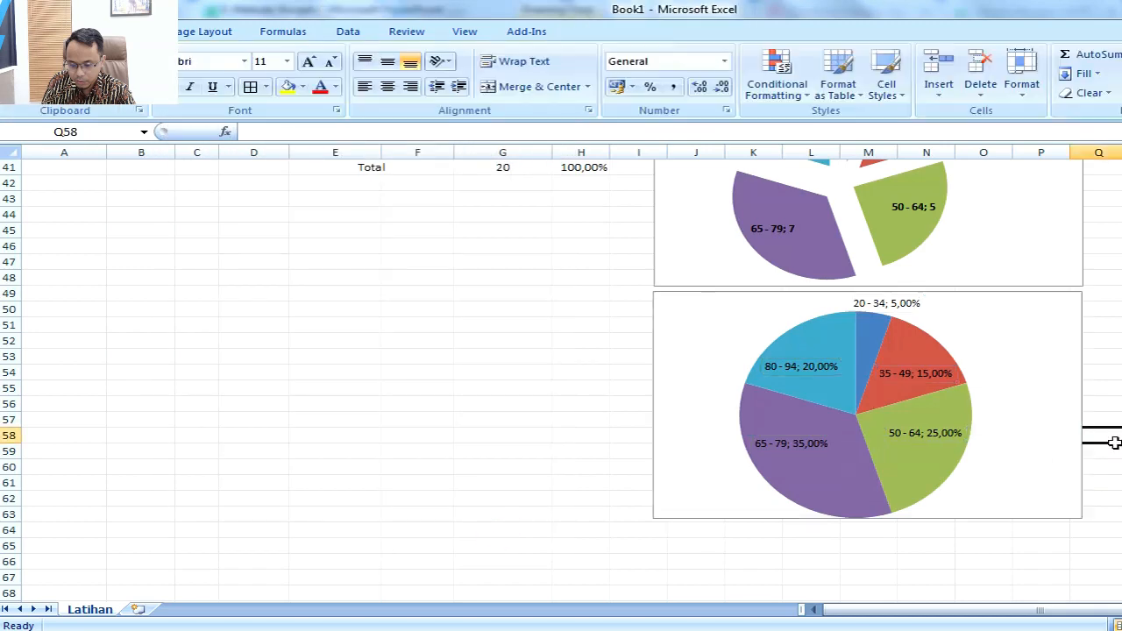
Step: Make all data labels of the Persentase pie chart bold
click(942, 449)
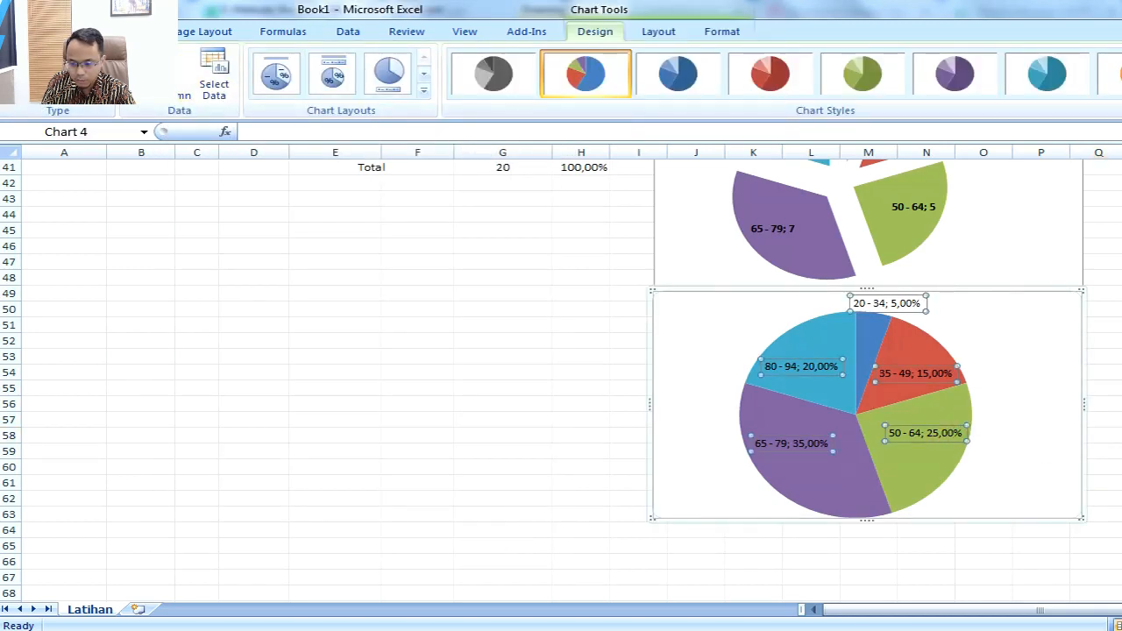
click(98, 32)
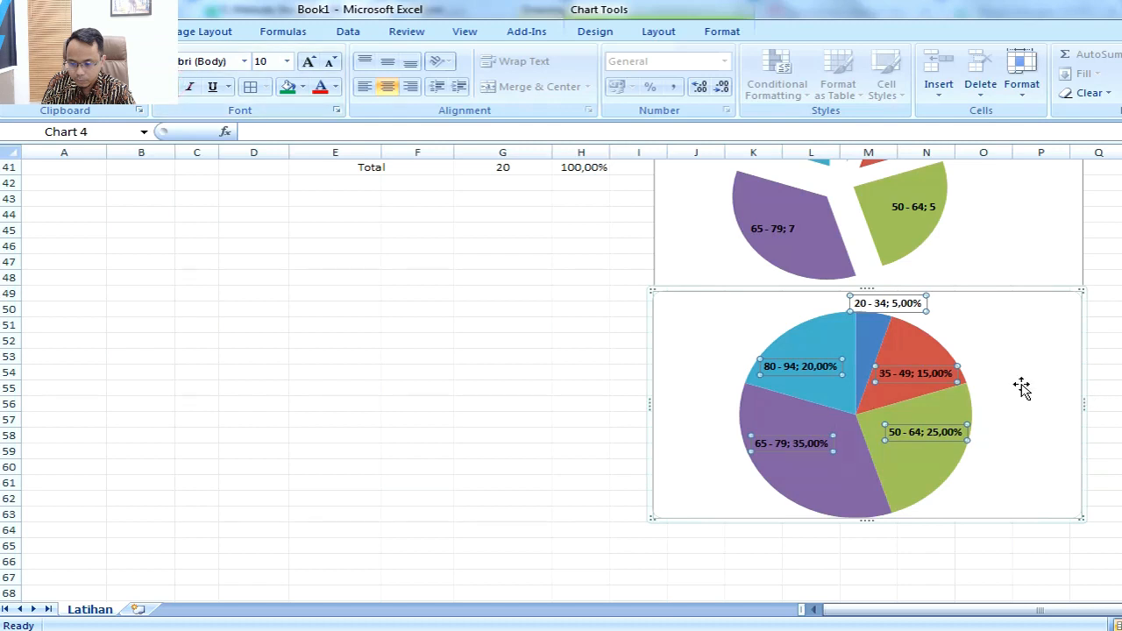
click(1121, 388)
Step: Explode all slices of the Persentase pie slightly outward from the center, and deselect the chart
click(973, 380)
click(967, 390)
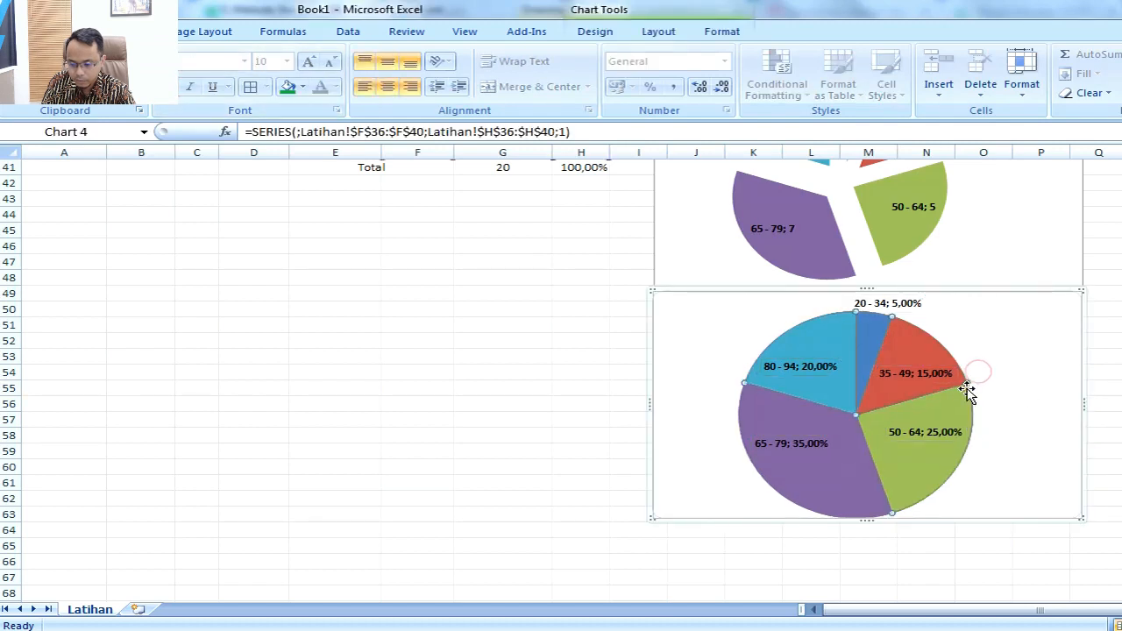
click(978, 386)
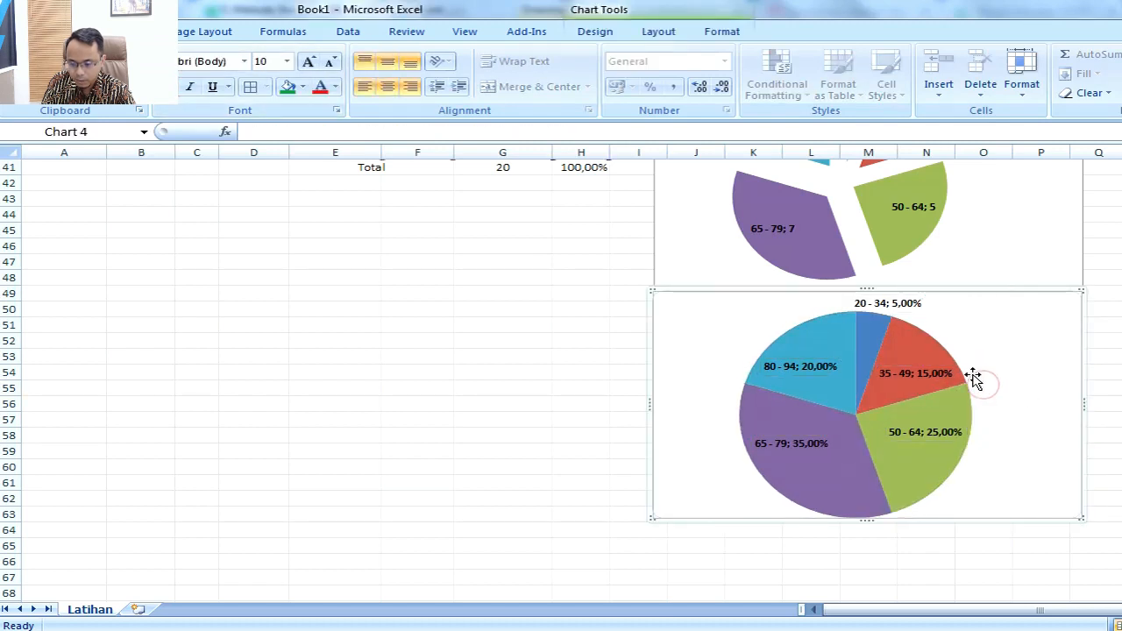
drag(963, 389, 1034, 395)
click(1043, 405)
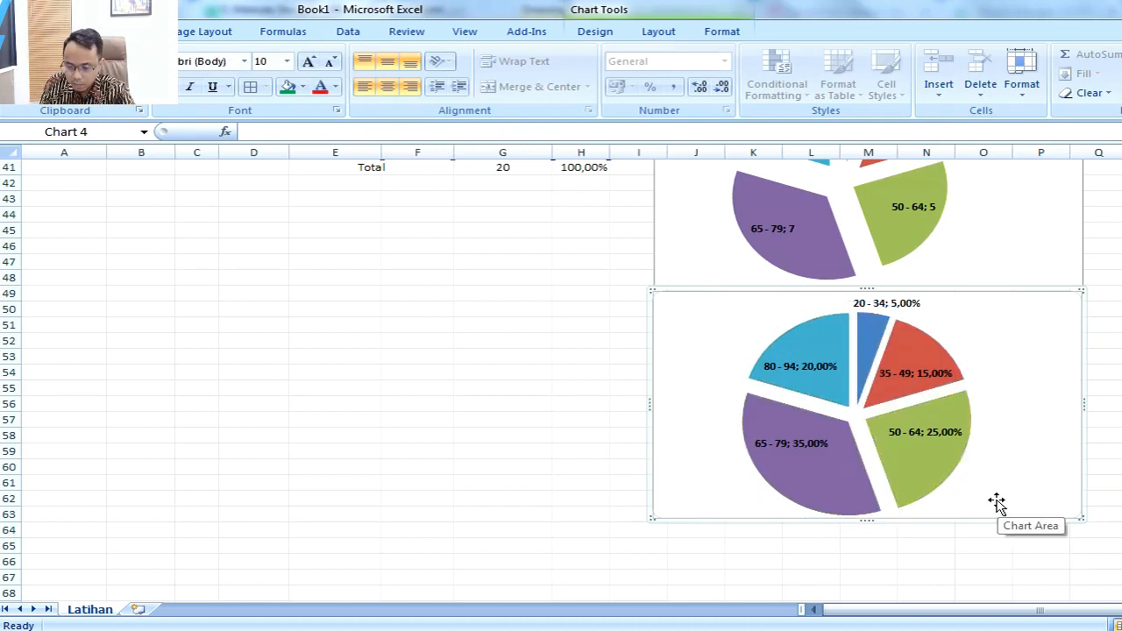
scroll(996, 501, up, 2)
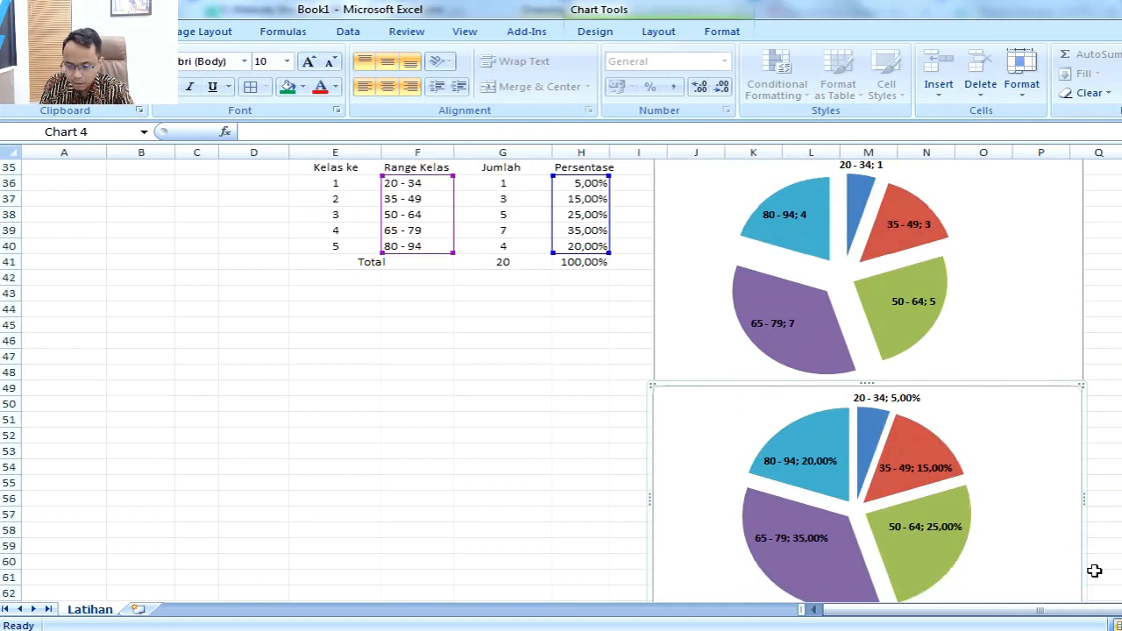
scroll(561, 377, down, 1)
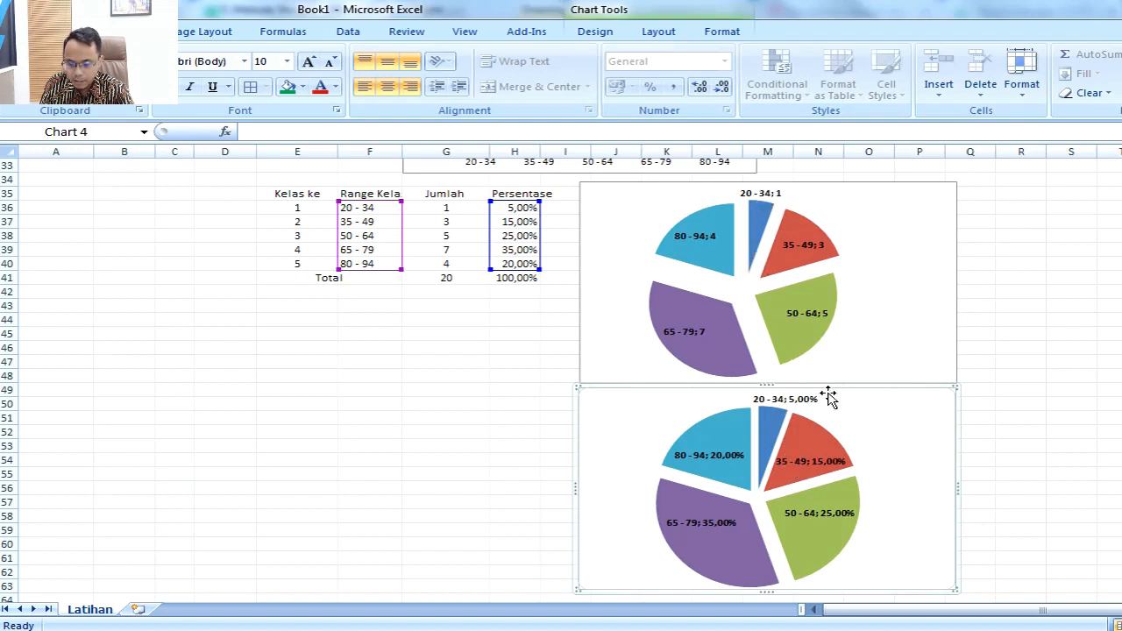
click(1006, 460)
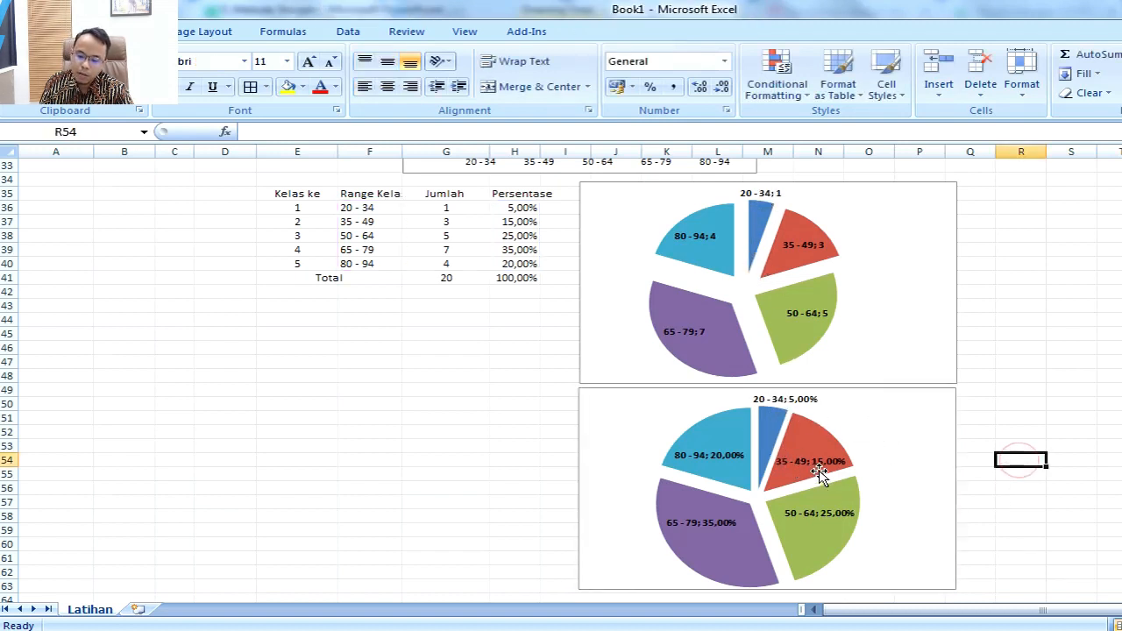
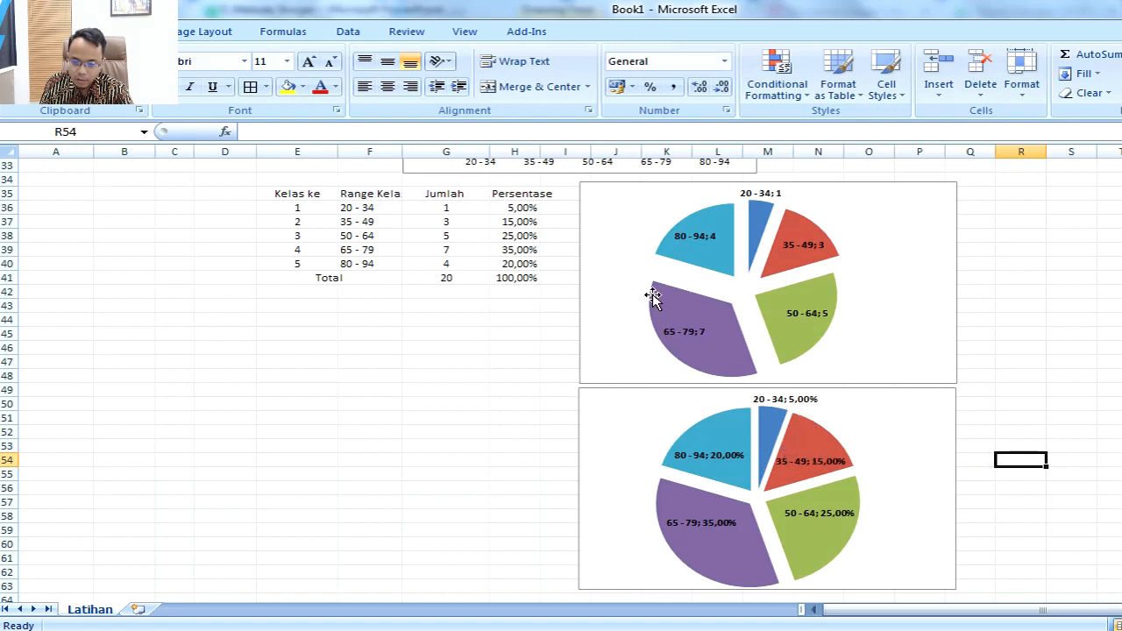
Step: Apply the chart layout with a title, a legend above the pie and percentage labels to the Jumlah pie chart
click(656, 222)
click(613, 205)
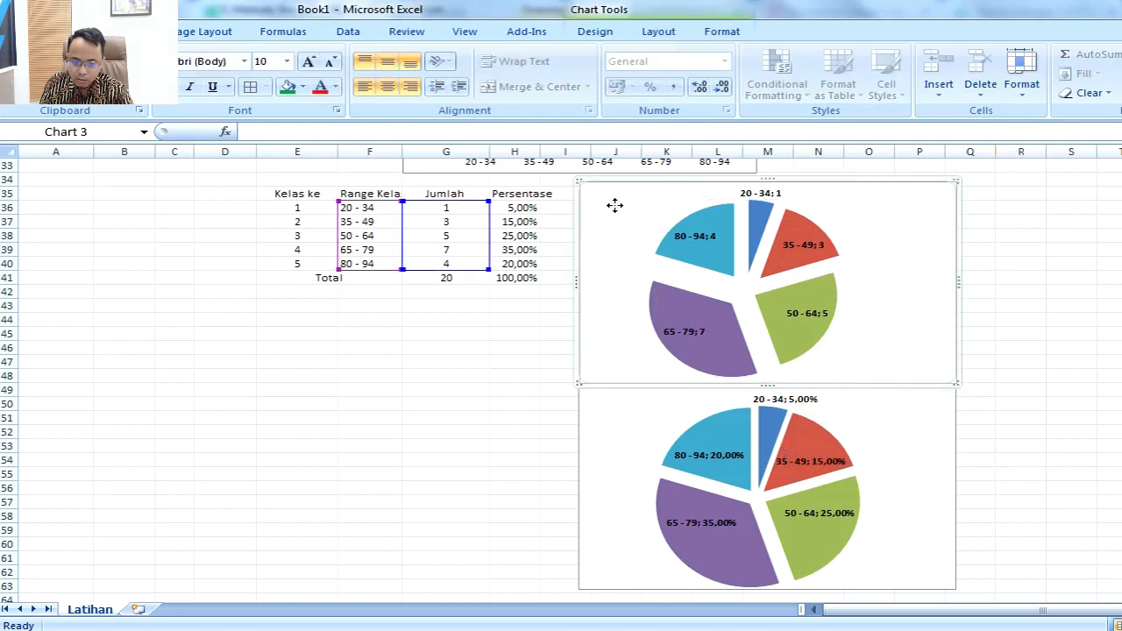
click(424, 89)
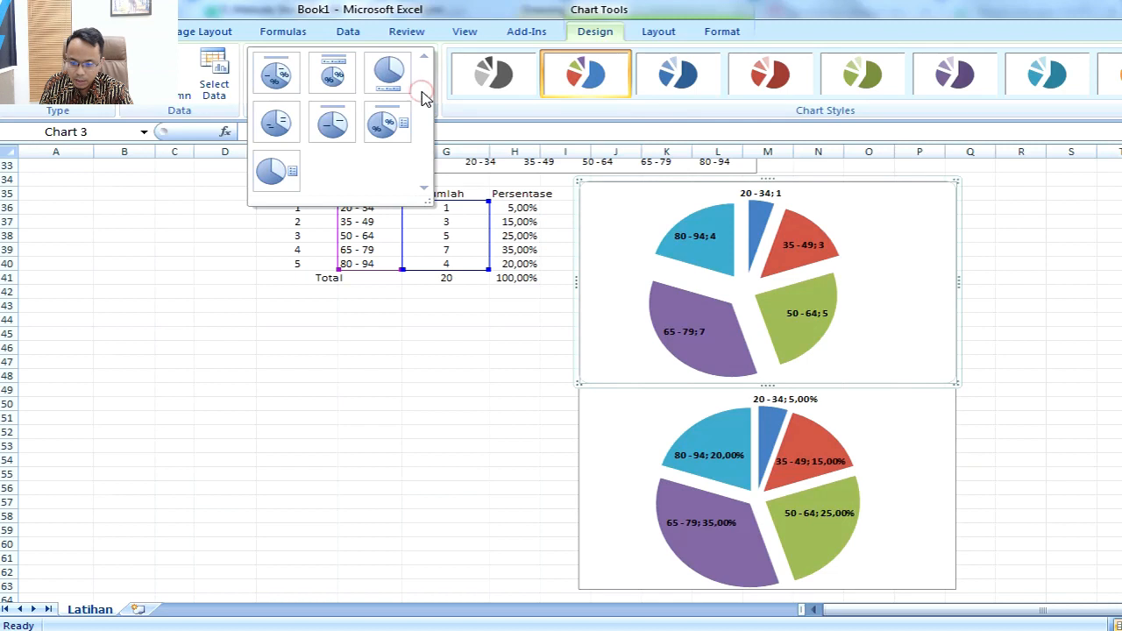
click(279, 75)
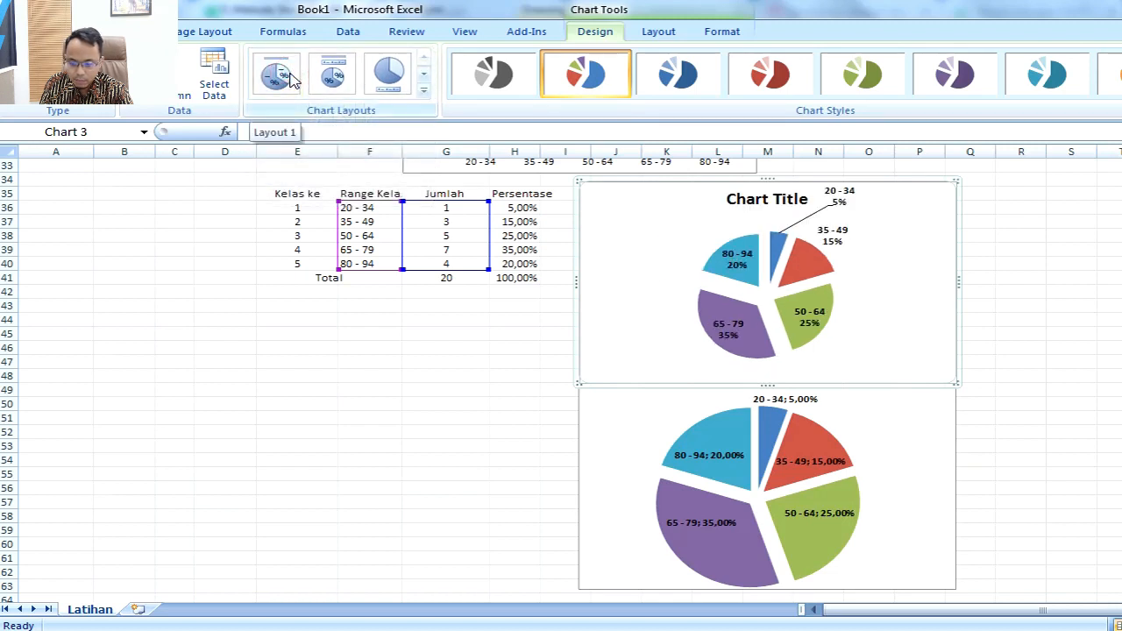
click(328, 77)
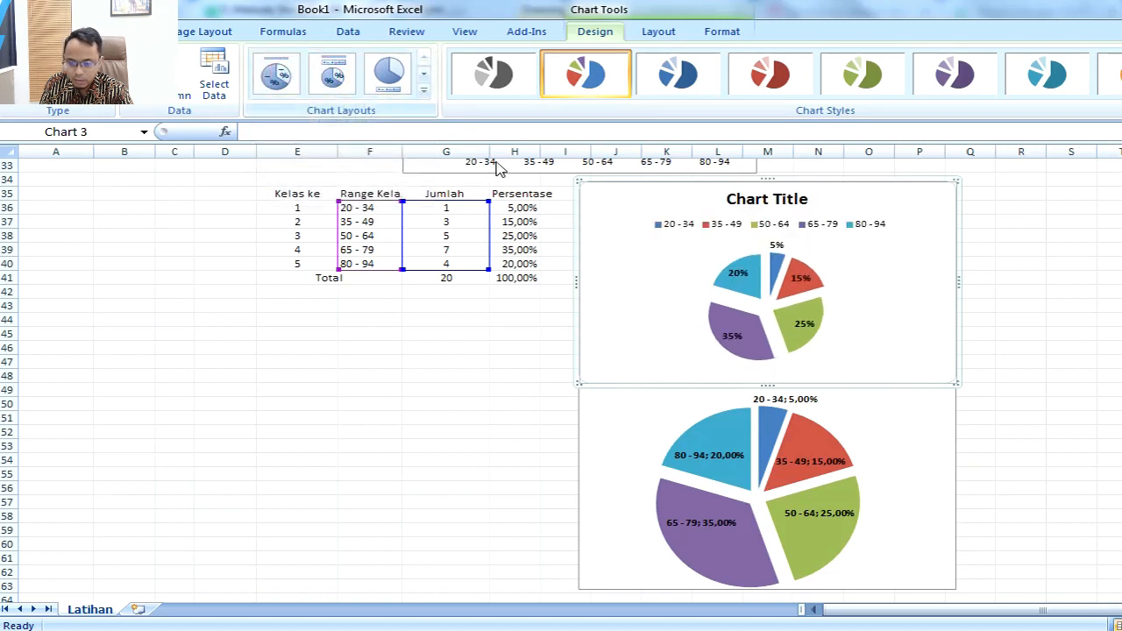
Step: Delete the Jumlah pie's chart title and move its legend to below the pie
click(851, 226)
click(773, 198)
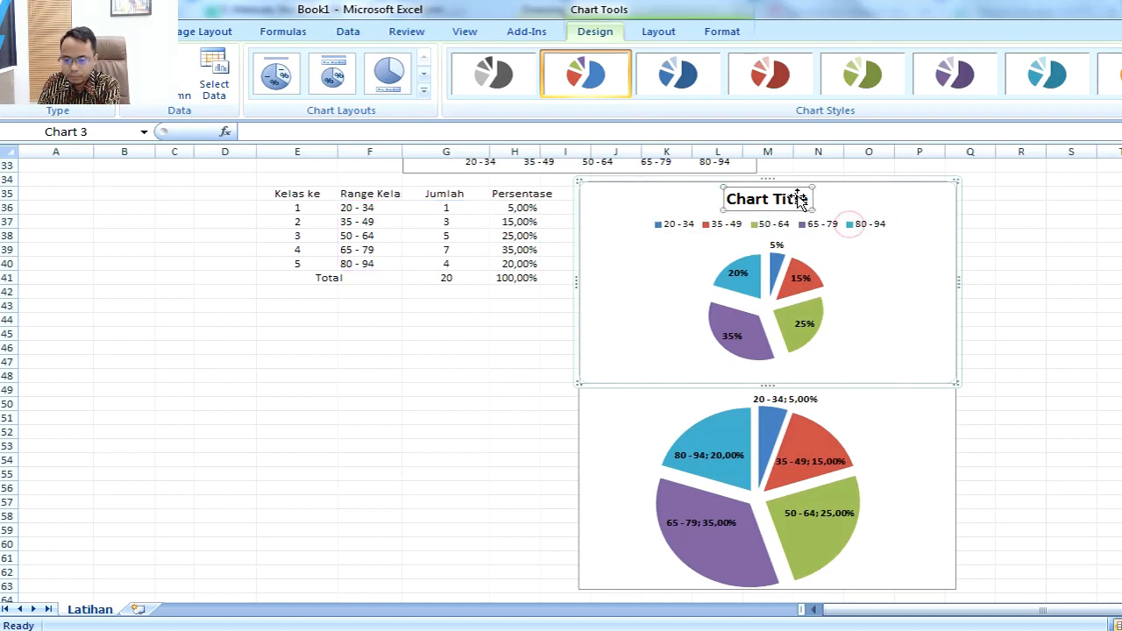
key(Delete)
click(834, 205)
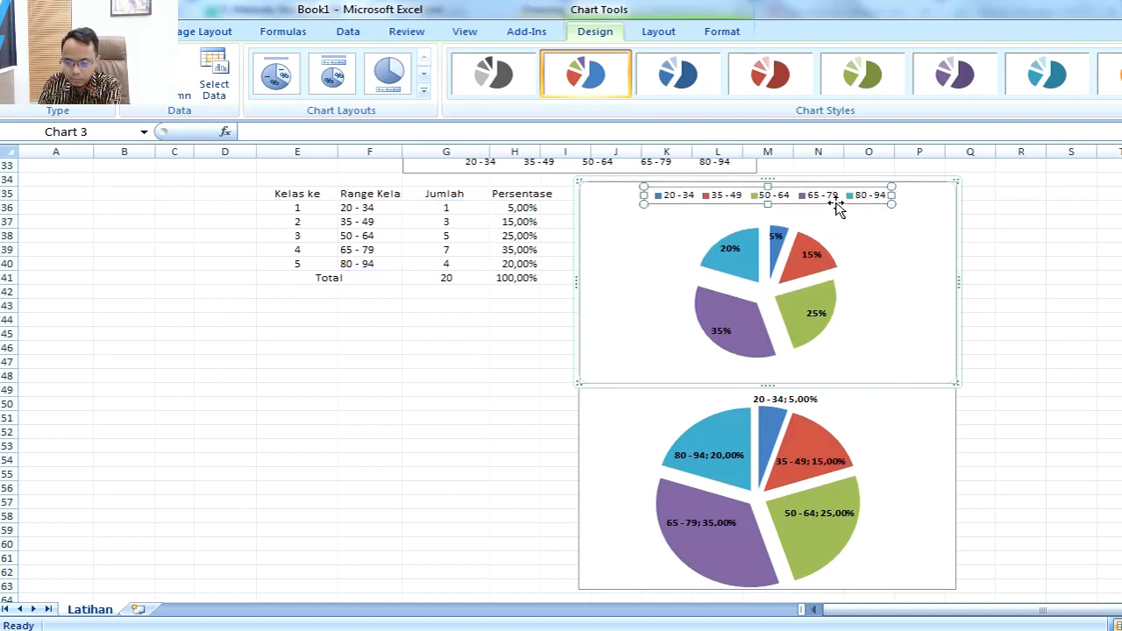
drag(837, 206, 837, 377)
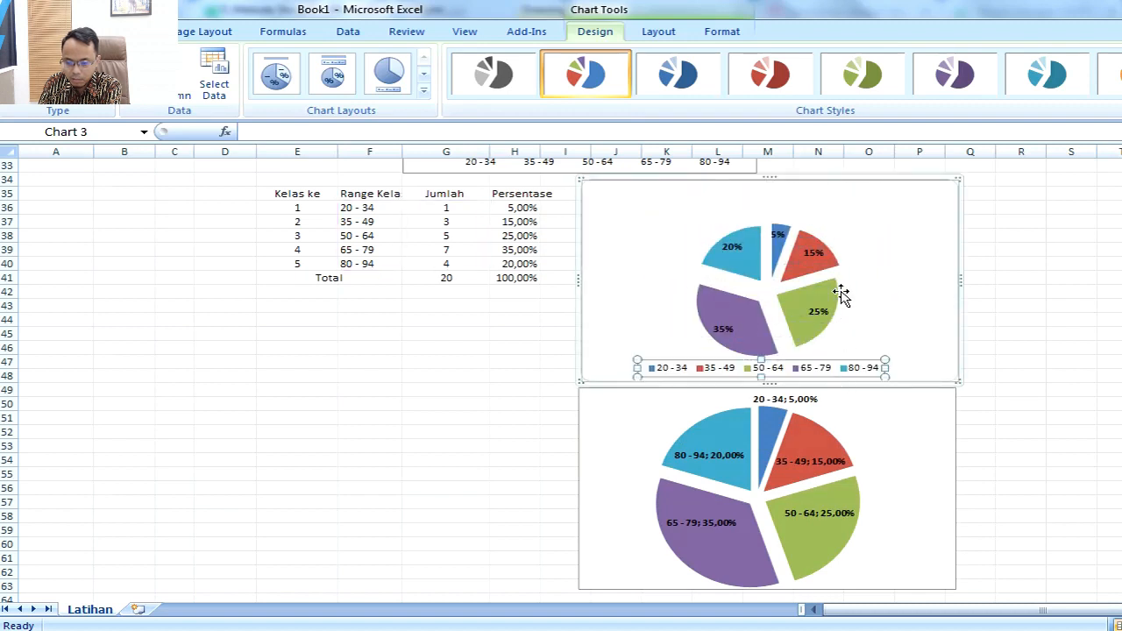
Step: Enlarge the Jumlah pie's plot area to fill the space above the legend, shift it slightly right, and deselect the chart
click(843, 287)
click(853, 275)
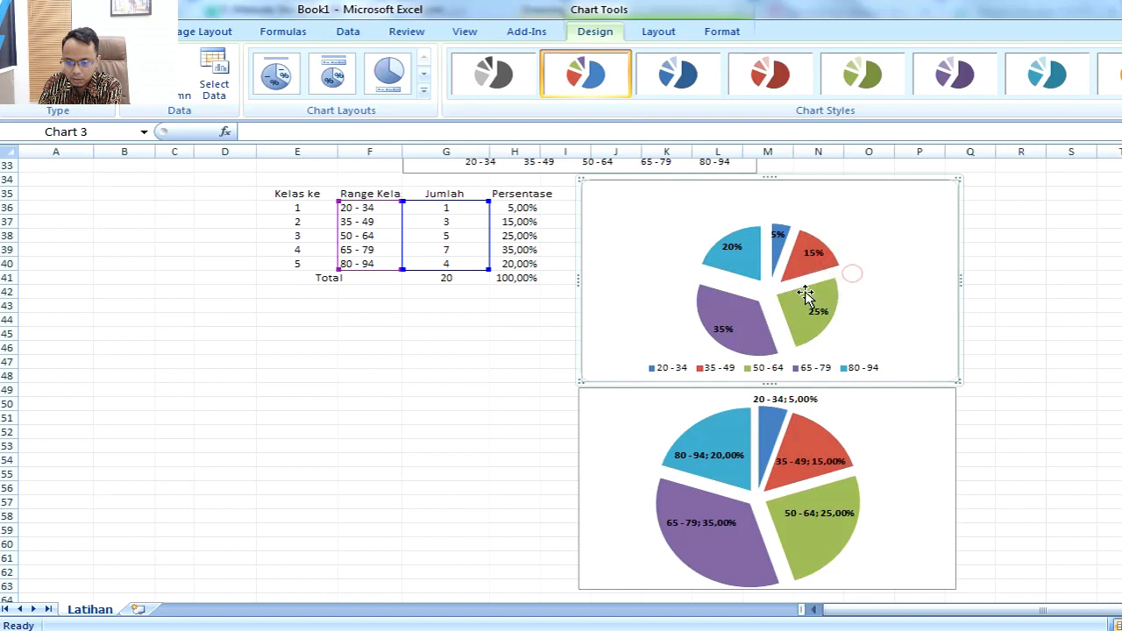
click(691, 272)
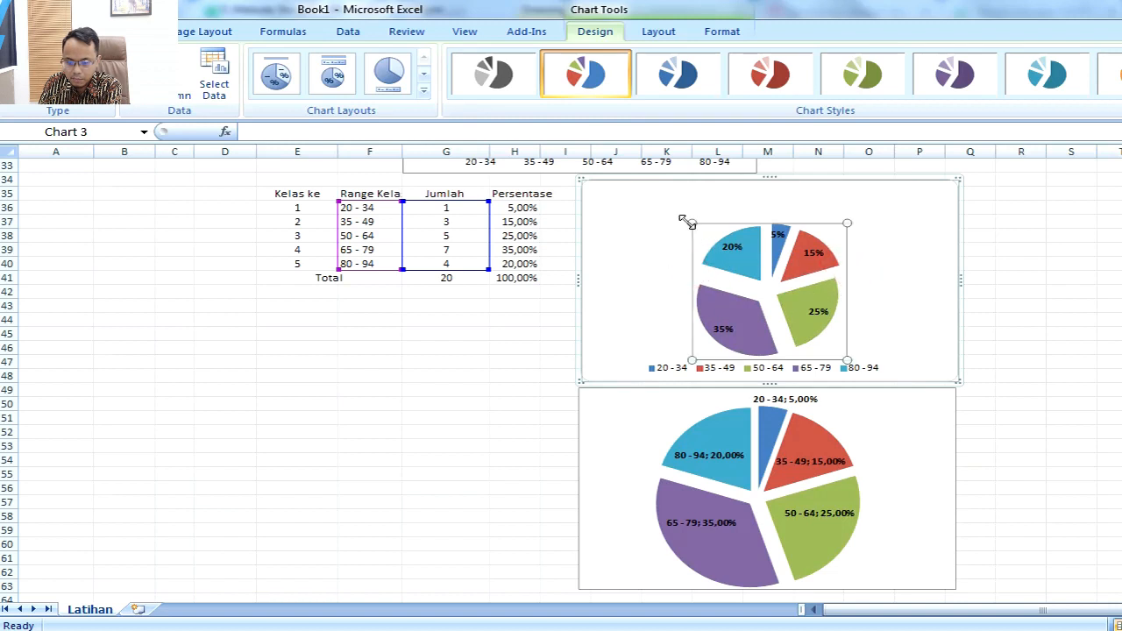
drag(697, 224, 674, 190)
mouse_move(847, 190)
mouse_down()
mouse_move(865, 190)
mouse_move(853, 209)
mouse_up()
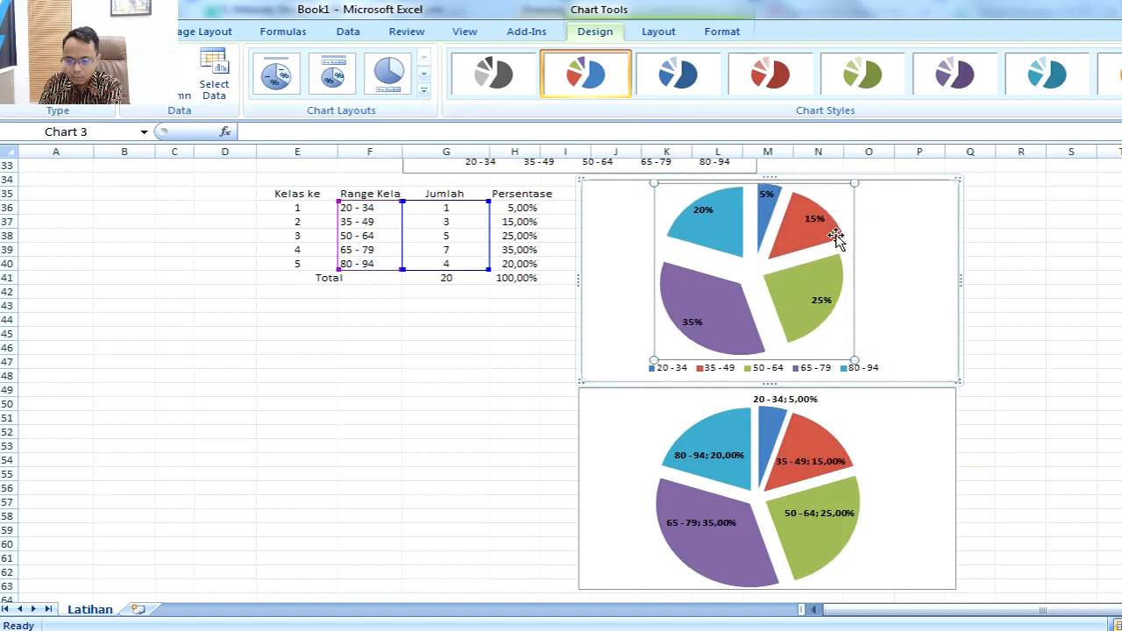
drag(847, 248, 859, 243)
click(1045, 277)
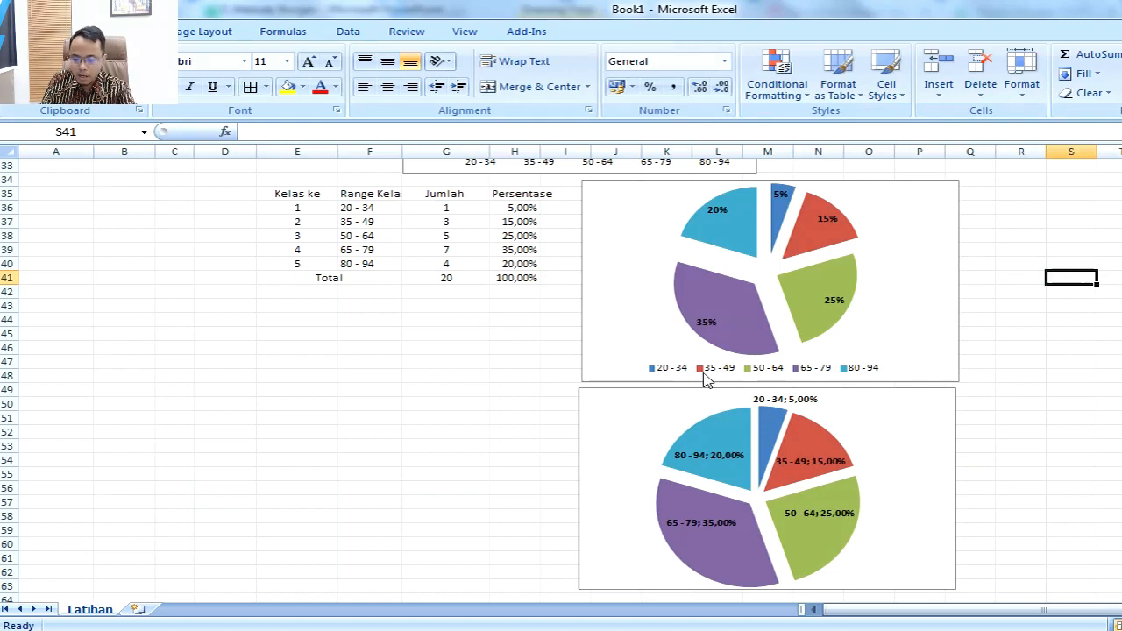
Step: Apply the chart layout with a title, a legend above the pie and percentage labels to the Persentase pie chart
click(869, 461)
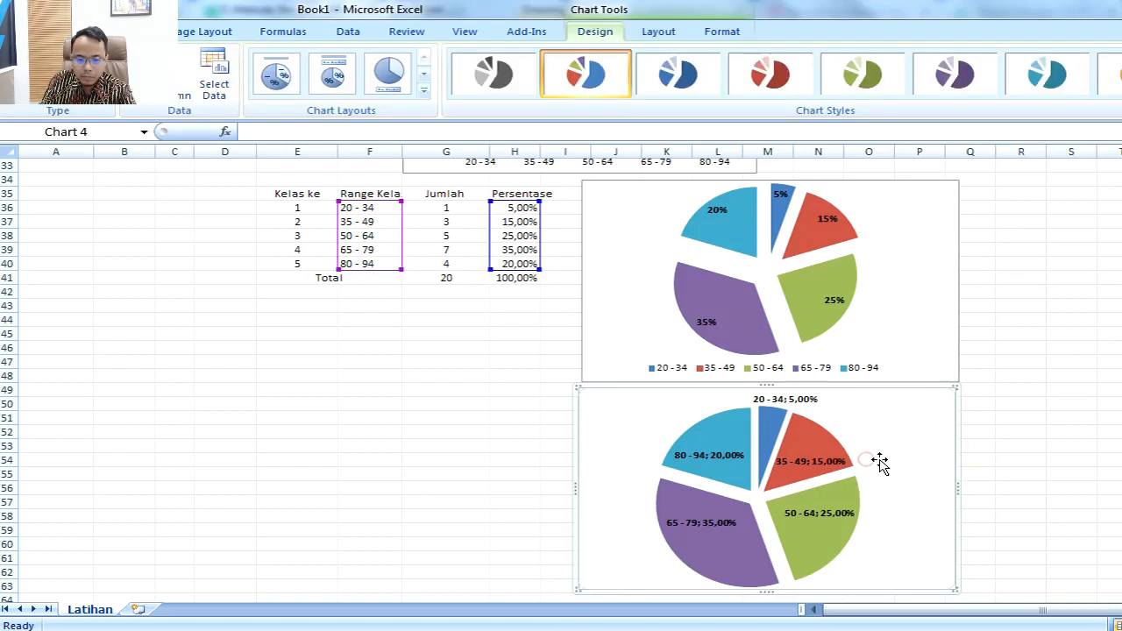
click(425, 93)
click(351, 85)
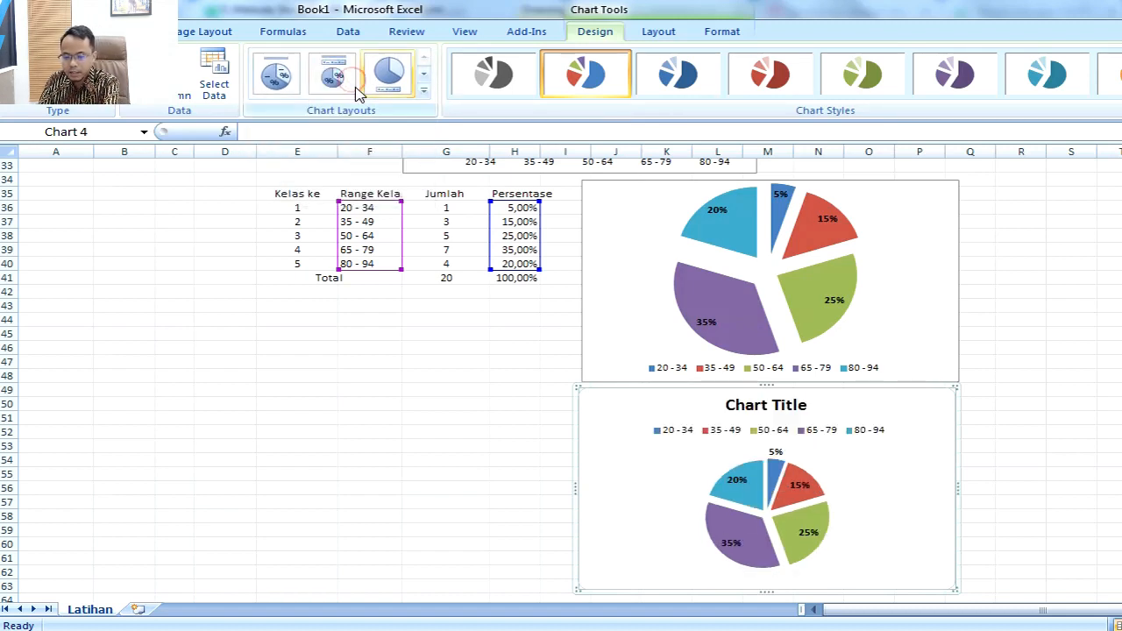
Step: Delete the Persentase pie's chart title and move its legend to below the pie
click(780, 405)
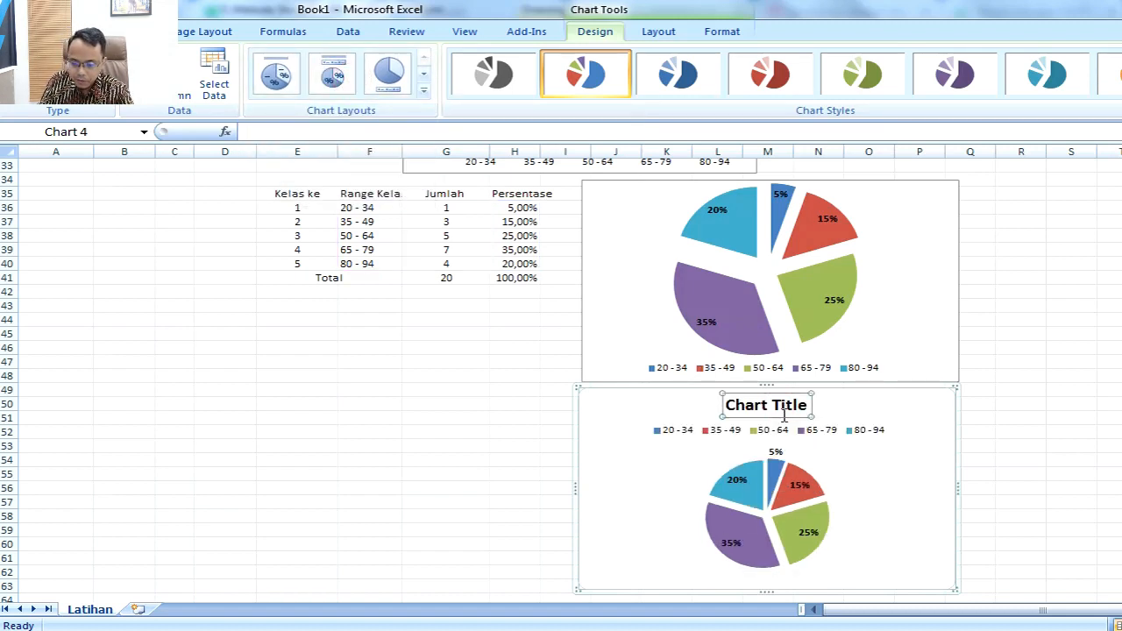
key(Delete)
click(804, 408)
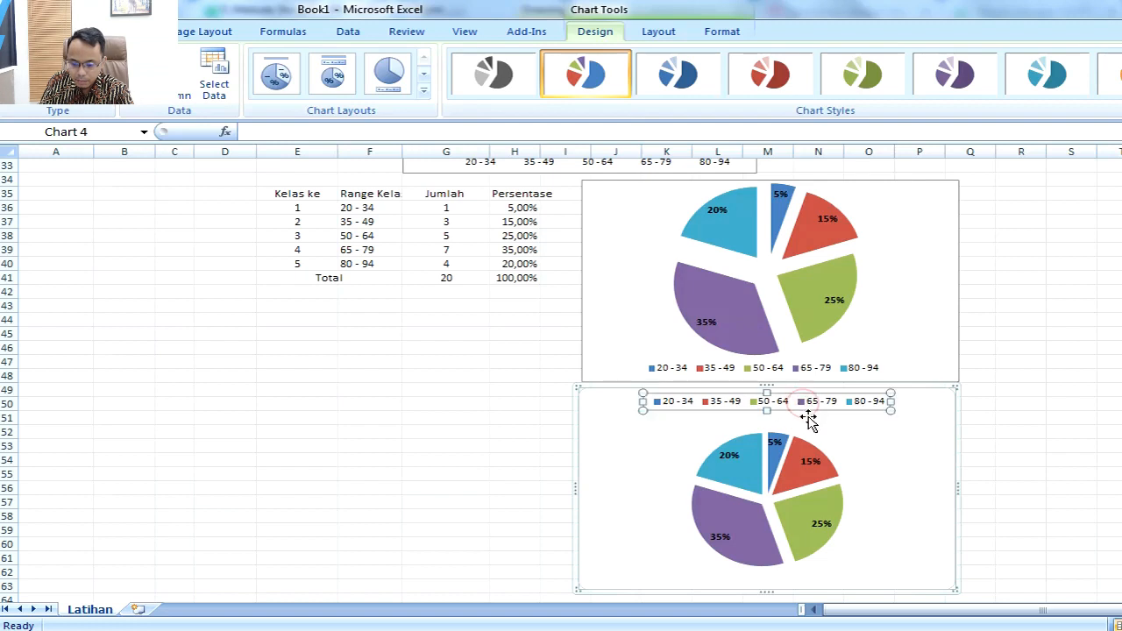
drag(806, 409, 804, 586)
Step: Enlarge the Persentase pie's plot area to fill the space above the legend, and deselect the chart
click(850, 482)
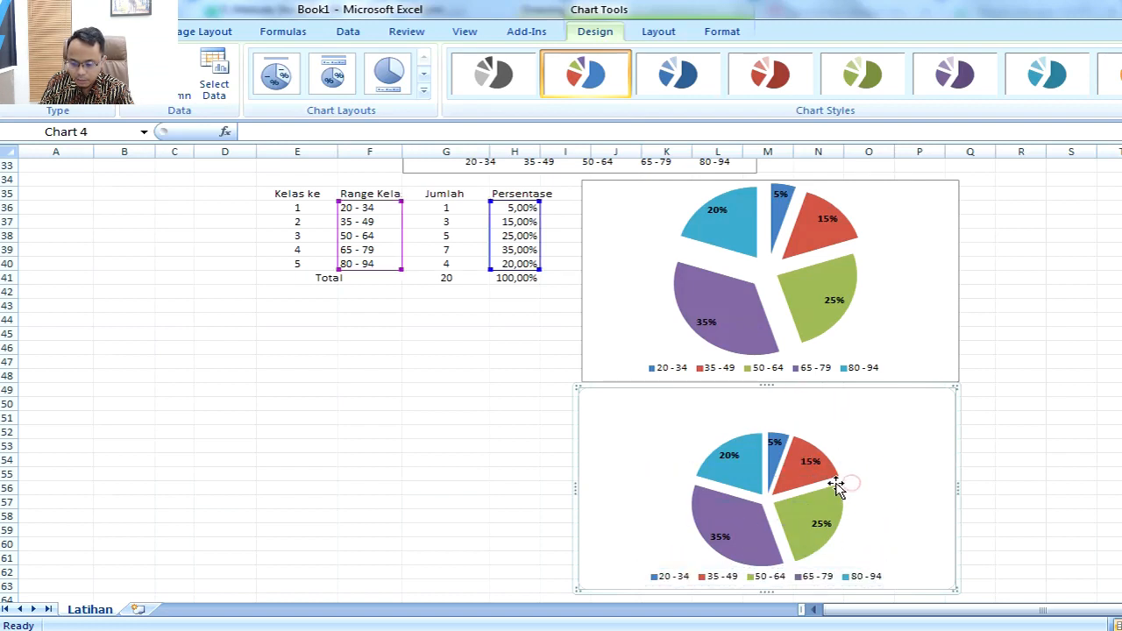
drag(841, 430, 863, 396)
drag(697, 399, 671, 419)
click(1041, 430)
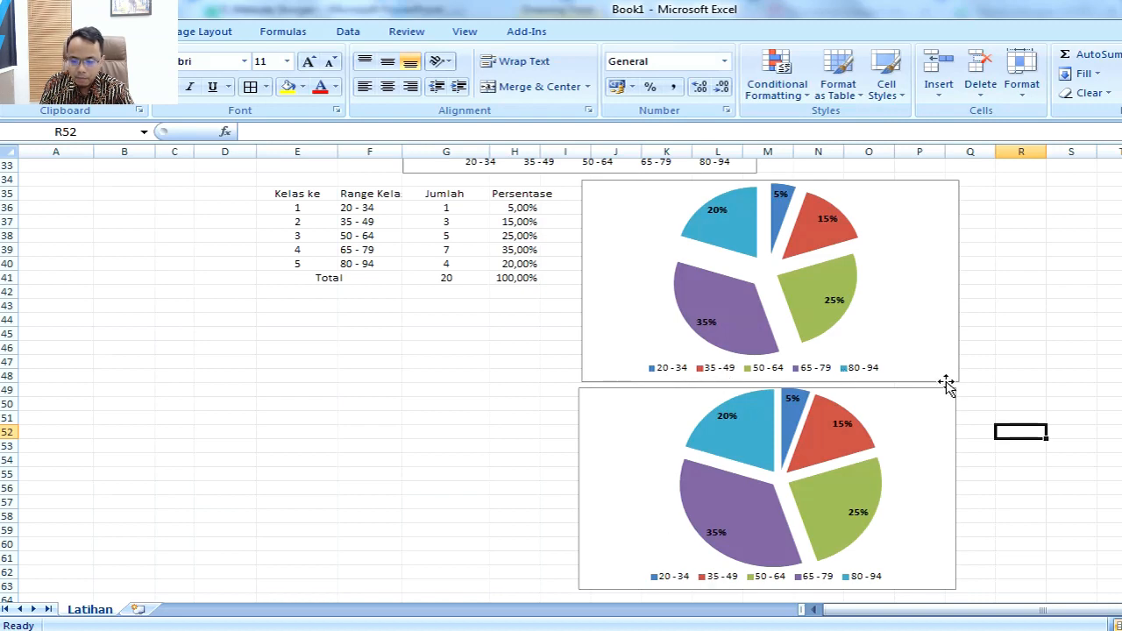
Step: Switch to PowerPoint and read the list of statistics tasks on slide 6, starting with the X minimum task
key(alt+Tab)
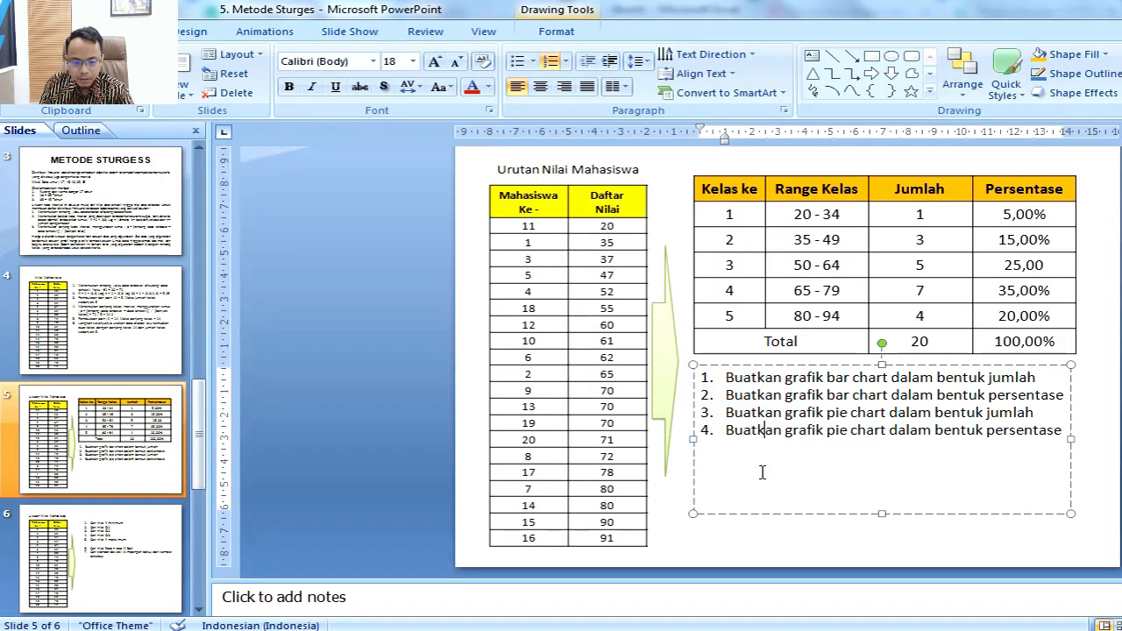
click(127, 447)
scroll(125, 445, down, 2)
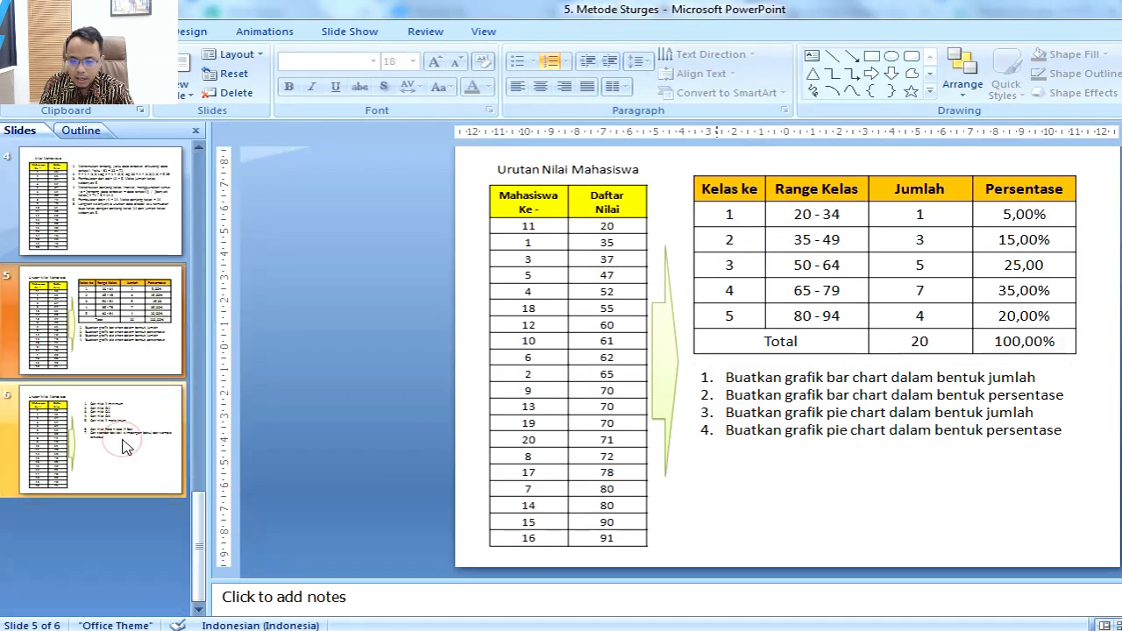
click(132, 461)
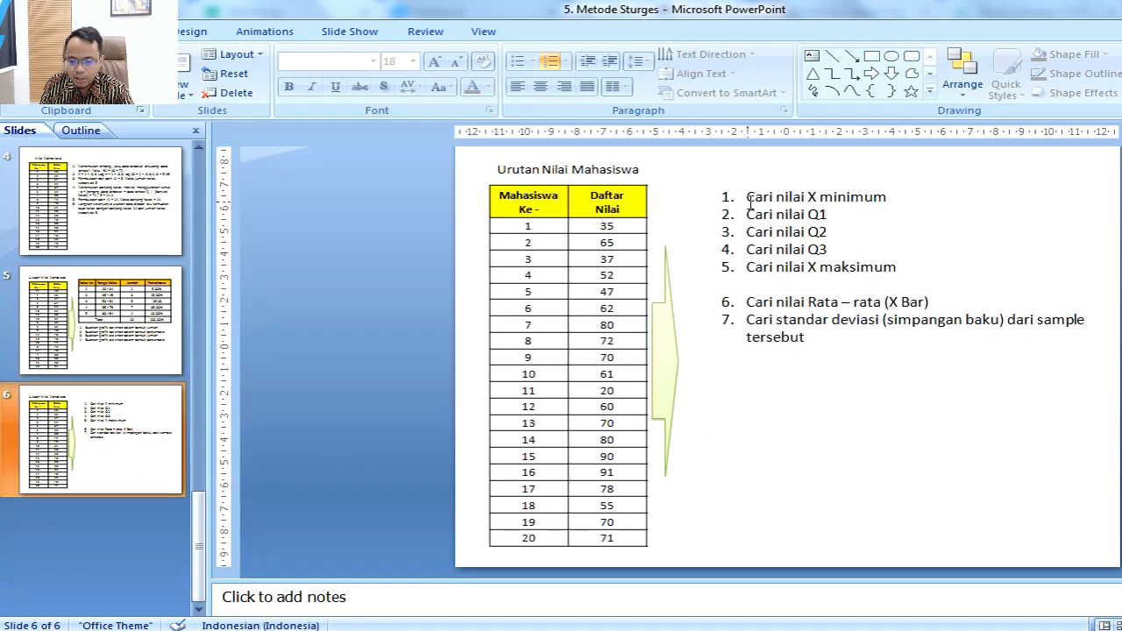
drag(747, 197, 893, 199)
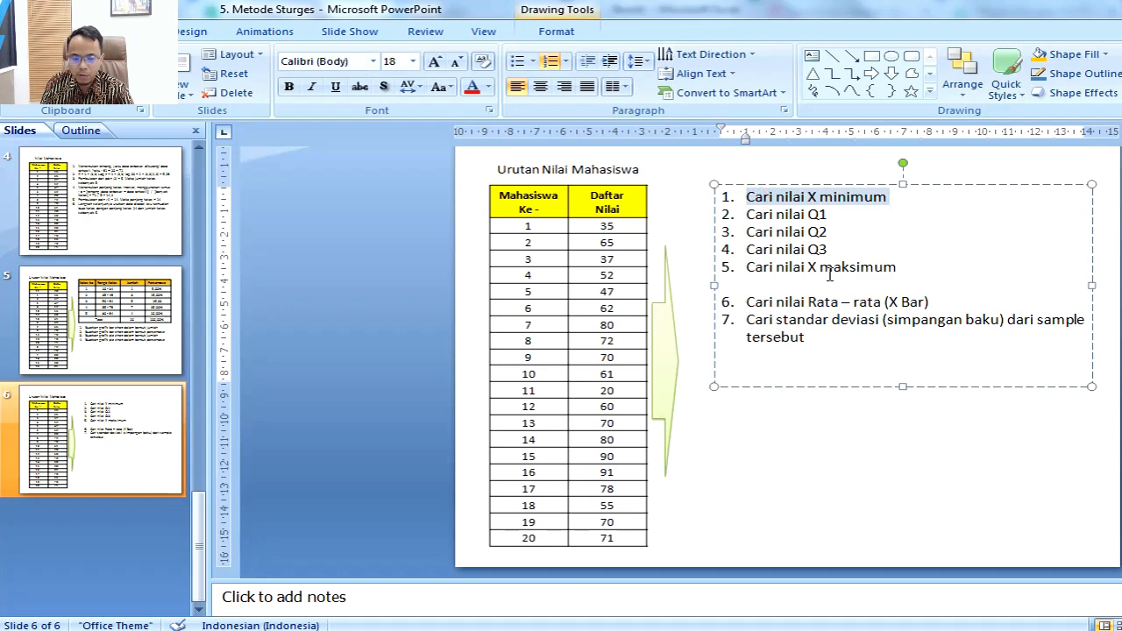
Step: Compare the order of the student scores in the tables on slides 5 and 6
key(alt+Tab)
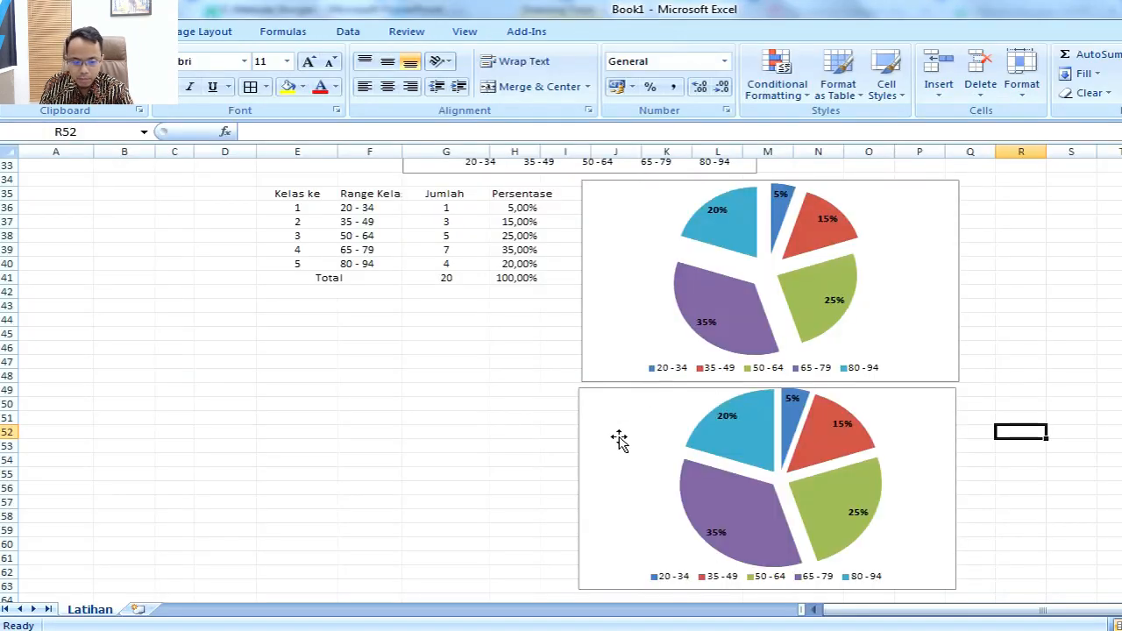
key(alt+Tab)
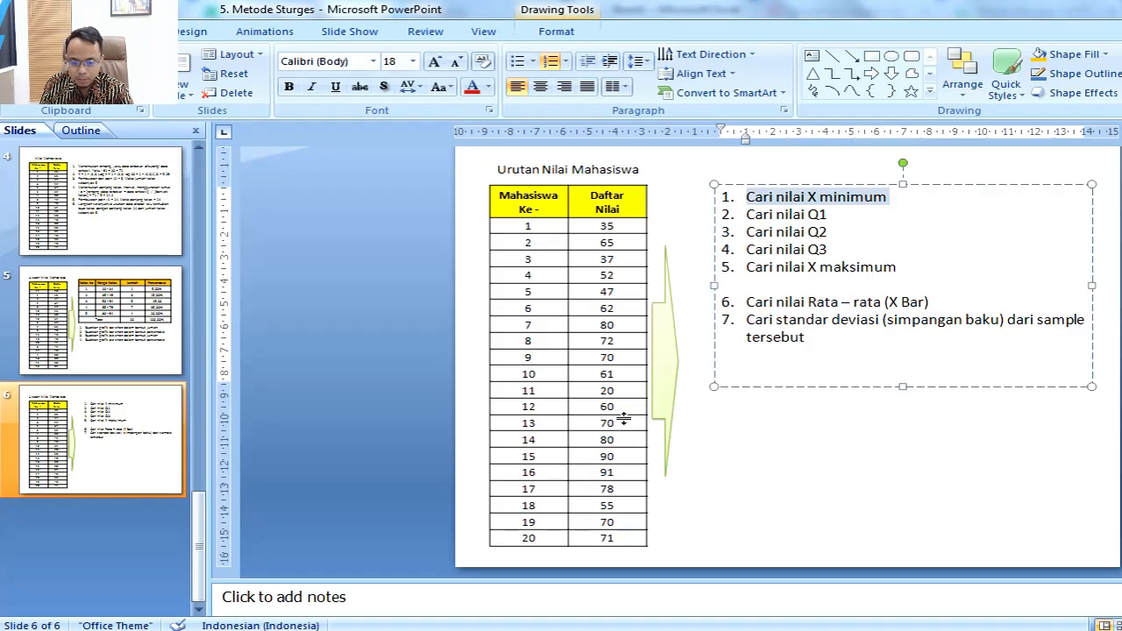
click(125, 329)
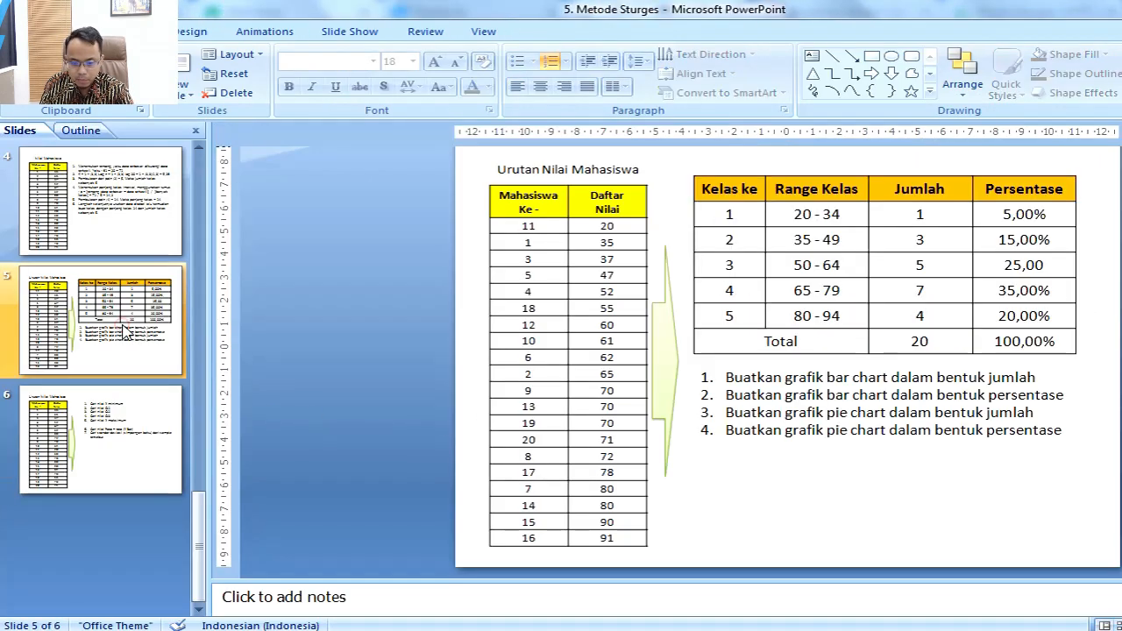
click(116, 428)
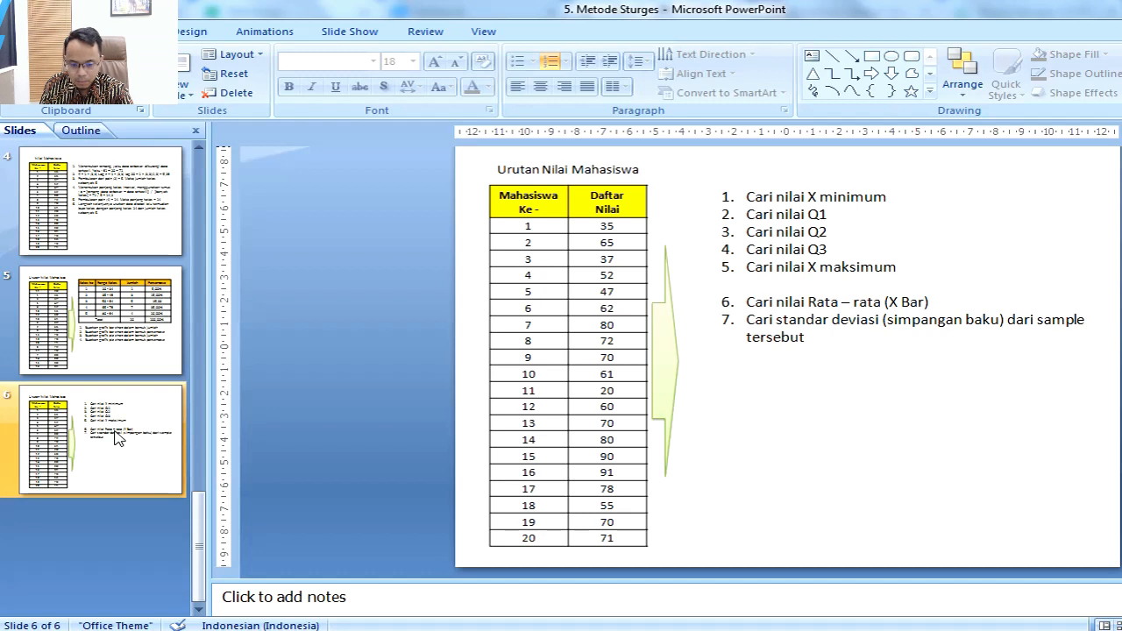
click(94, 362)
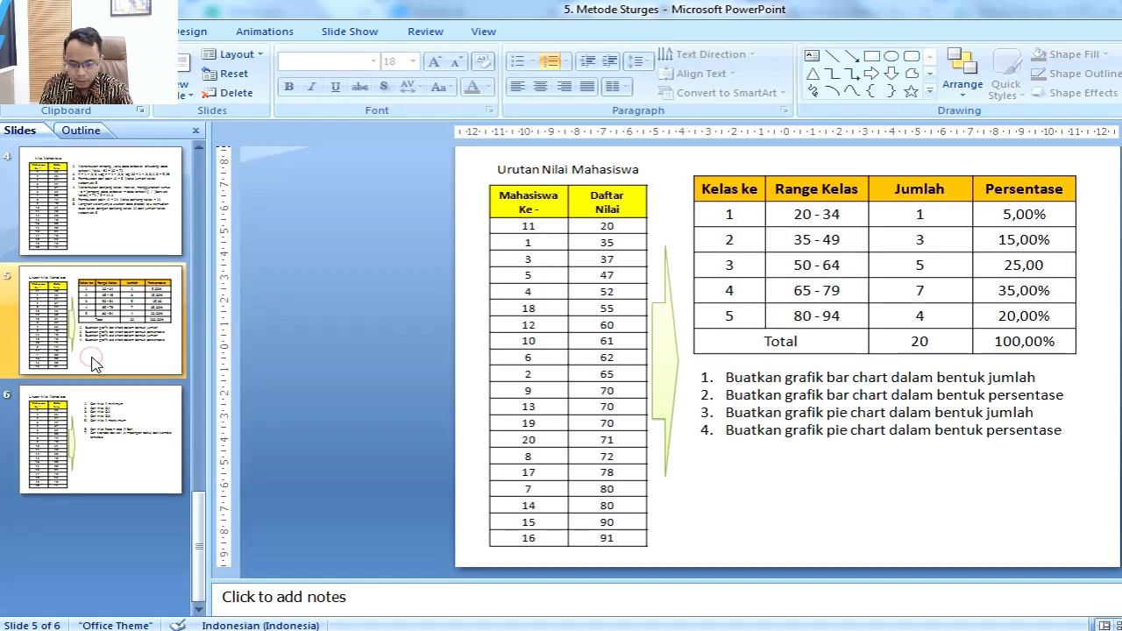
click(99, 435)
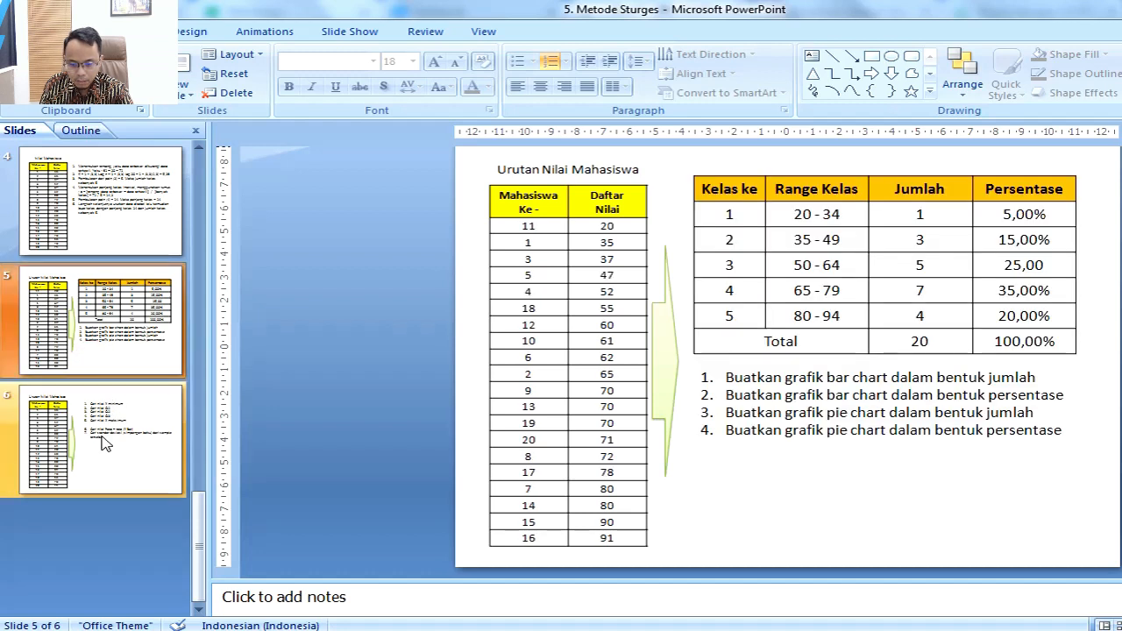
click(95, 363)
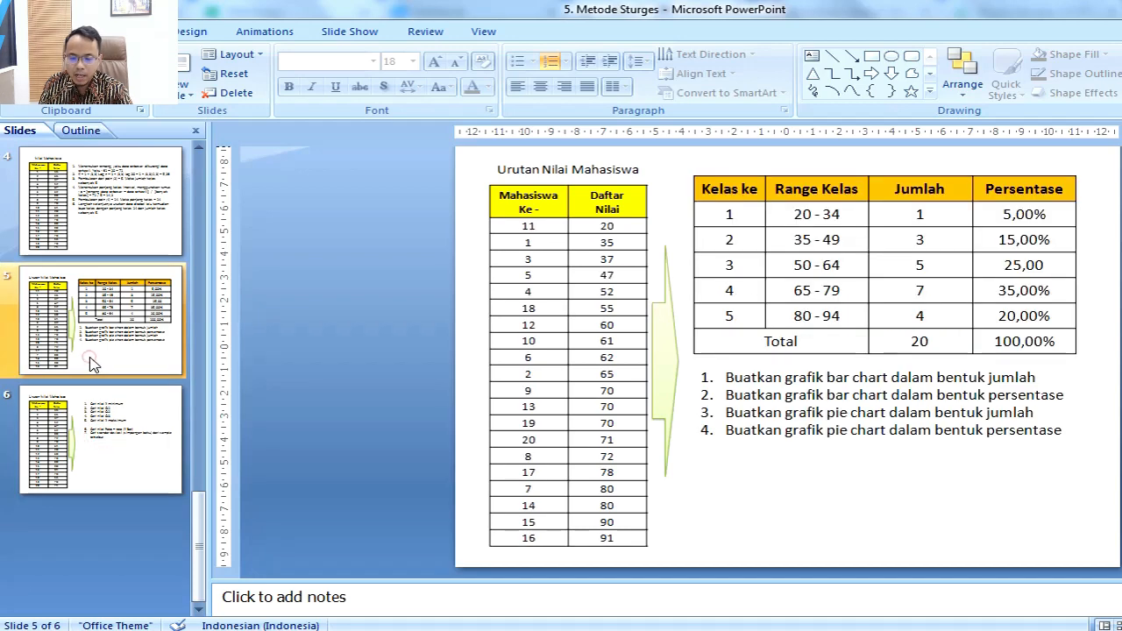
click(608, 231)
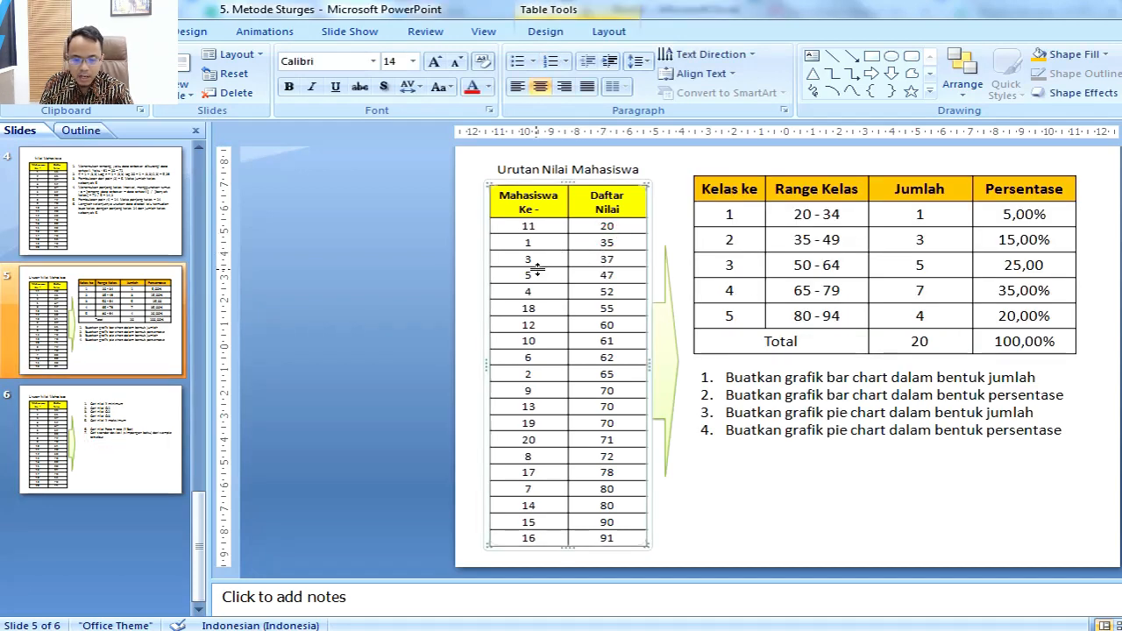
Step: Switch back to Excel and widen columns A and B to fit the score table's headers
key(alt+Tab)
scroll(324, 396, up, 11)
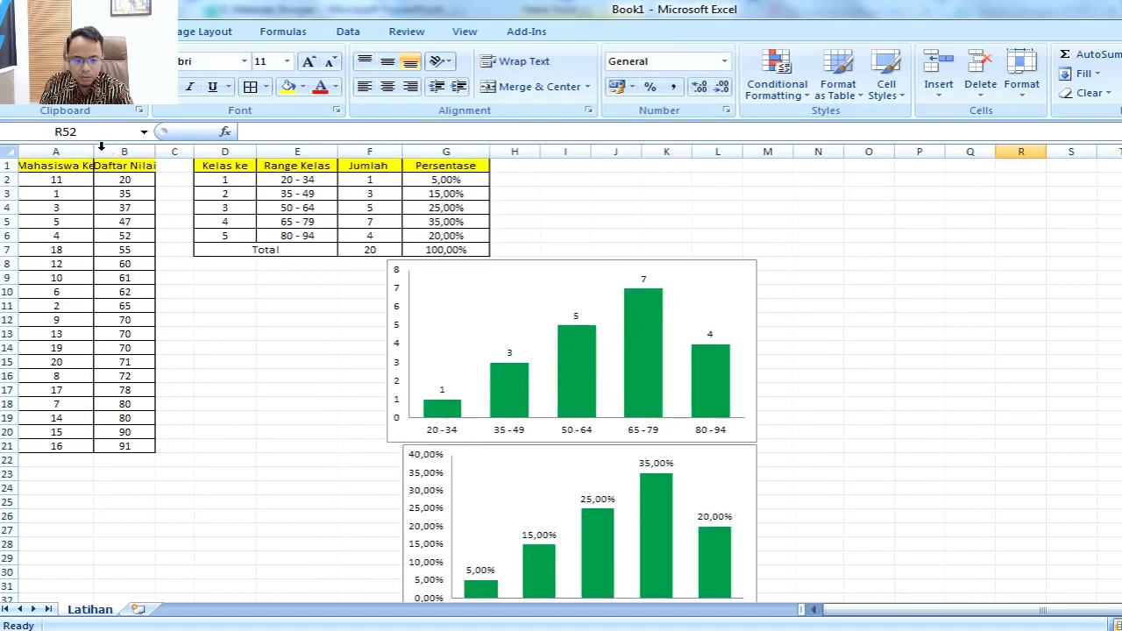
drag(92, 152, 192, 152)
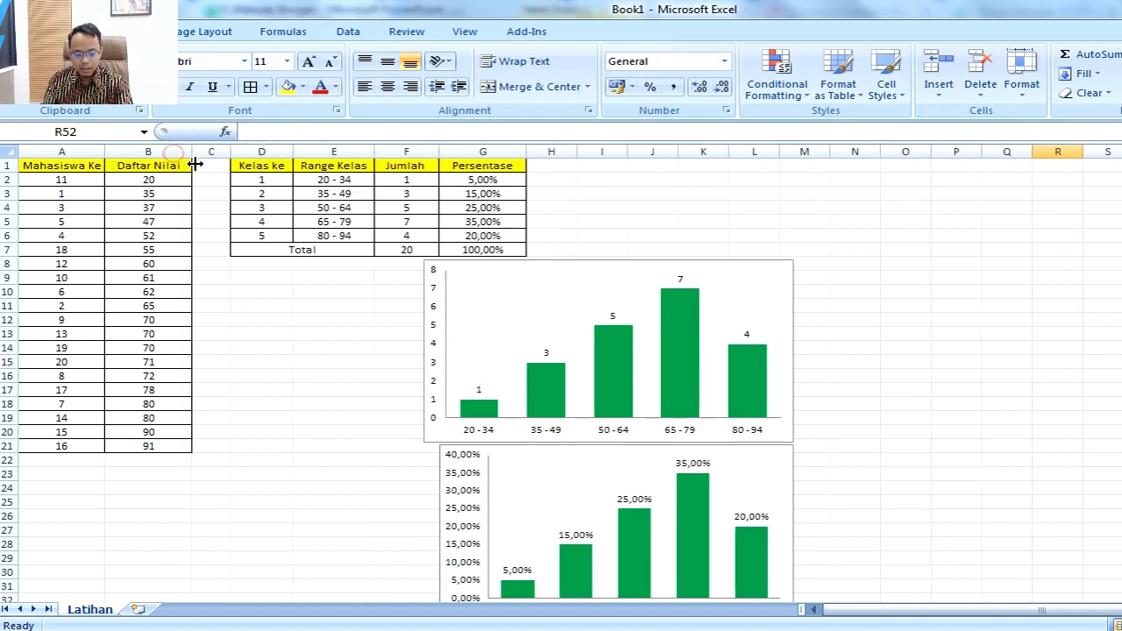
Step: Label cell A23 below the score table "X minimum"
click(85, 470)
text(X)
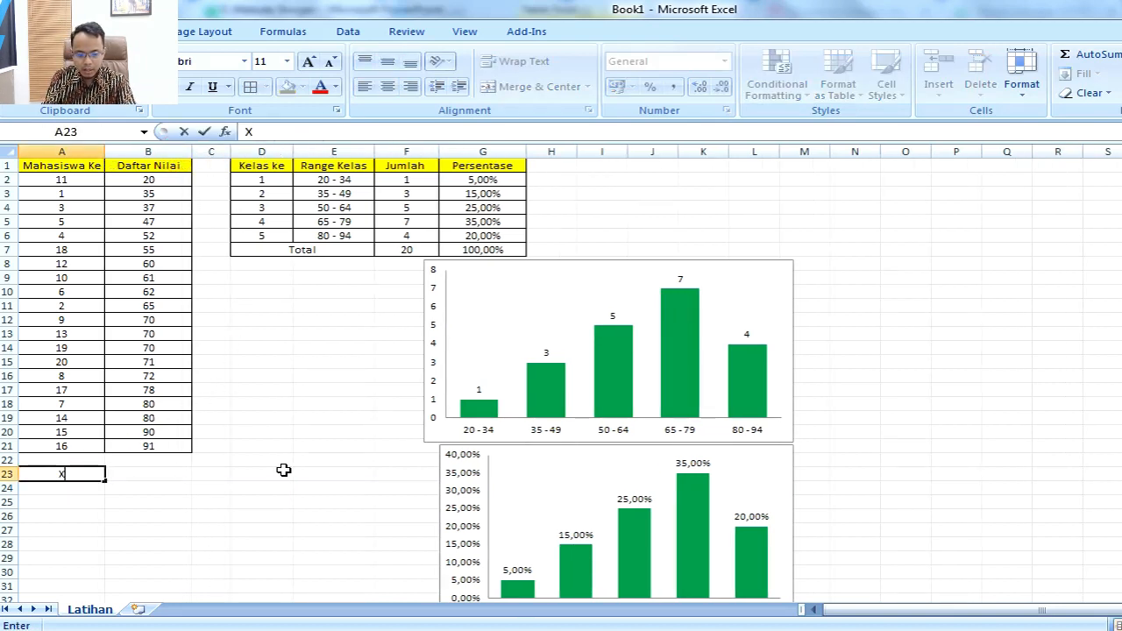
text( minimum)
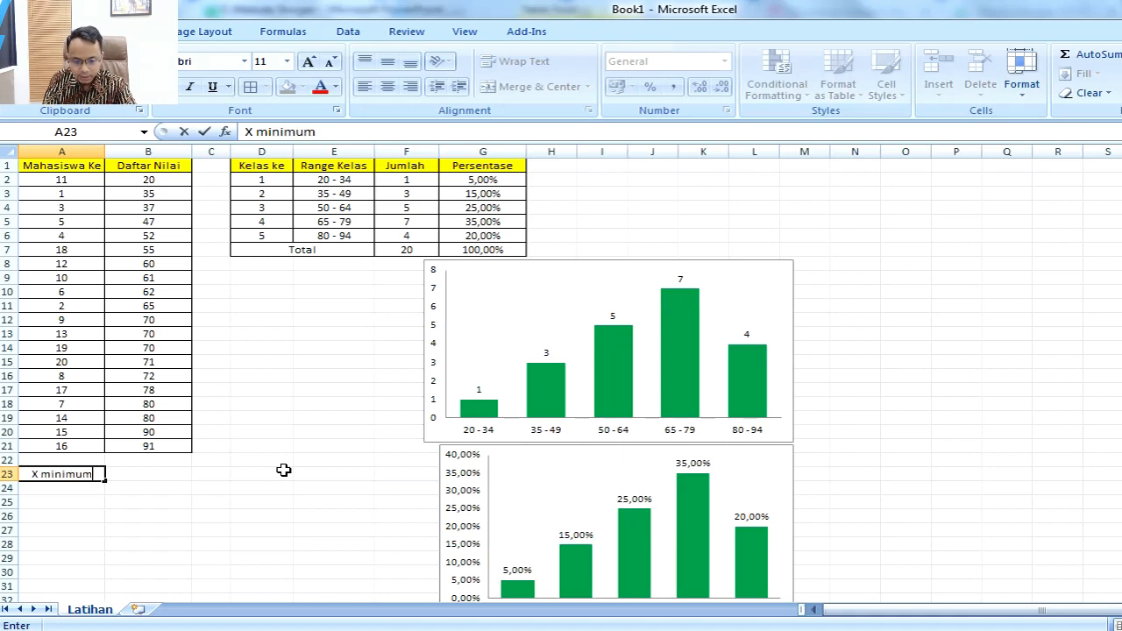
key(Tab)
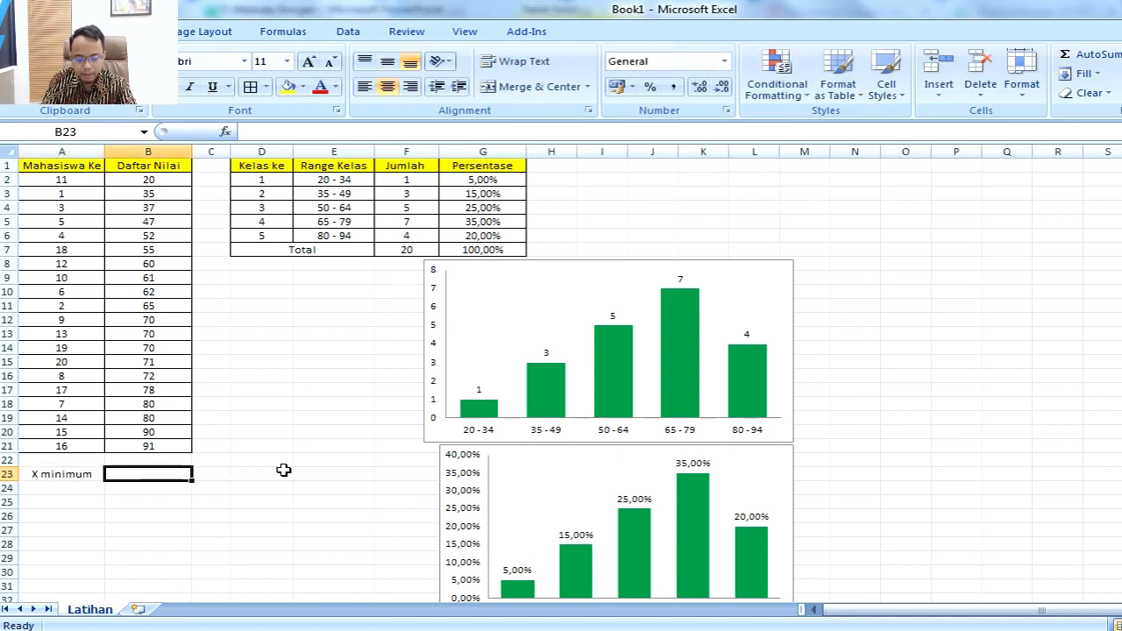
Step: Compute the lowest score in B23 with the MIN function over B2:B21, and check it against the score column
text(=)
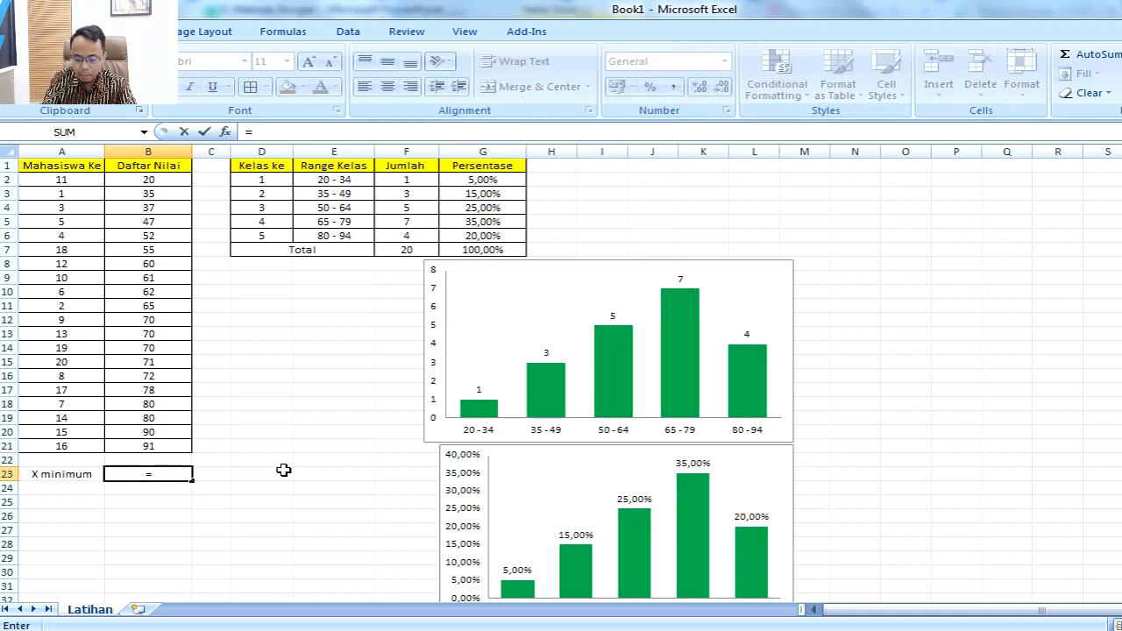
text(m)
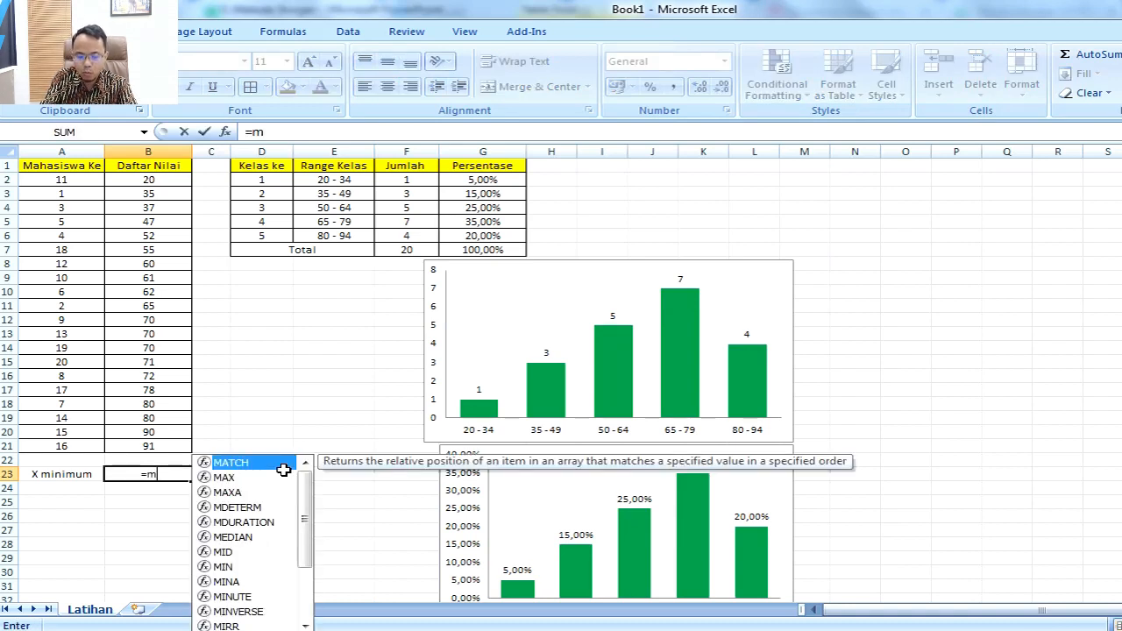
text(in()
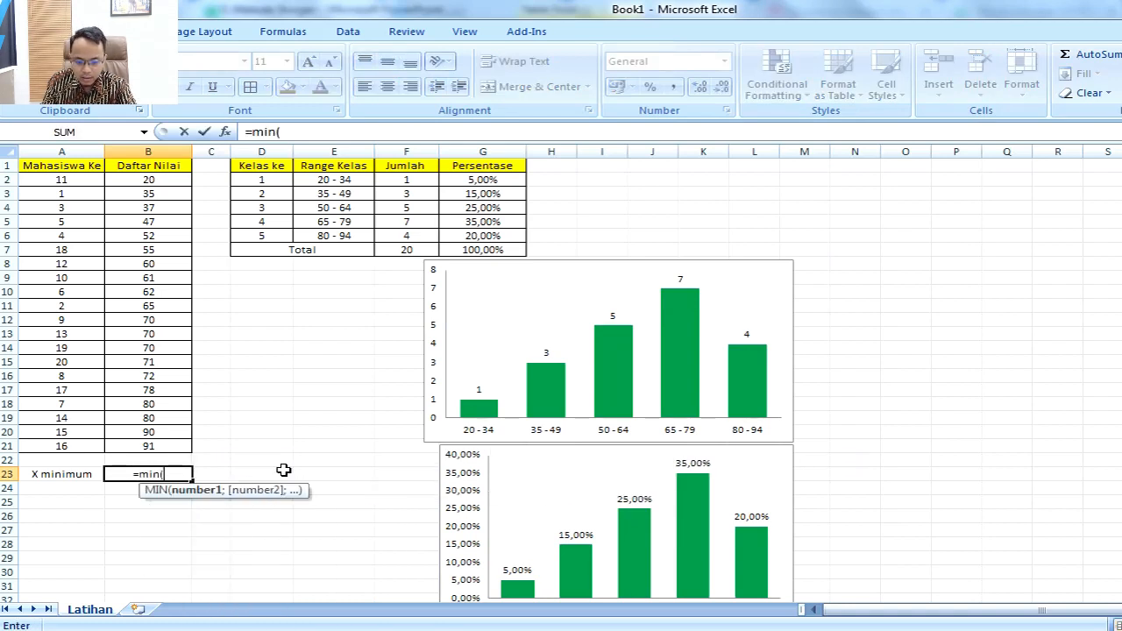
drag(190, 445, 178, 185)
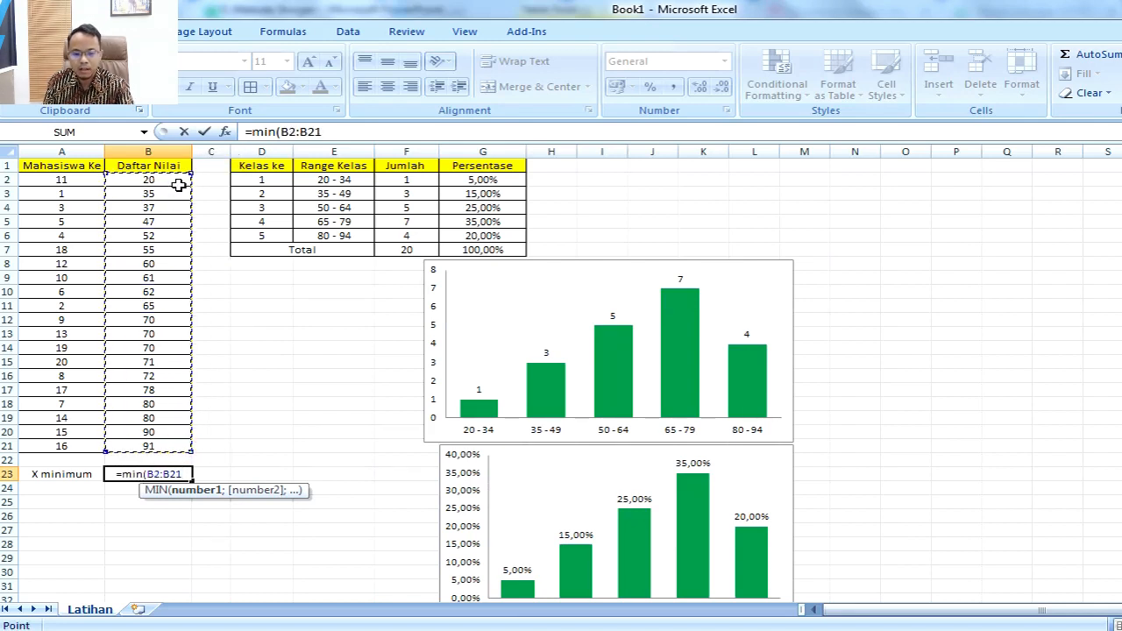
key(Return)
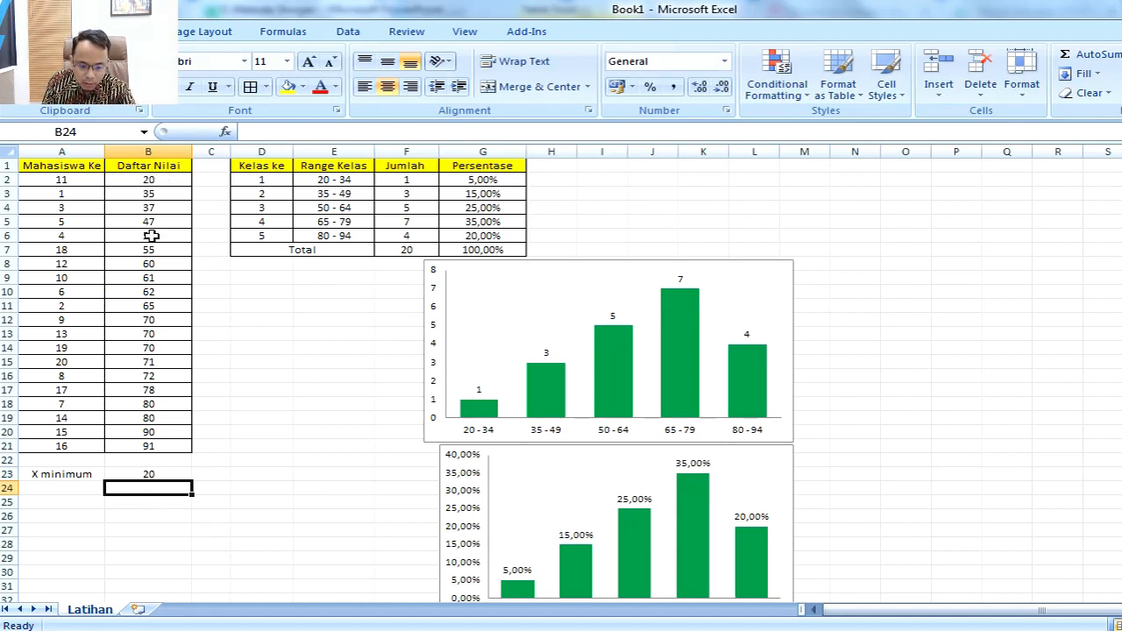
drag(162, 183, 170, 448)
Step: Enter the labels Q1, Q2, Q3 and X maksimum in cells A24 to A27
click(76, 482)
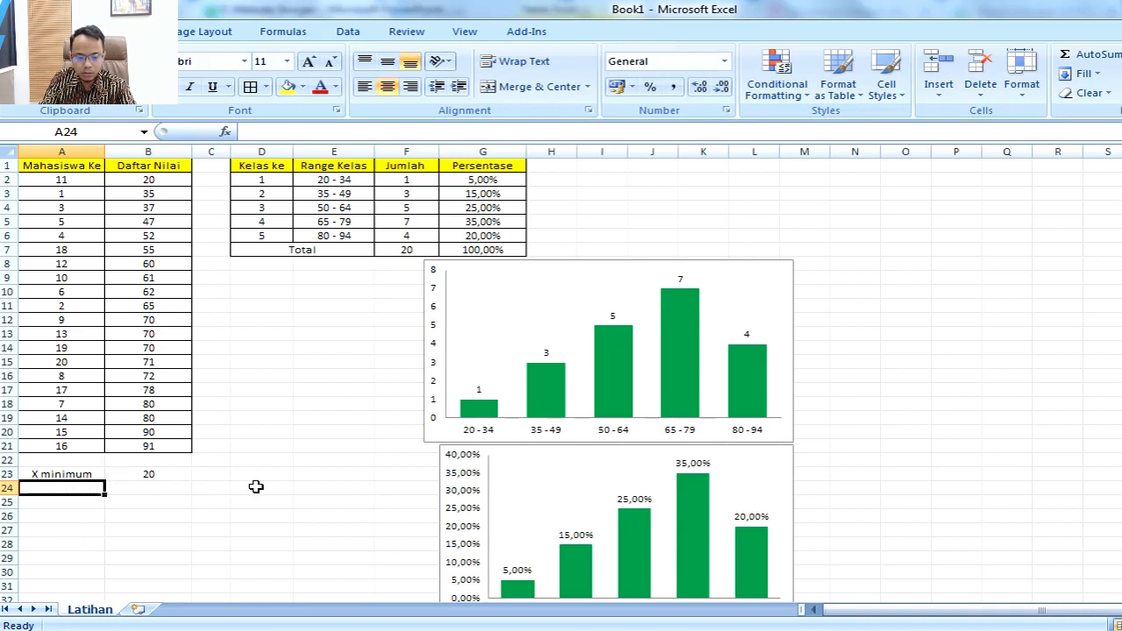
text(Q1)
key(Return)
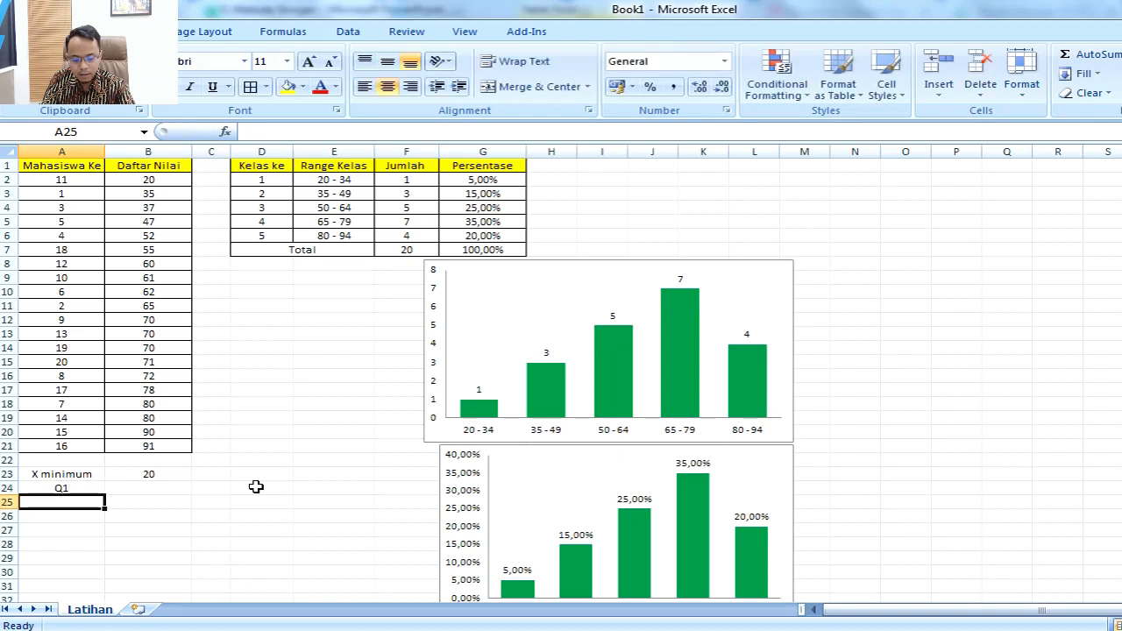
text(Q2)
key(Return)
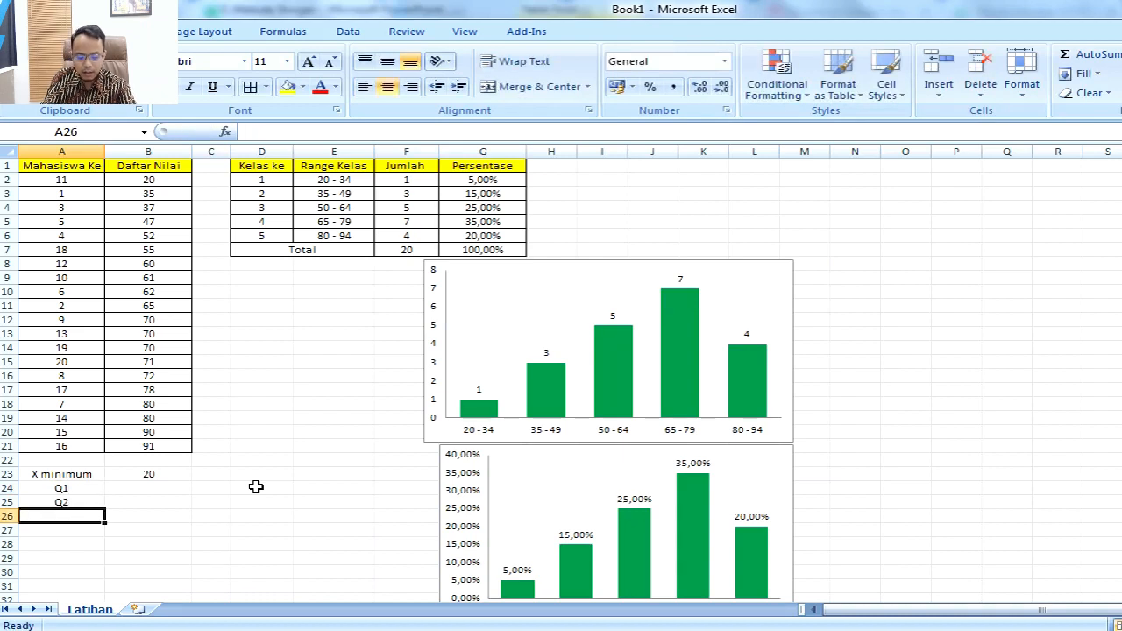
text(Q3)
key(Return)
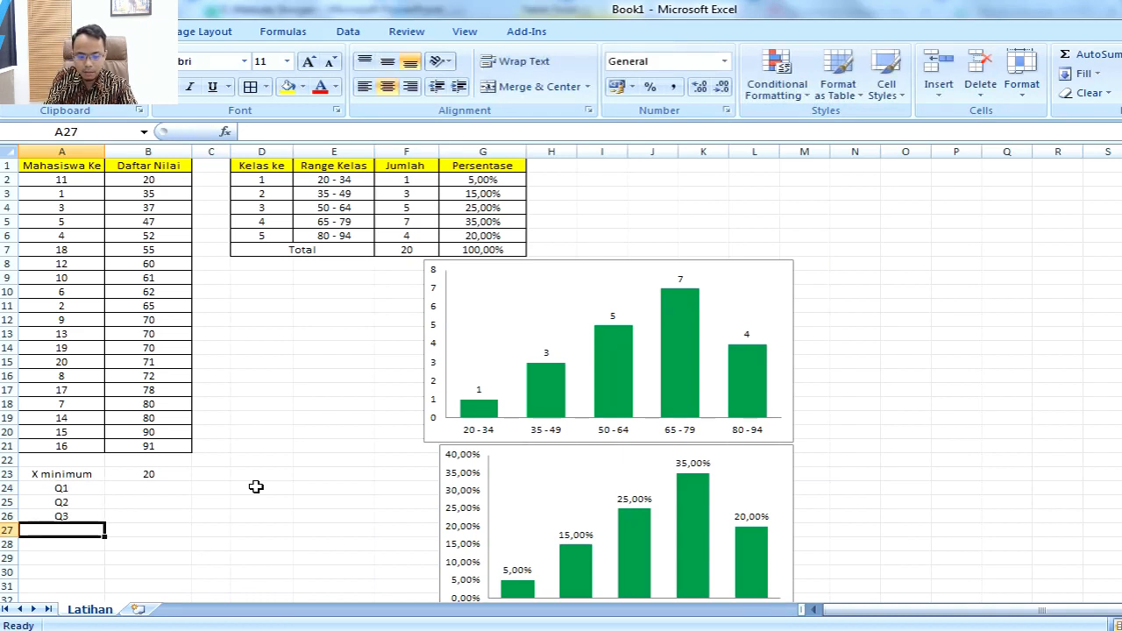
text(X)
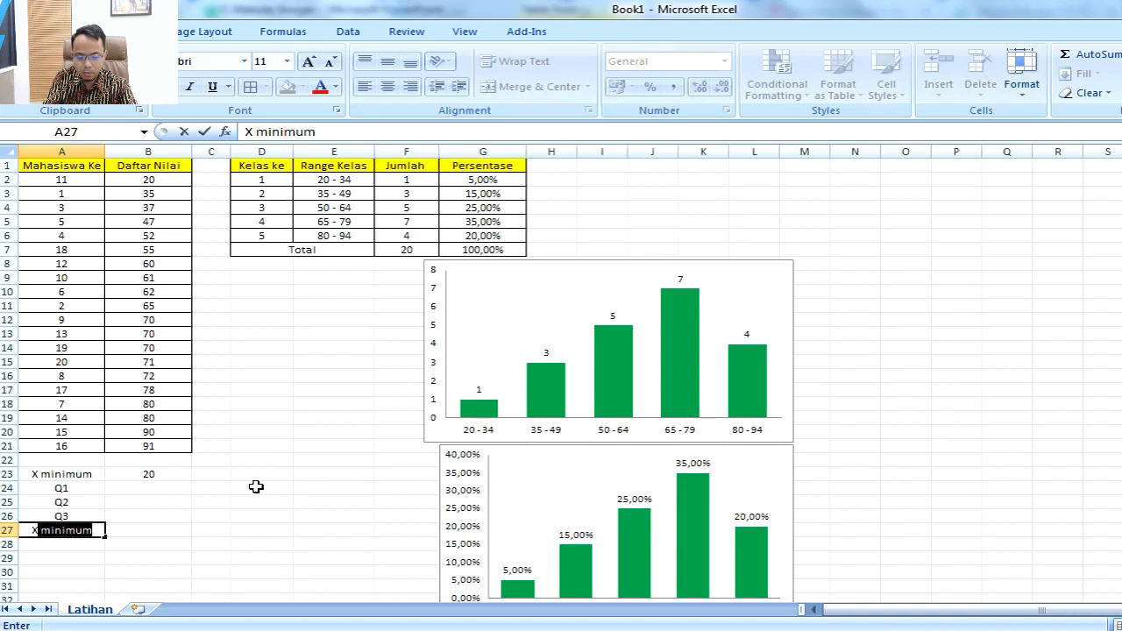
text( maksi)
text(mum)
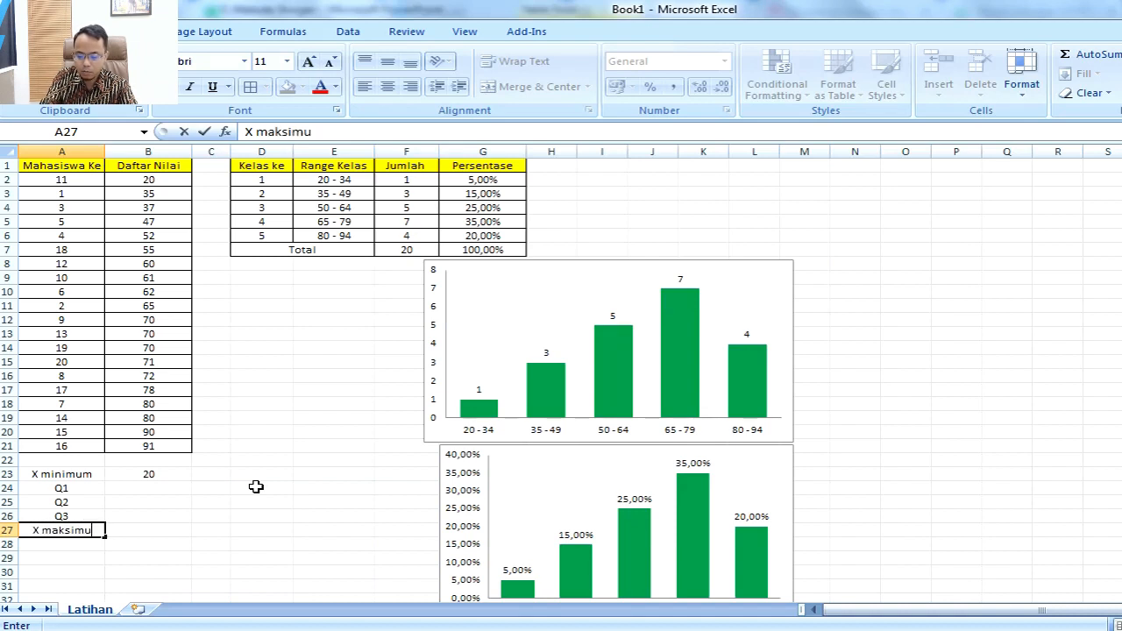
key(Return)
Step: Compute the highest score in B27 with the MAX function over B2:B21
key(Up)
key(Right)
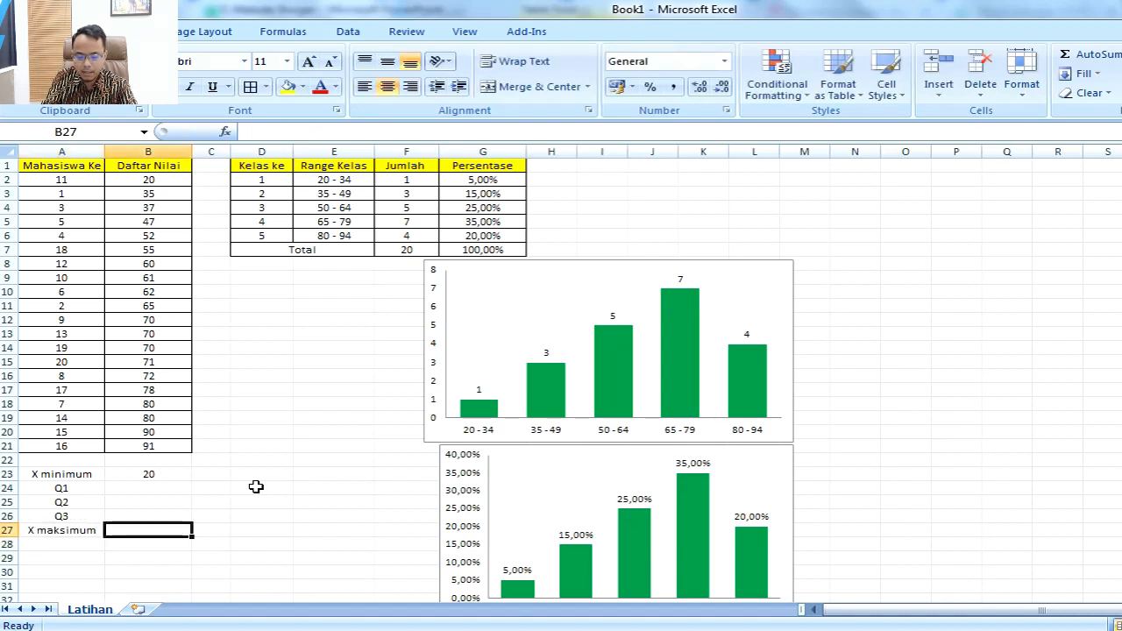
text(=max)
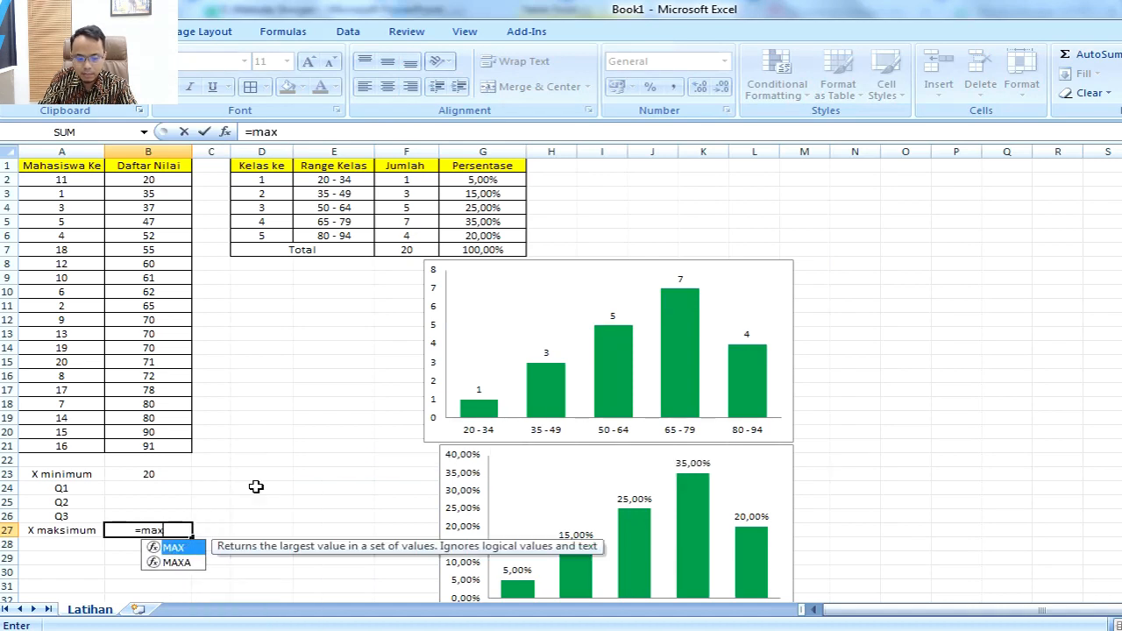
text(()
key(Up)
key(Up)
key(Up)
key(Up)
key(Up)
key(Up)
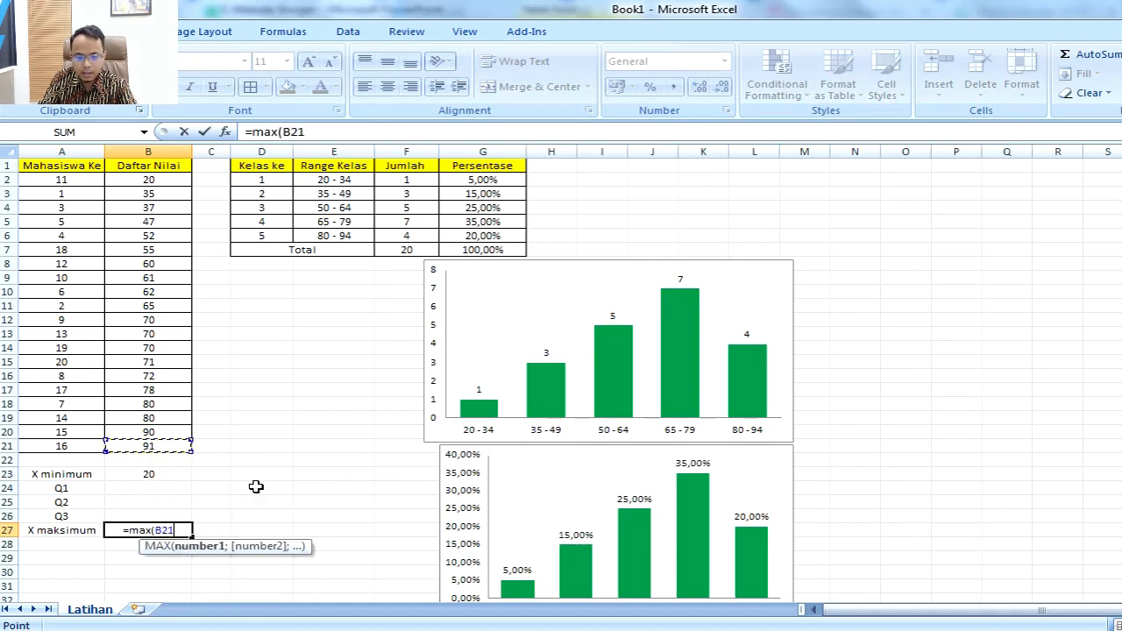
key(shift+Up)
key(shift+Up)
key(shift+Up)
key(shift+Up)
key(shift+Up)
key(shift+Up)
key(shift+Up)
key(shift+Up)
key(shift+Up)
key(shift+Up)
key(shift+Up)
key(shift+Up)
key(shift+Up)
key(shift+Up)
key(shift+Up)
key(shift+Up)
key(shift+Up)
key(shift+Up)
key(shift+Up)
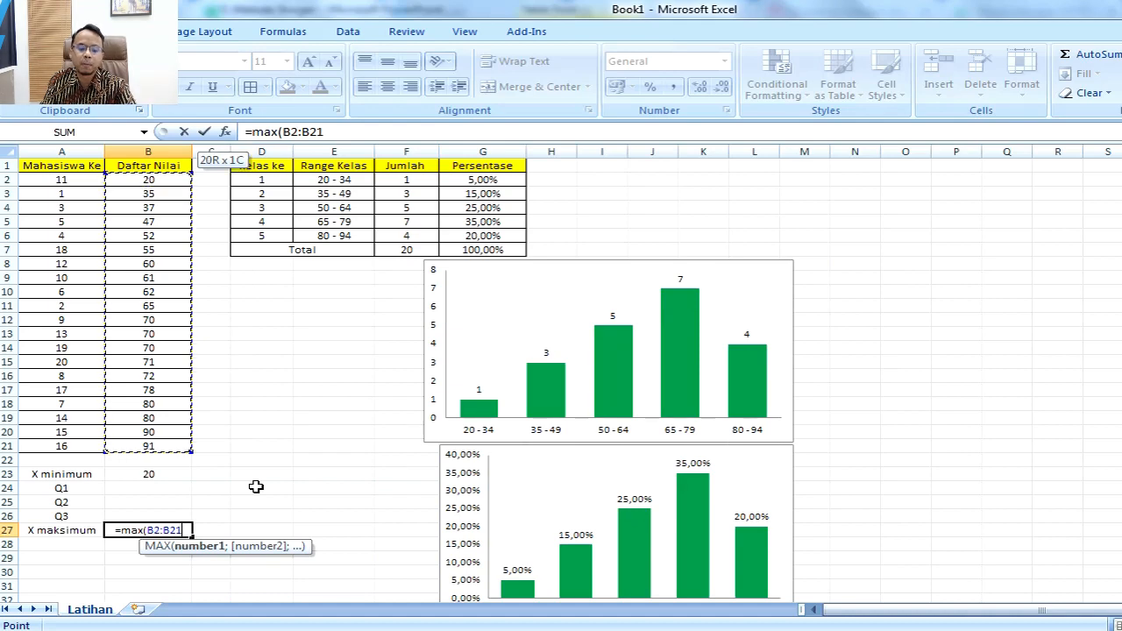
key(Return)
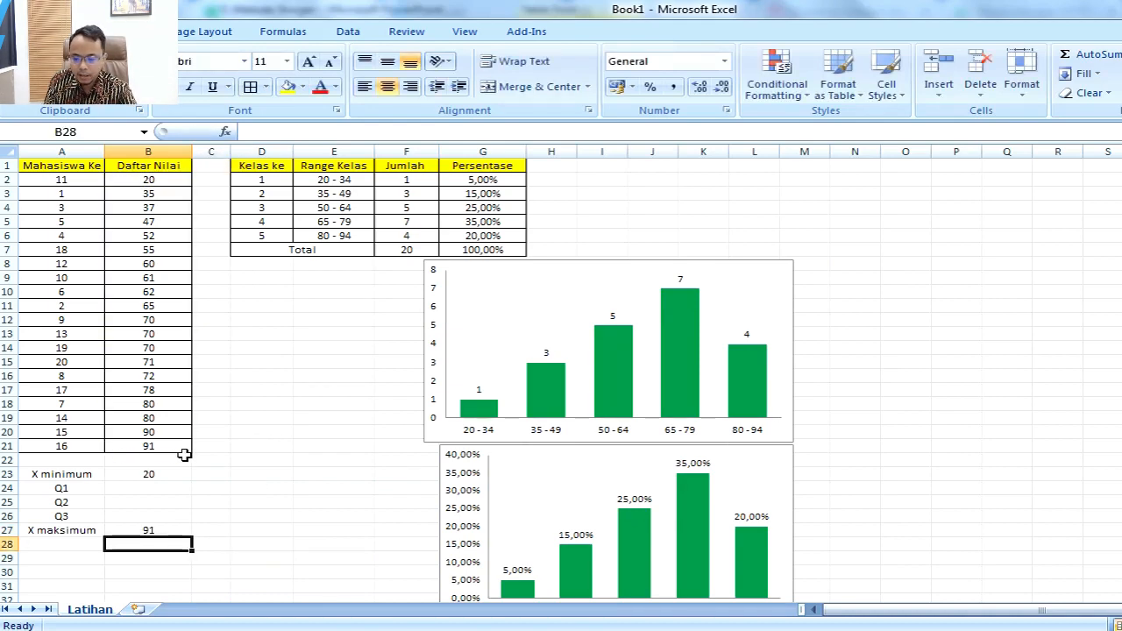
Step: Switch to PowerPoint and add the answer "= 20" to the X minimum task on slide 6
key(alt+Tab)
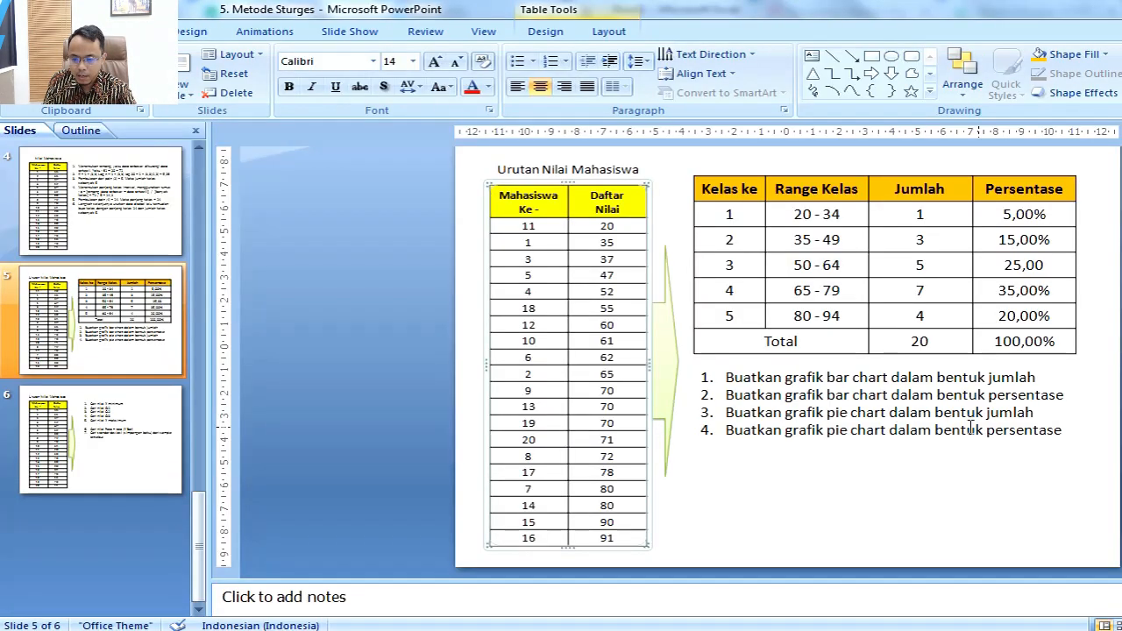
click(174, 448)
click(870, 216)
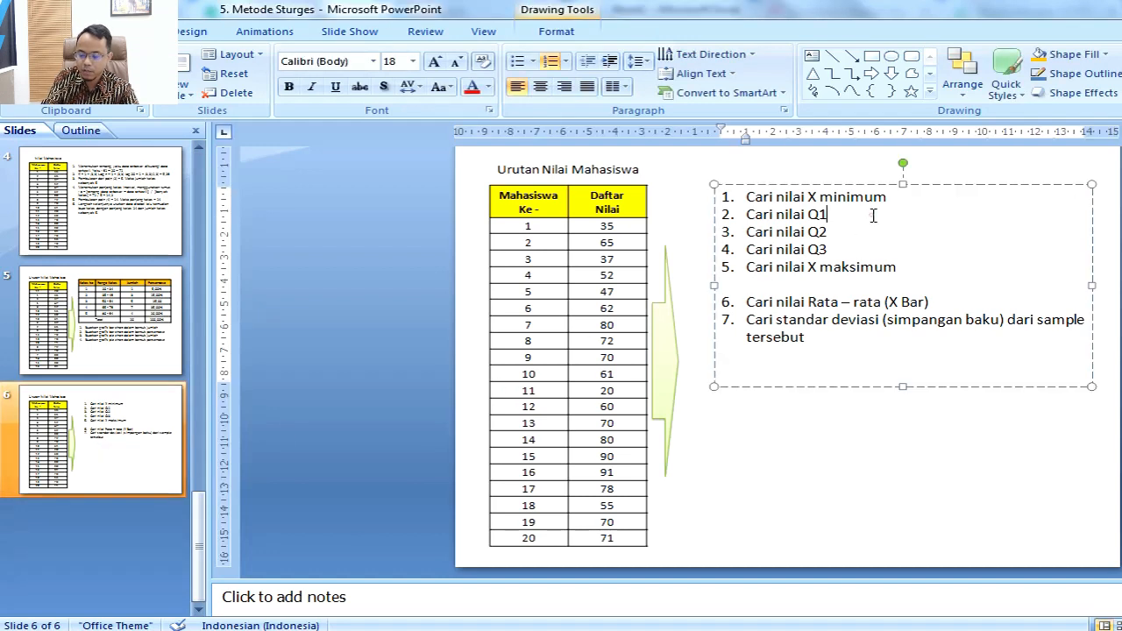
click(910, 197)
text(=)
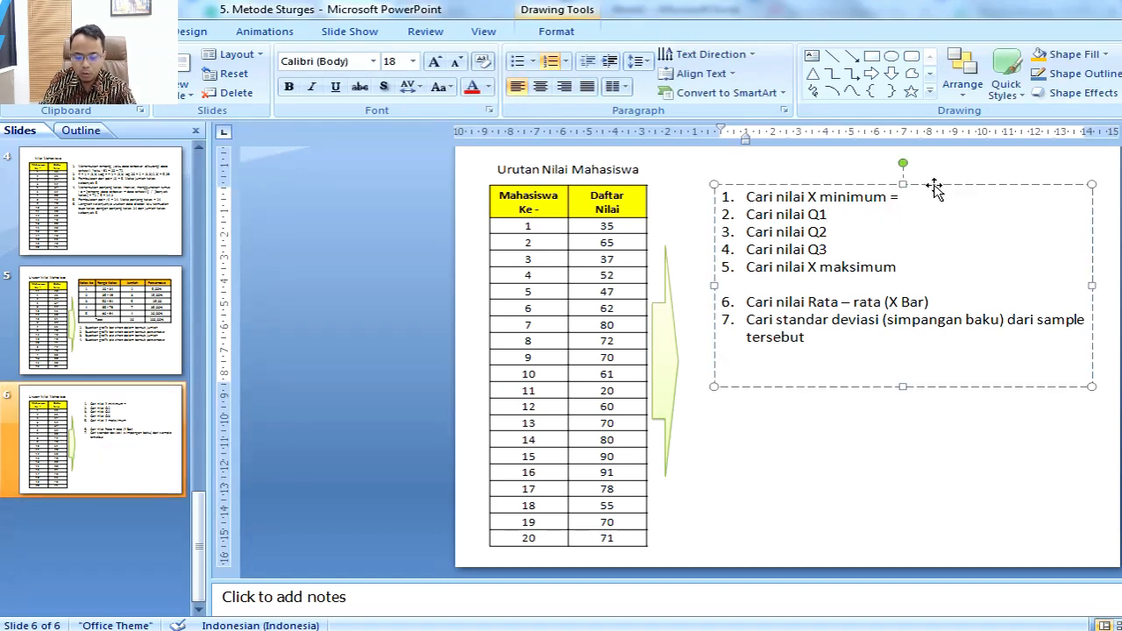
key(alt+Tab)
key(alt+Tab)
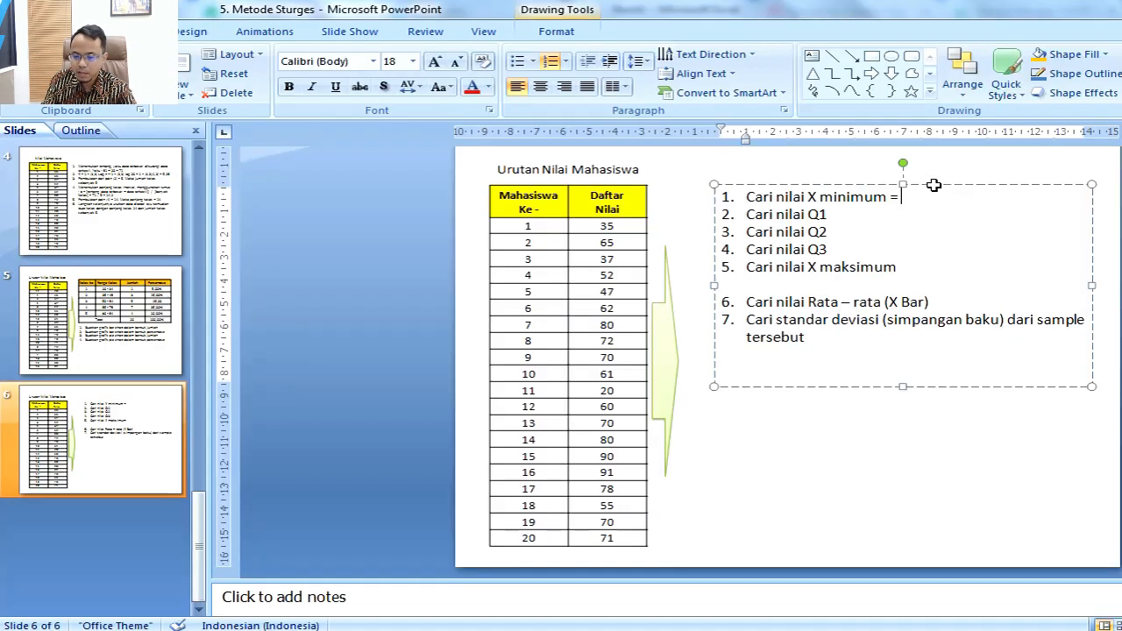
text(20)
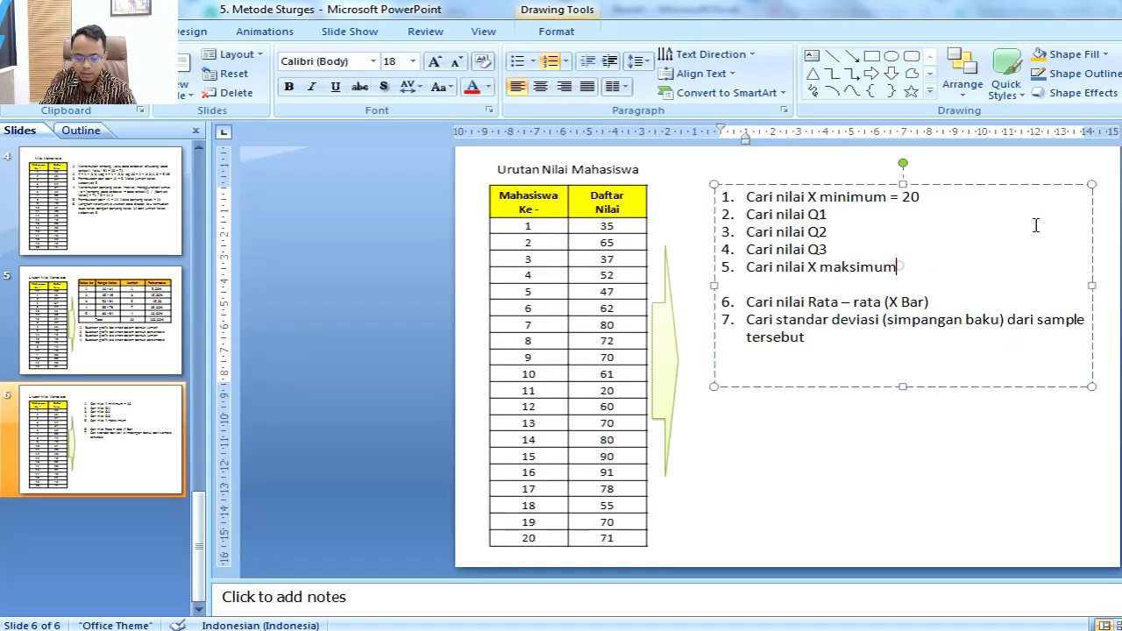
text( =)
Step: Add the answer "= 91" to the X maksimum task on slide 6, checking the value in Excel
key(alt+Tab)
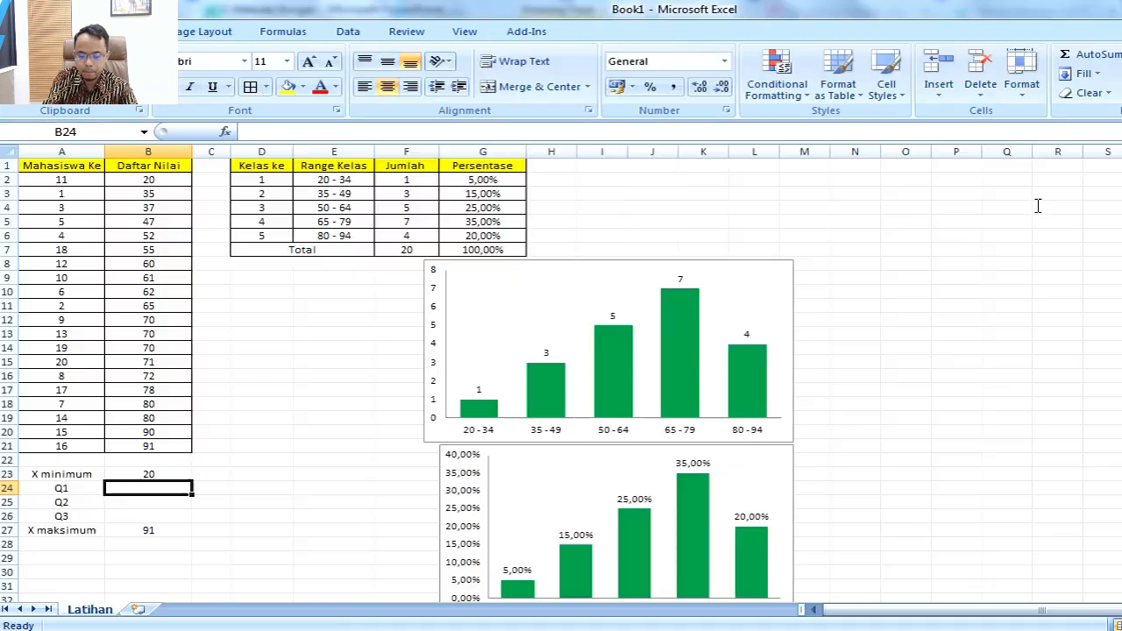
key(alt+Tab)
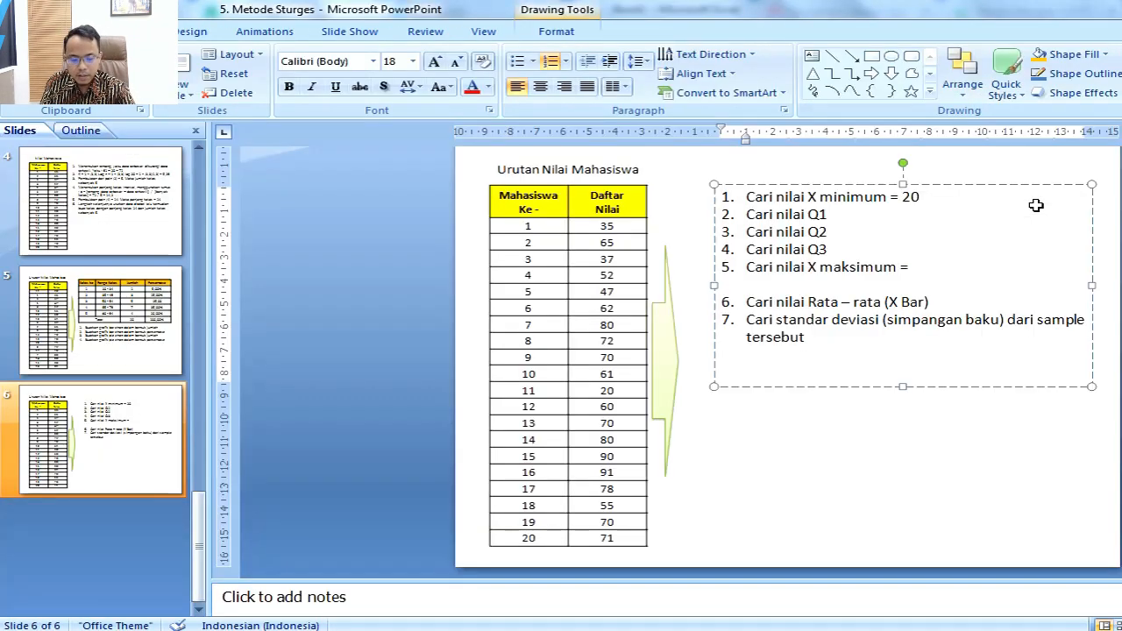
text(91)
Step: Switch back to Excel and examine how the sorted score table divides into its first ten and last ten students
key(alt+Tab)
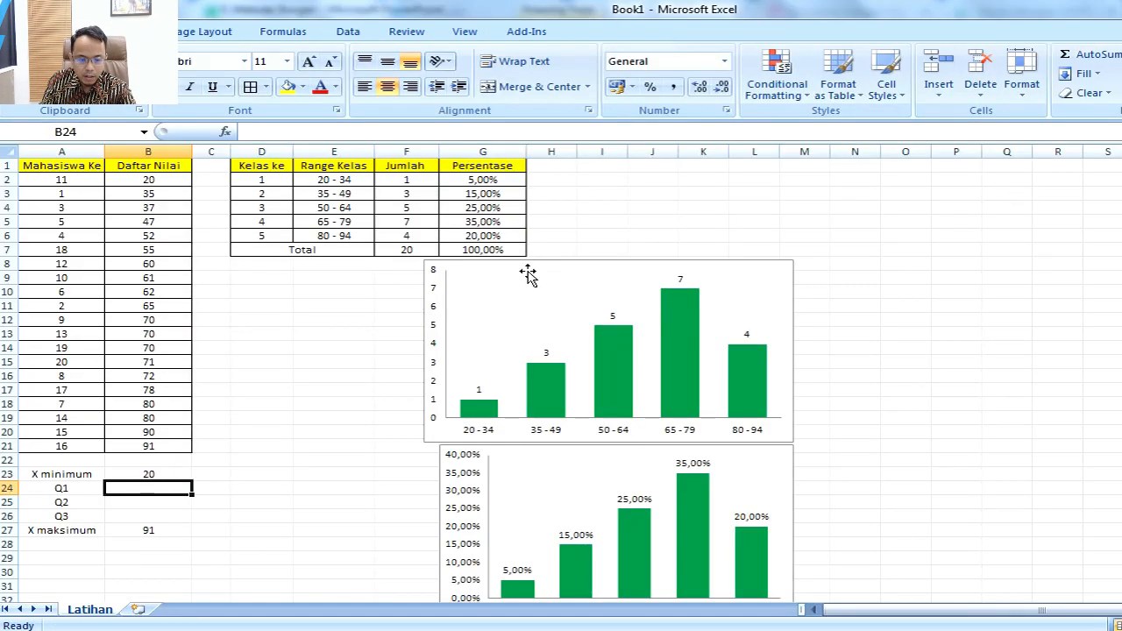
drag(81, 183, 76, 447)
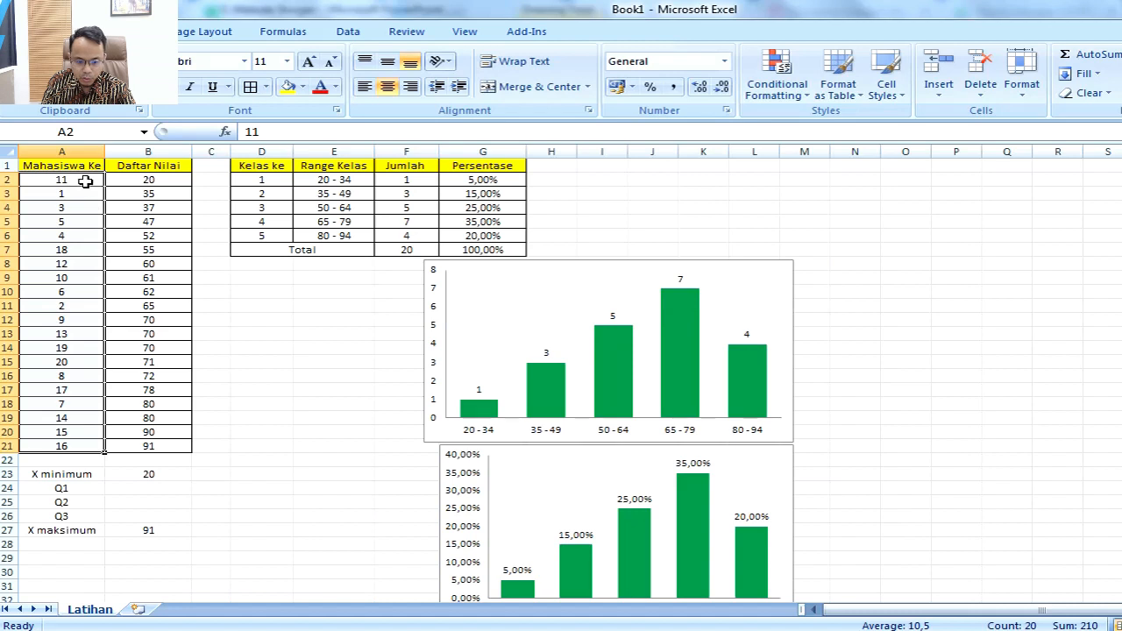
drag(85, 182, 85, 308)
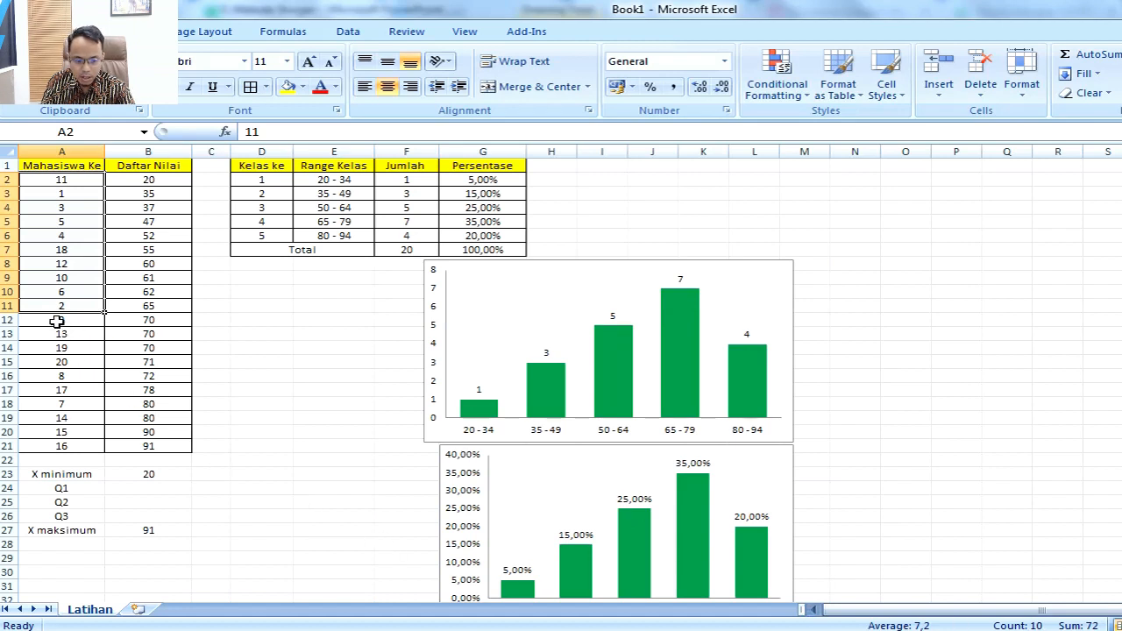
drag(56, 323, 169, 449)
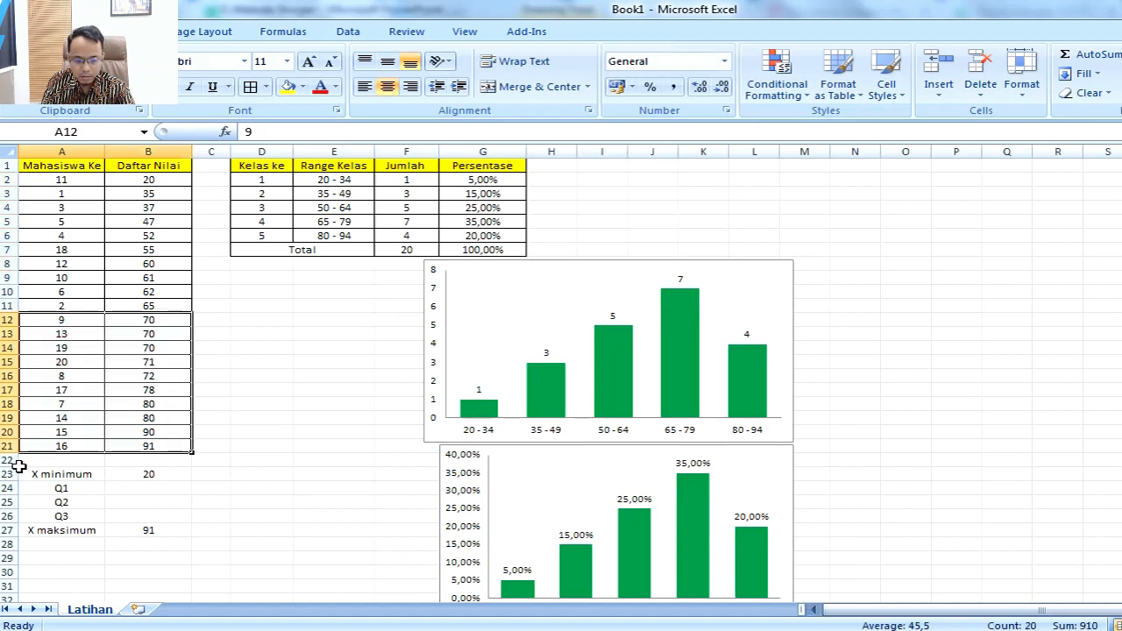
Step: Insert a row at row 22 and move the last ten entries, A12:B21, down one row so that row 12 is empty
click(9, 459)
right_click(9, 459)
click(66, 335)
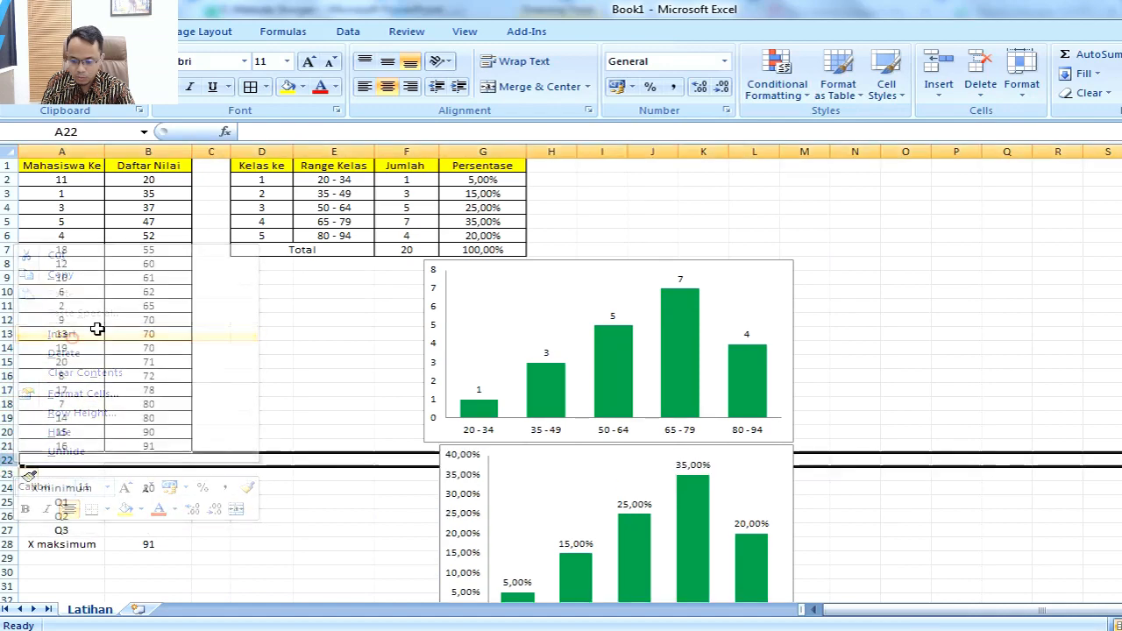
drag(77, 187, 170, 468)
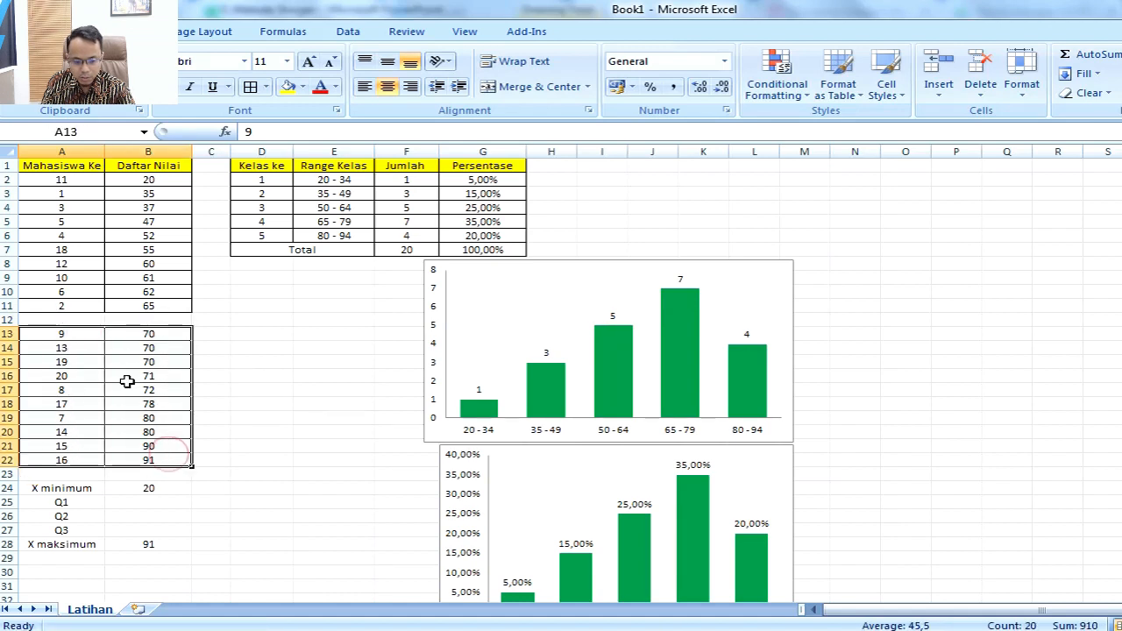
Step: Delete the empty row 12 that separates the first ten students from the last ten in the score table
drag(70, 335, 78, 457)
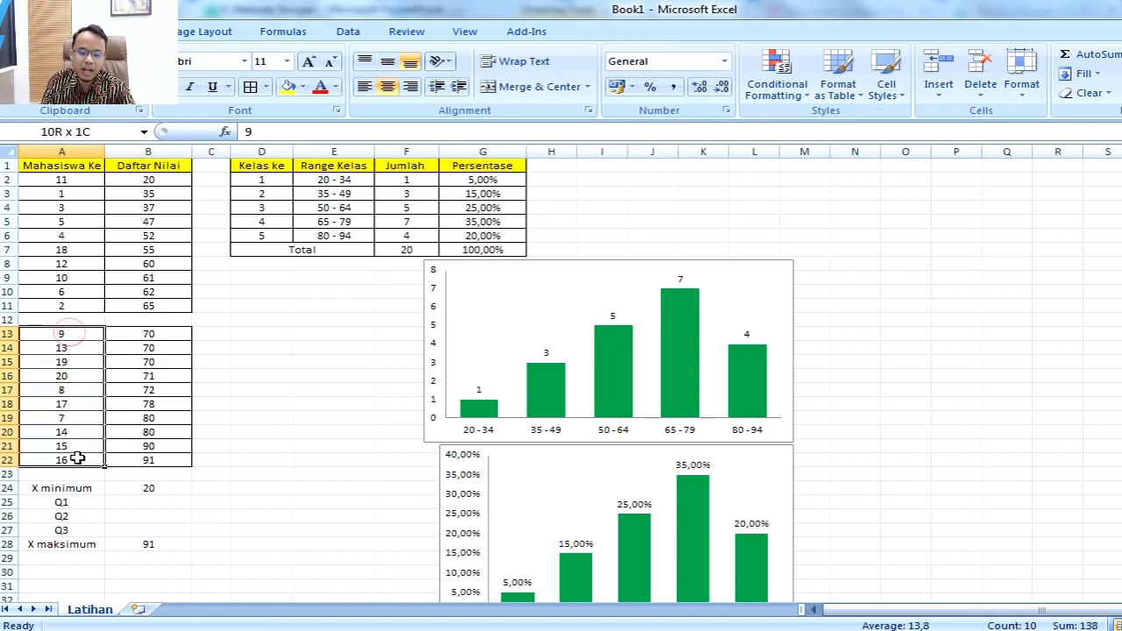
click(59, 321)
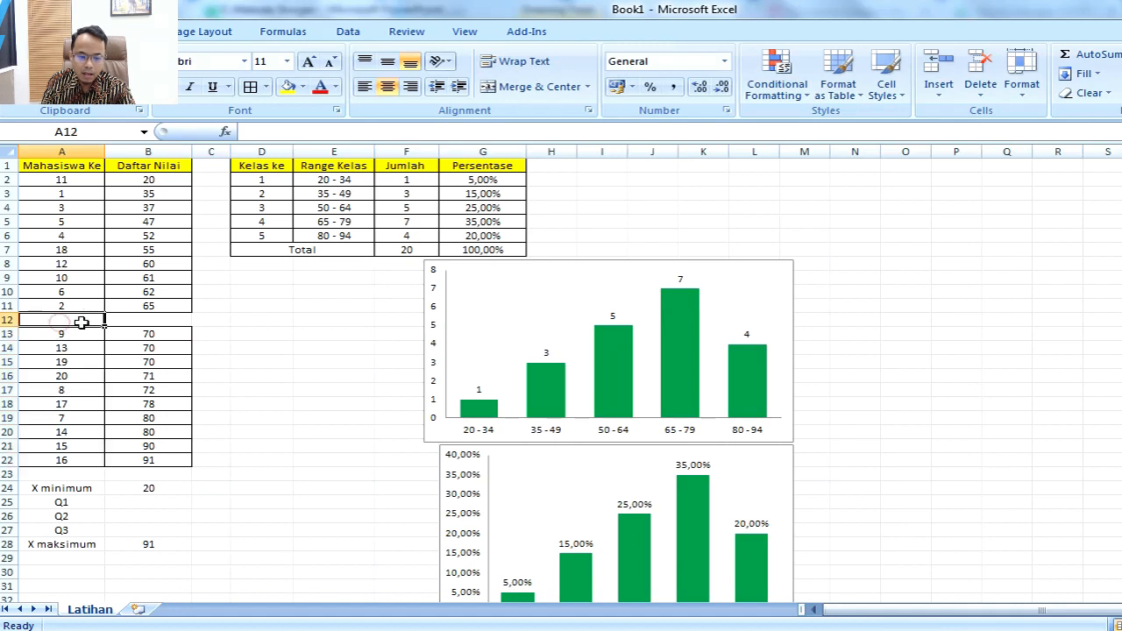
click(9, 319)
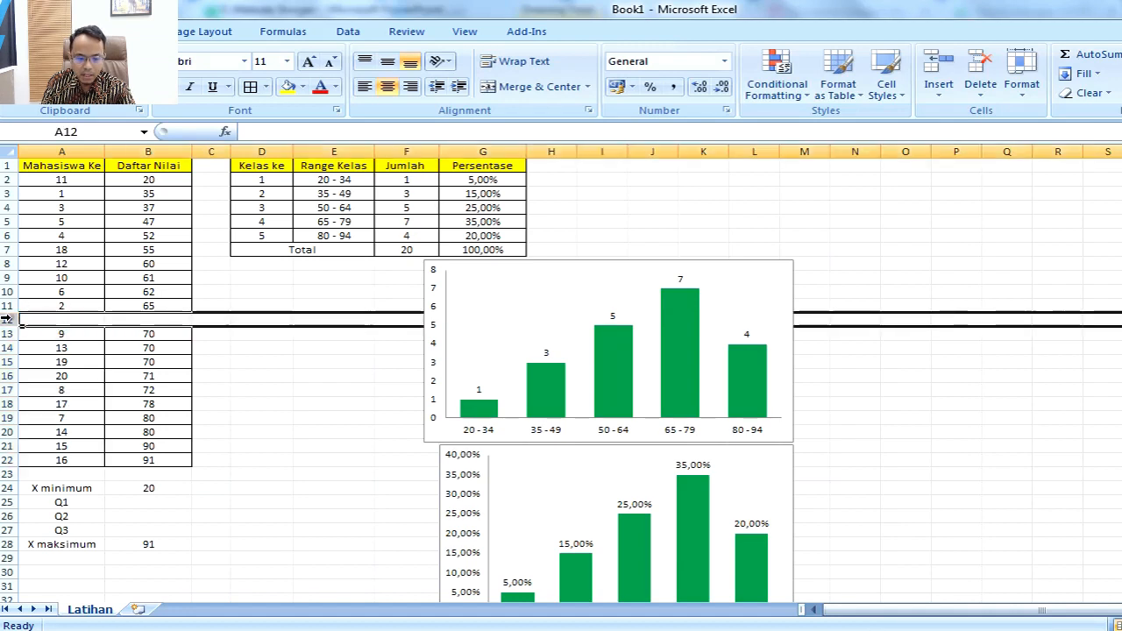
right_click(10, 320)
click(62, 427)
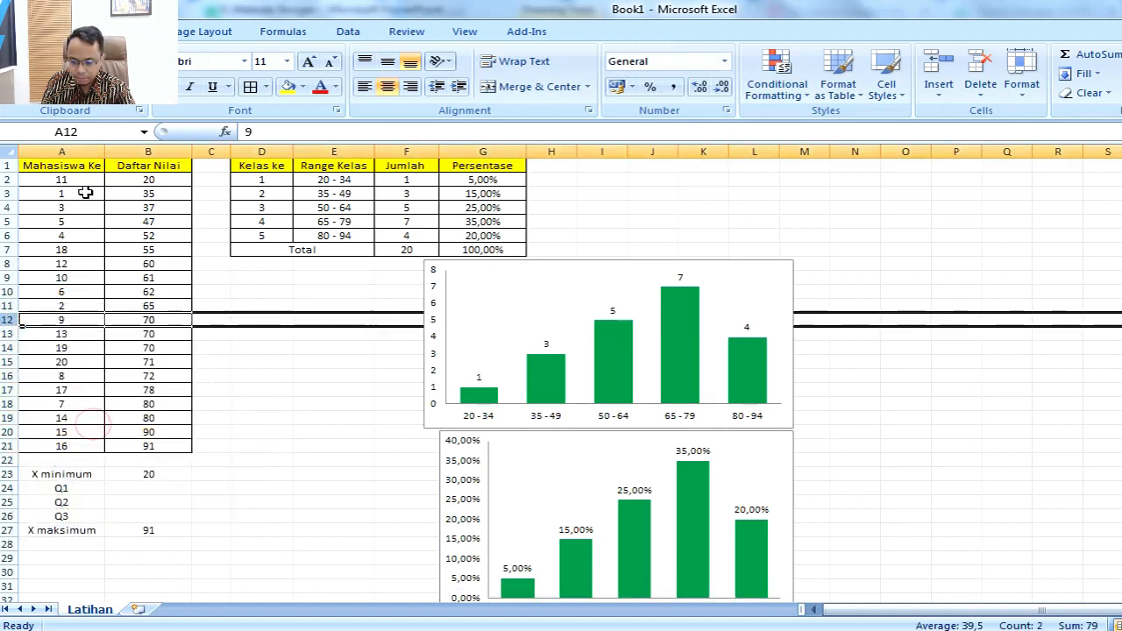
Step: Insert an empty row at row 11, directly below the first nine students in the score table
drag(86, 180, 87, 294)
click(7, 286)
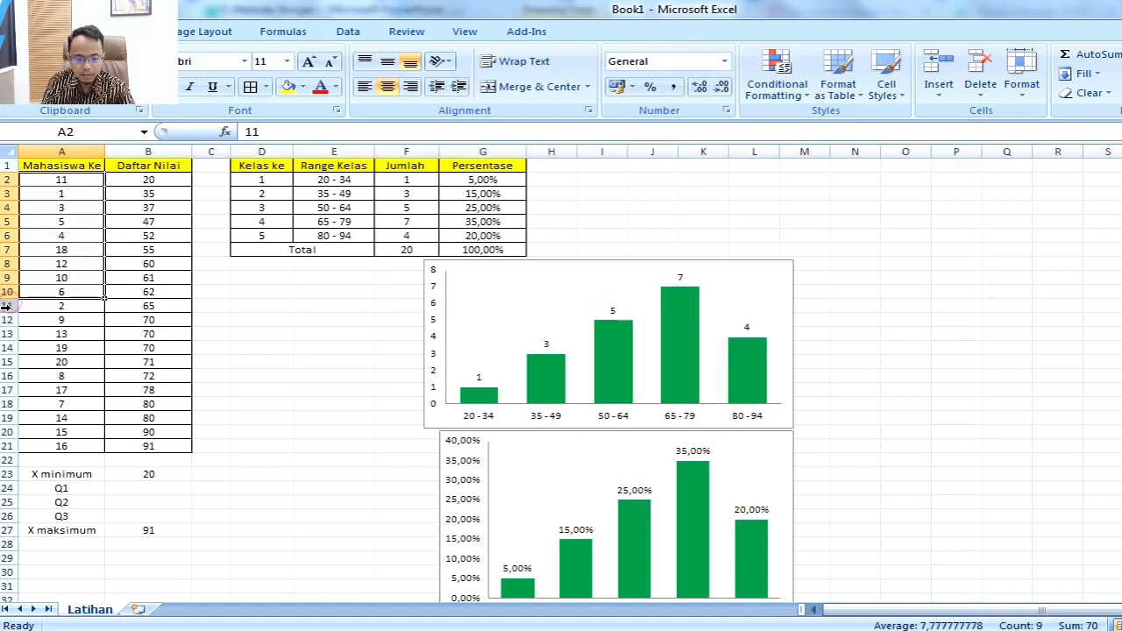
click(6, 305)
right_click(6, 304)
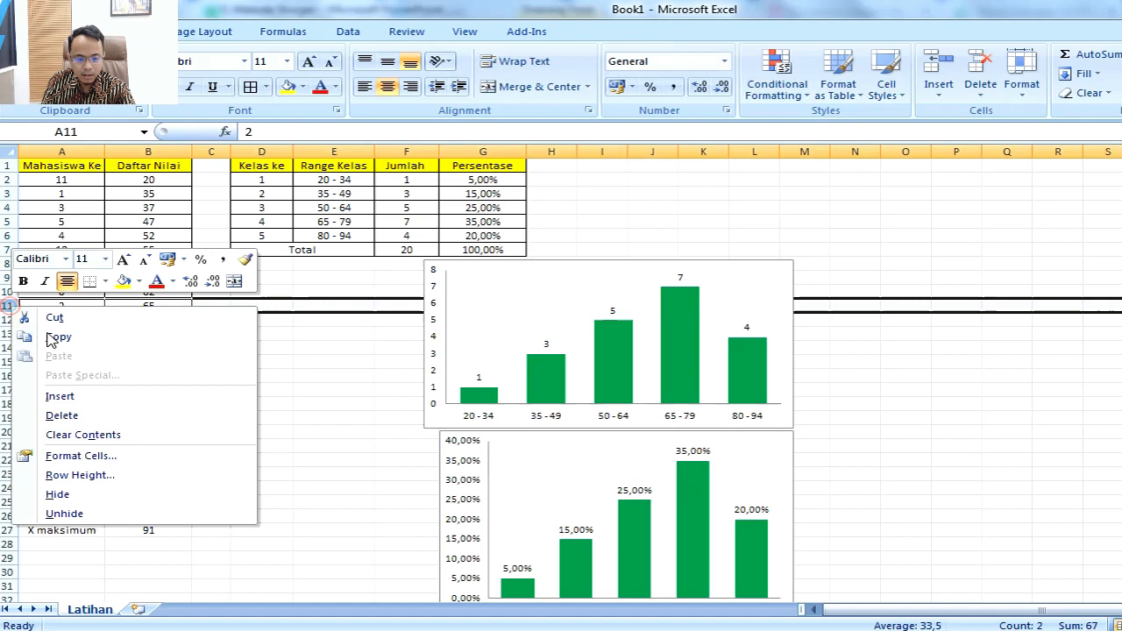
click(72, 396)
Step: Insert an empty row at row 14 so the two middle students in rows 12 and 13 stand apart from the last nine
drag(74, 347, 82, 456)
click(7, 348)
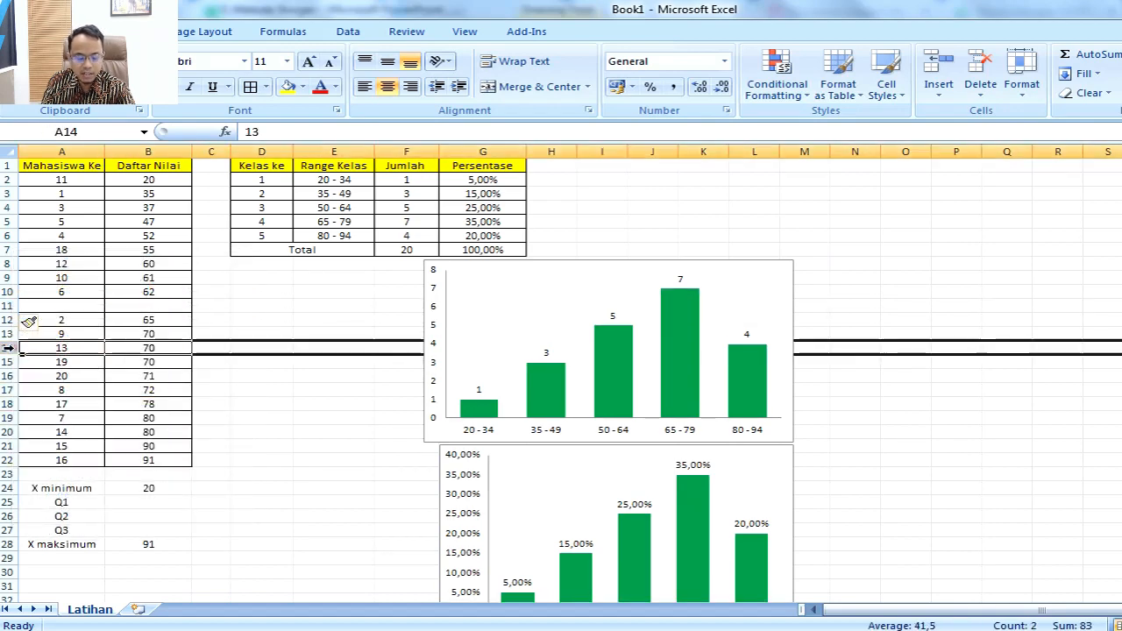
right_click(9, 348)
click(96, 442)
drag(83, 320, 85, 335)
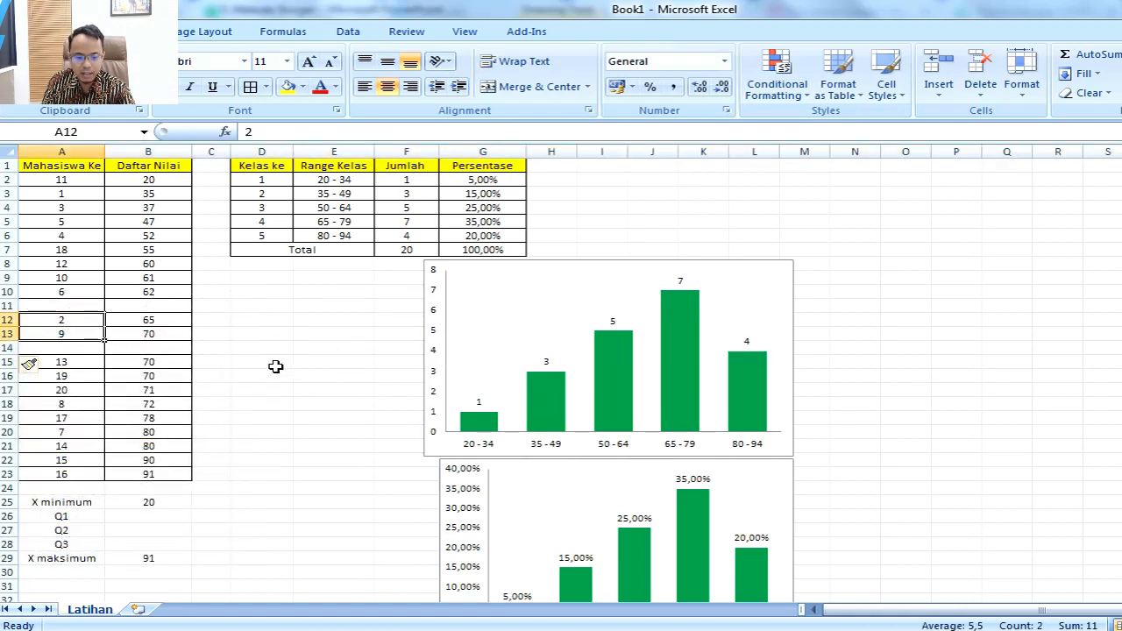
Step: Calculate the median of the two middle scores in cell C12 with the formula =(B12+B13)/2
click(220, 319)
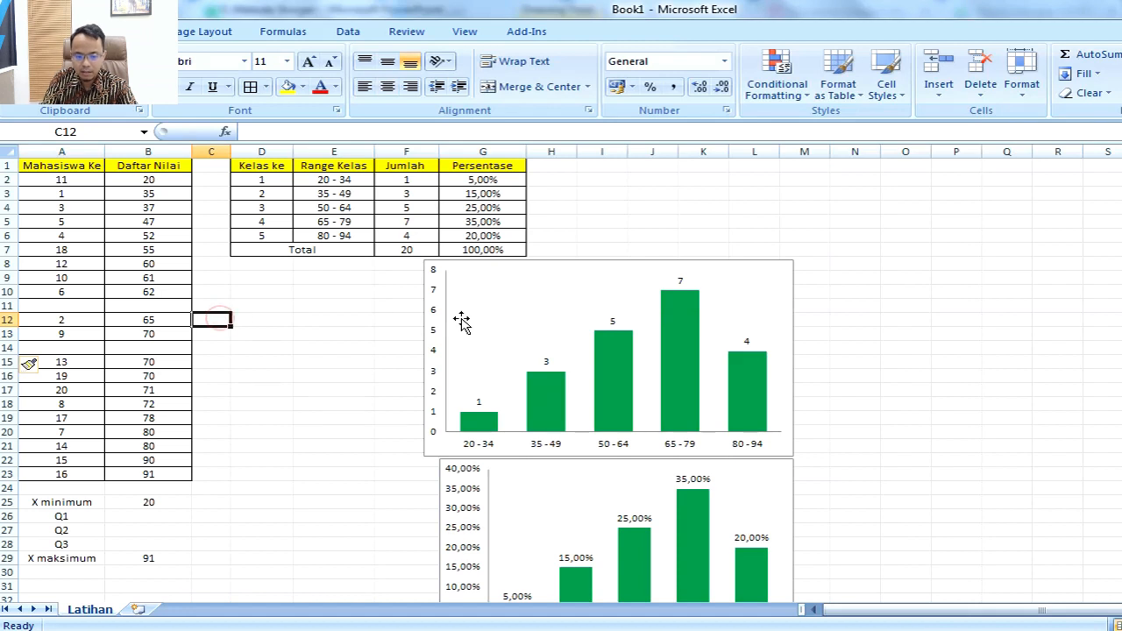
text(=)
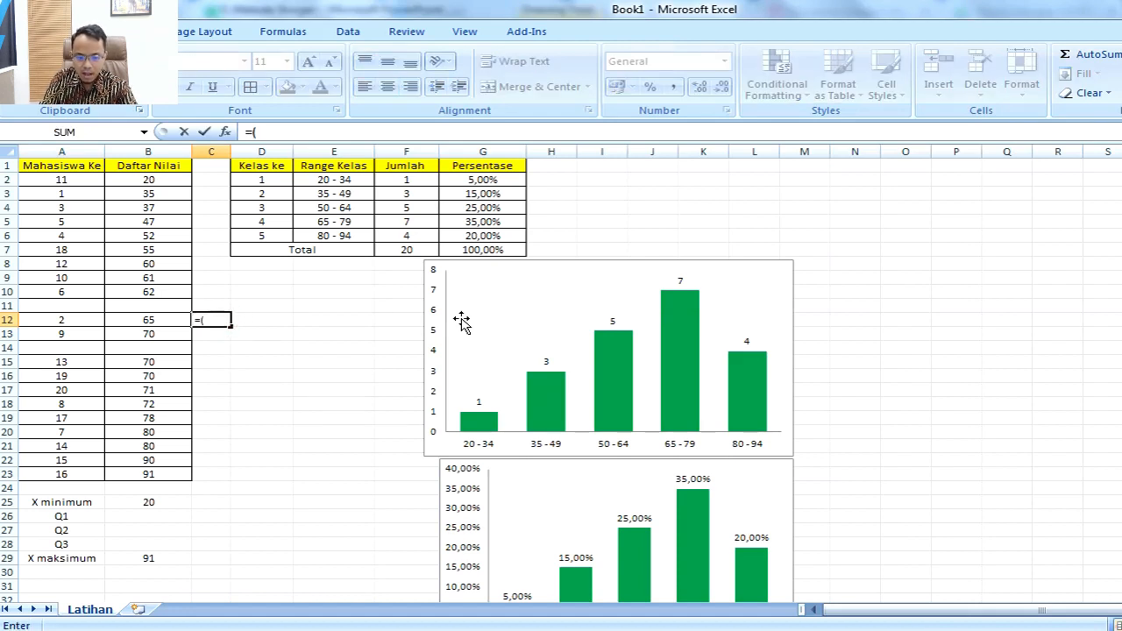
text((B12+)
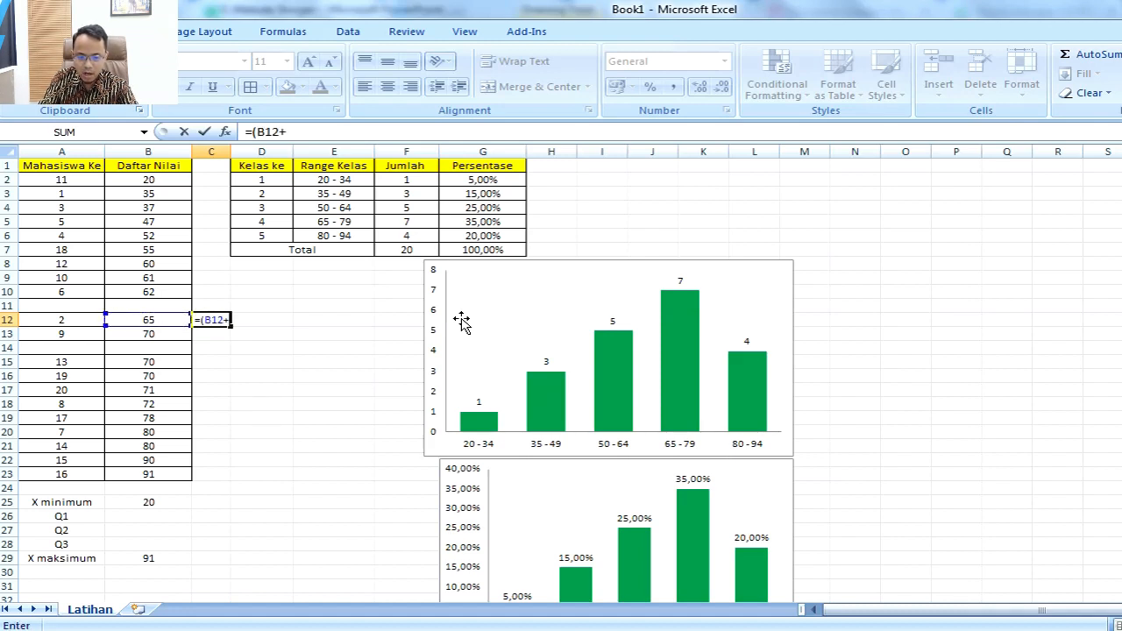
key(Down)
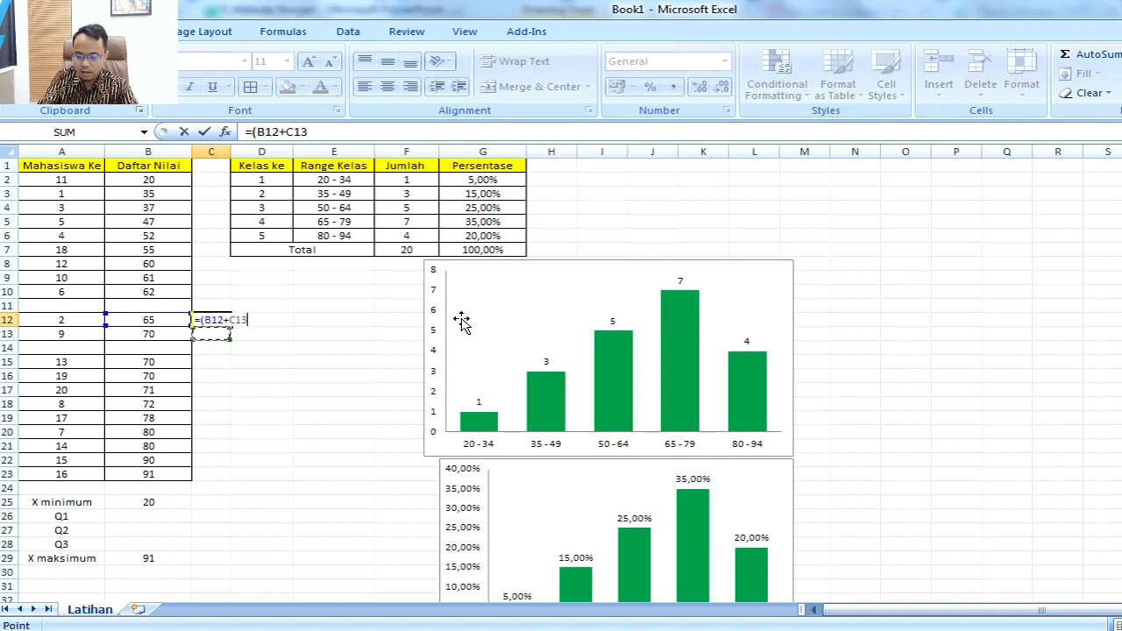
key(Left)
text()/)
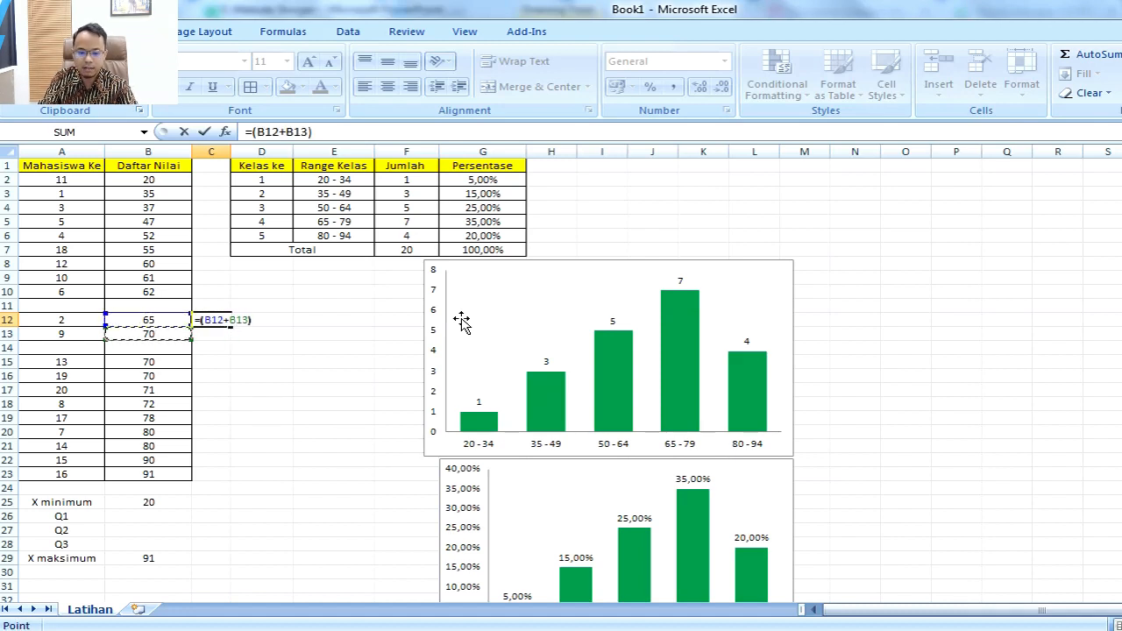
key(ctrl+Return)
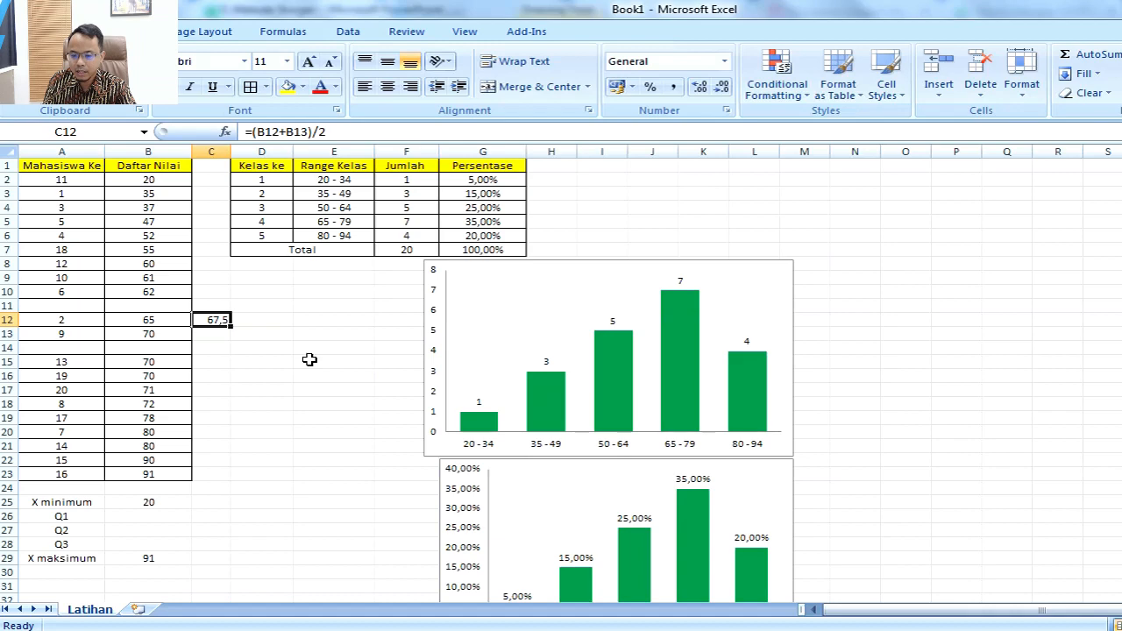
Step: Switch to PowerPoint and add the answer "= 67,5" to the Q2 task on slide 6
key(alt+Tab)
double_click(858, 235)
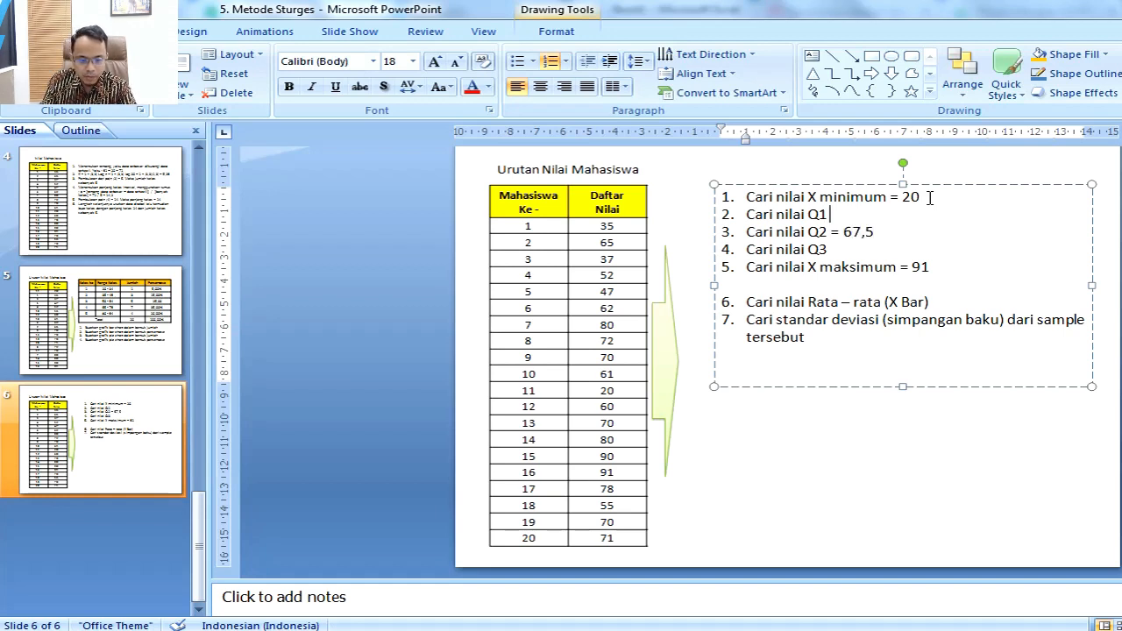
Step: Switch back to Excel and insert an empty row at row 6, directly below the first four students
key(alt+Tab)
click(79, 181)
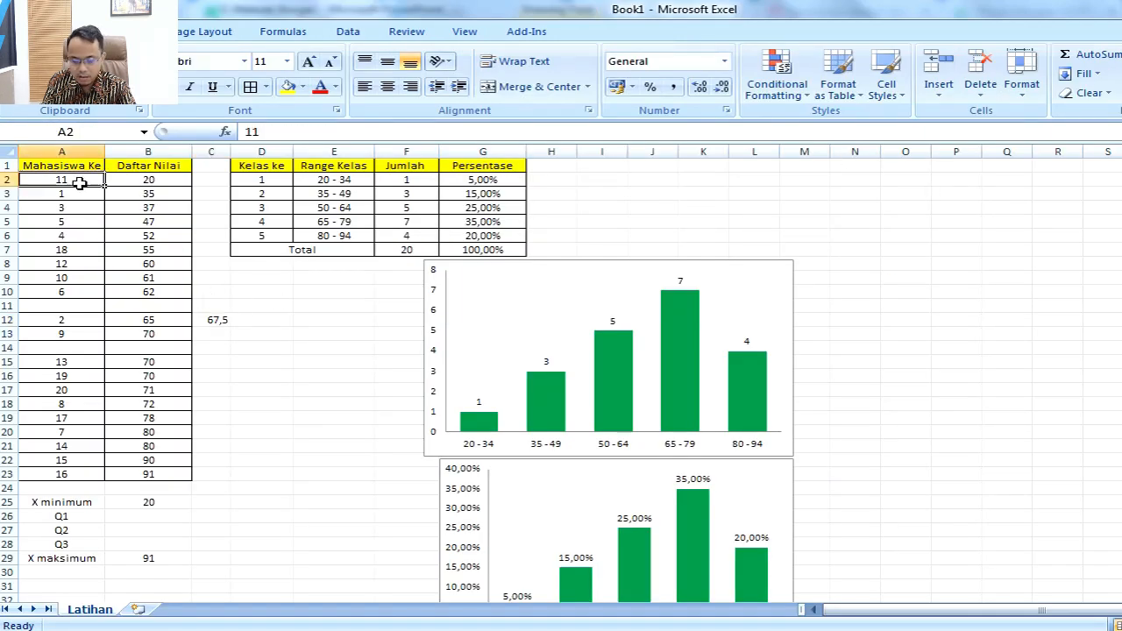
drag(79, 182, 68, 295)
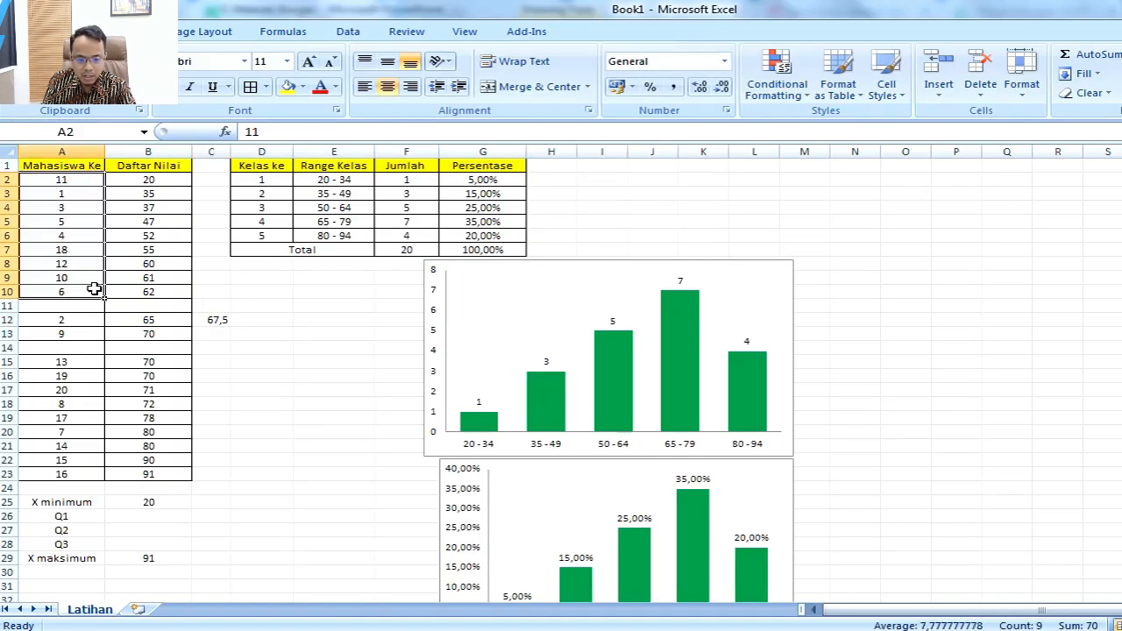
drag(80, 181, 70, 221)
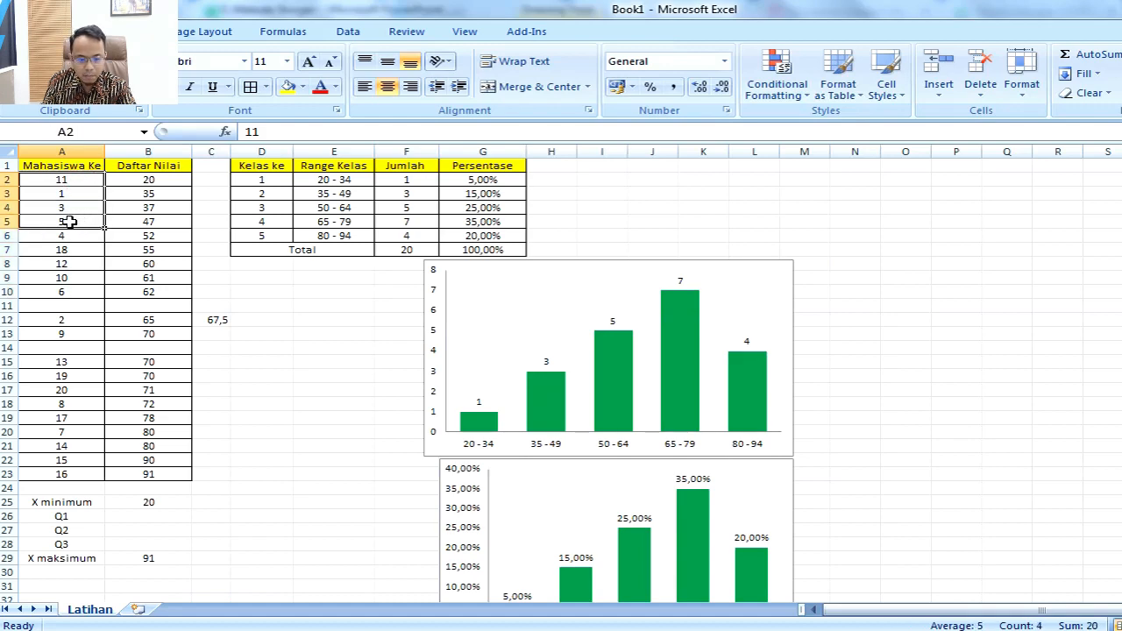
right_click(9, 235)
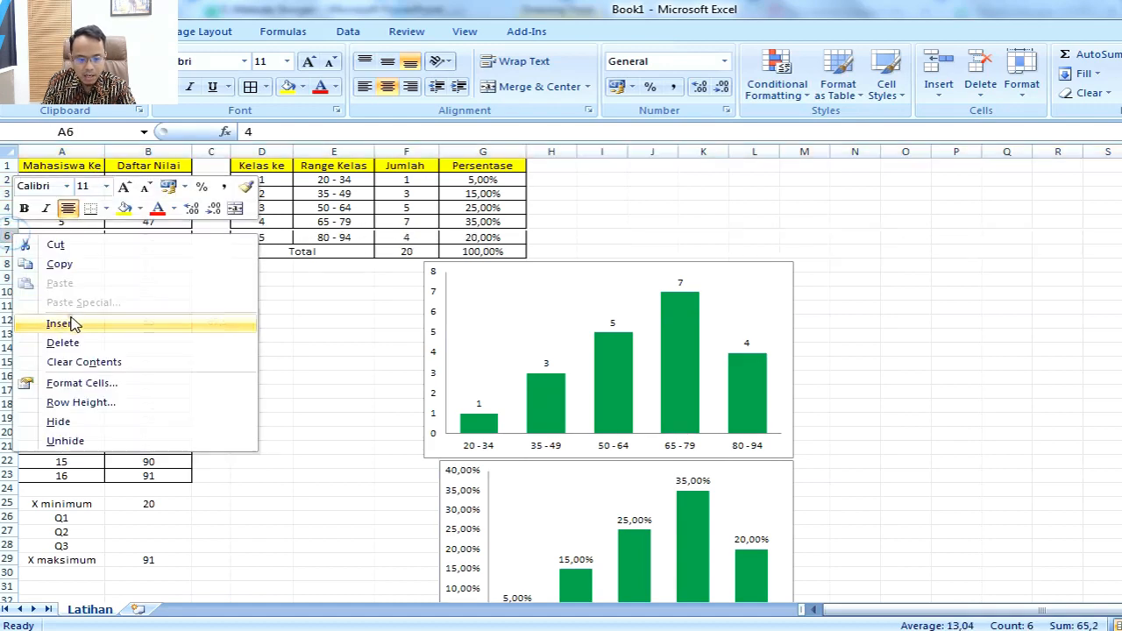
click(70, 323)
Step: Insert an empty row at row 8 so that student 4 stands alone in the middle of the lower half
drag(69, 264, 72, 302)
right_click(7, 263)
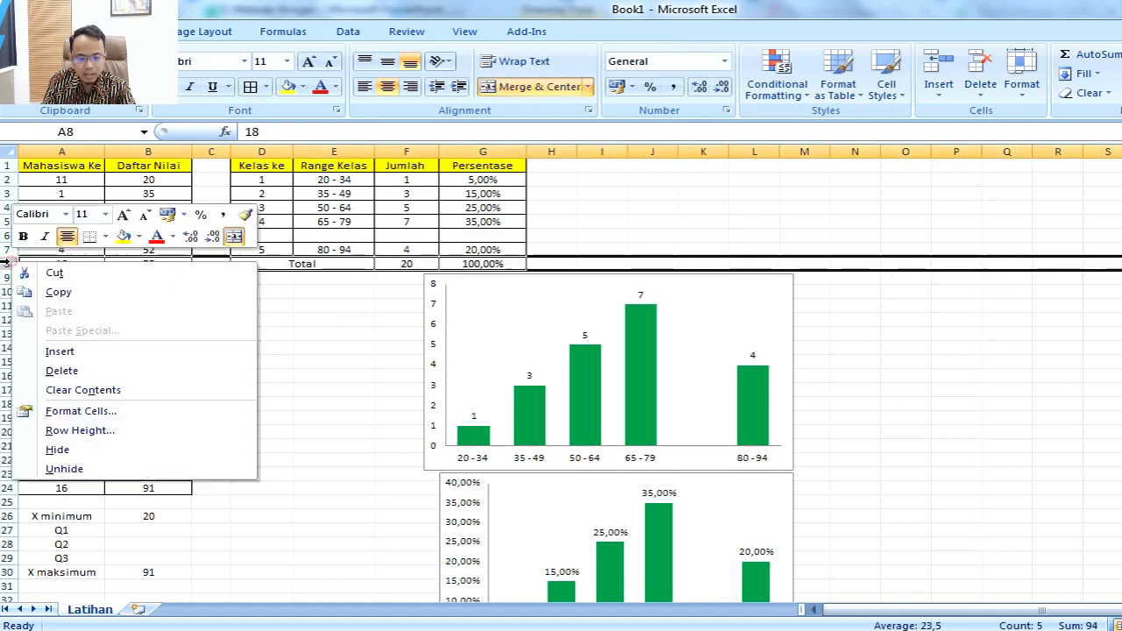
click(66, 352)
Step: Check the isolated score in B7, then add "= 52" to the Q1 task and an equals sign to the Q3 task in PowerPoint
click(149, 250)
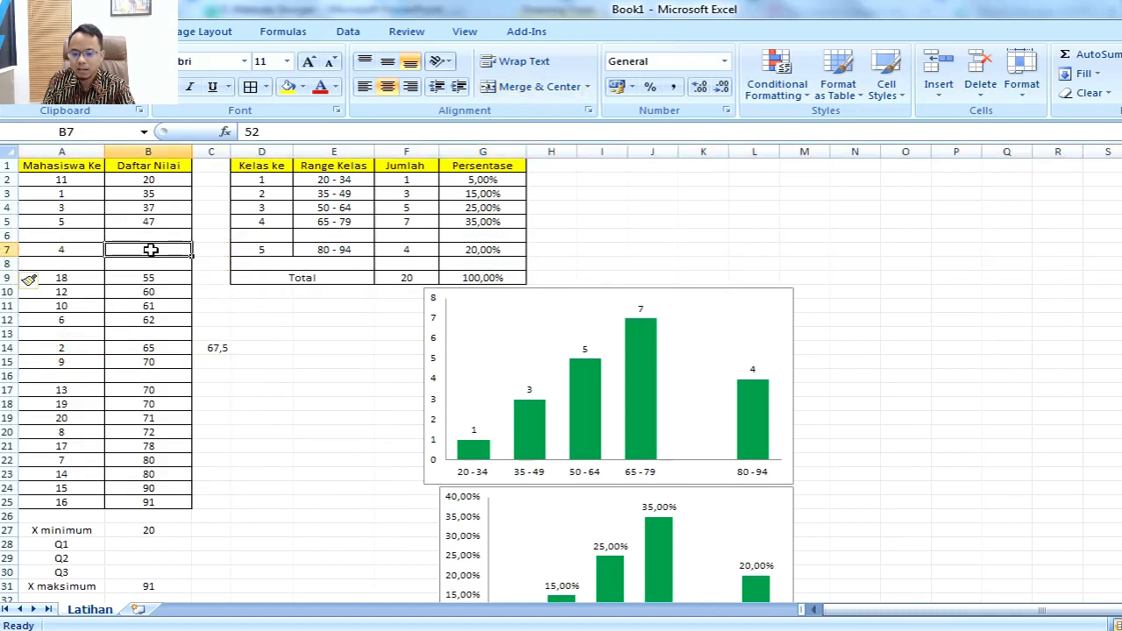
key(alt+Tab)
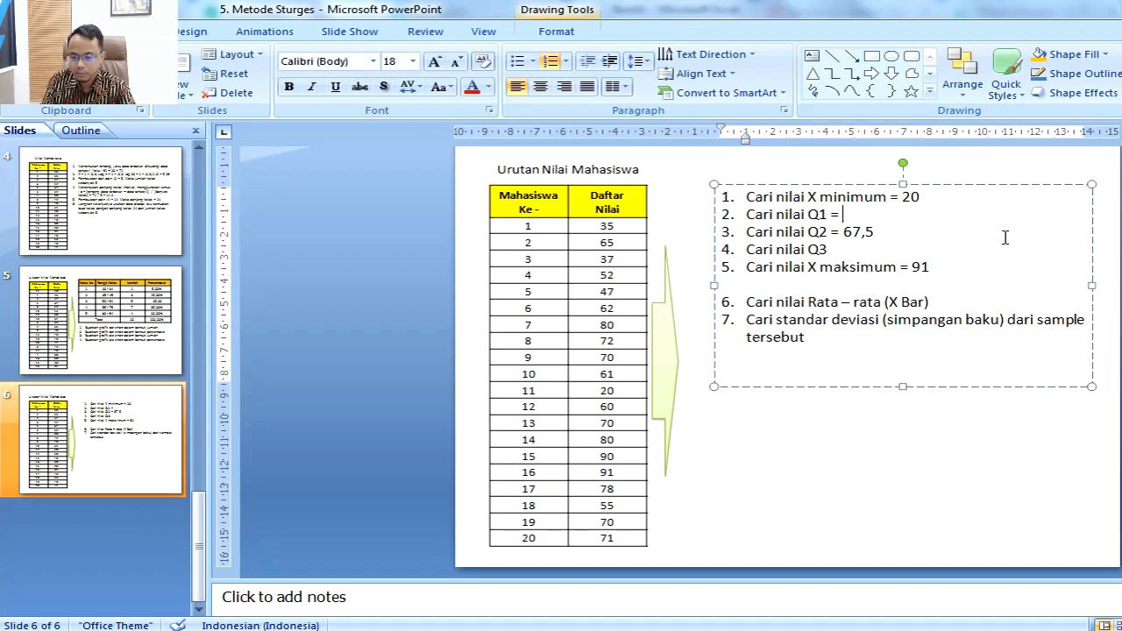
text(2)
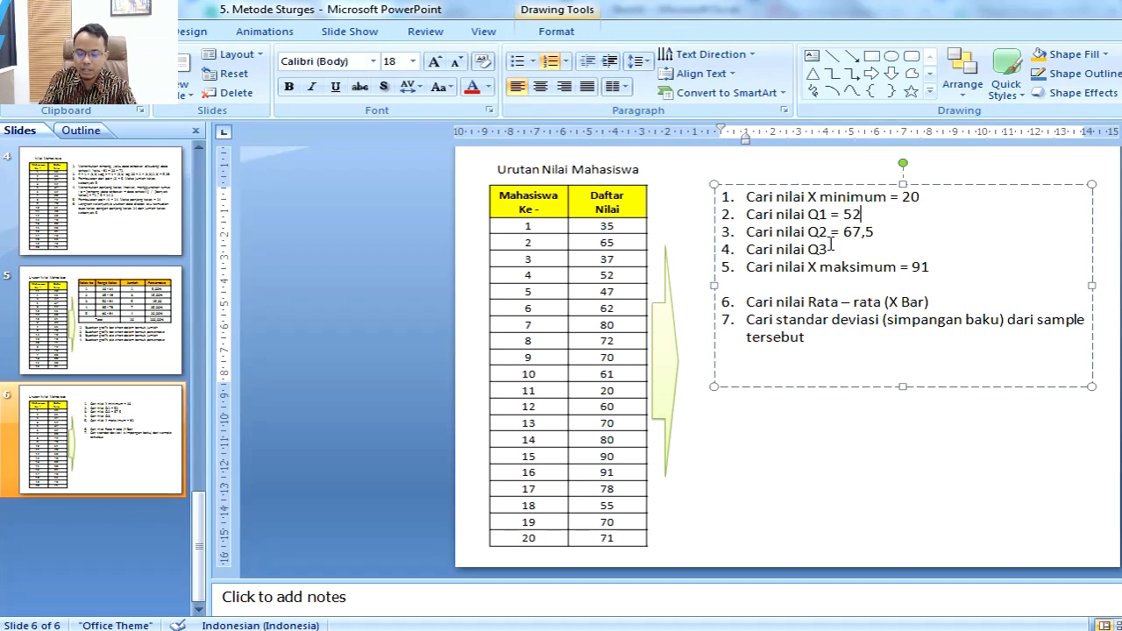
text( =)
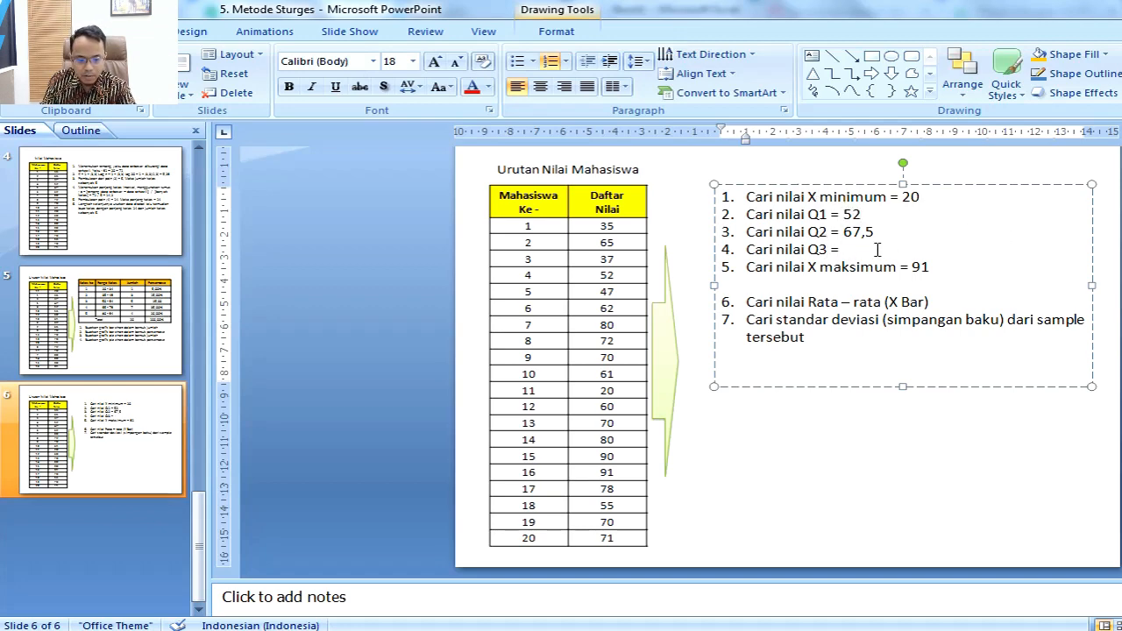
Step: Switch back to Excel and insert an empty row at row 21, below the first four students of the upper half
key(alt+Tab)
scroll(333, 363, down, 2)
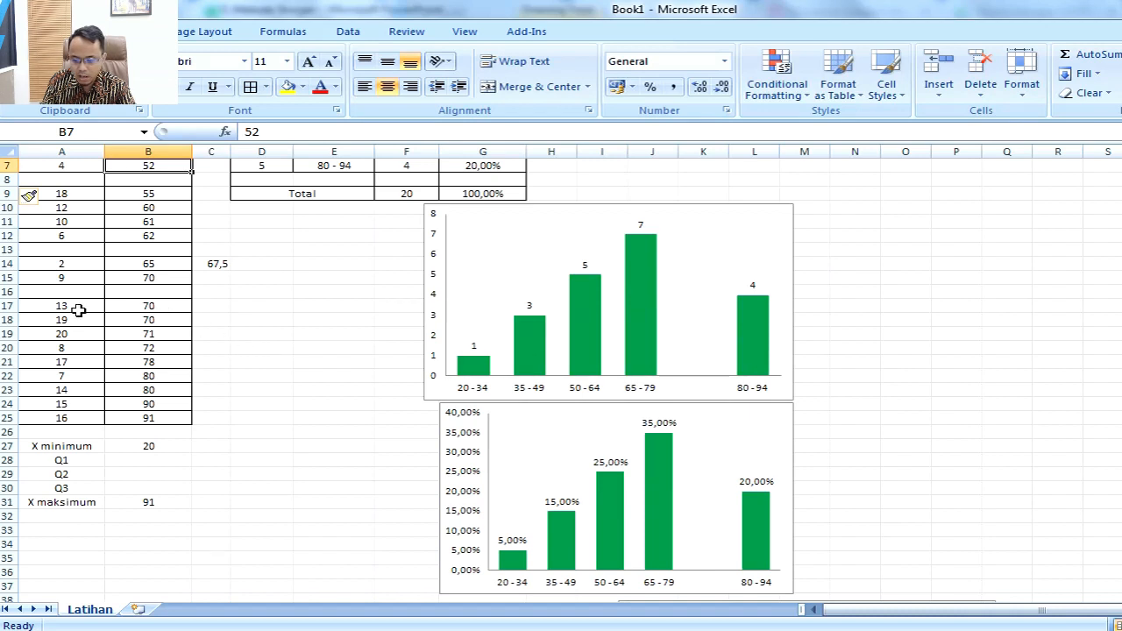
drag(79, 310, 84, 418)
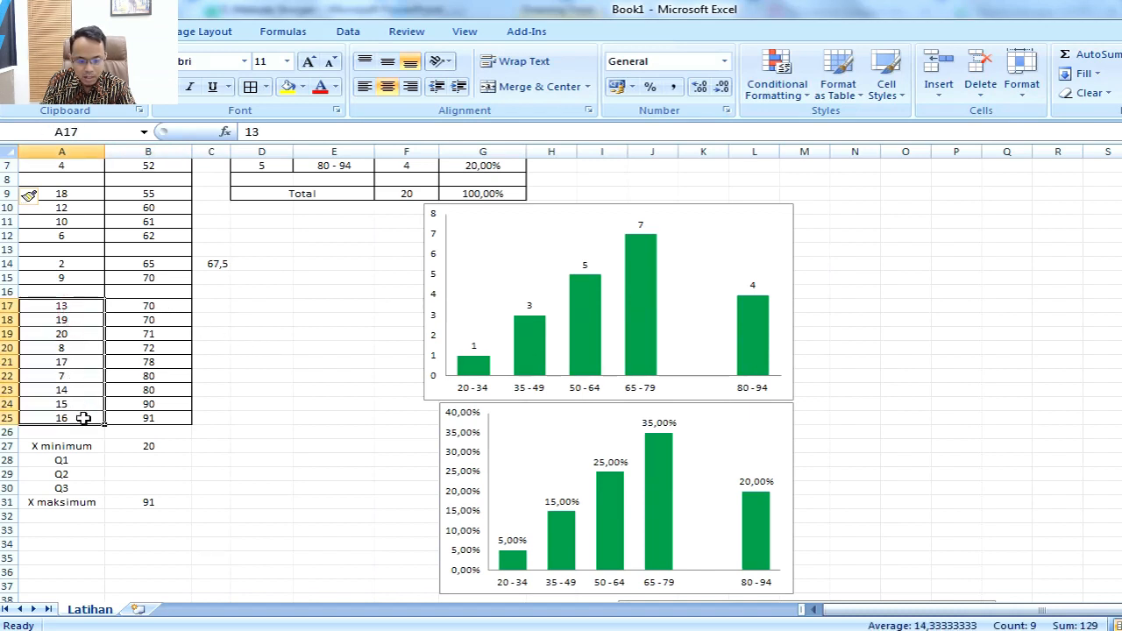
drag(63, 308, 70, 344)
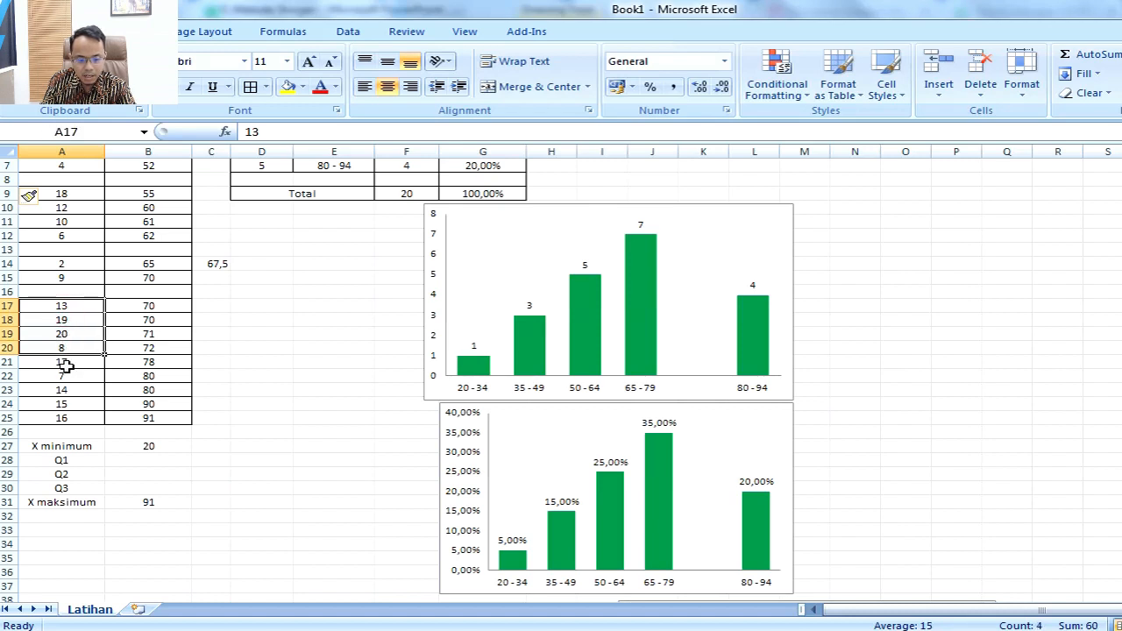
right_click(7, 362)
click(87, 450)
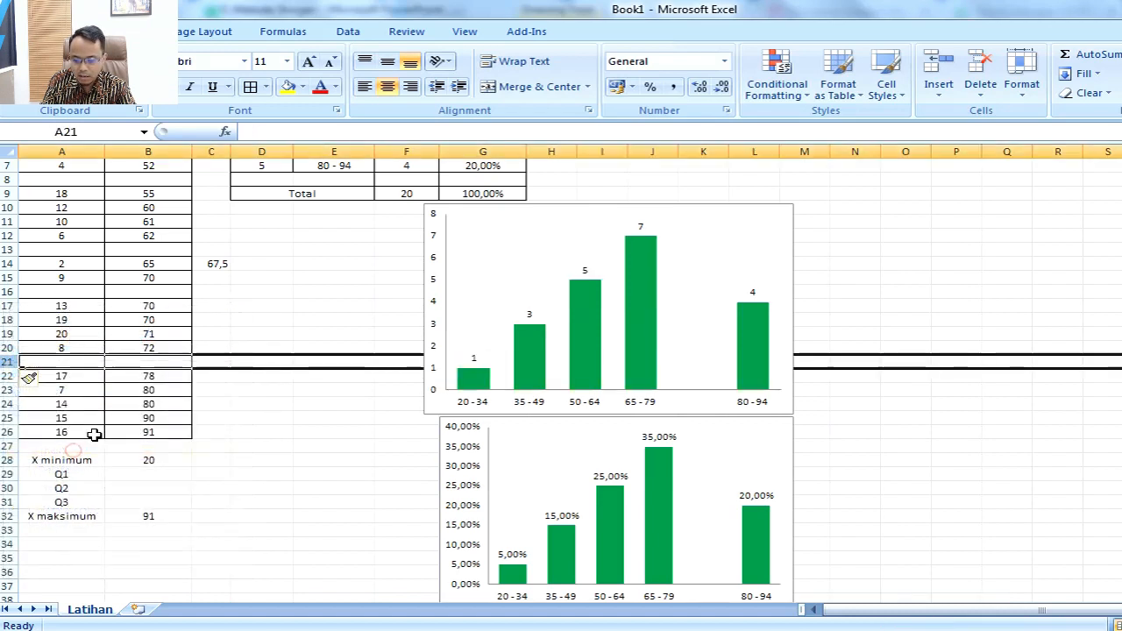
Step: Insert an empty row at row 23 so that student 17 stands alone above the last four students
drag(78, 391, 78, 424)
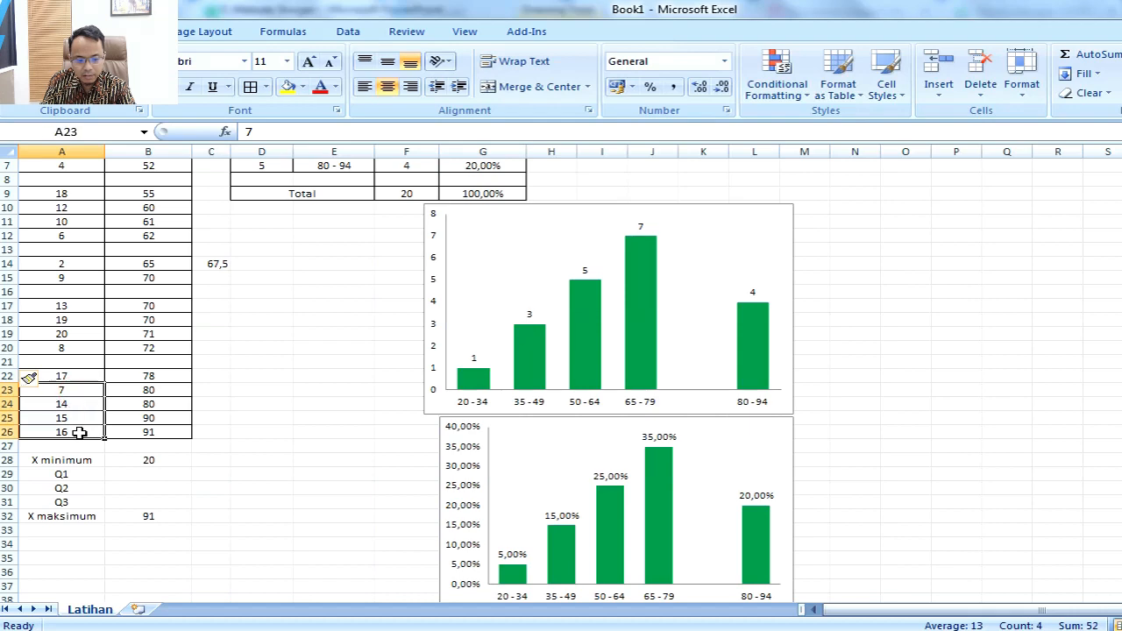
right_click(7, 390)
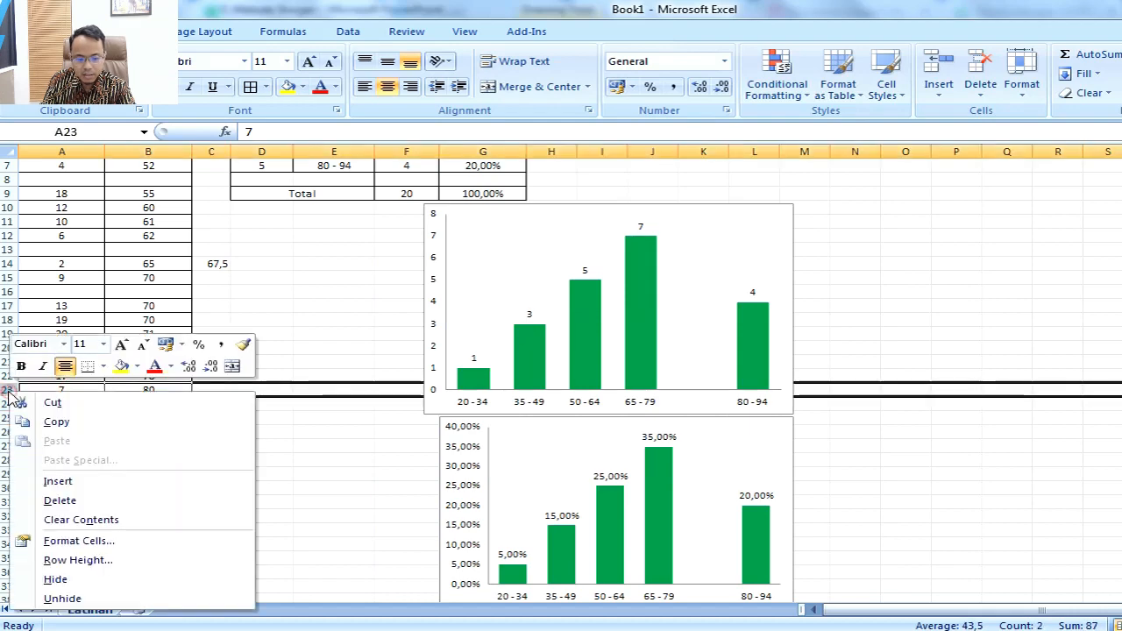
click(78, 480)
Step: Check the isolated score in B22, then enter 78 for Q3 and an equals sign after the Rata – rata (X Bar) task in PowerPoint
click(142, 377)
key(alt+Tab)
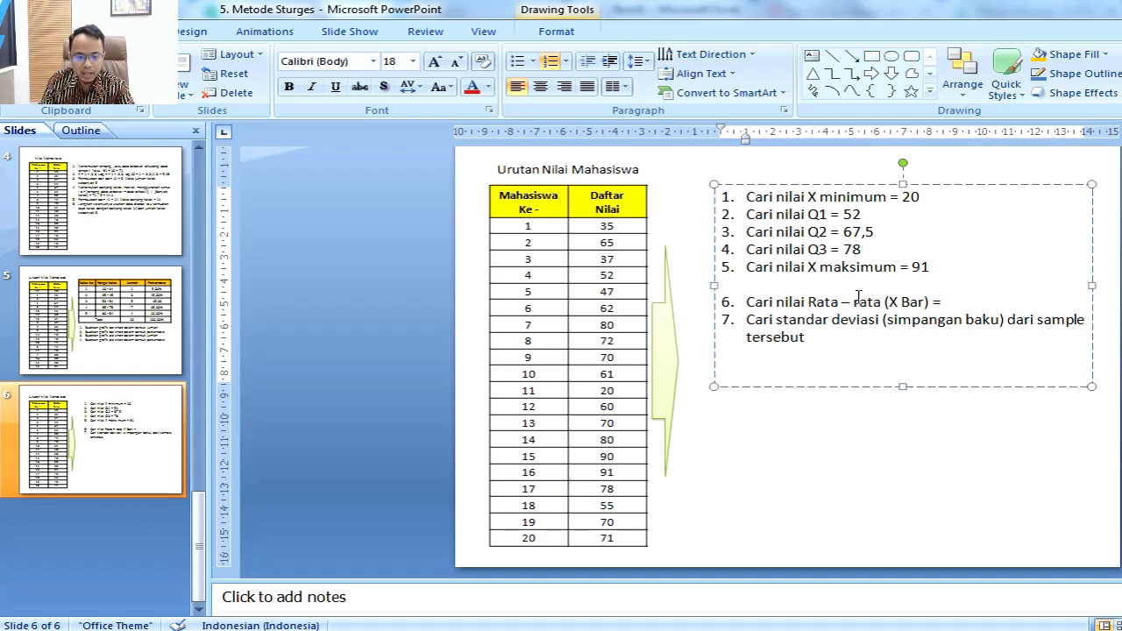
Step: Read the average of the scores in B2:B27 in Excel and enter 63,3 as the Rata – rata (X Bar) answer in PowerPoint
key(alt+Tab)
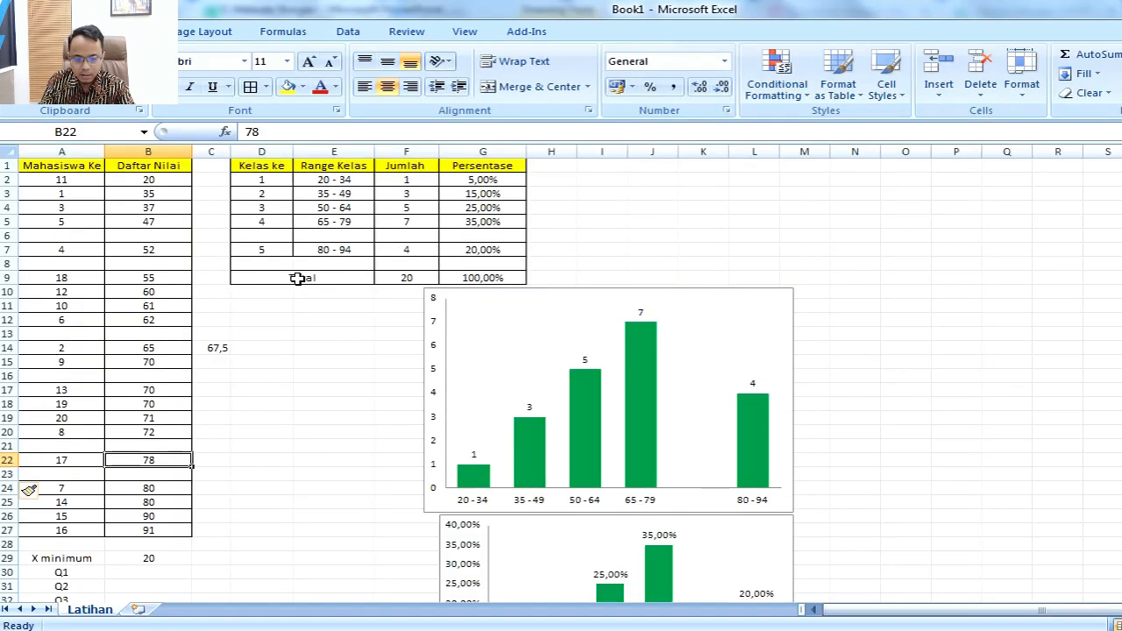
drag(161, 181, 171, 529)
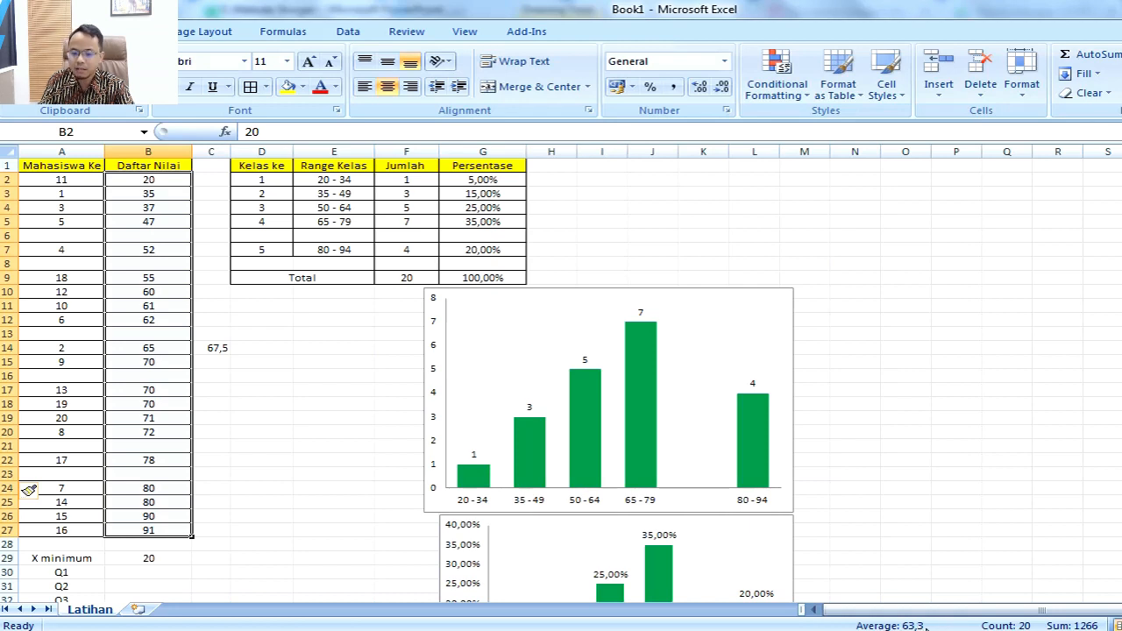
key(alt+Tab)
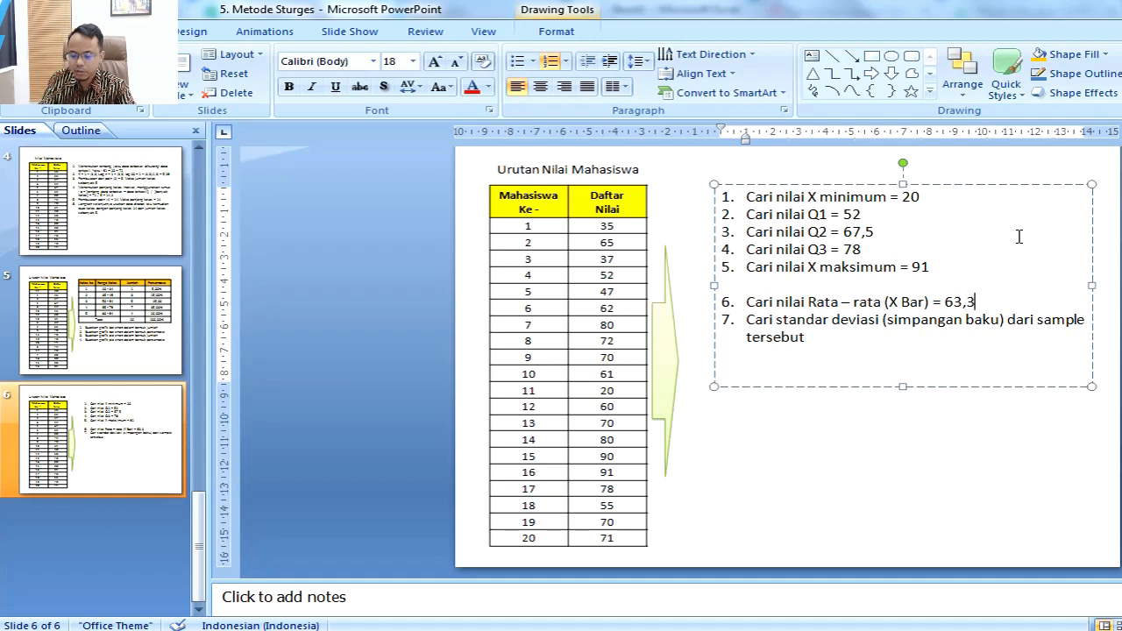
click(868, 337)
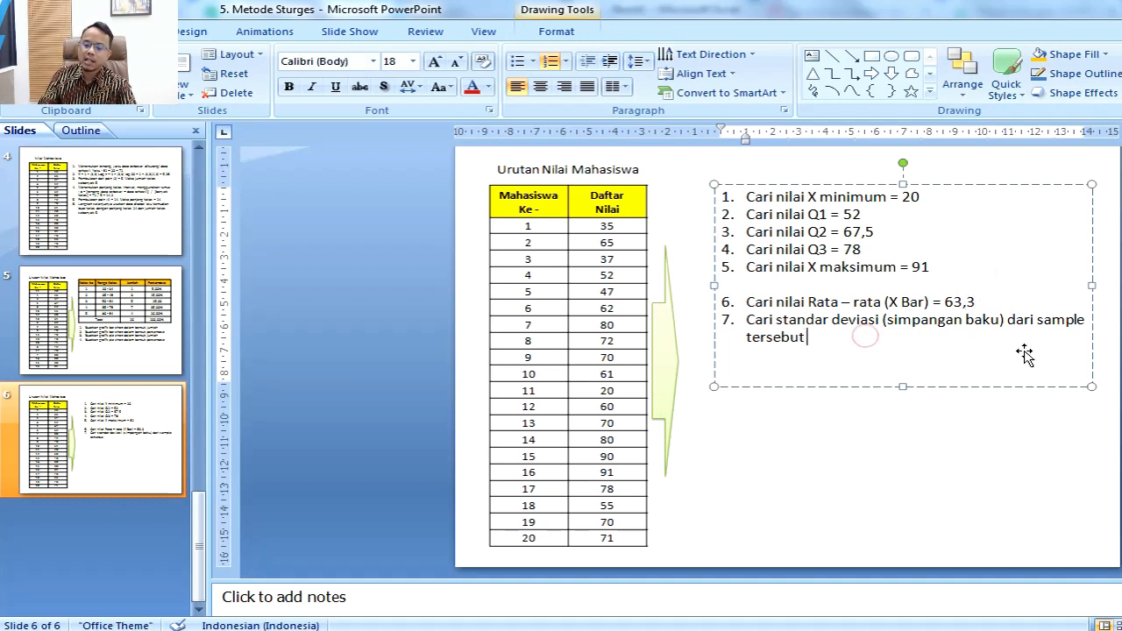
Step: Add an equals sign after the standar deviasi task, then switch to Excel and label cell A35 "Standar deviasi"
text(=)
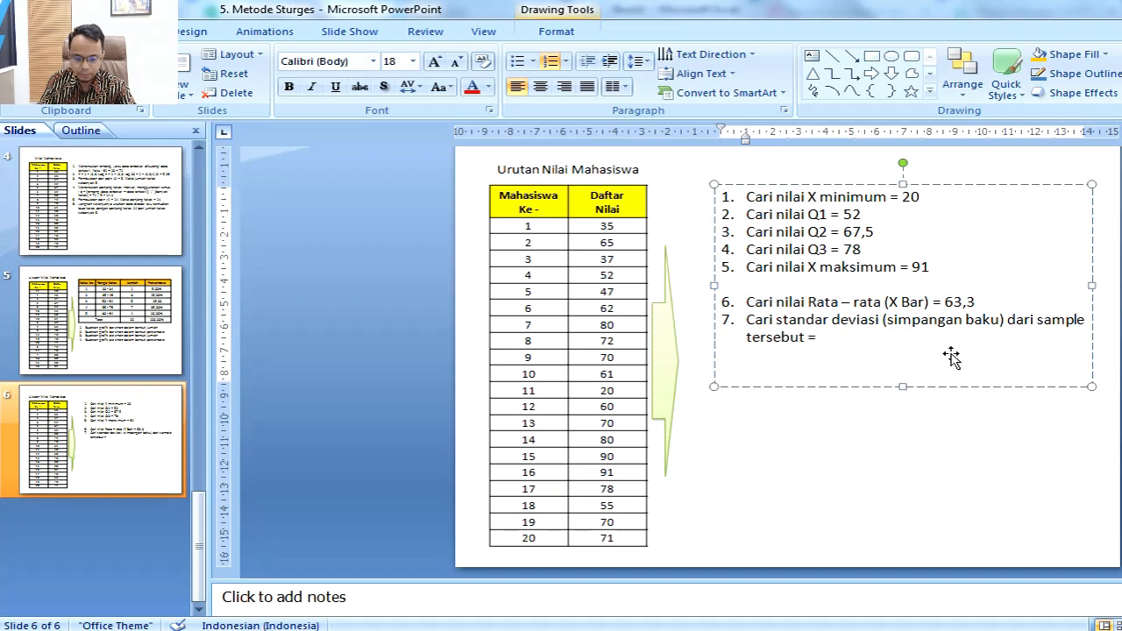
key(alt+Tab)
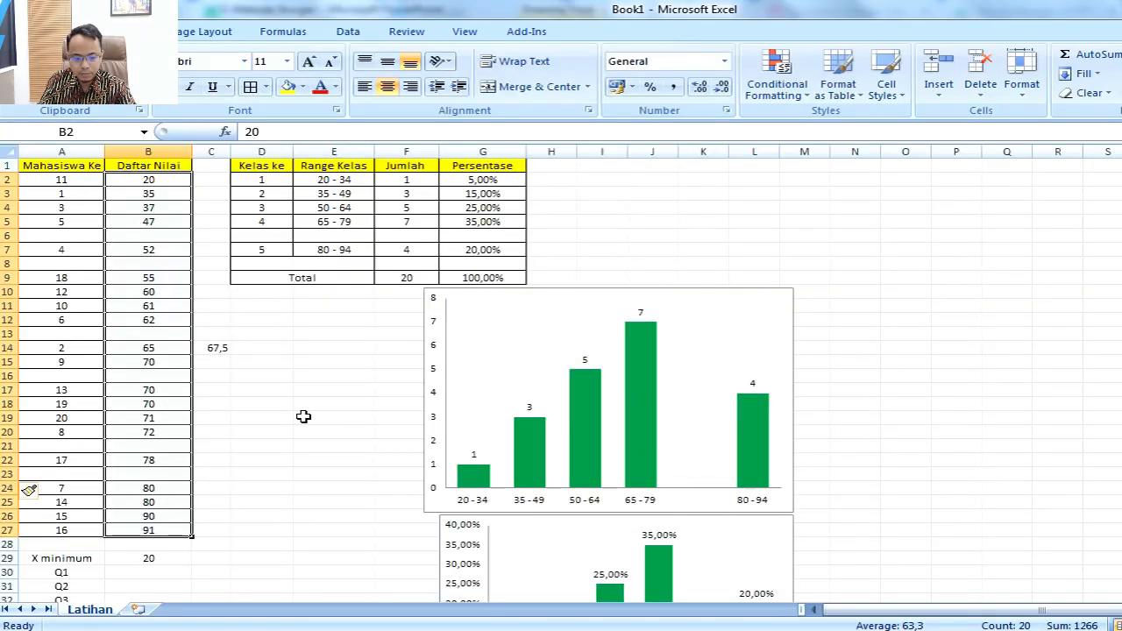
scroll(293, 421, down, 2)
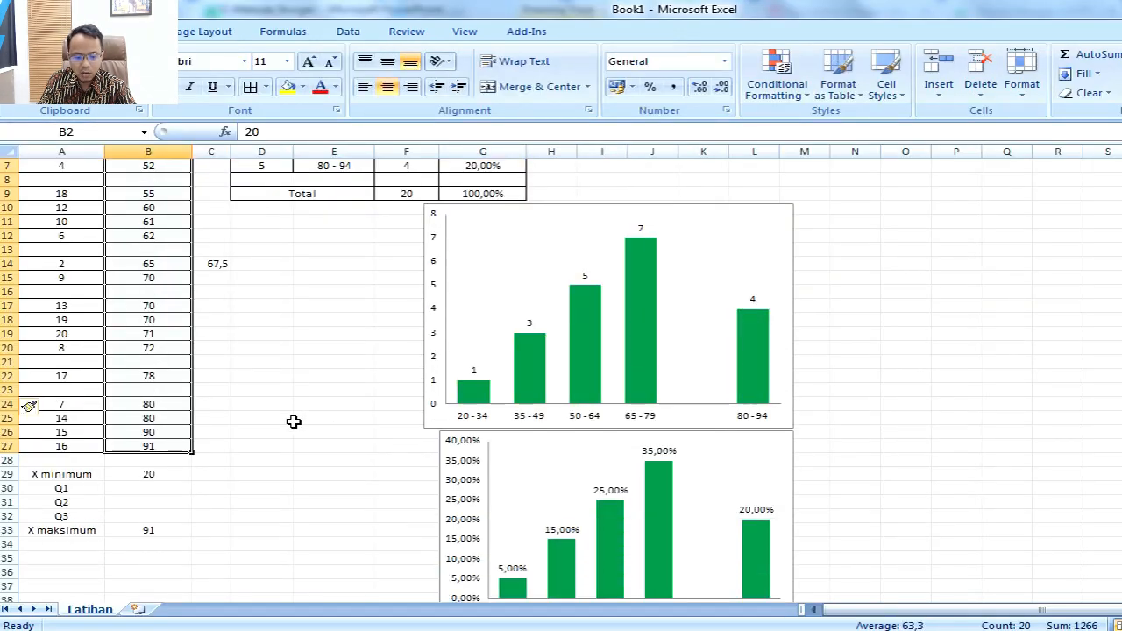
scroll(294, 421, up, 2)
scroll(292, 423, down, 3)
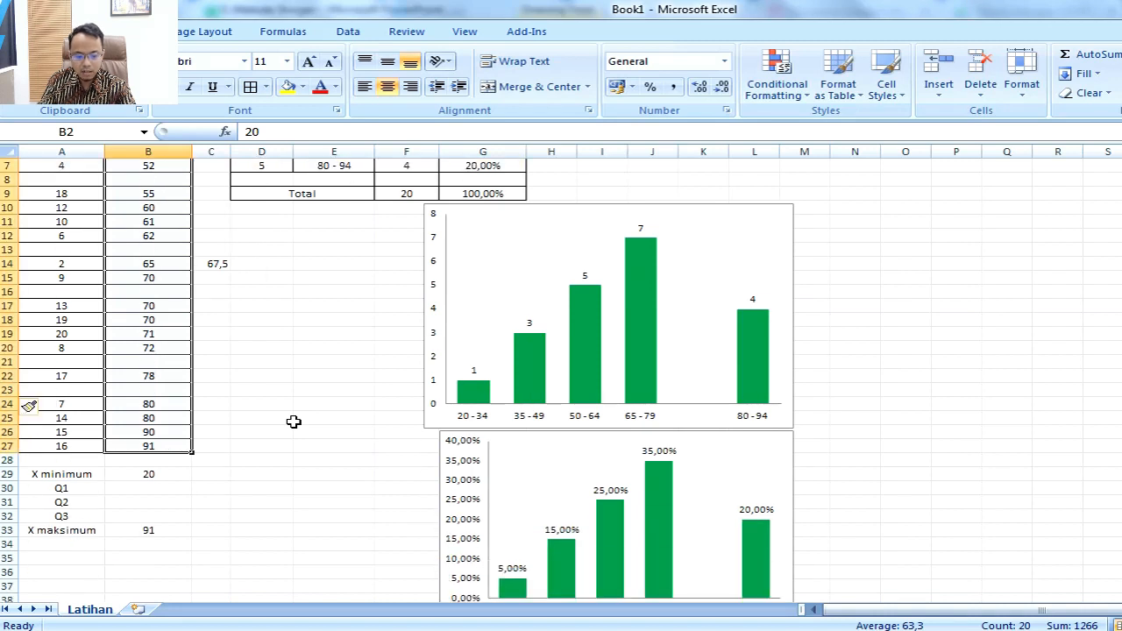
click(85, 515)
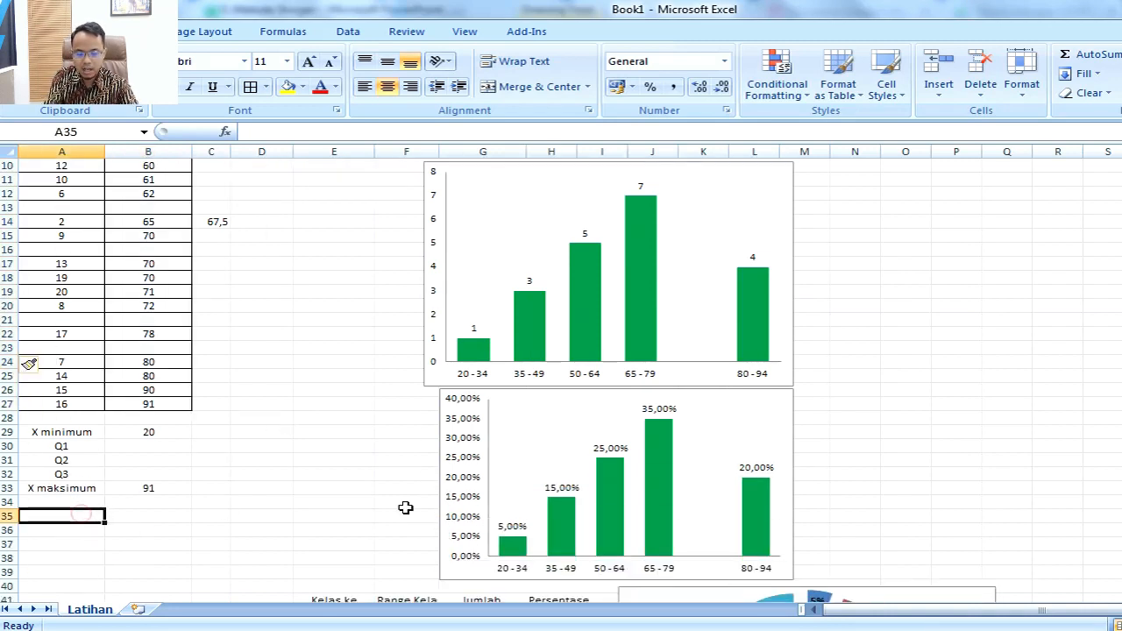
text(Sta)
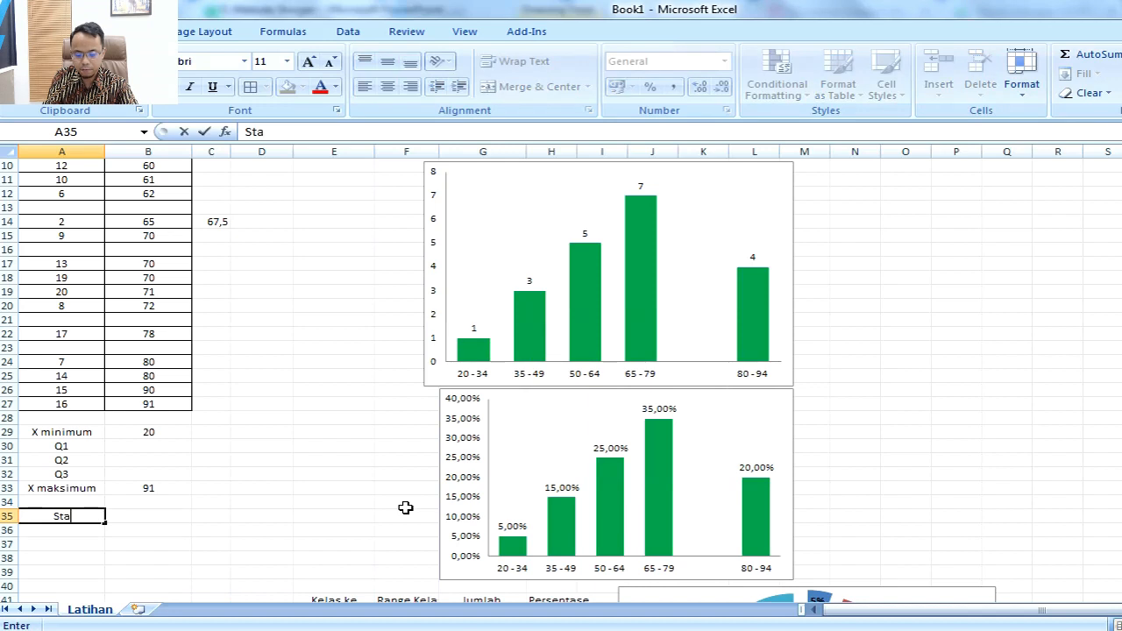
text(ndar deviasi)
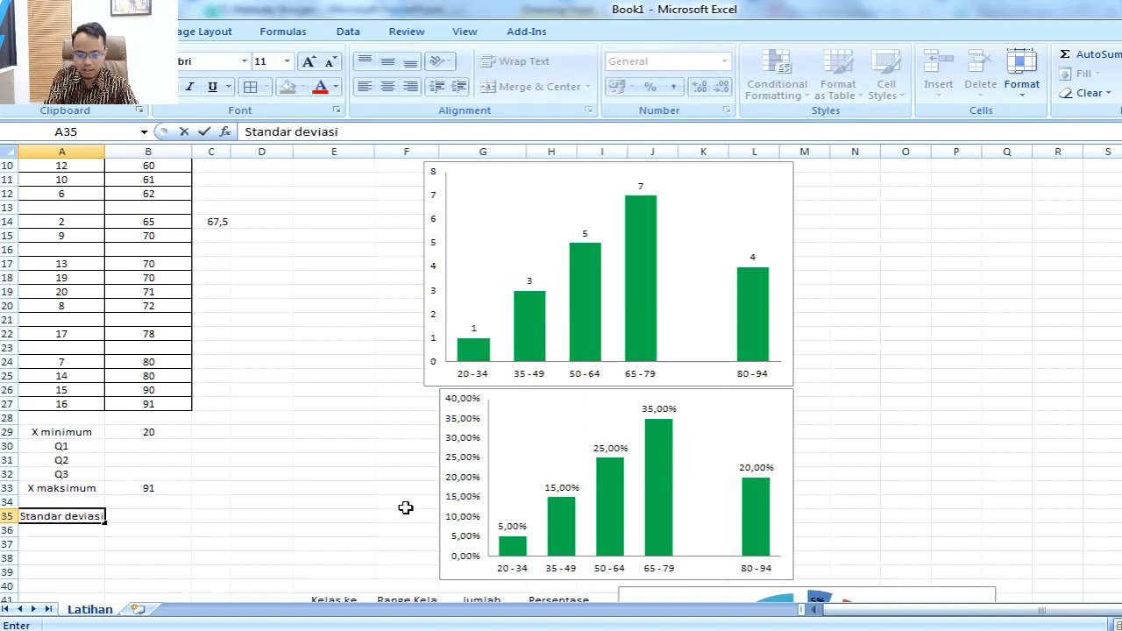
key(Tab)
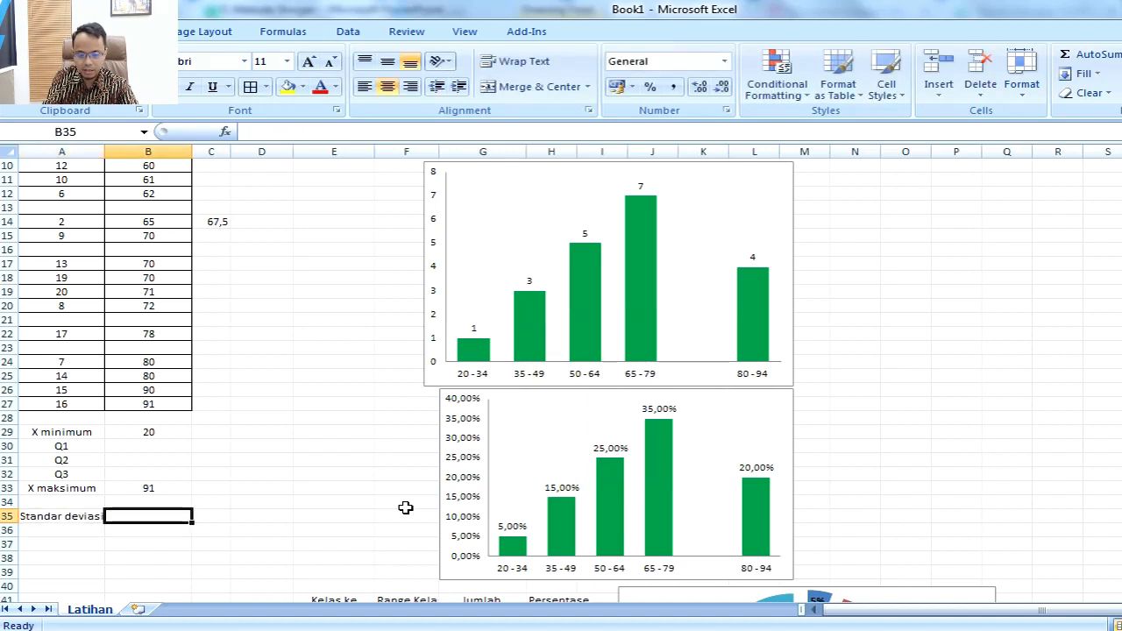
Step: Calculate the sample standard deviation of the scores in B35 with =STDEV(B2:B27)
text(=std)
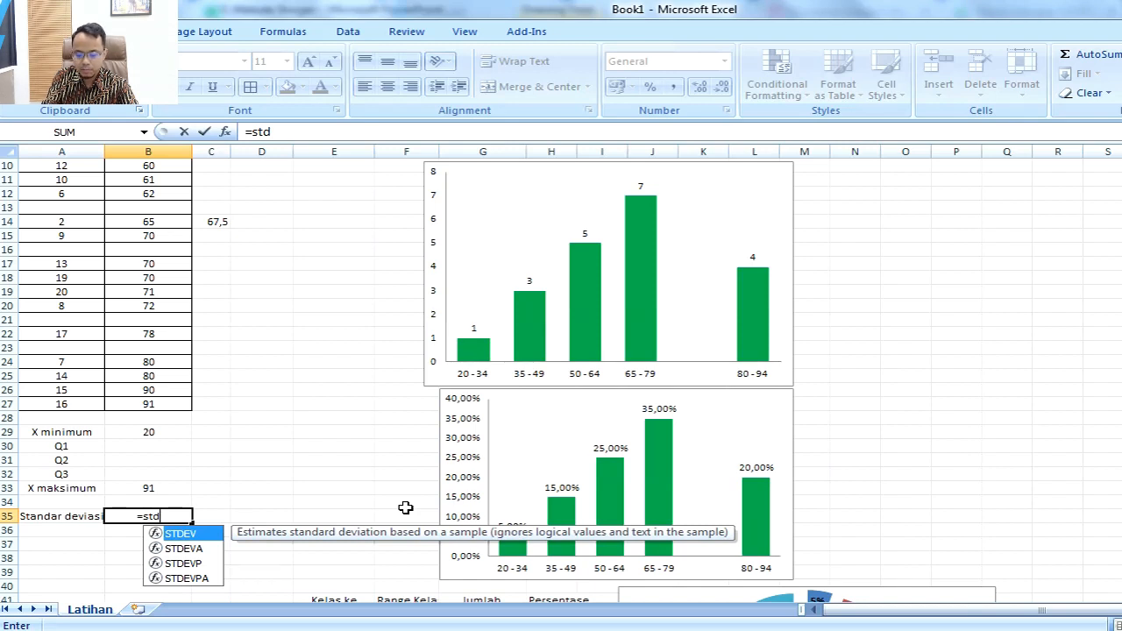
text(ev)
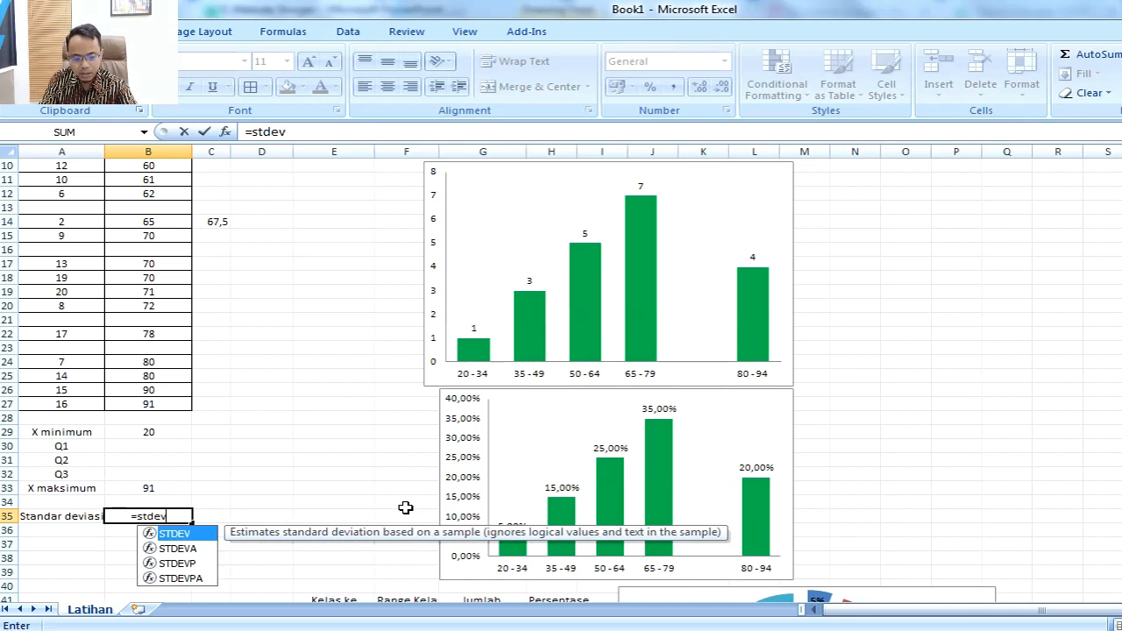
text(()
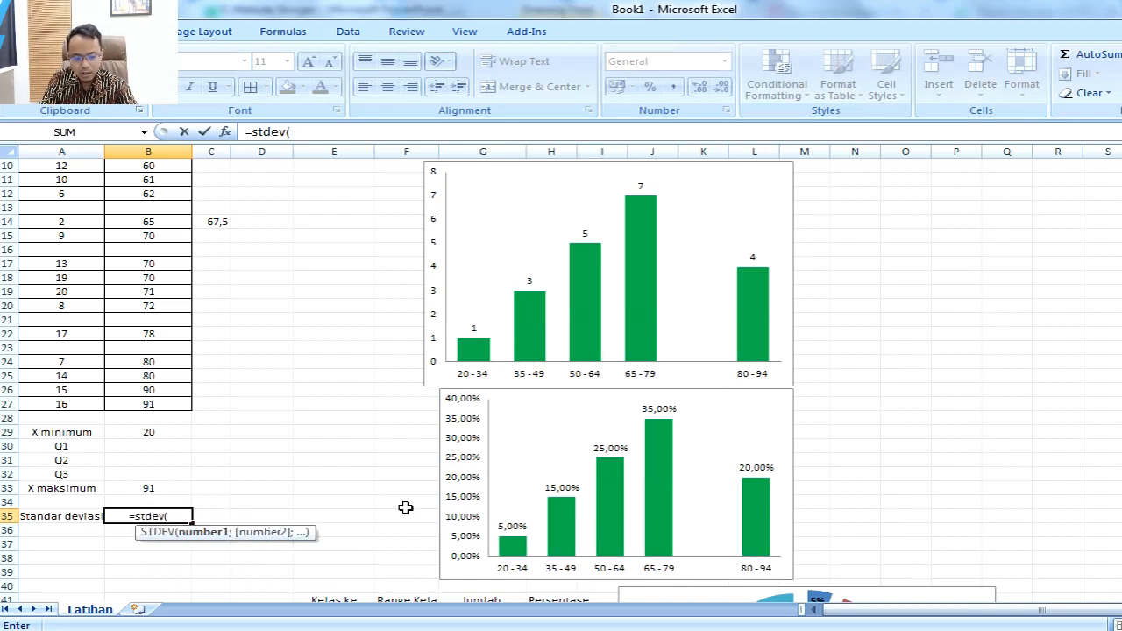
key(Up)
key(Up)
key(Up)
key(Up)
key(Up)
key(Up)
key(Up)
key(Up)
key(shift+Up)
key(shift+Up)
key(shift+Up)
key(shift+Up)
key(shift+Up)
key(shift+Up)
key(shift+Up)
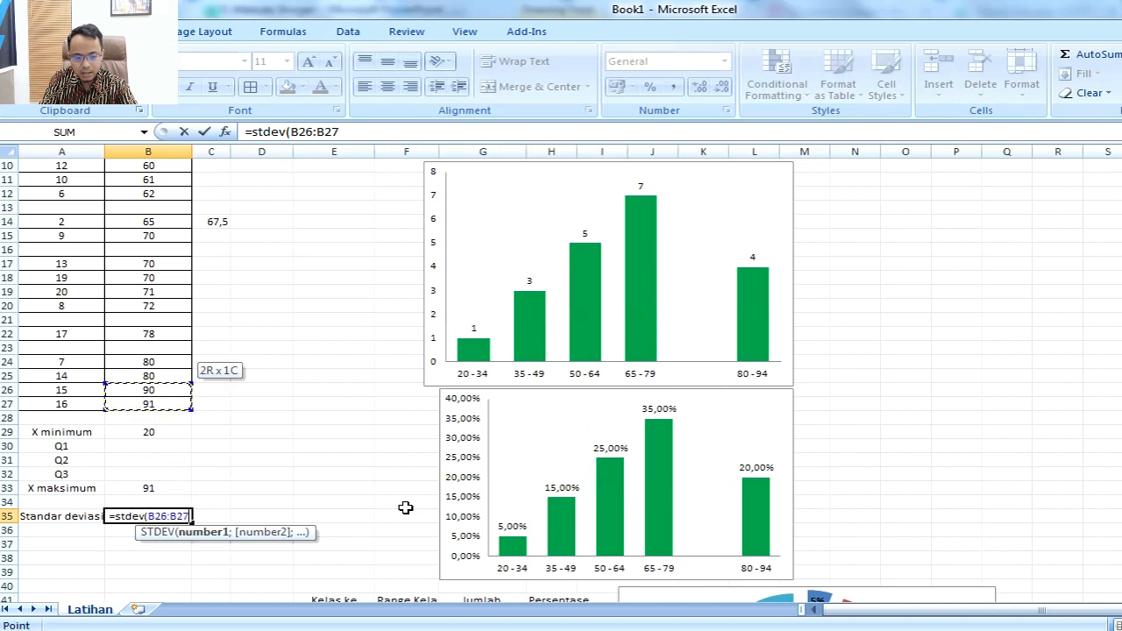
key(shift+Up)
key(shift+Up)
key(shift+Up)
key(shift+Up)
key(shift+Up)
key(shift+Up)
key(shift+Up)
key(shift+Up)
key(shift+Up)
key(shift+Up)
key(shift+Up)
key(shift+Up)
key(shift+Up)
key(shift+Up)
key(shift+Up)
key(shift+Up)
key(shift+Up)
key(shift+Up)
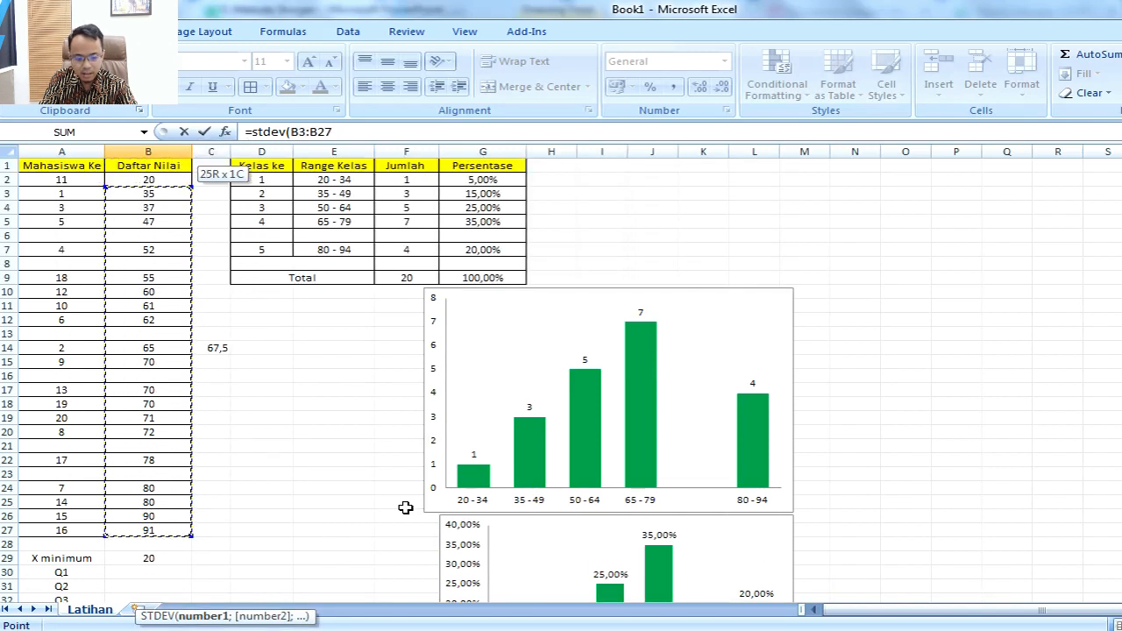
key(Return)
key(Up)
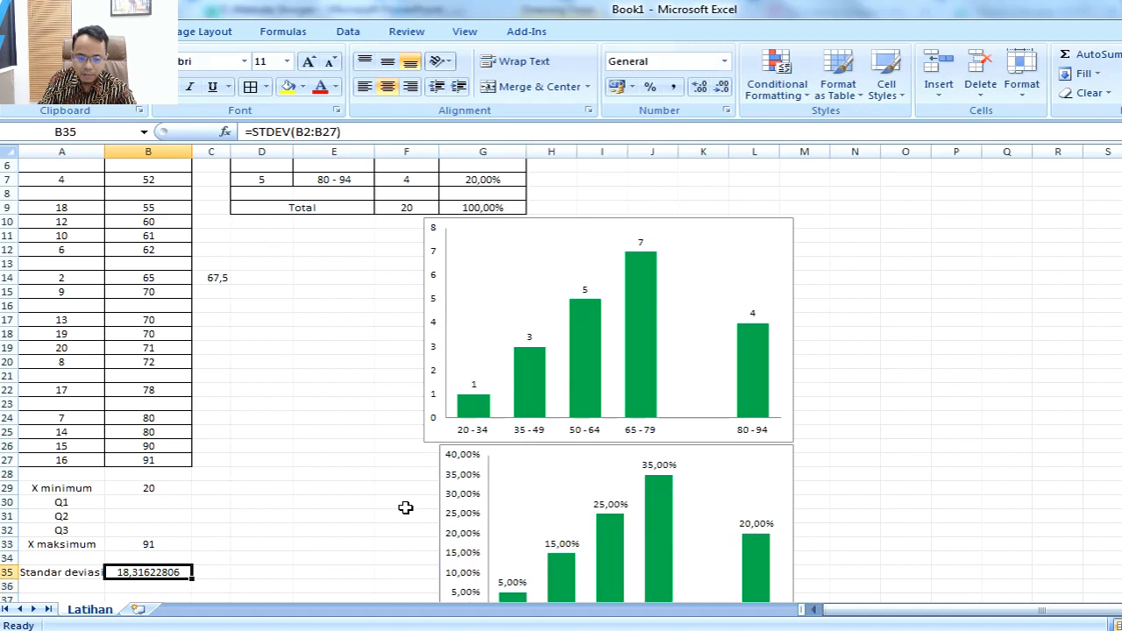
Step: Reduce the standard deviation in B35 to two decimal places
click(721, 87)
click(721, 87)
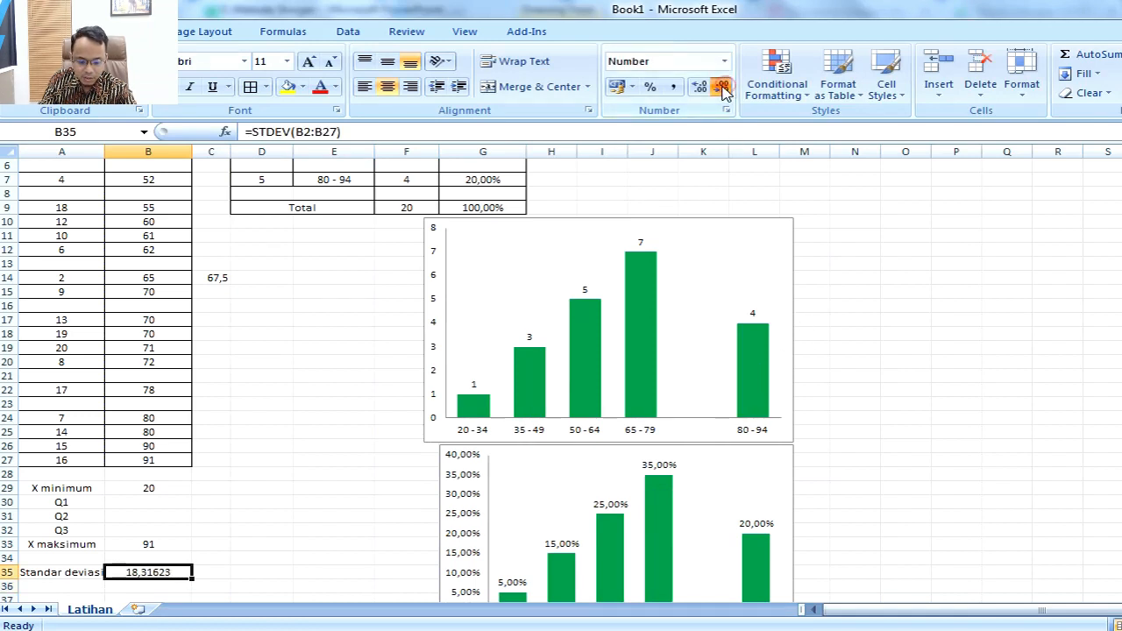
click(721, 87)
click(721, 87)
click(721, 87)
click(721, 87)
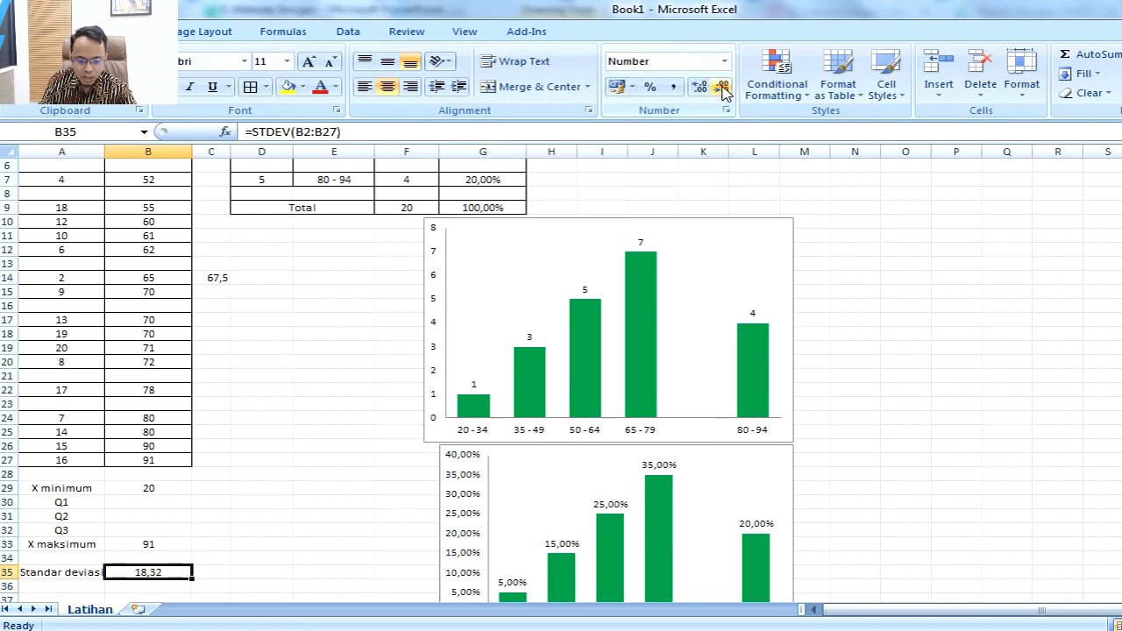
Step: Check the rounded standard deviation in B35, then switch to PowerPoint and enter 18,32 as the answer to task 7
click(247, 600)
scroll(243, 596, down, 3)
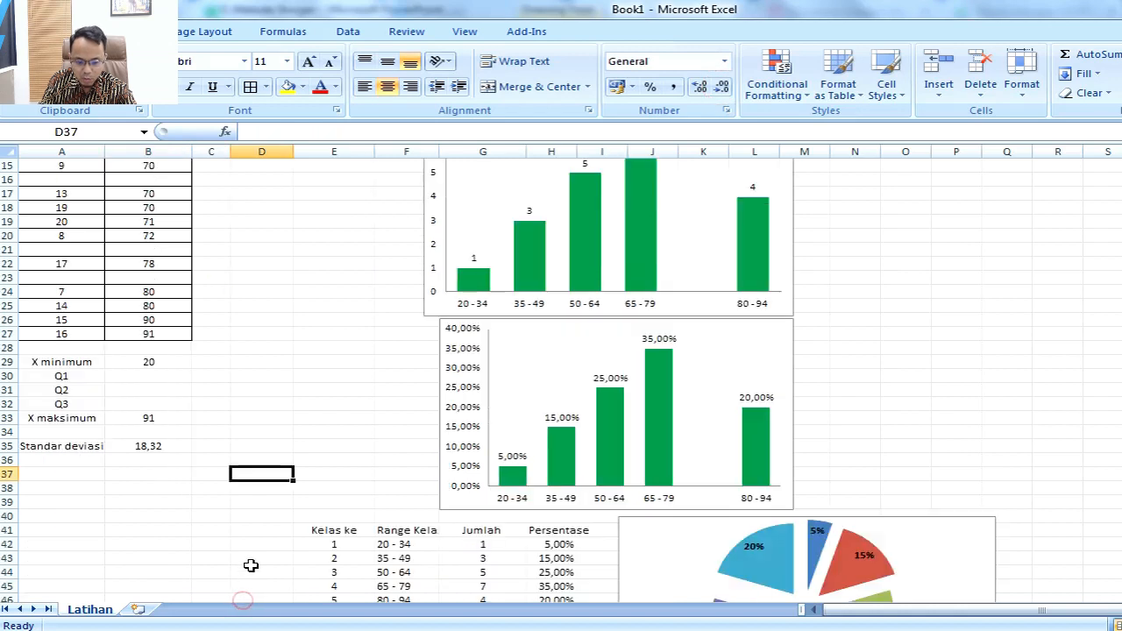
click(168, 471)
click(167, 447)
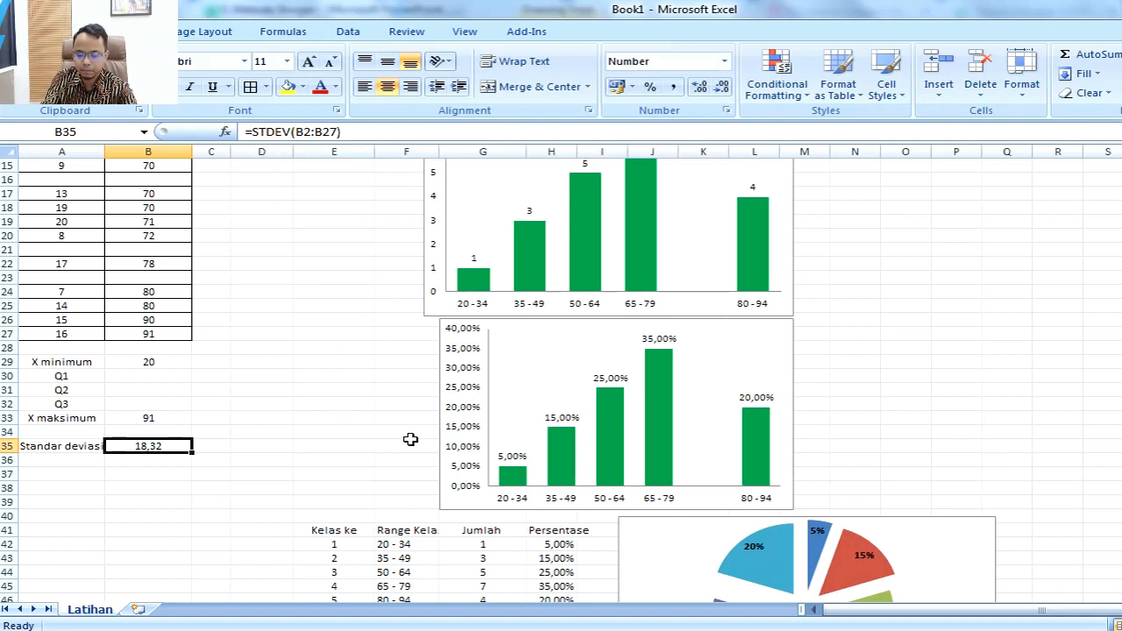
key(alt+Tab)
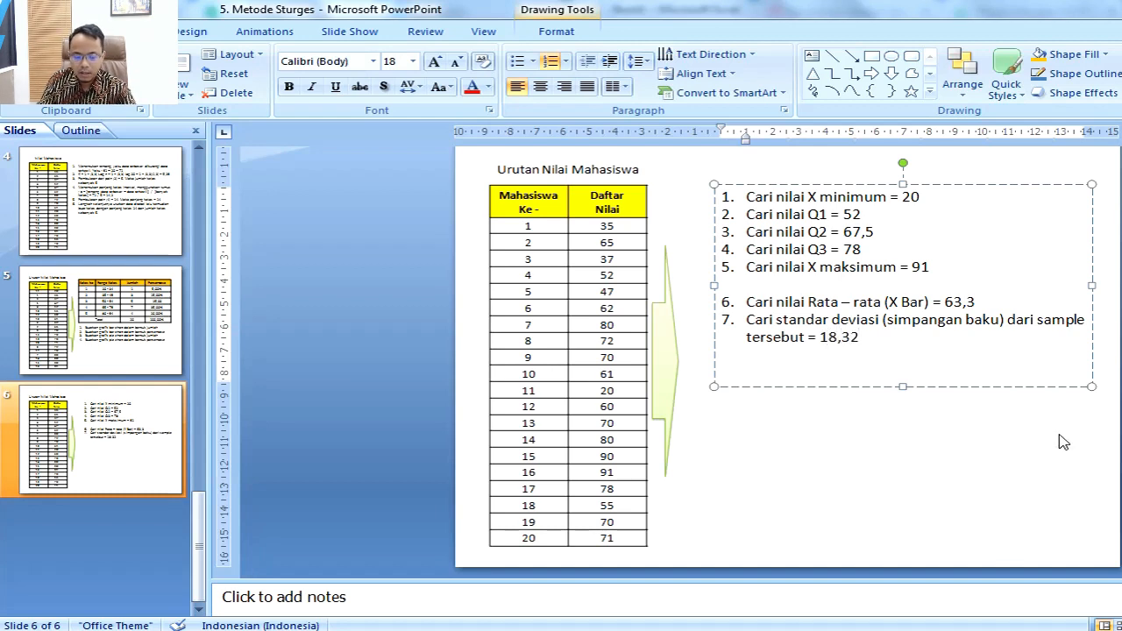
click(1093, 450)
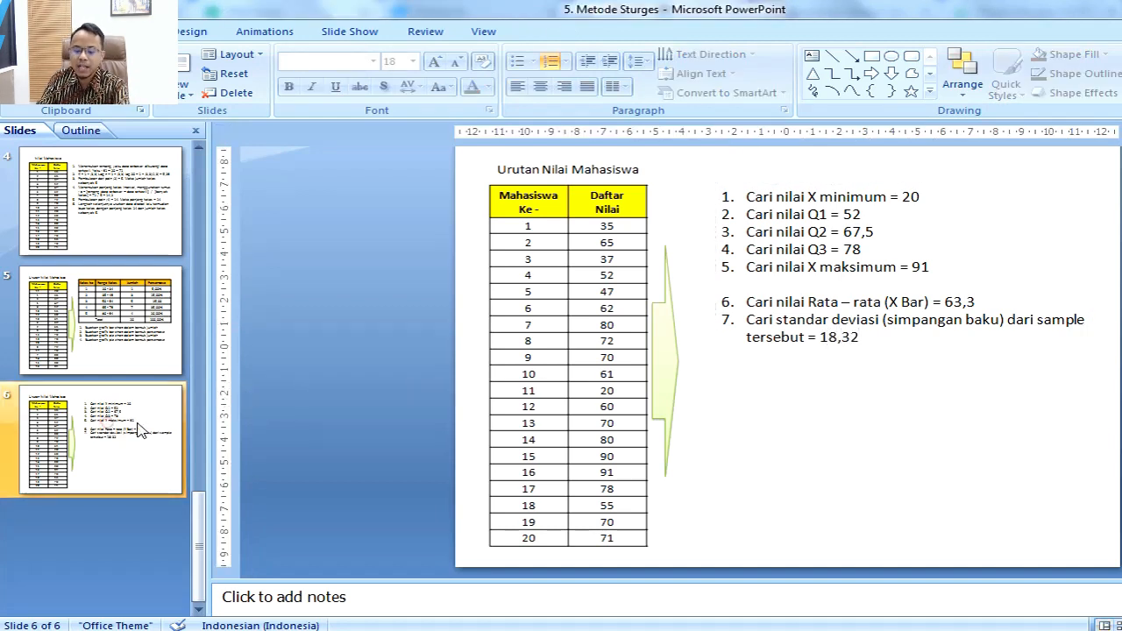
Step: Review slide 5's frequency table, slide 3's METODE STURGESS explanation and slide 4's class interval calculation
click(155, 346)
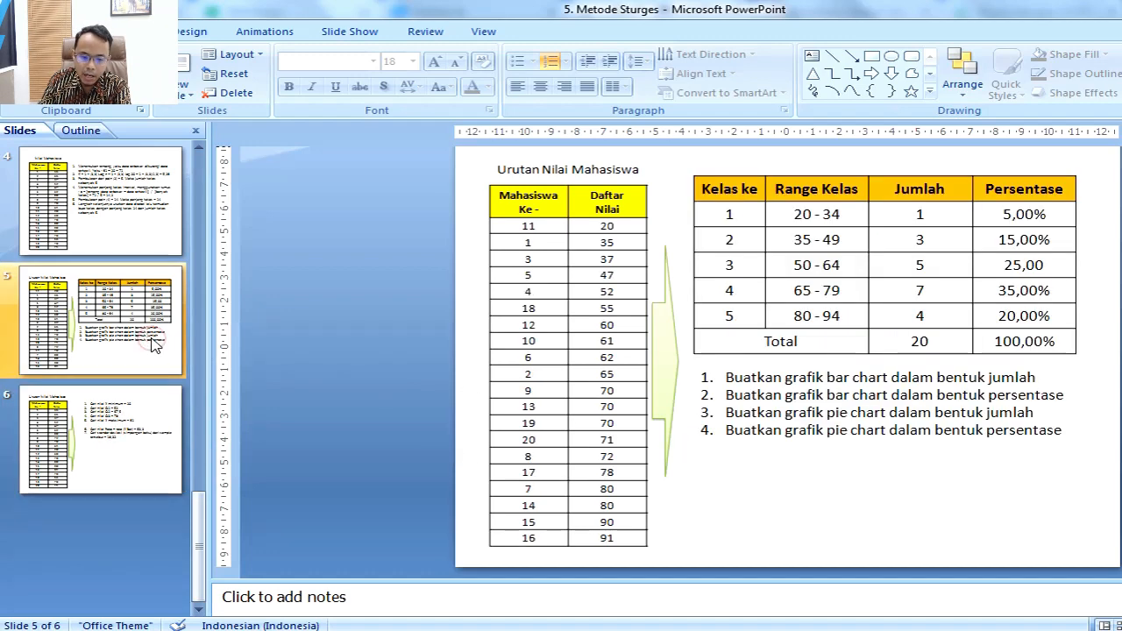
scroll(155, 346, up, 1)
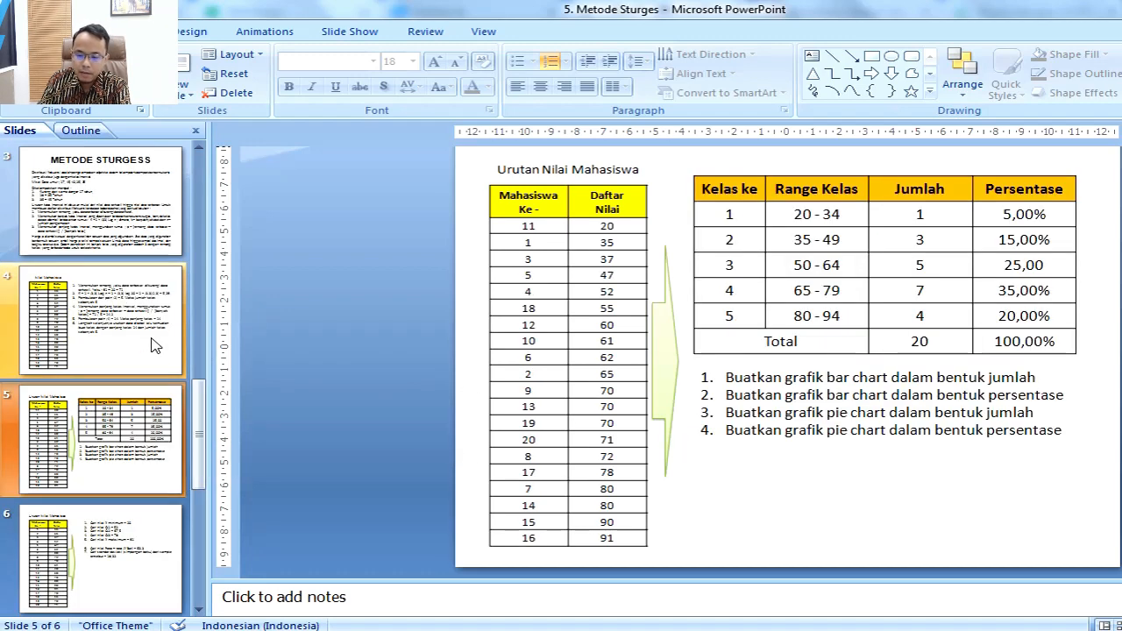
click(140, 236)
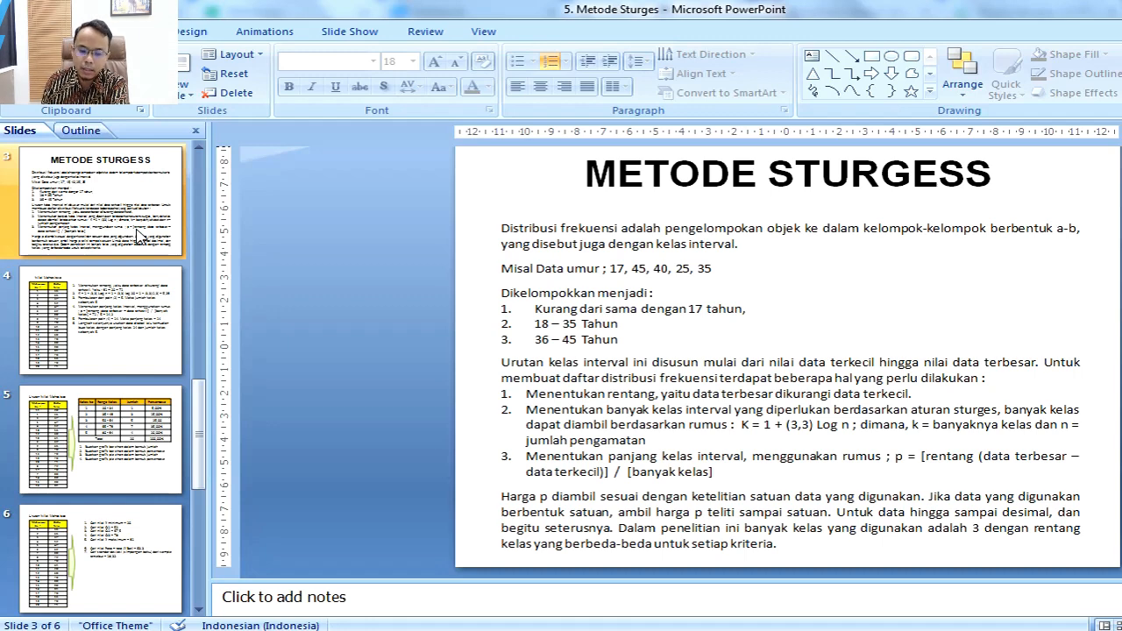
click(119, 289)
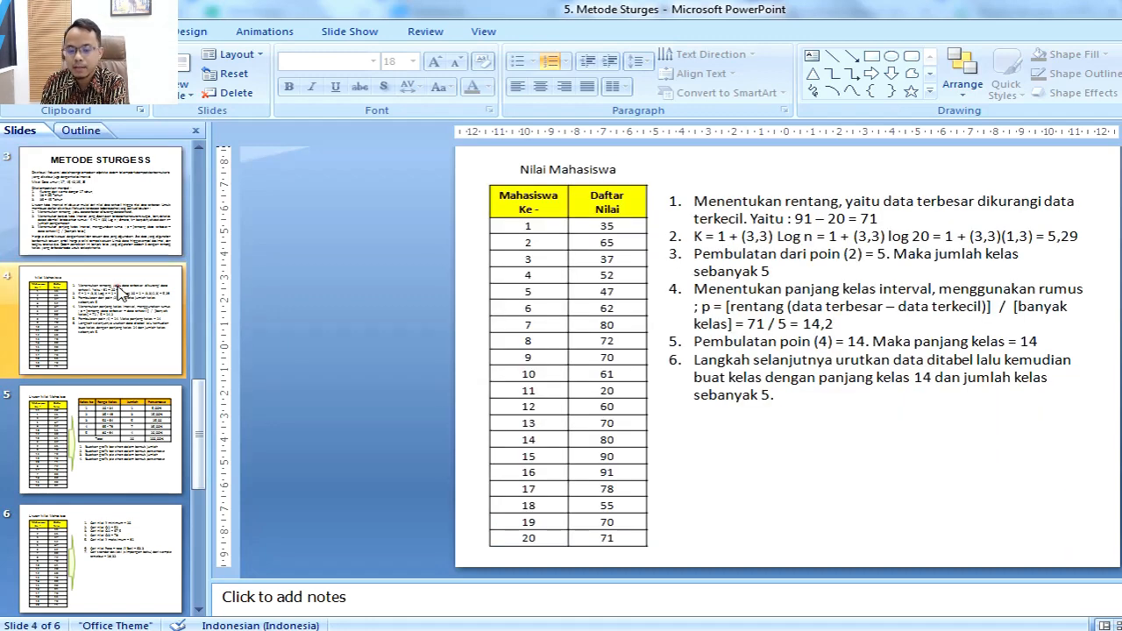